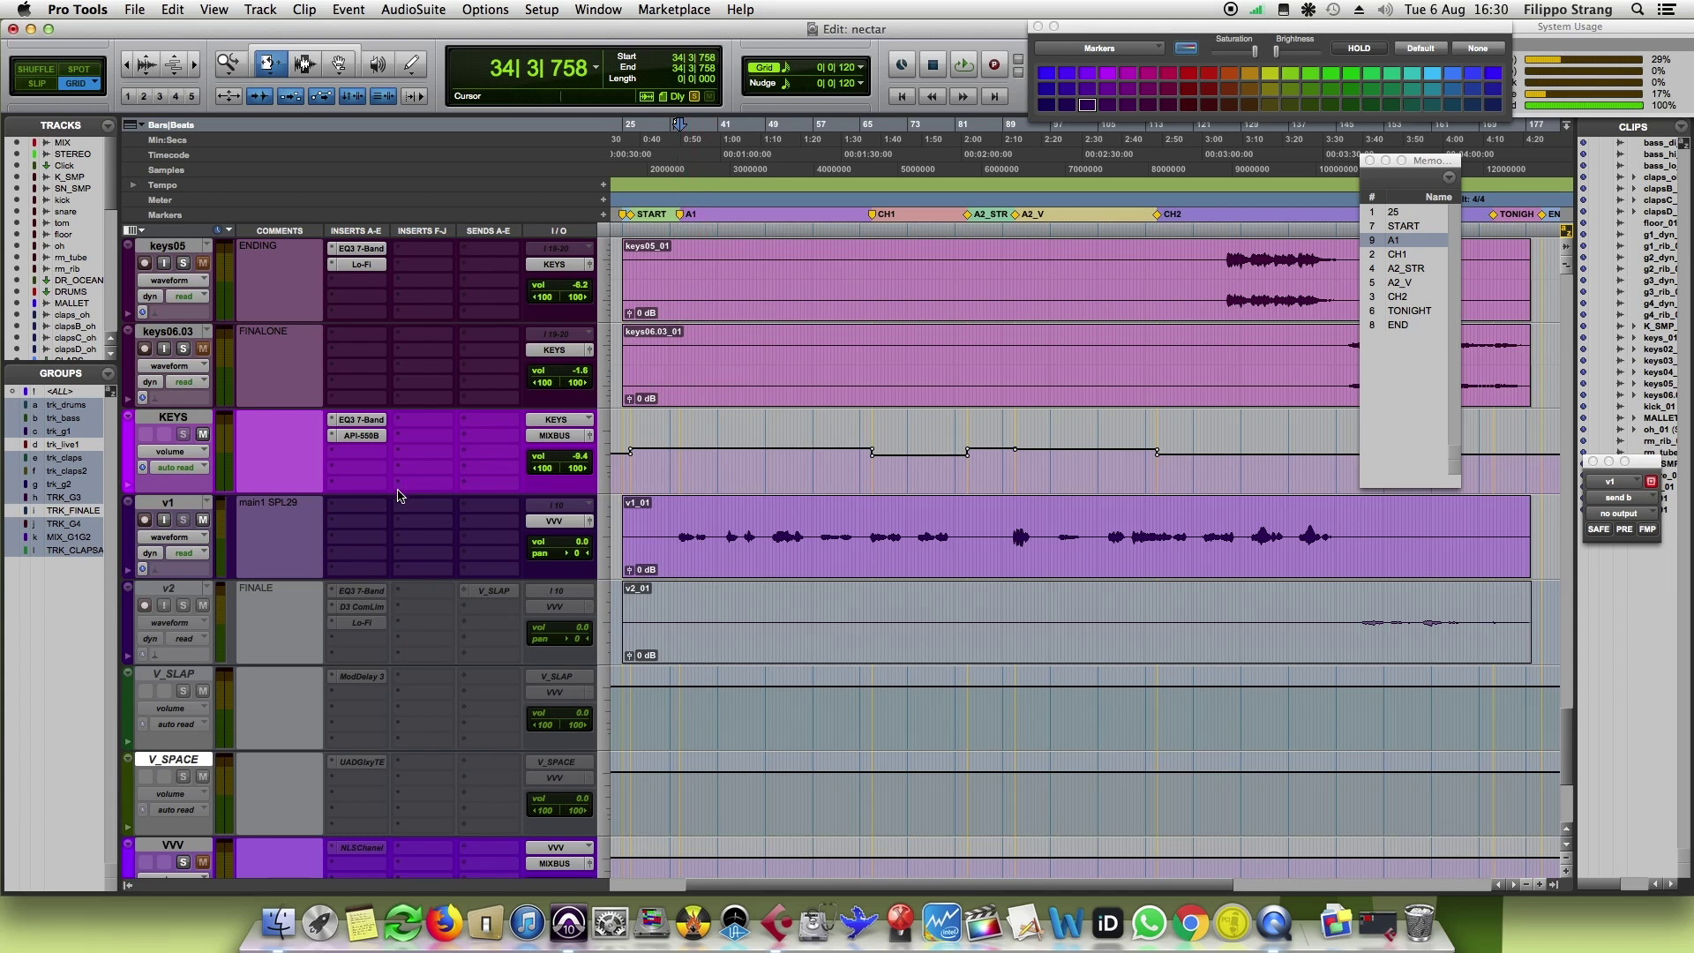
# Step: Play the song from the START memory location and stop it after listening
pyautogui.click(1418, 228)
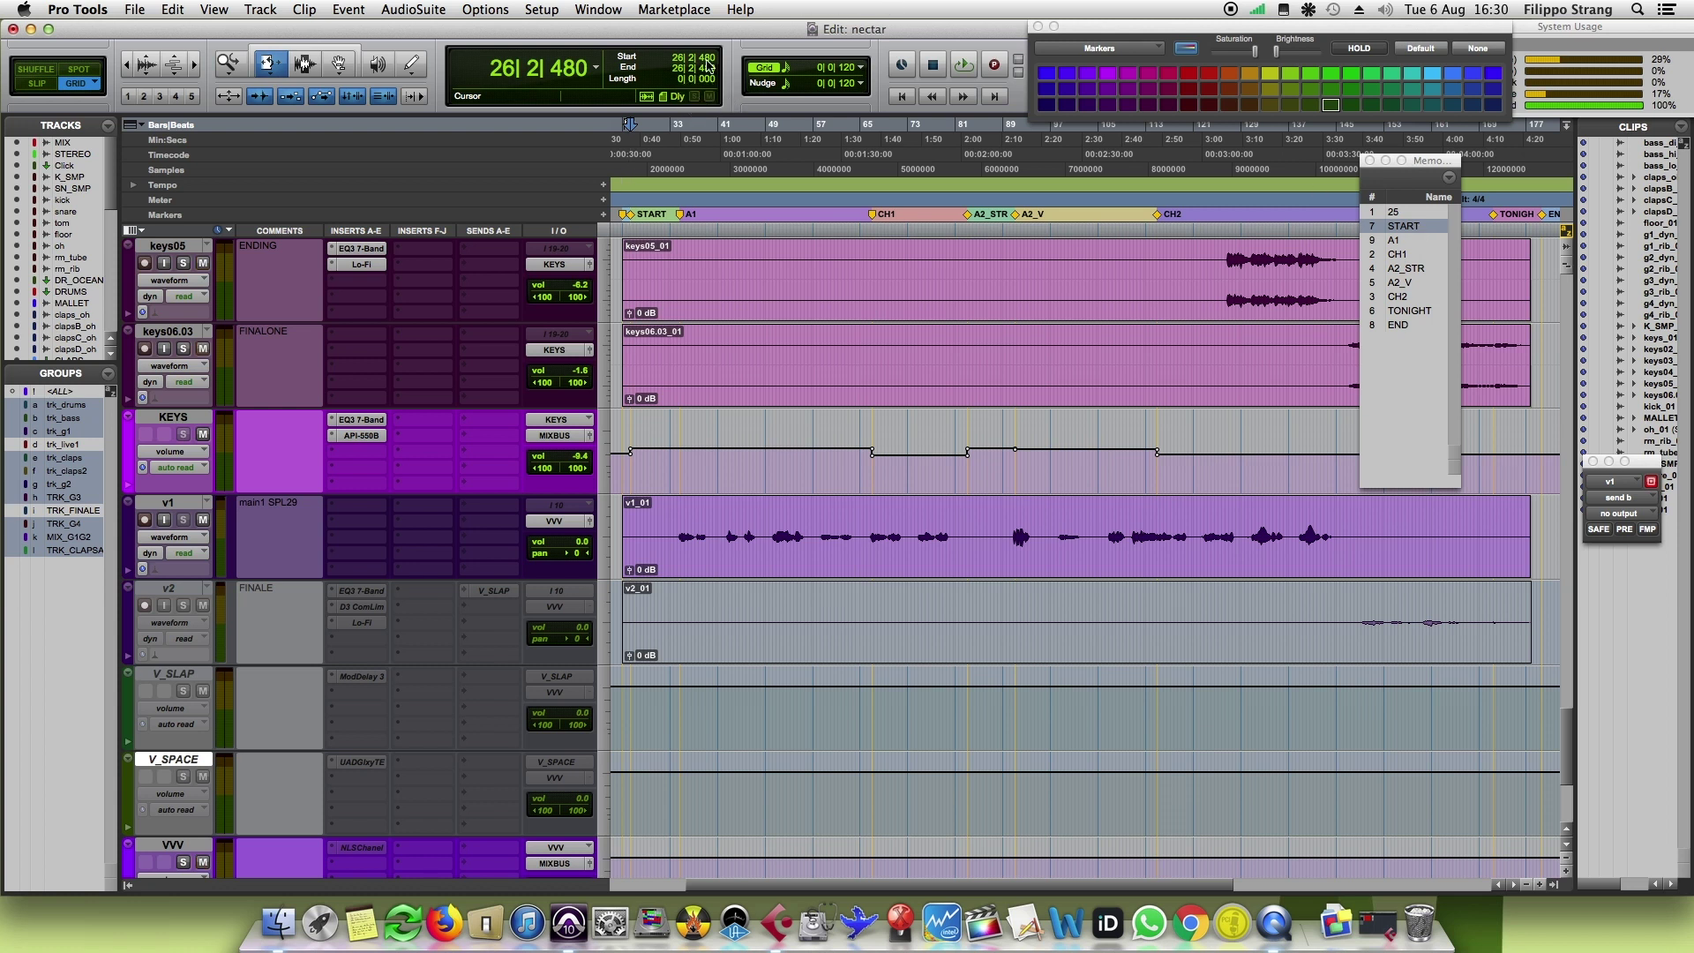
pyautogui.press('space')
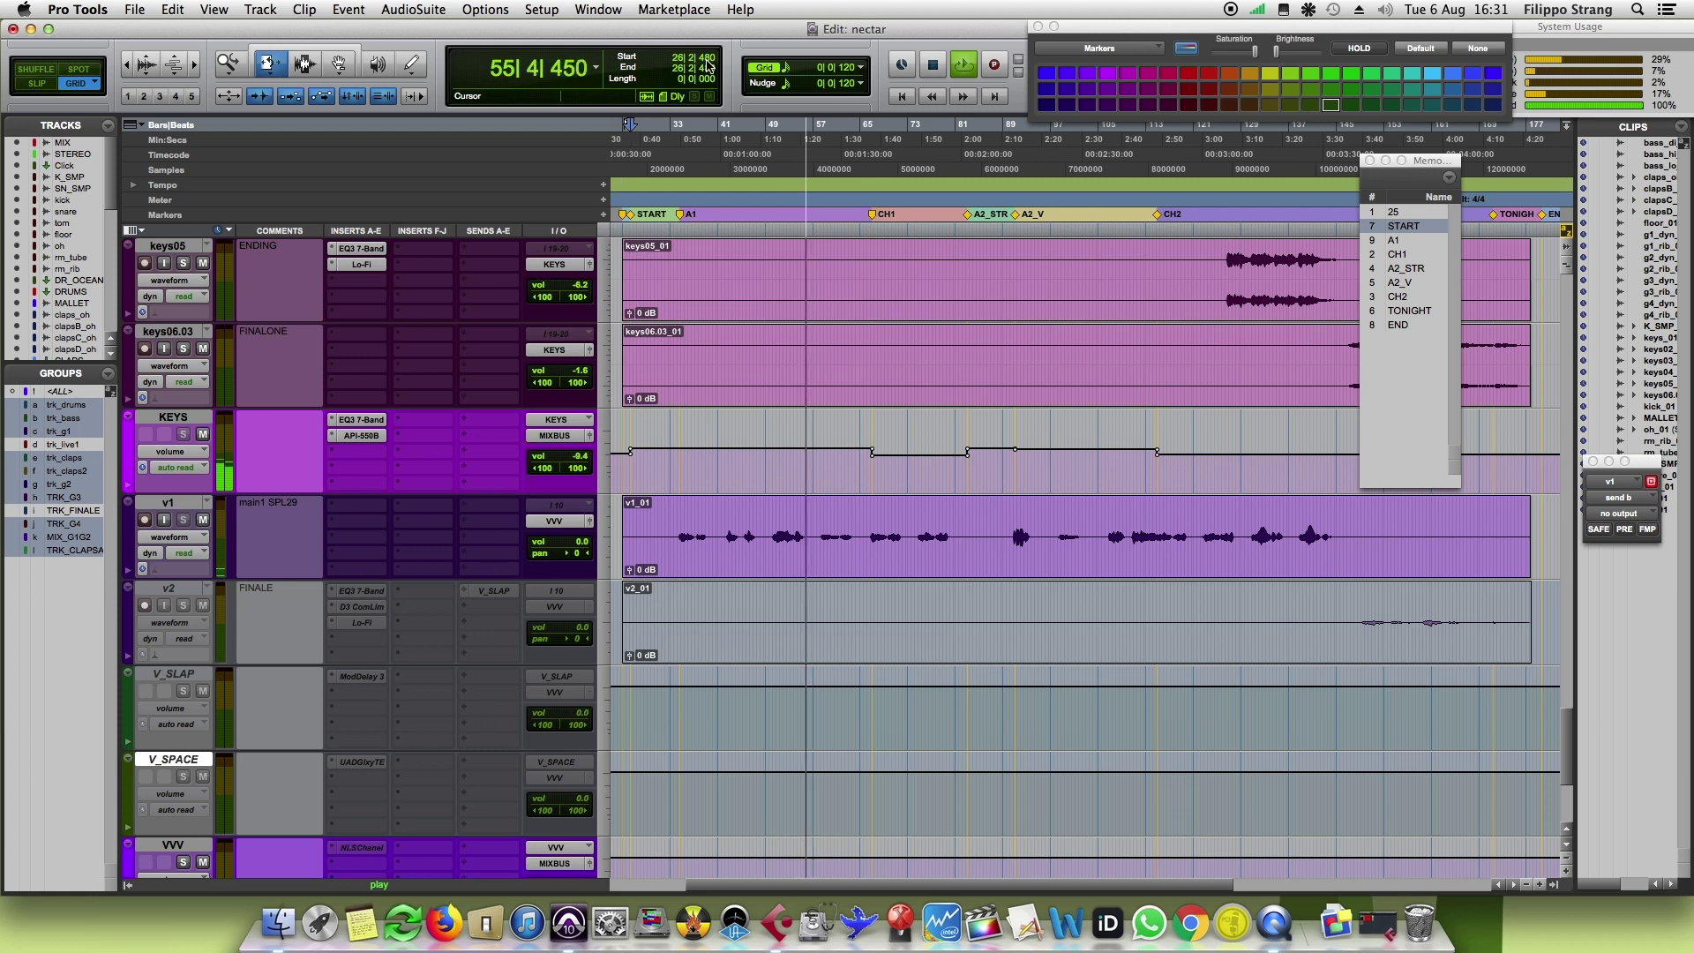
pyautogui.press('space')
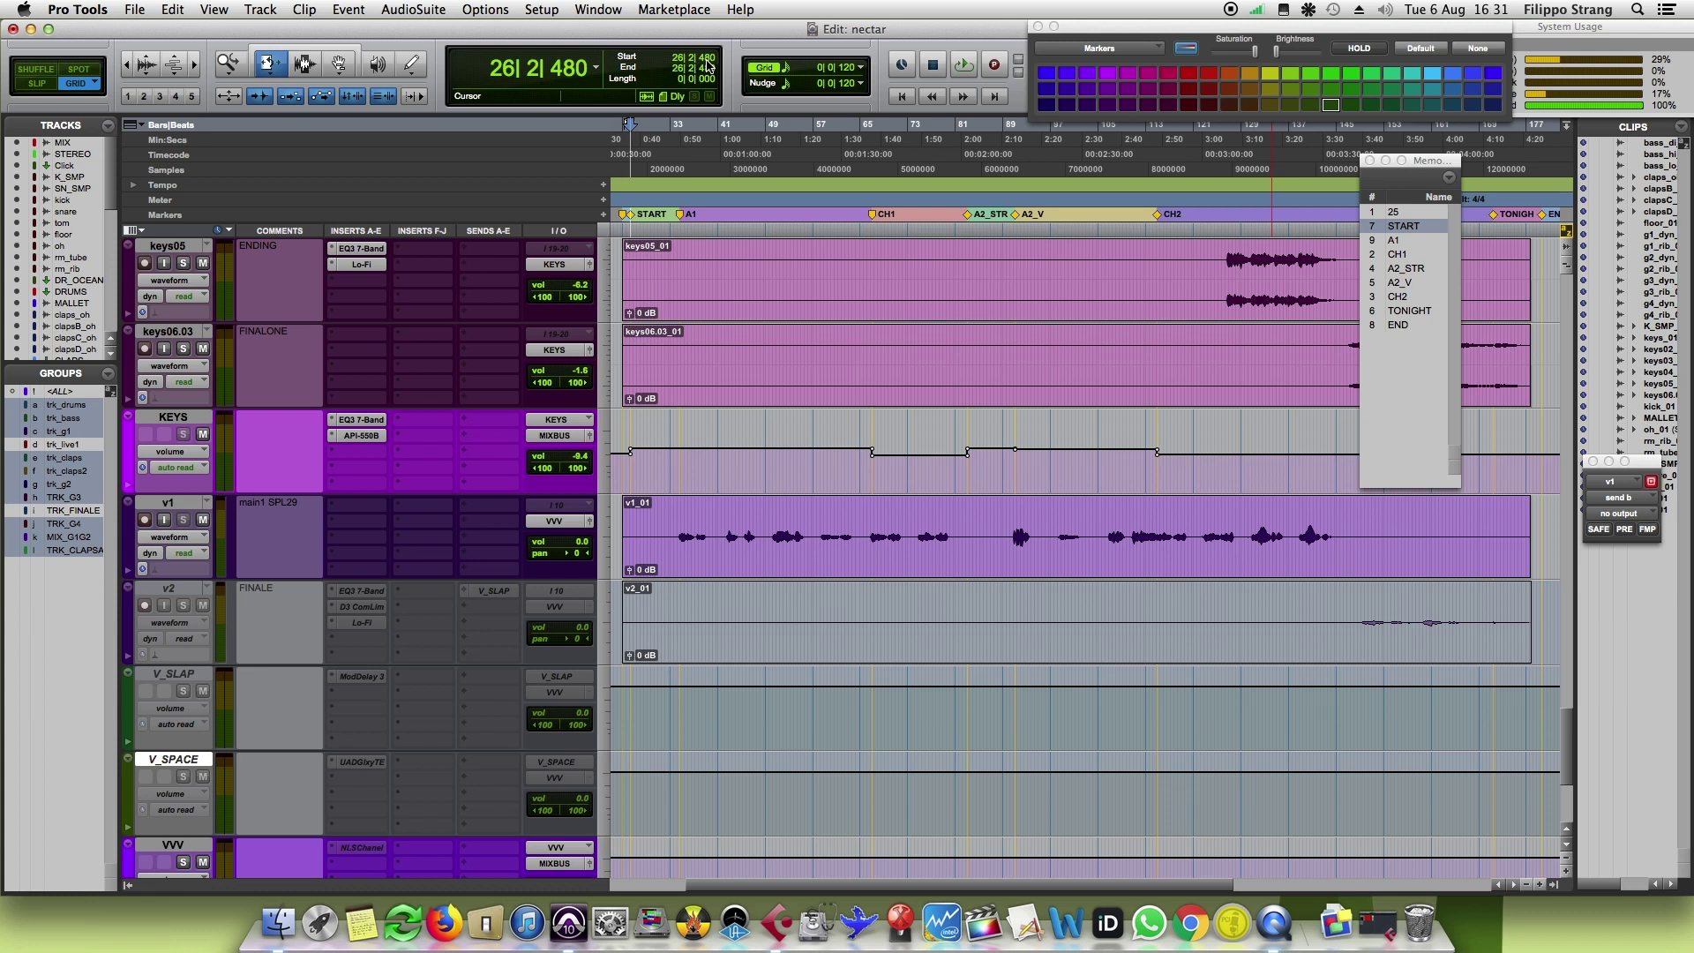
# Step: Insert Nectar 3 (mono/stereo) in the first insert slot of the v1 vocal track
pyautogui.press('p')
pyautogui.press('p')
pyautogui.press('p')
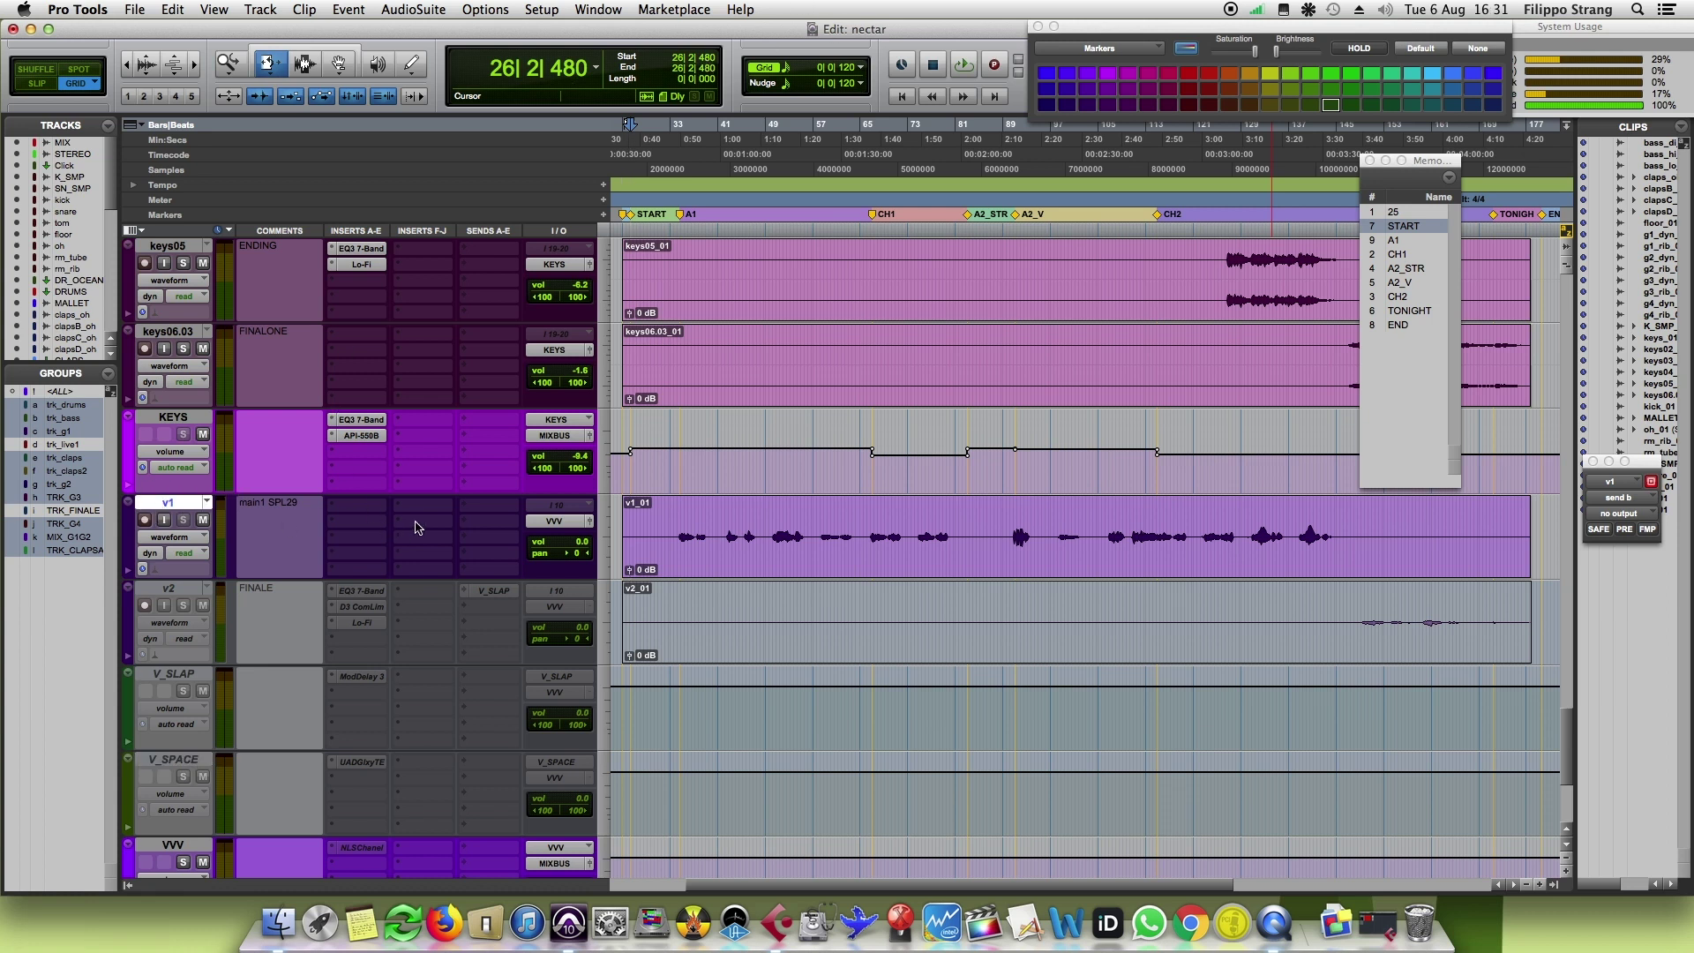
pyautogui.click(365, 506)
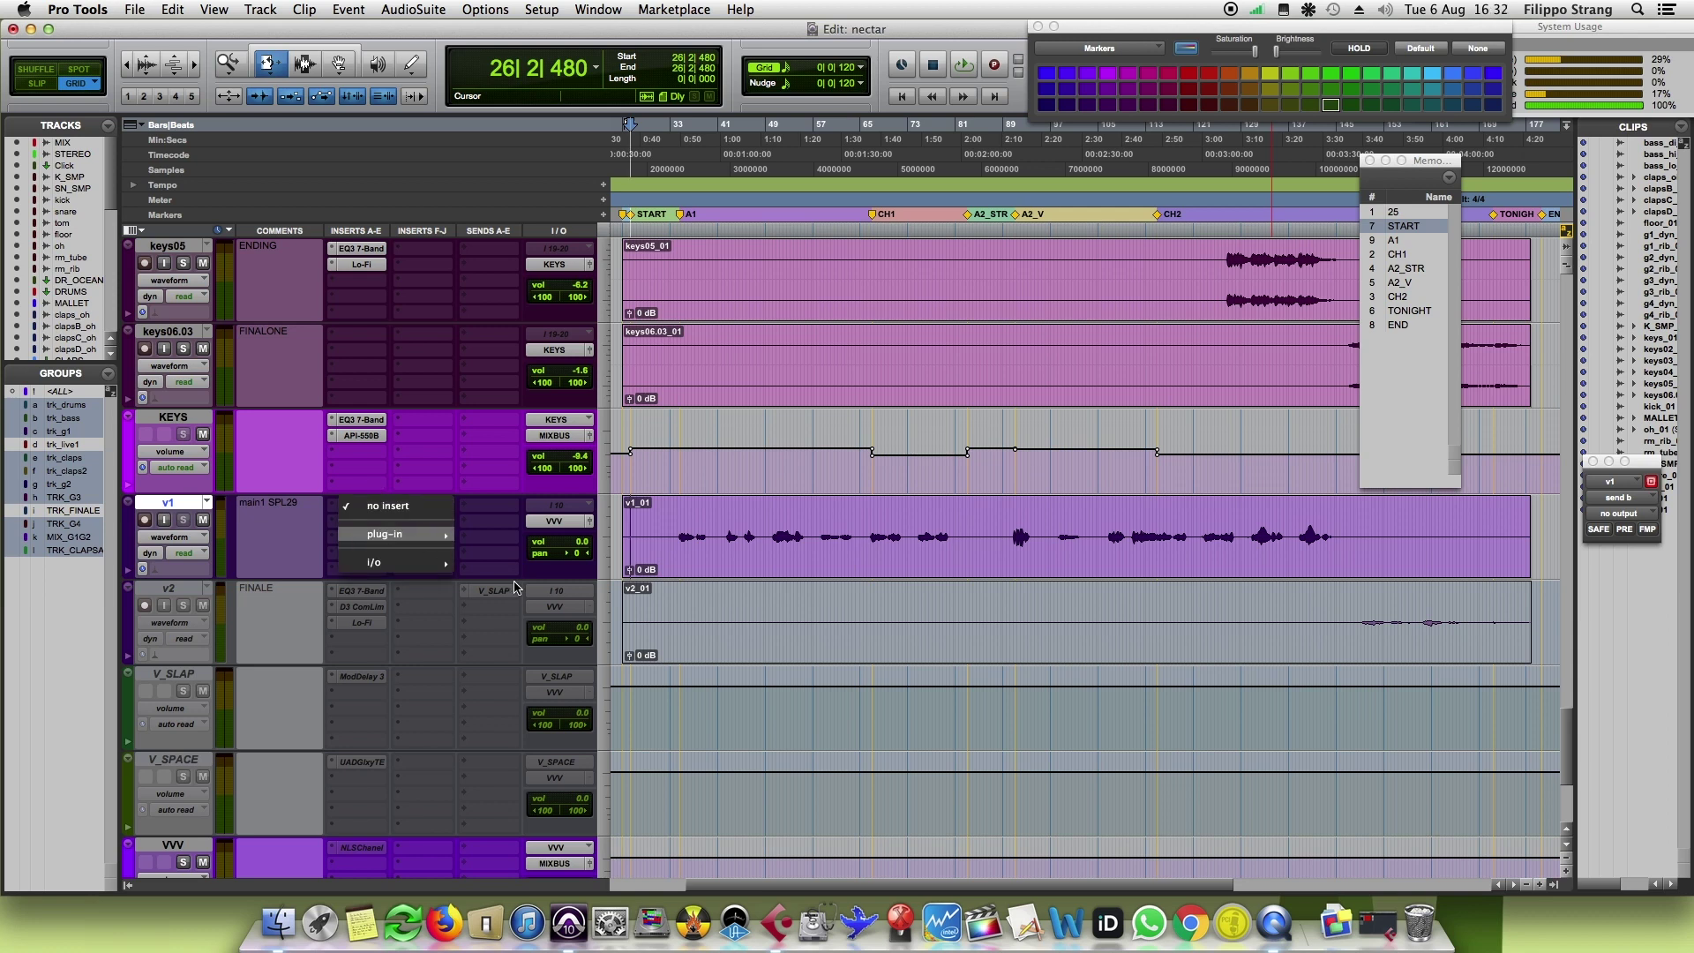
pyautogui.moveTo(415, 534)
pyautogui.moveTo(547, 851)
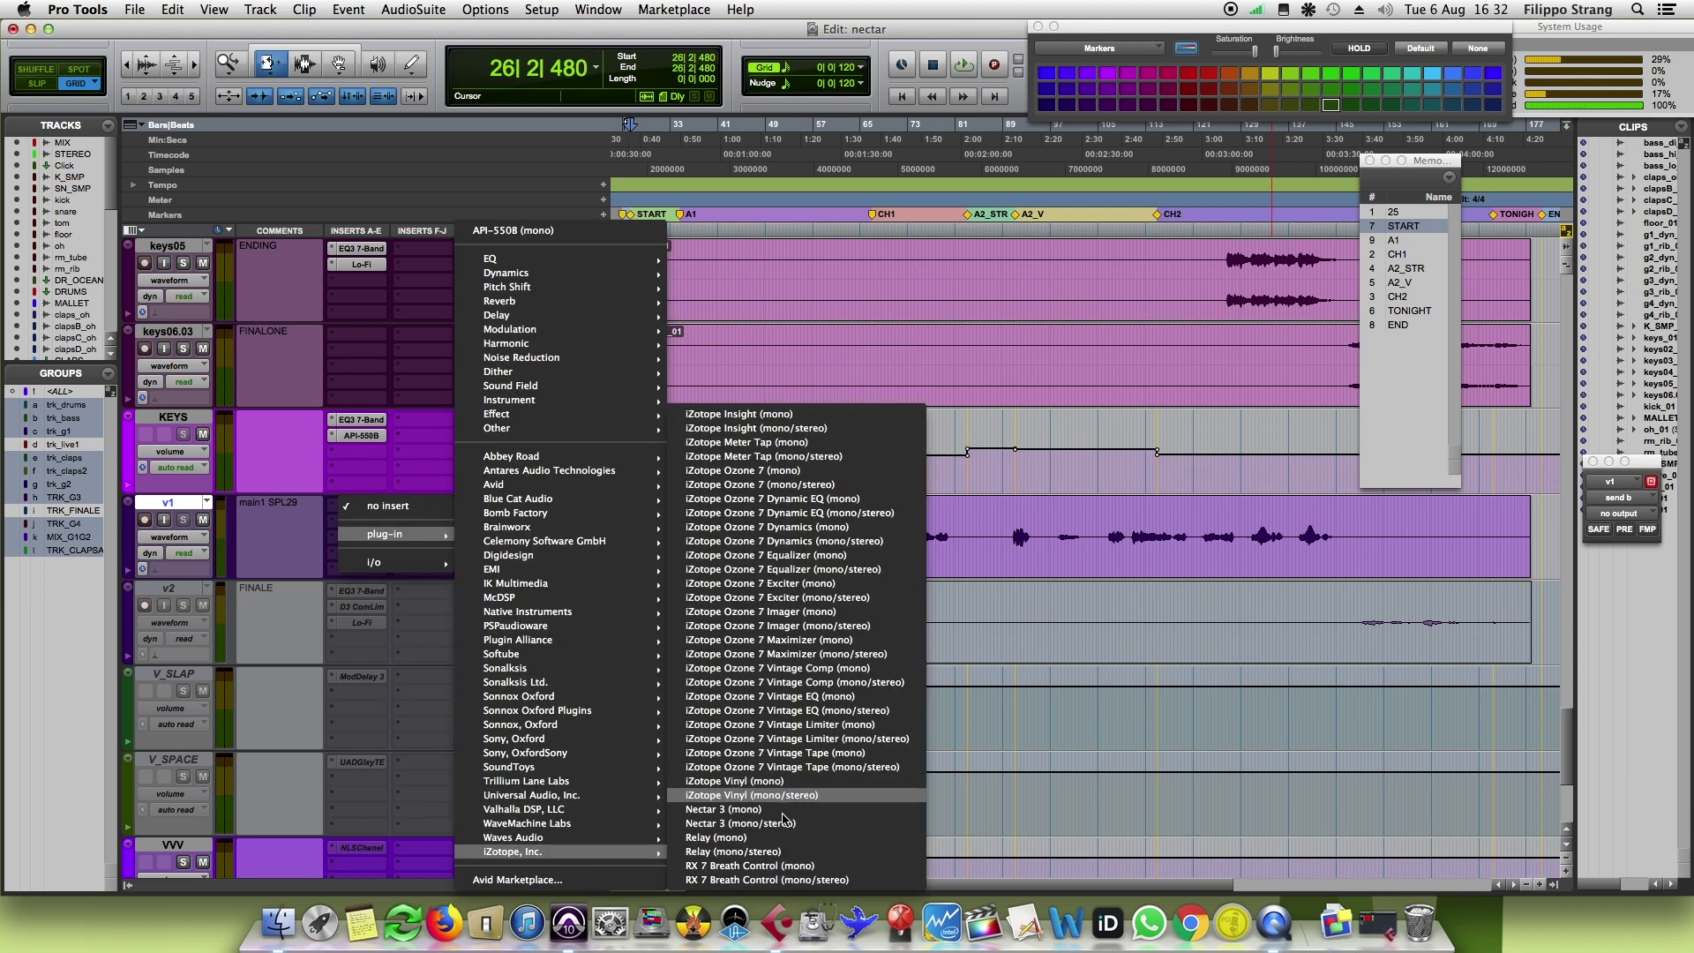
pyautogui.click(782, 821)
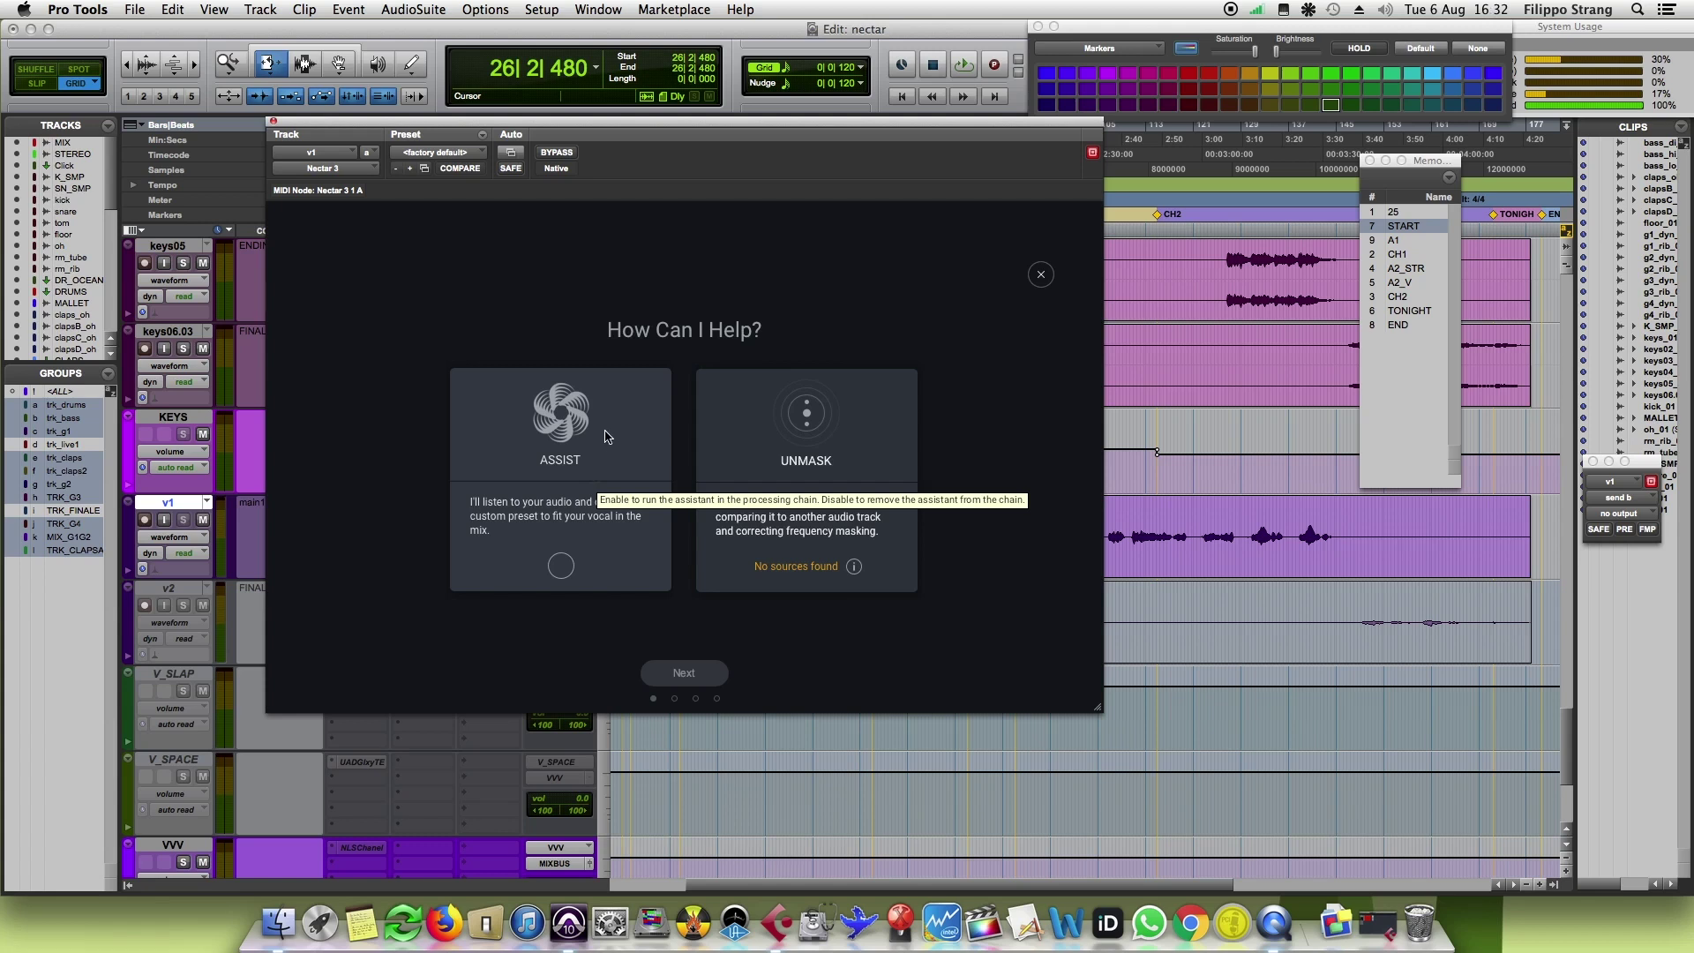
# Step: Start Nectar's Vocal Assistant in Assist mode with the Vintage vibe and Moderate intensity
pyautogui.click(561, 429)
pyautogui.click(684, 672)
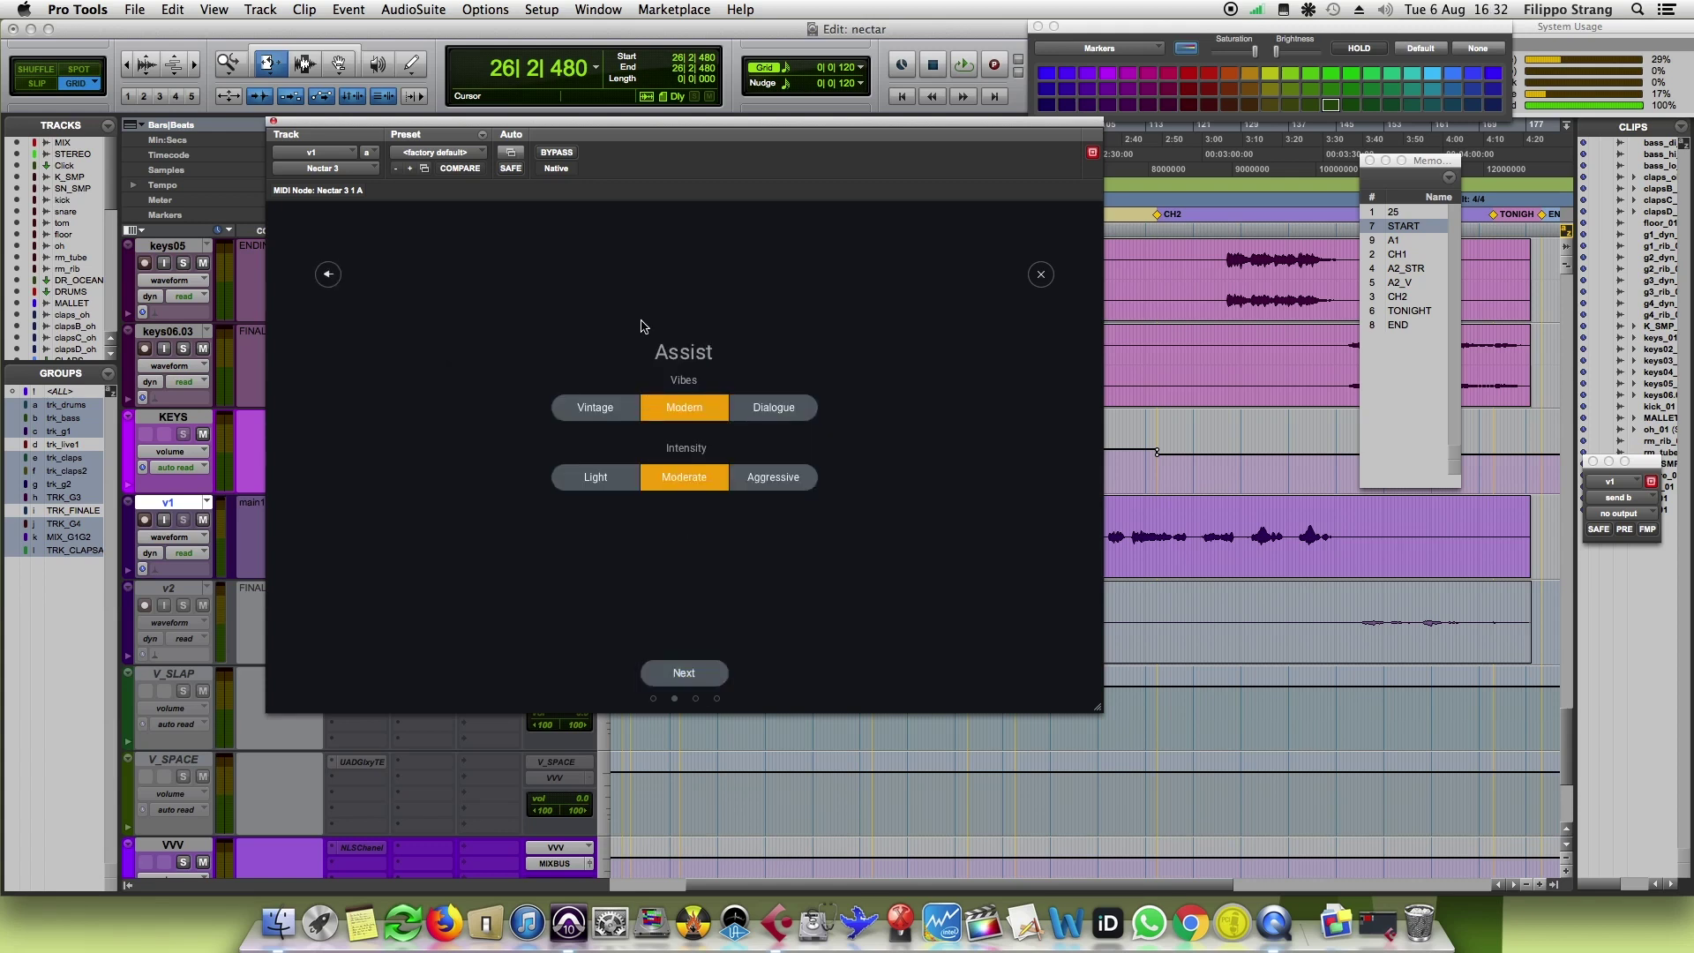
pyautogui.click(626, 412)
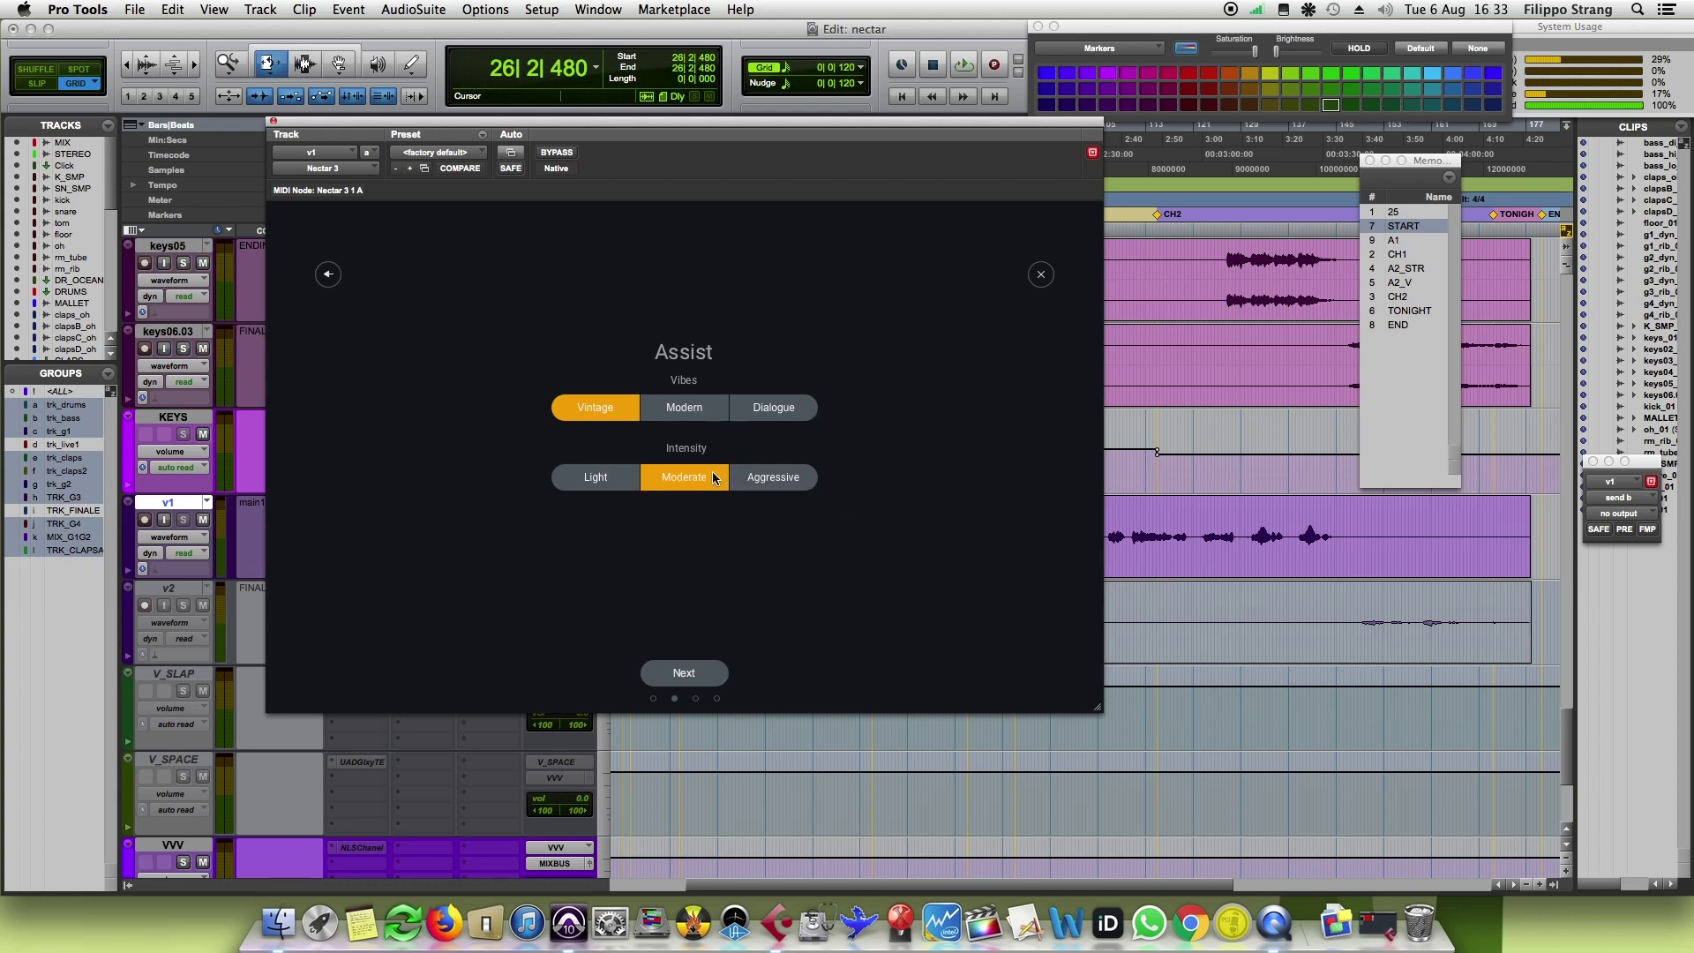
pyautogui.click(714, 676)
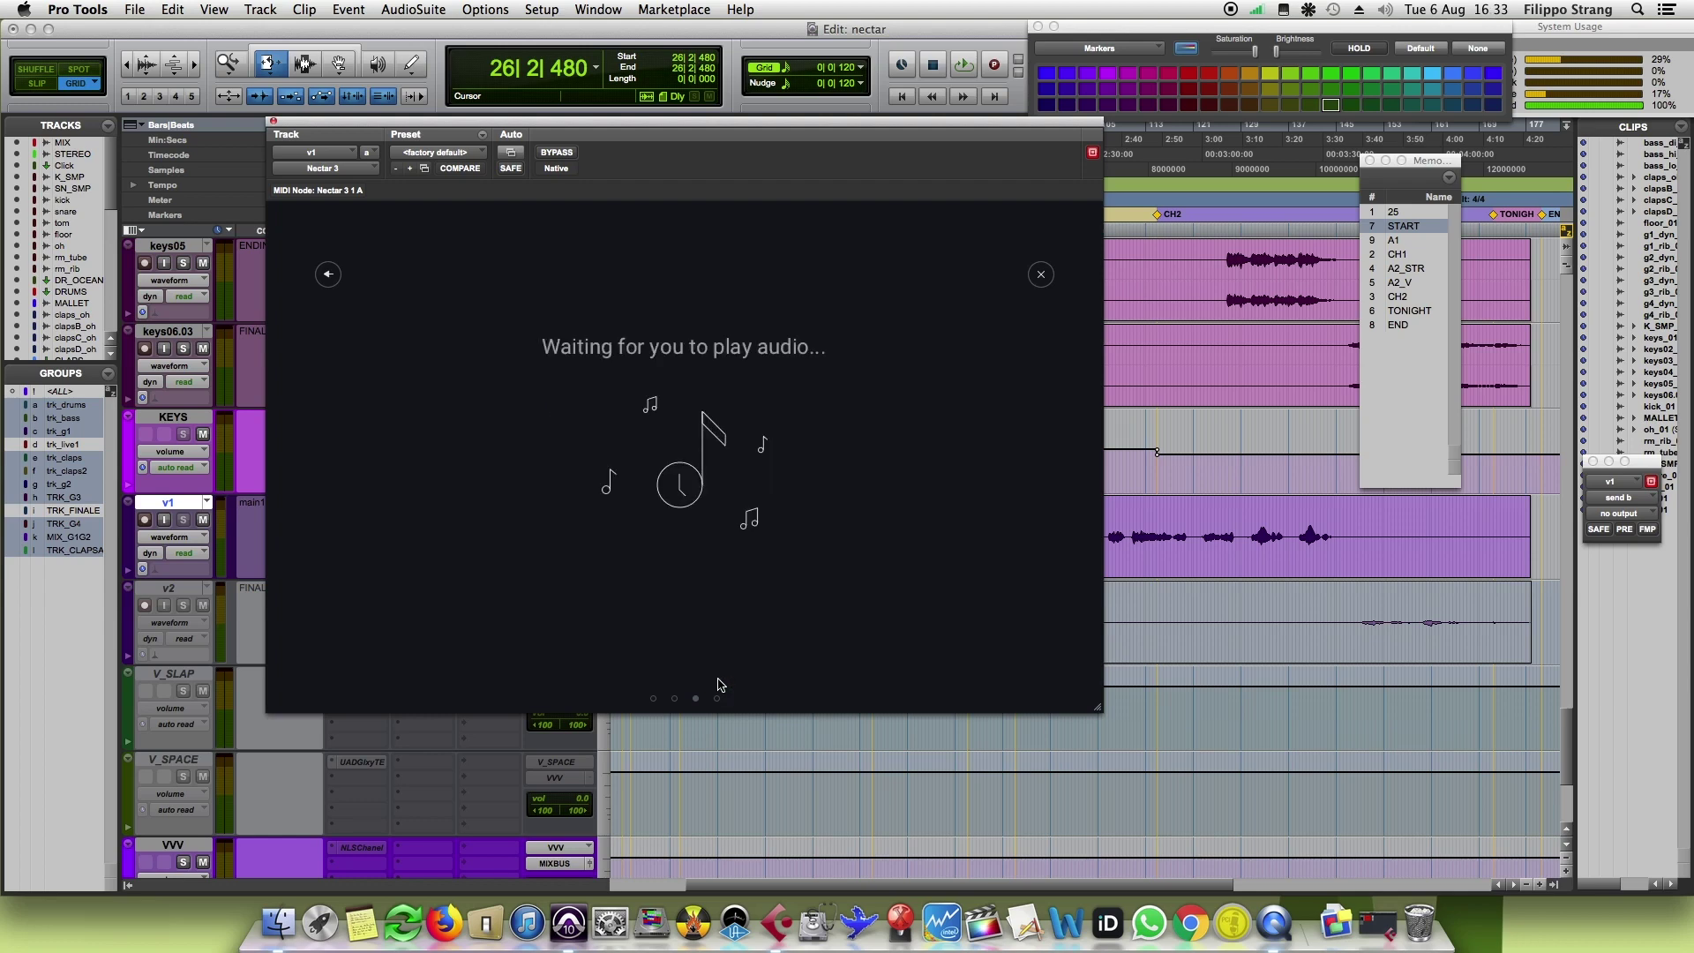
# Step: Play the vocal from the A1 memory location for the assistant to analyze, and accept its suggested settings
pyautogui.moveTo(798, 120)
pyautogui.mouseDown()
pyautogui.moveTo(1052, 383)
pyautogui.moveTo(1341, 460)
pyautogui.moveTo(1297, 362)
pyautogui.moveTo(937, 176)
pyautogui.moveTo(809, 136)
pyautogui.mouseUp()
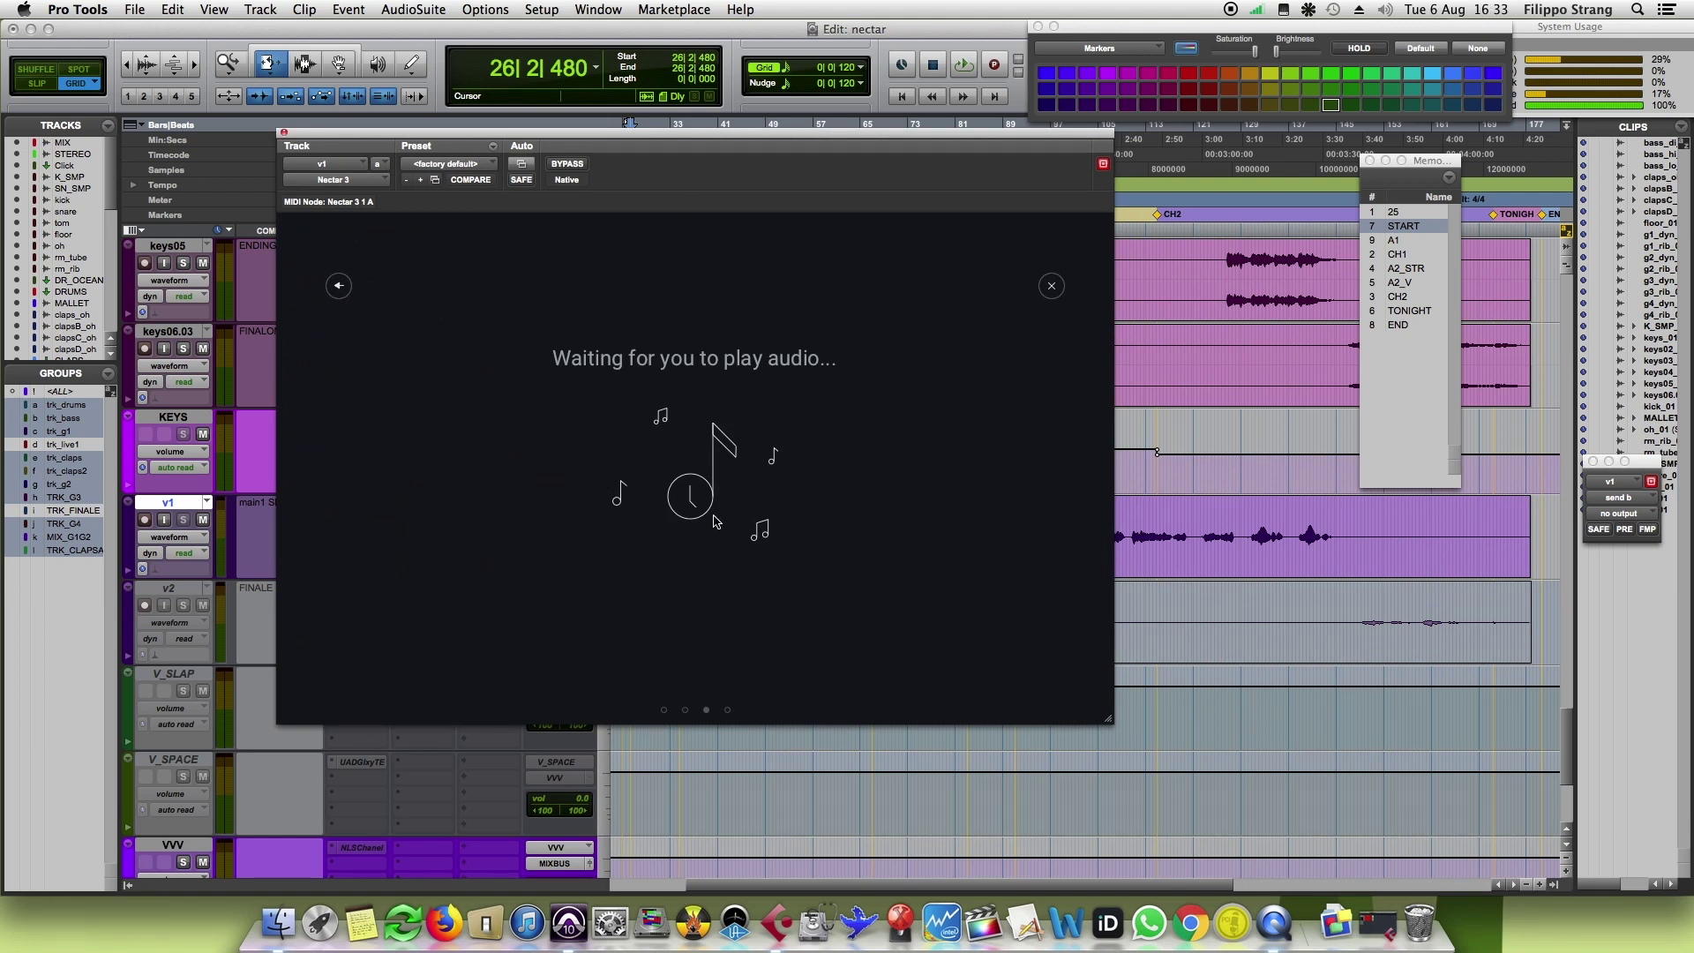
pyautogui.click(1394, 240)
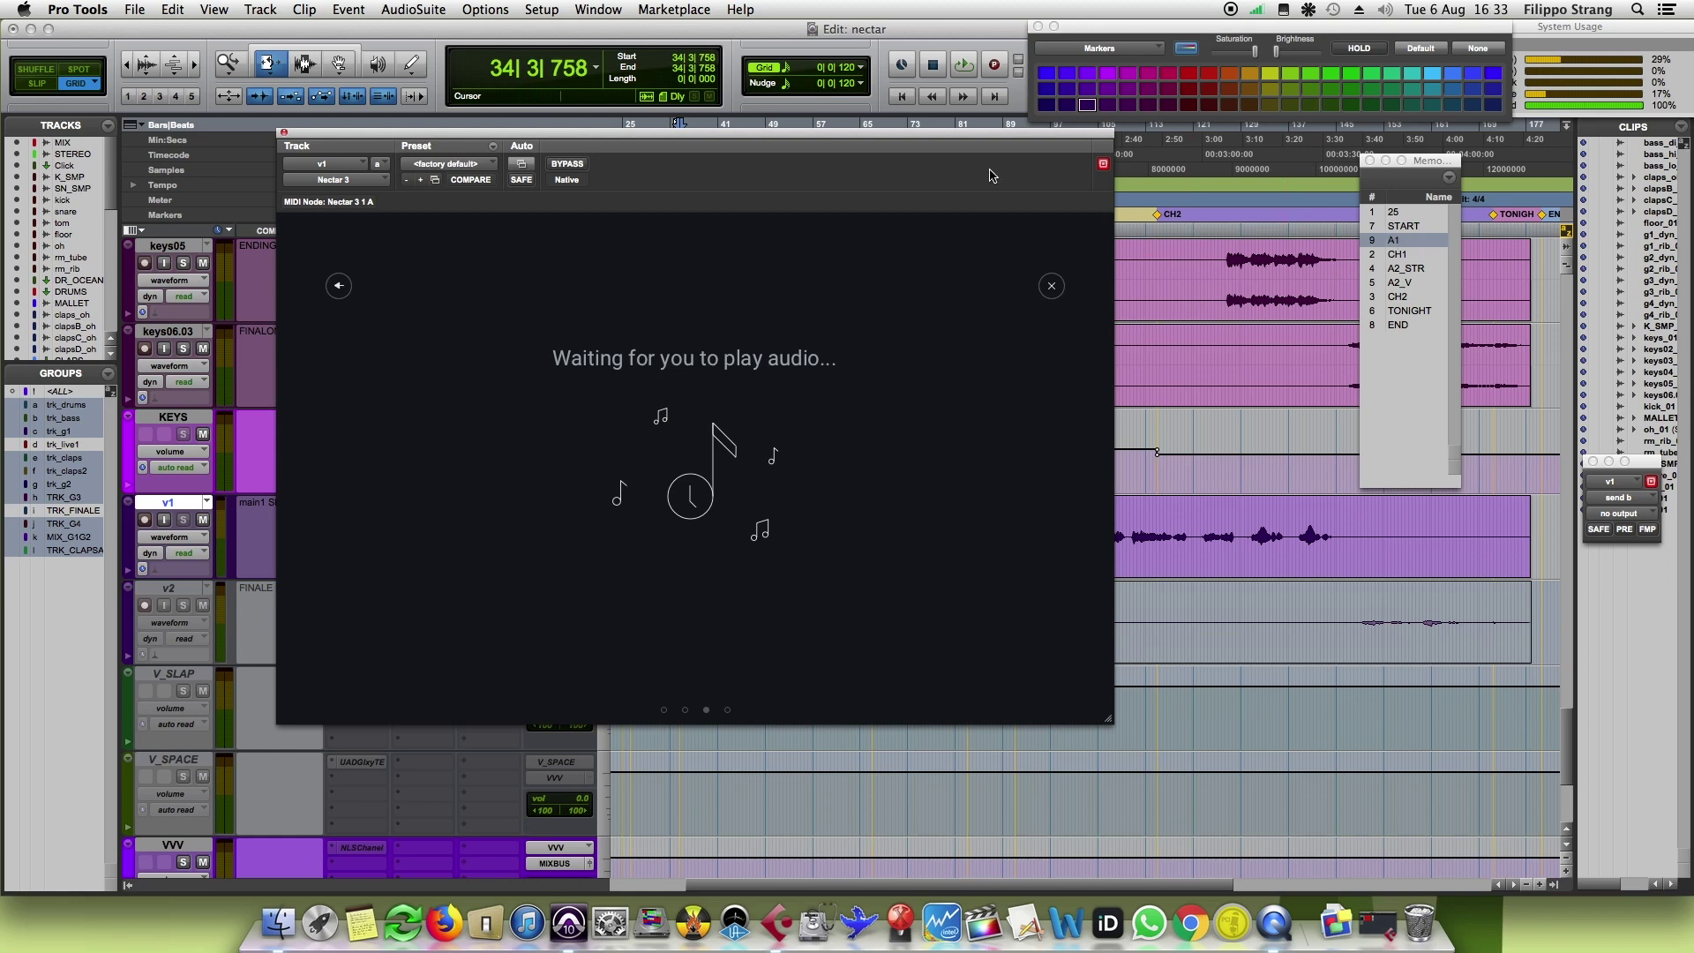
pyautogui.moveTo(991, 134); pyautogui.dragTo(1140, 144)
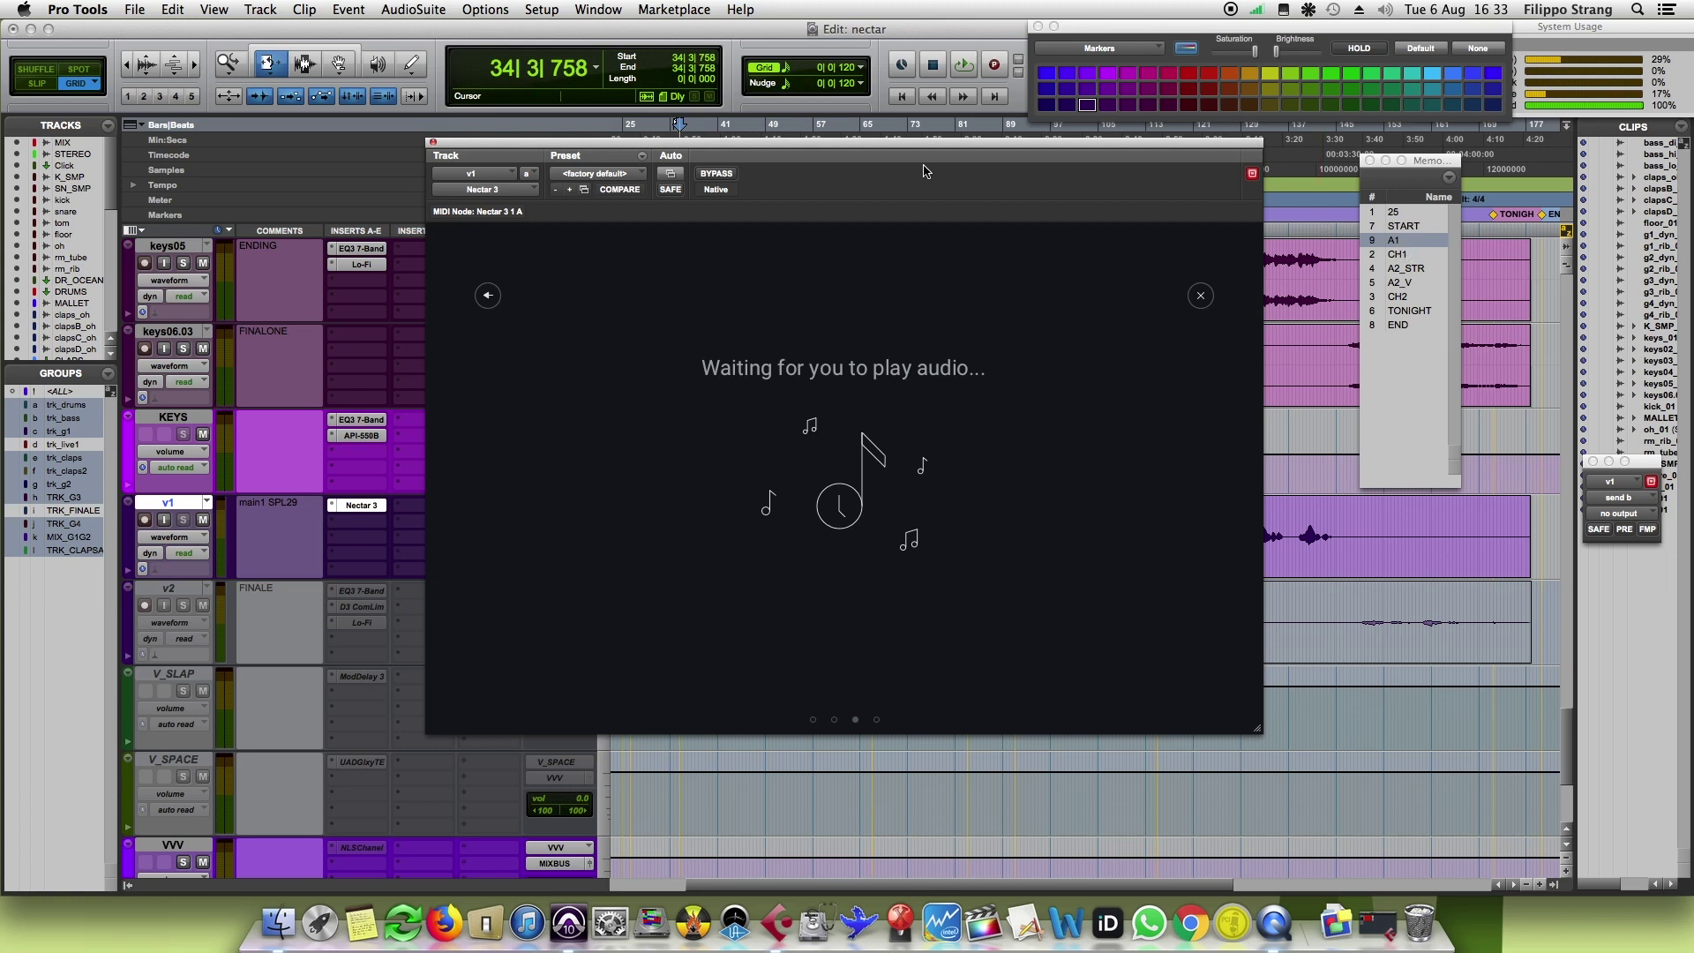
pyautogui.press('space')
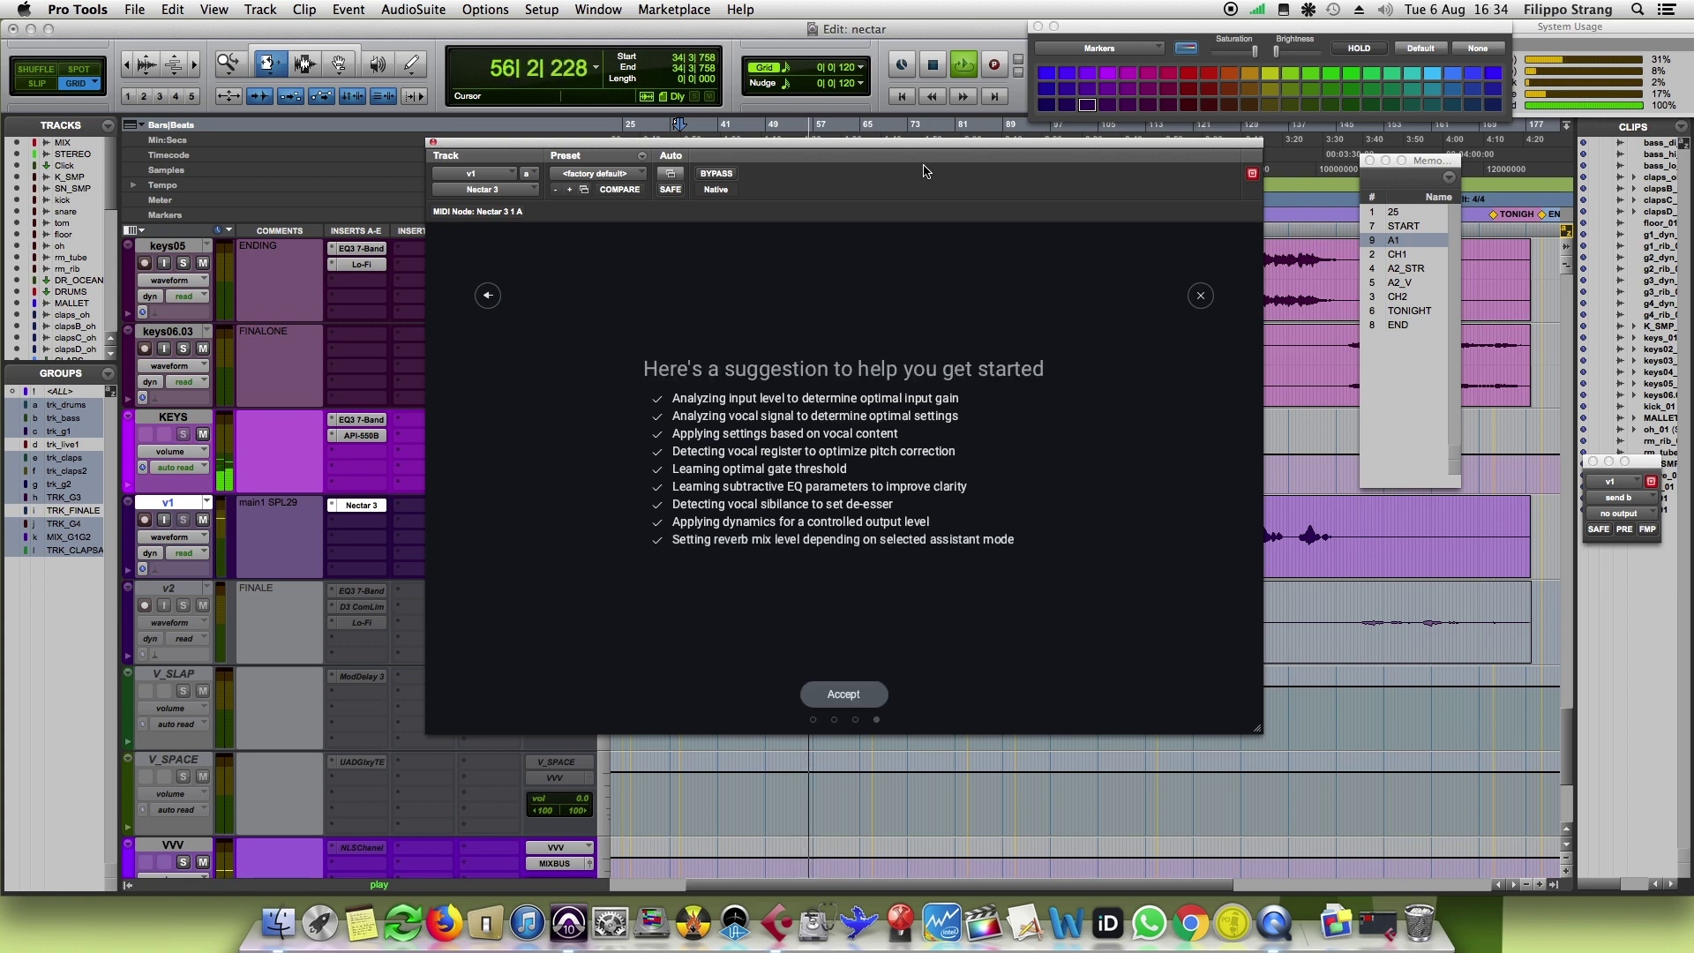
pyautogui.press('space')
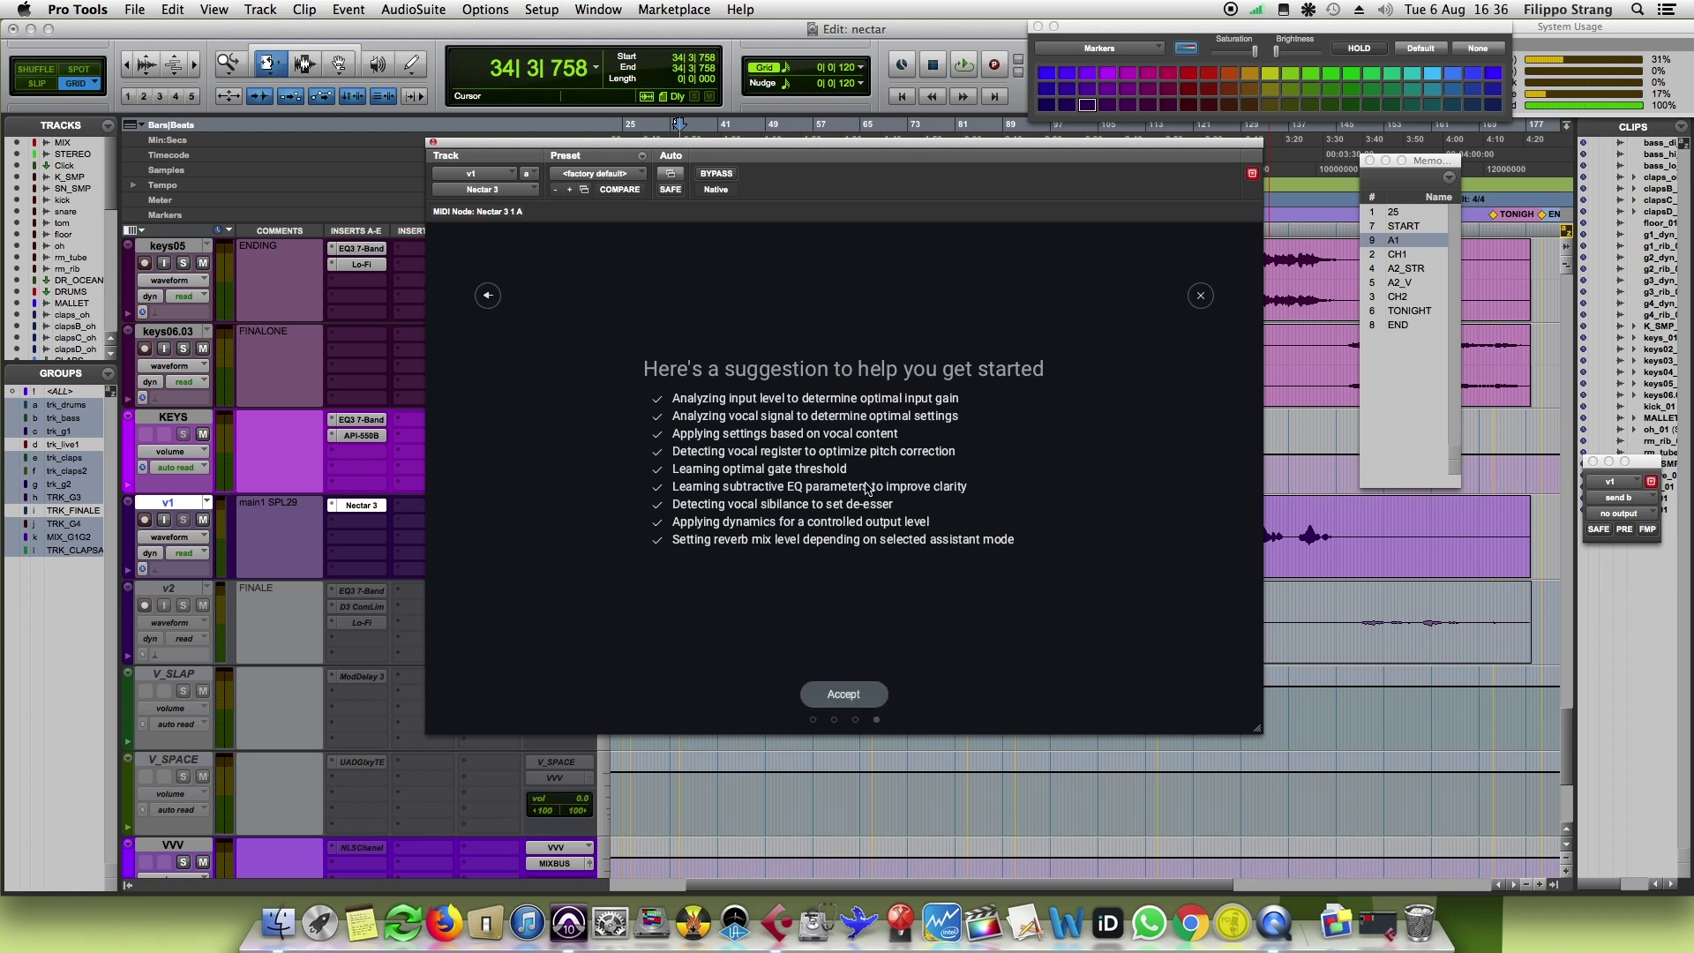
pyautogui.click(870, 695)
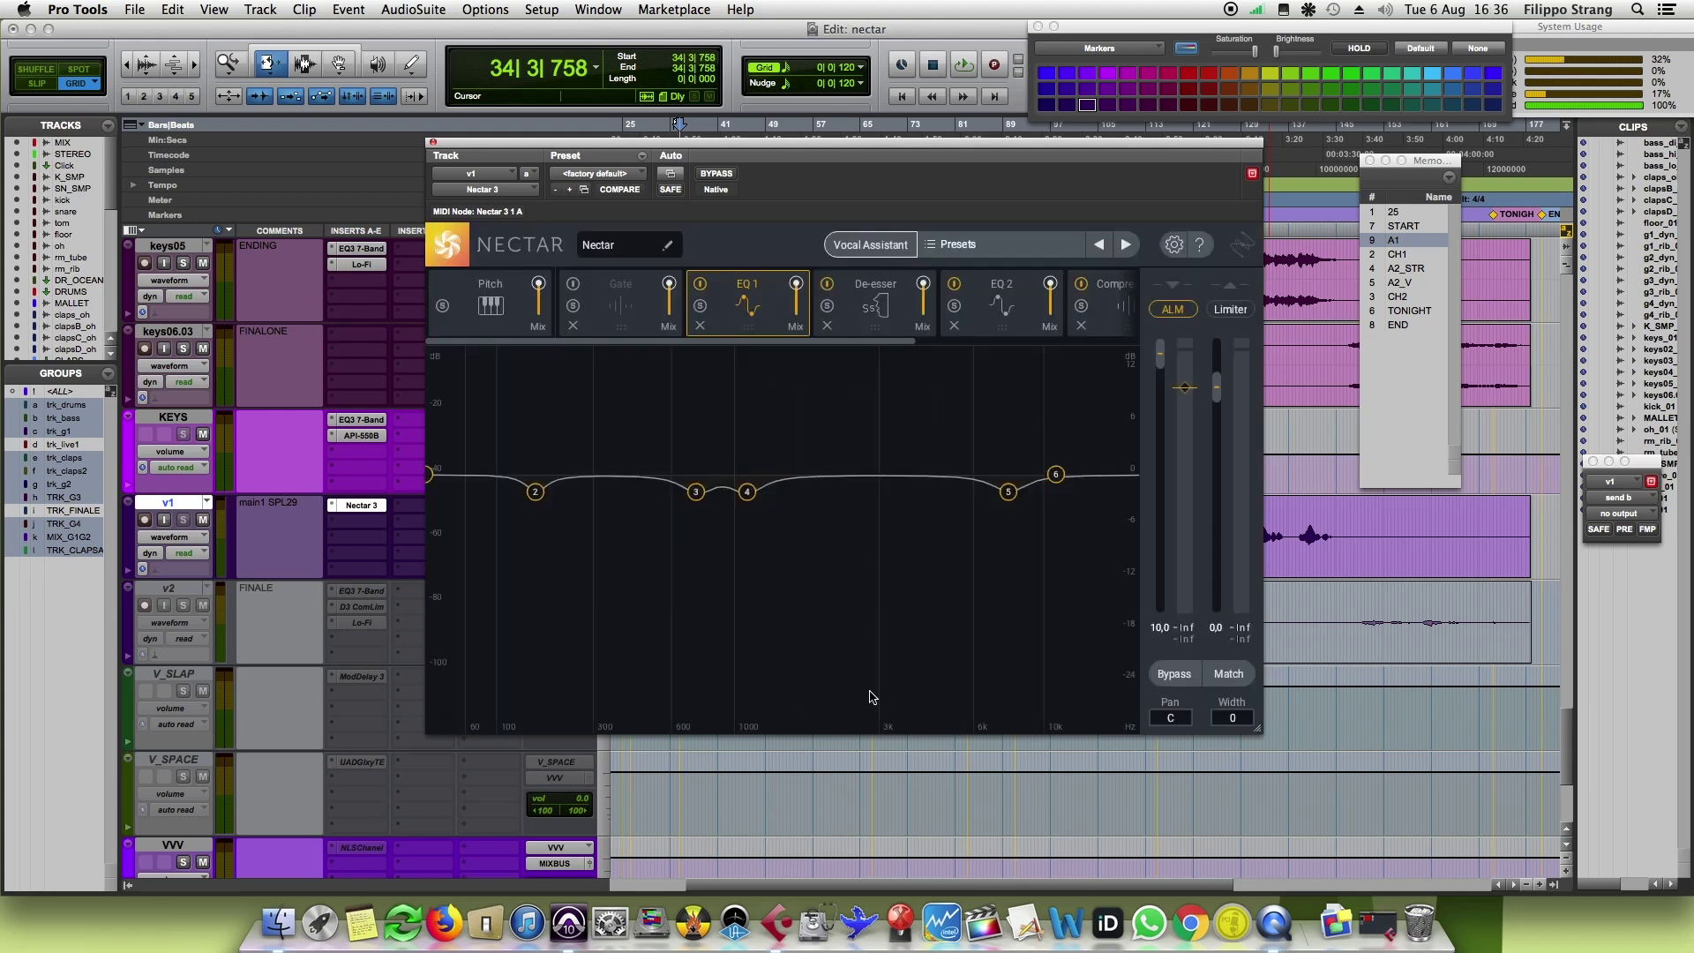
# Step: Look through the assistant's module chain: Pitch, Gate, EQ 1, De-esser, EQ 2, Compressor 1 and Reverb
pyautogui.moveTo(826, 148); pyautogui.dragTo(798, 141)
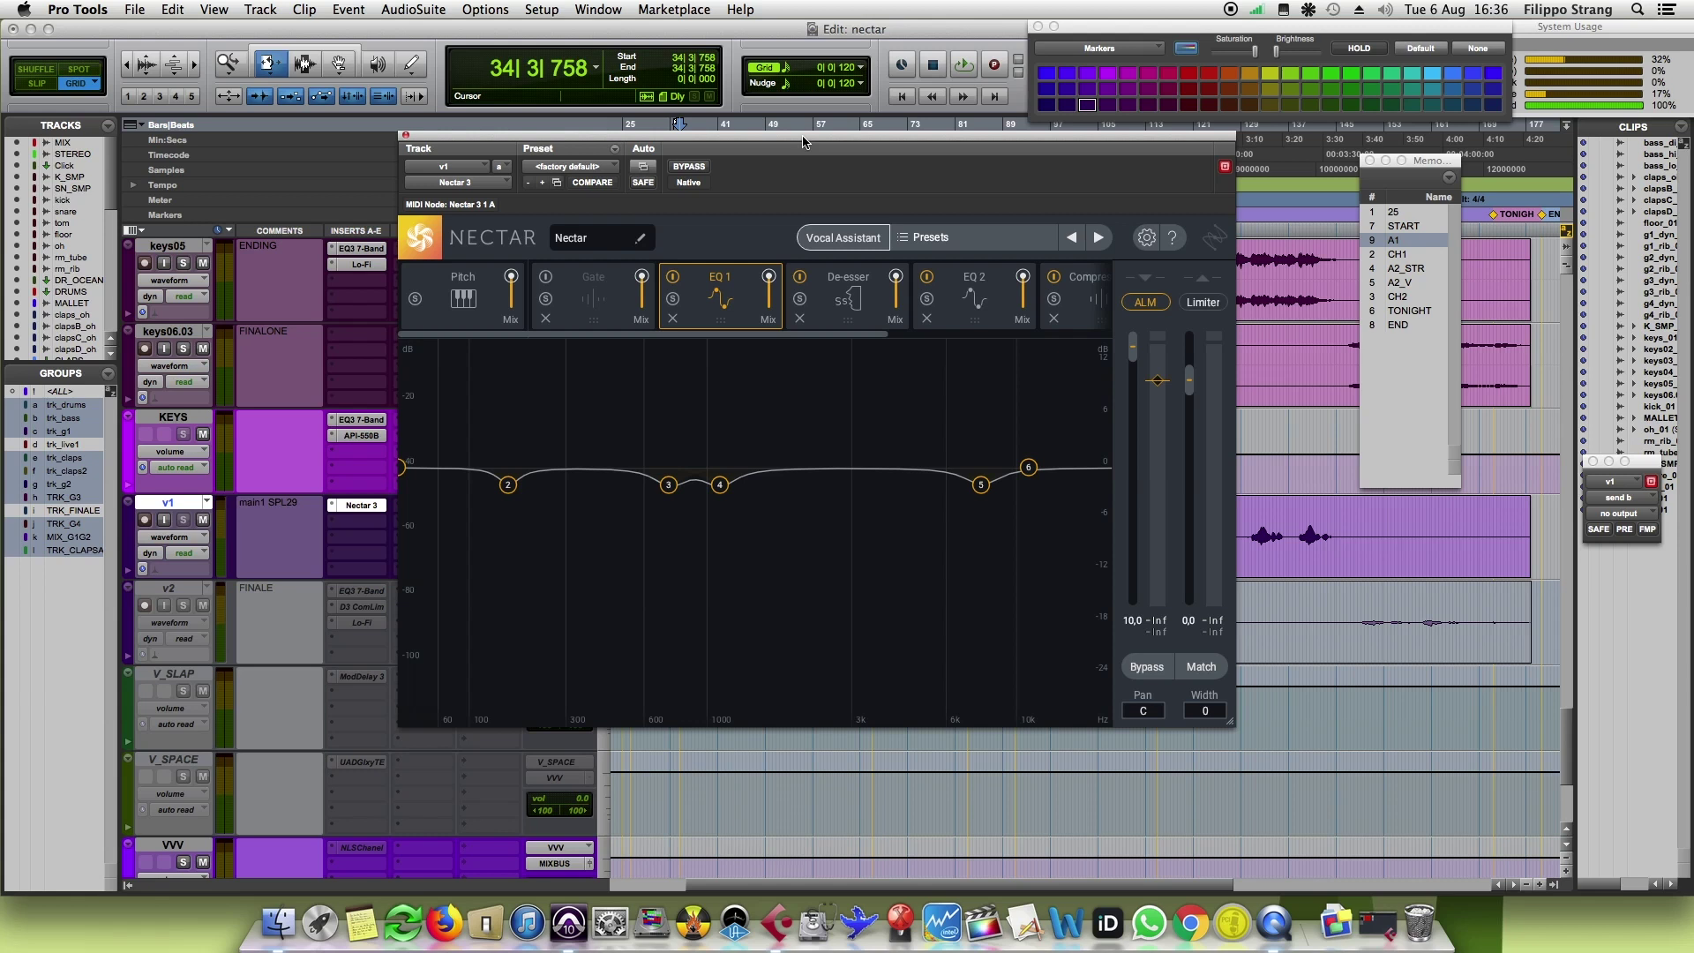
pyautogui.click(482, 324)
pyautogui.click(570, 313)
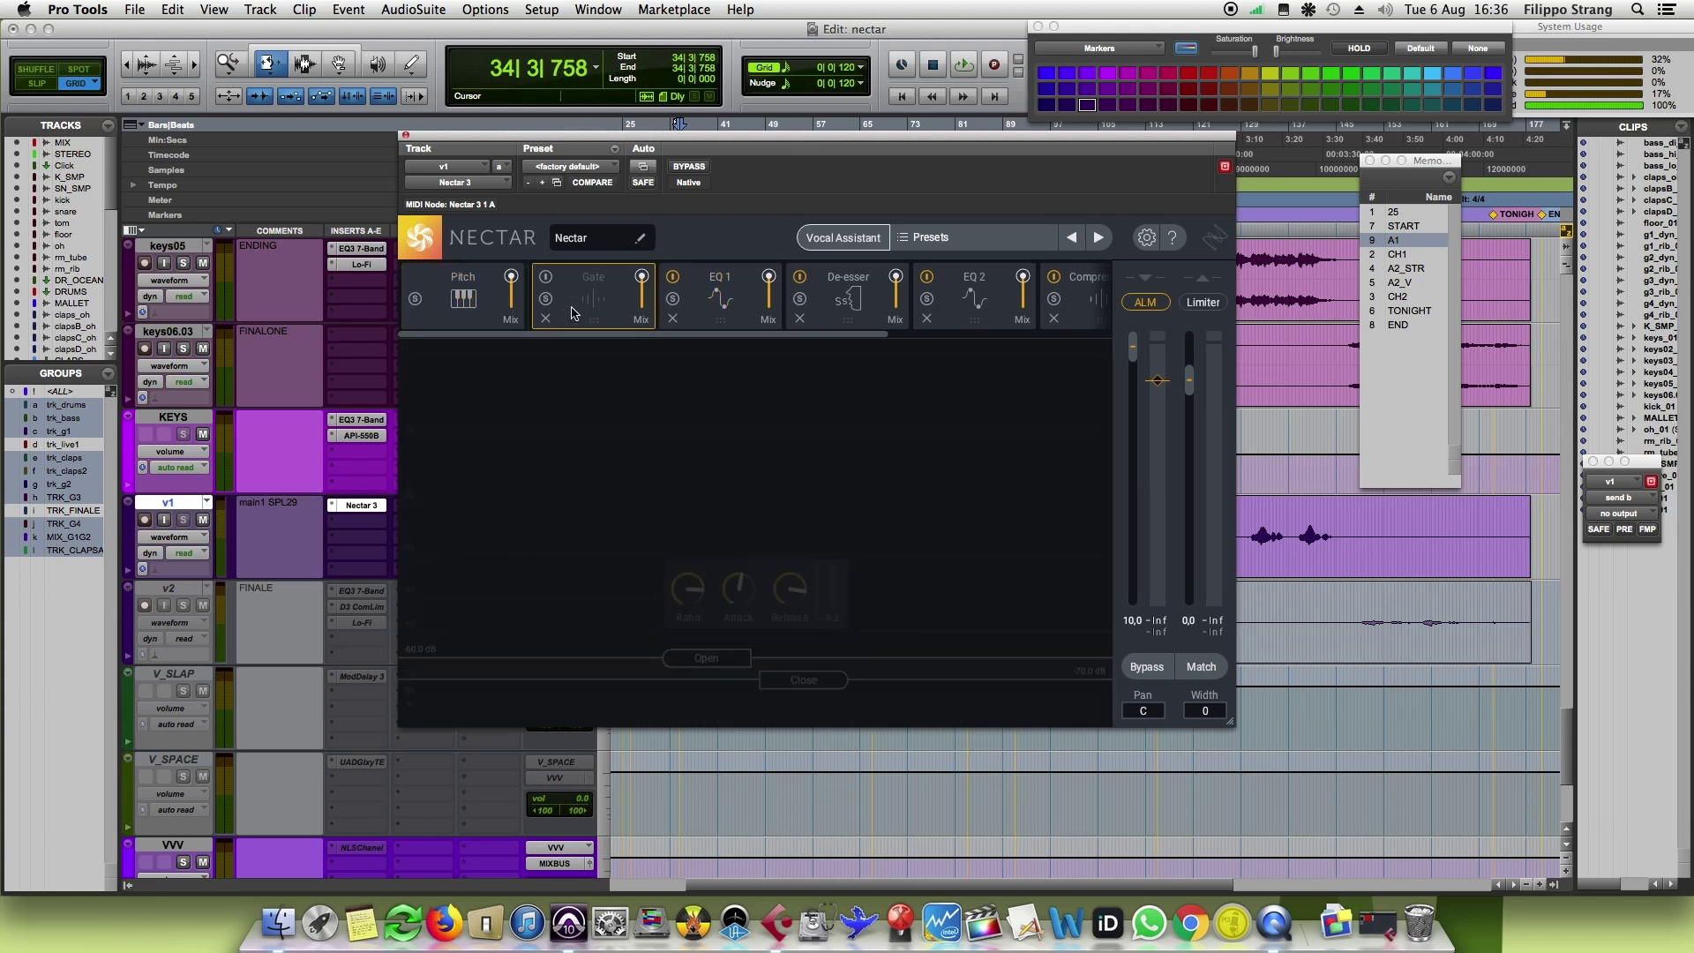
pyautogui.click(687, 311)
pyautogui.click(864, 313)
pyautogui.click(958, 310)
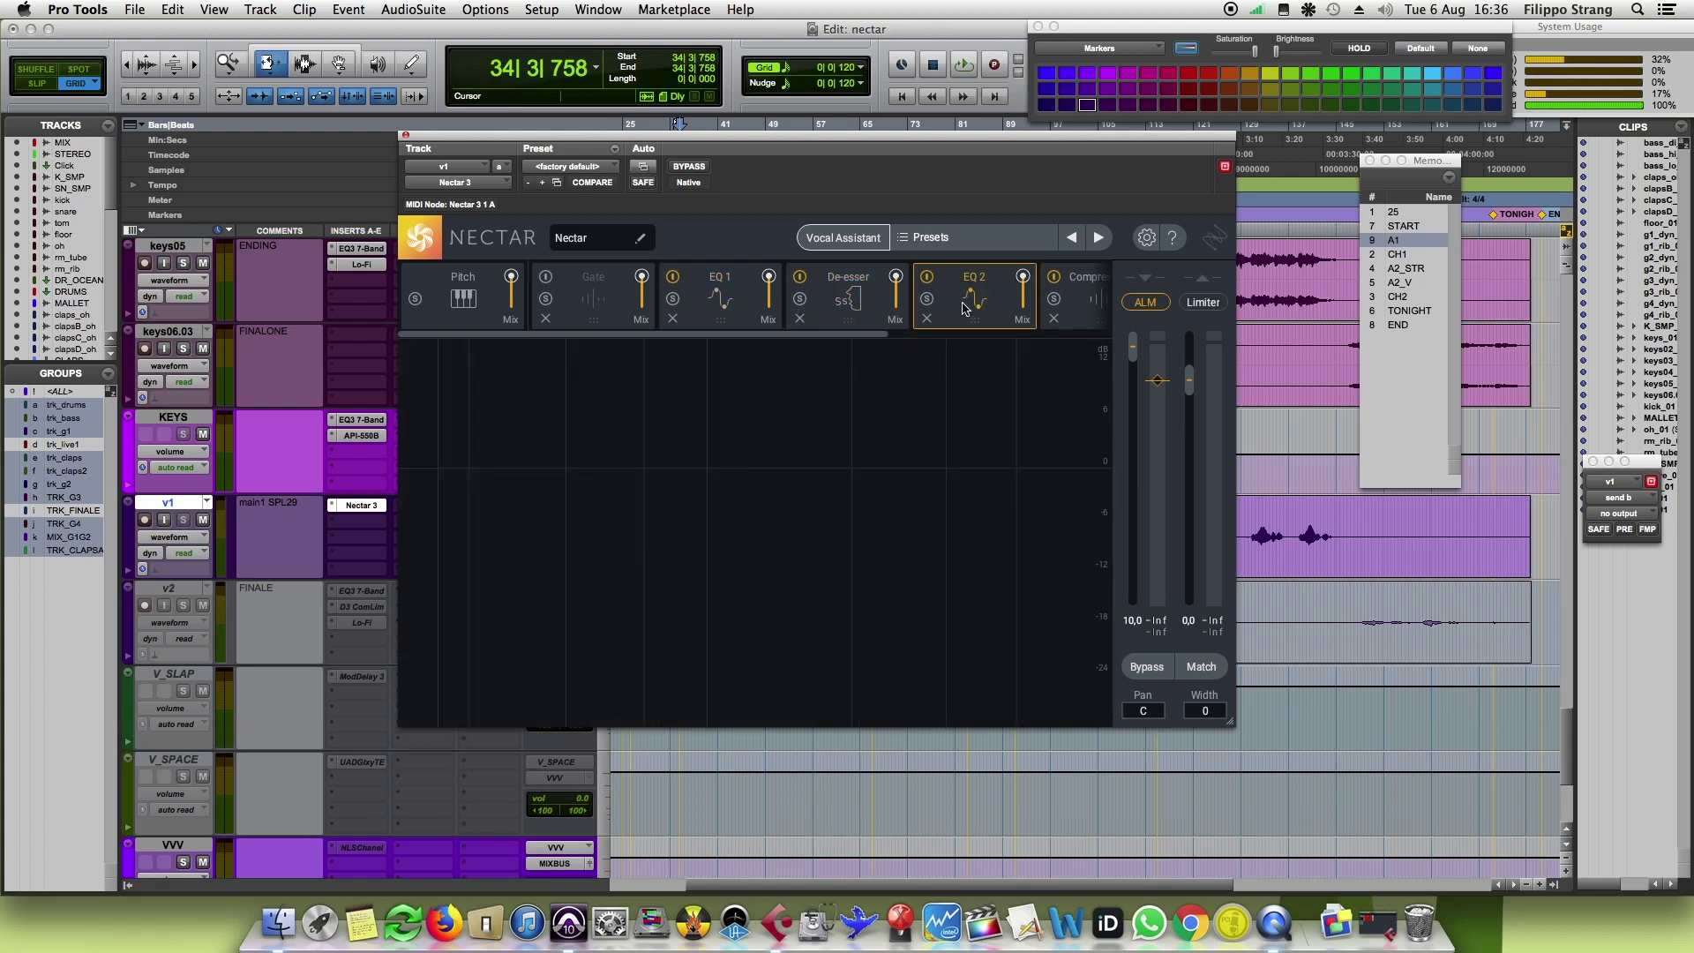
pyautogui.moveTo(853, 334); pyautogui.dragTo(1033, 348)
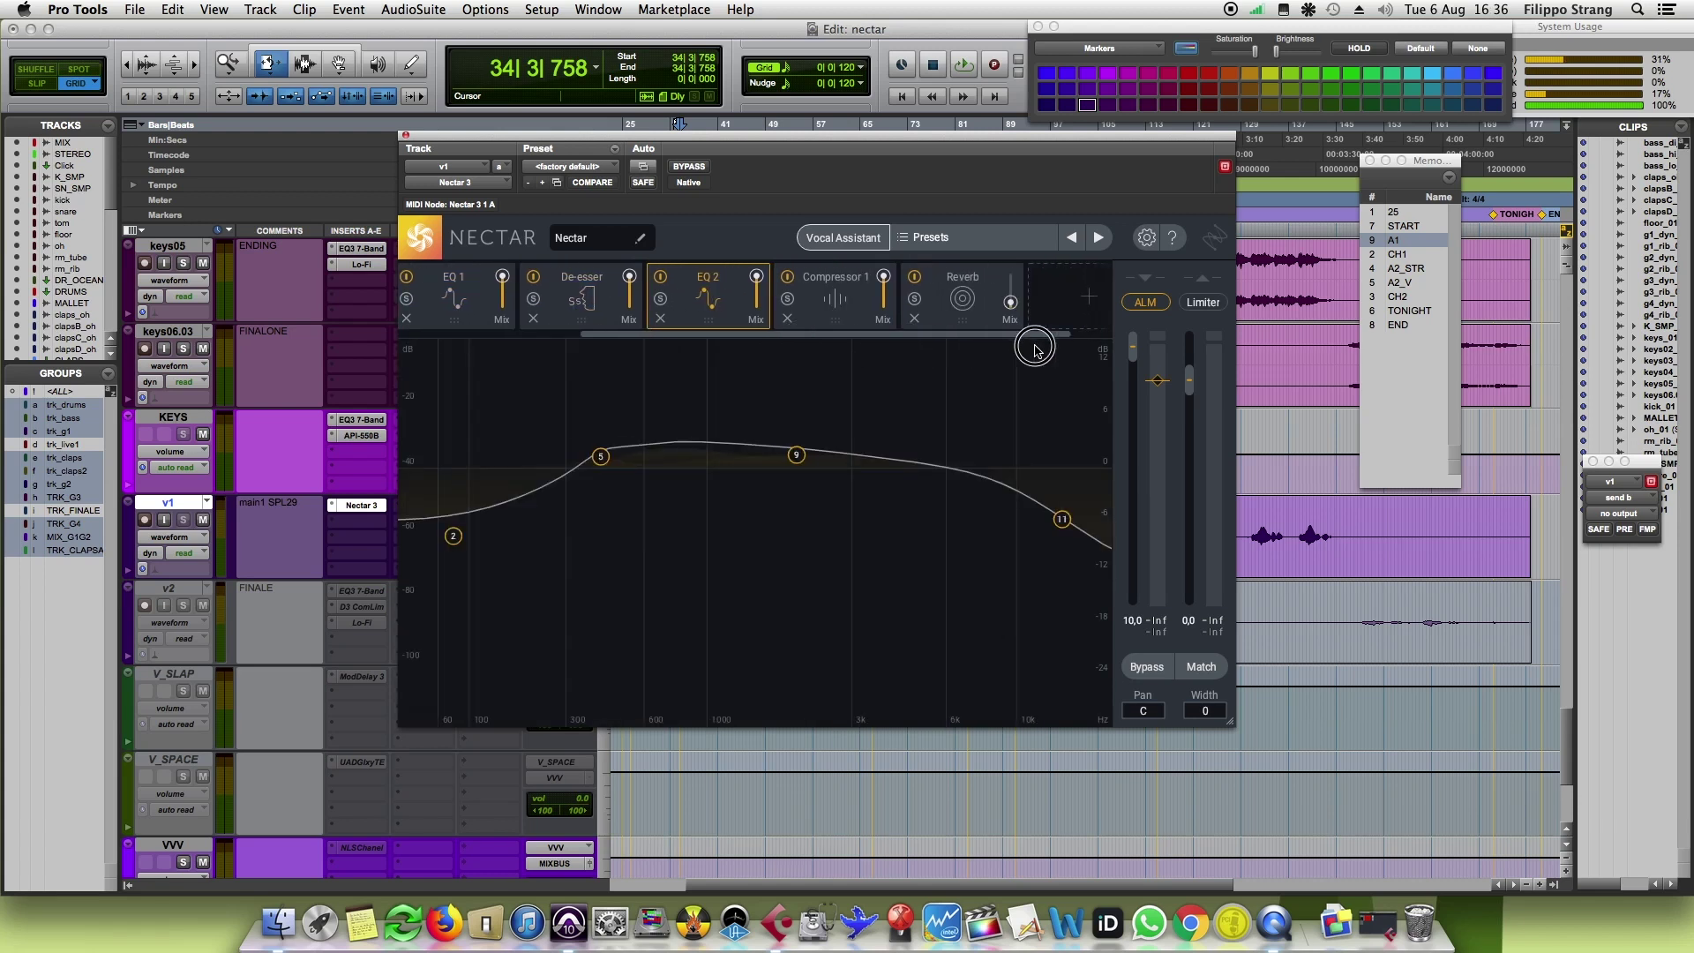
pyautogui.click(860, 305)
pyautogui.click(931, 305)
pyautogui.moveTo(900, 334); pyautogui.dragTo(650, 333)
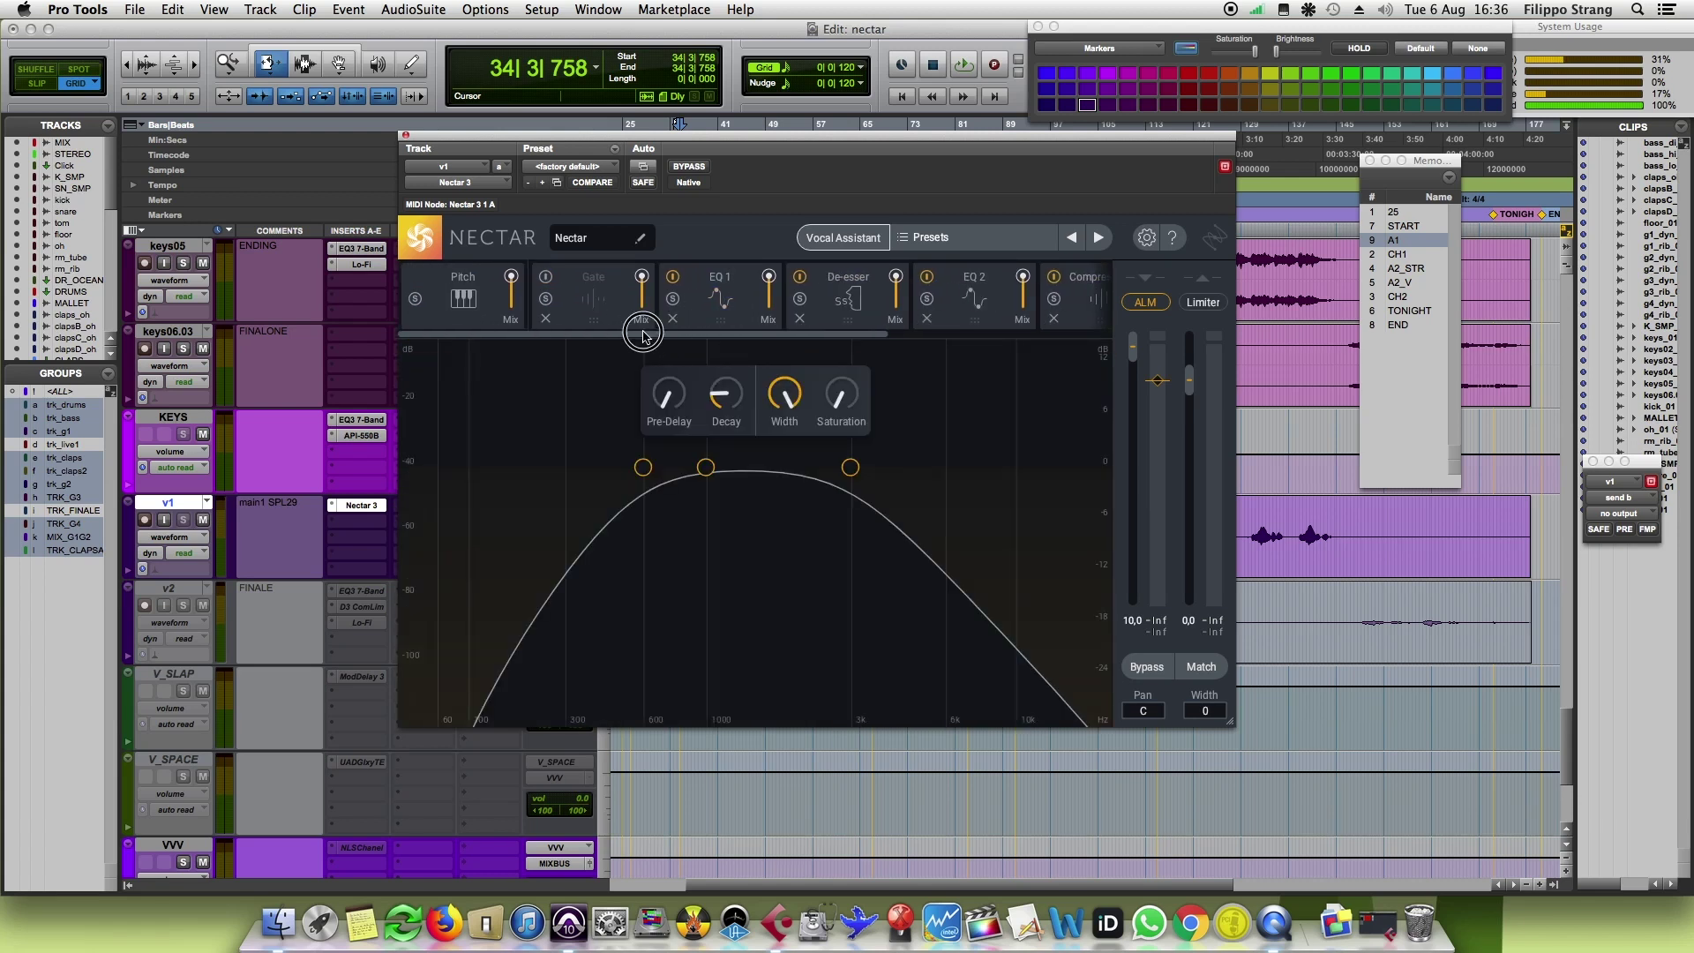
# Step: Show the Pitch module and listen to the processed vocal from the A1 memory location
pyautogui.click(477, 284)
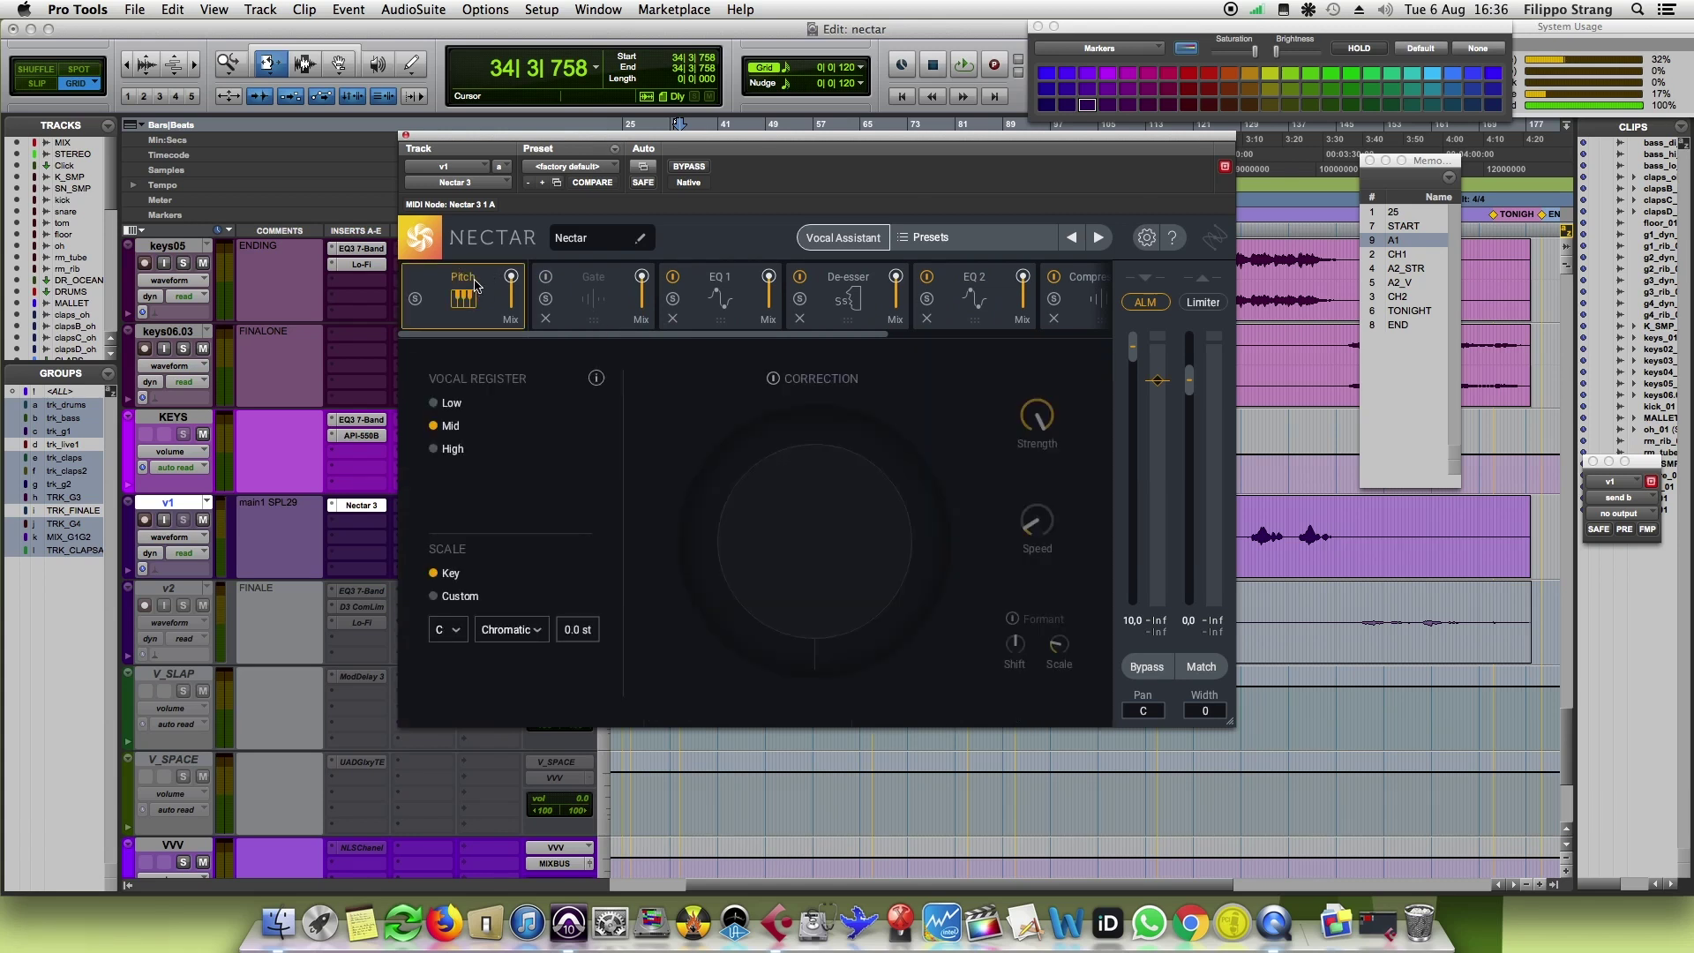
pyautogui.press('space')
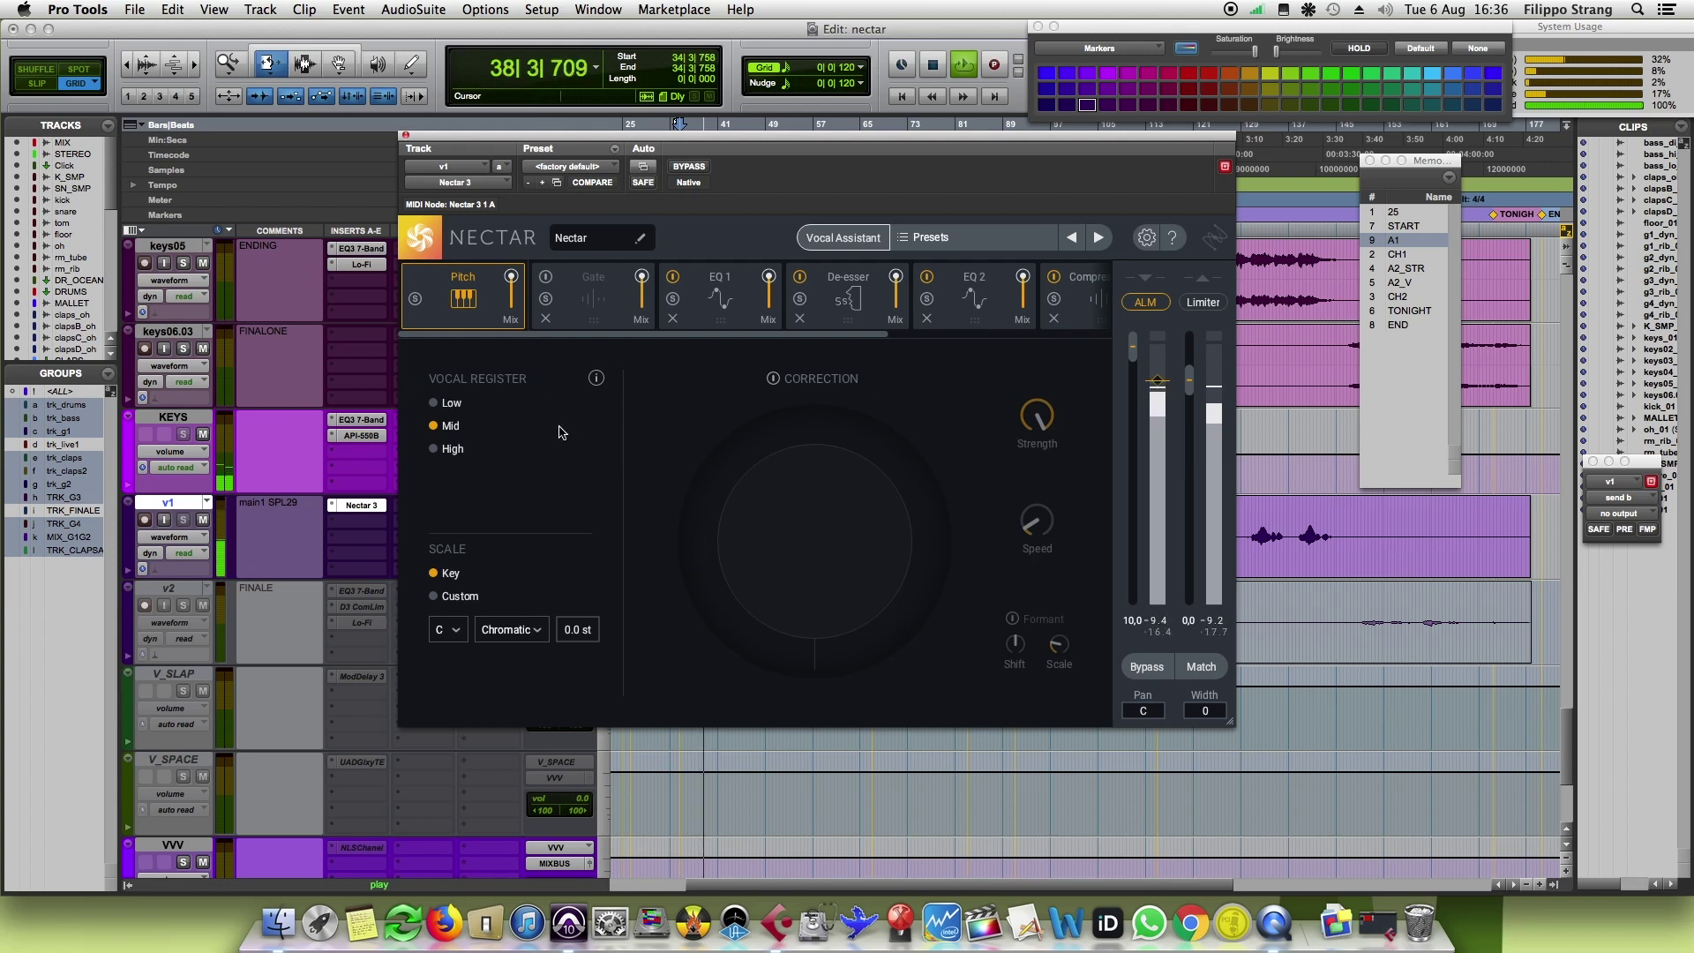
pyautogui.press('space')
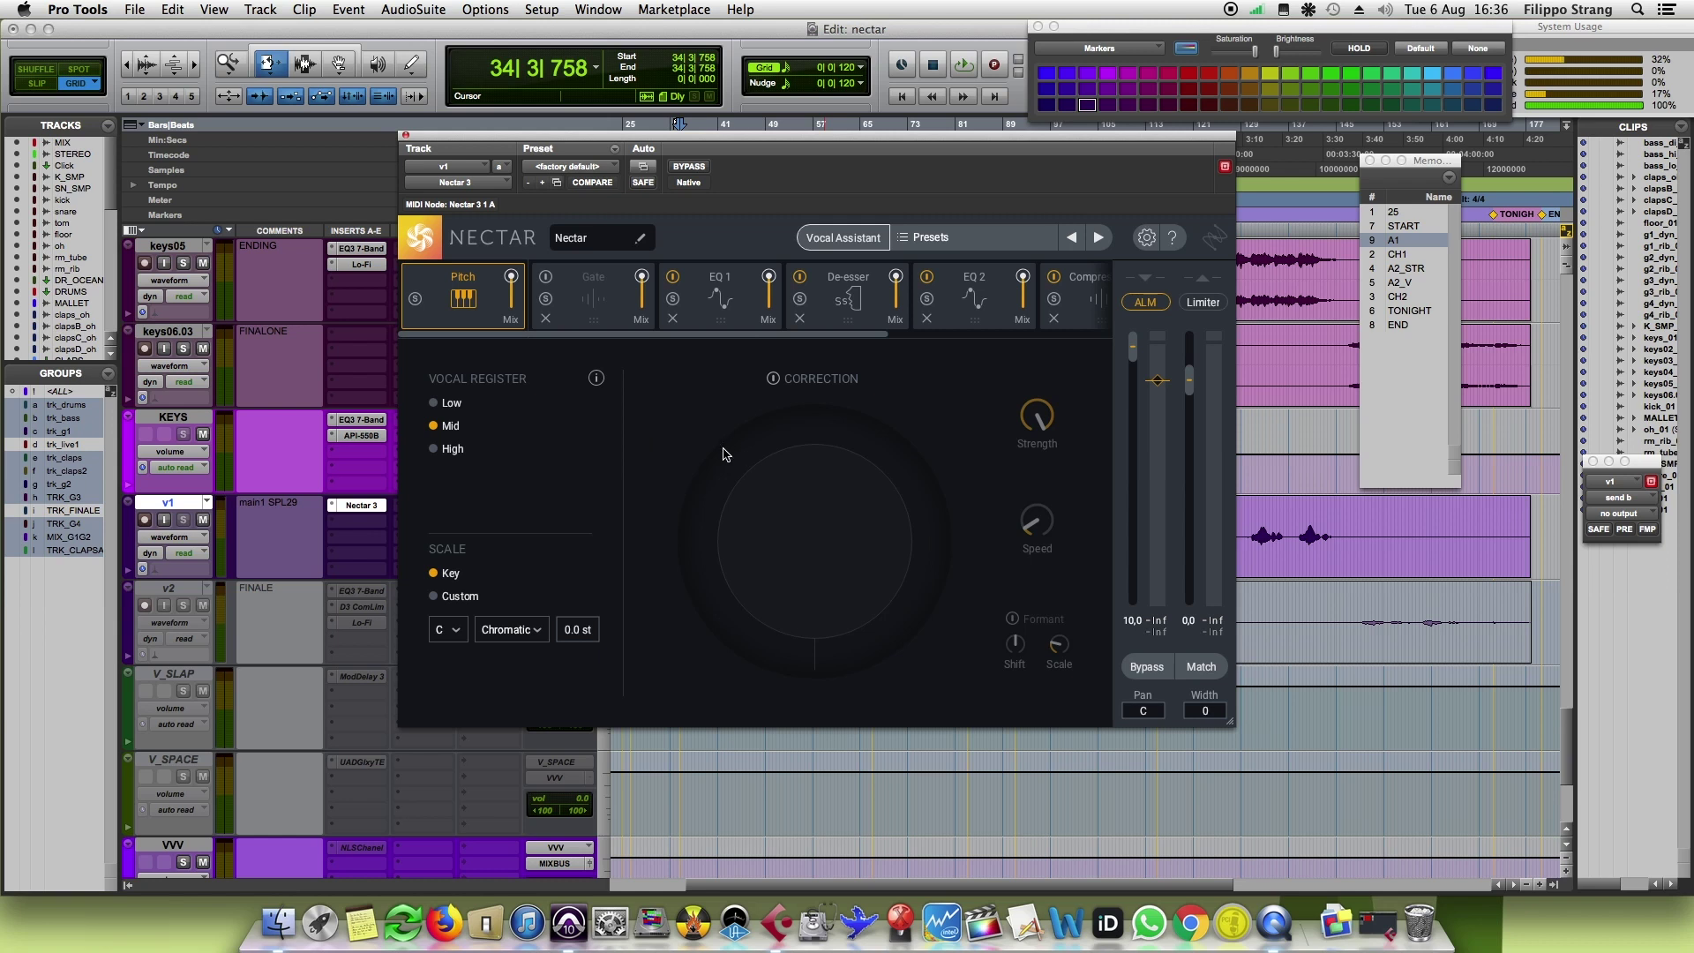
# Step: Toggle the Pitch module's Correction on and back off
pyautogui.click(752, 401)
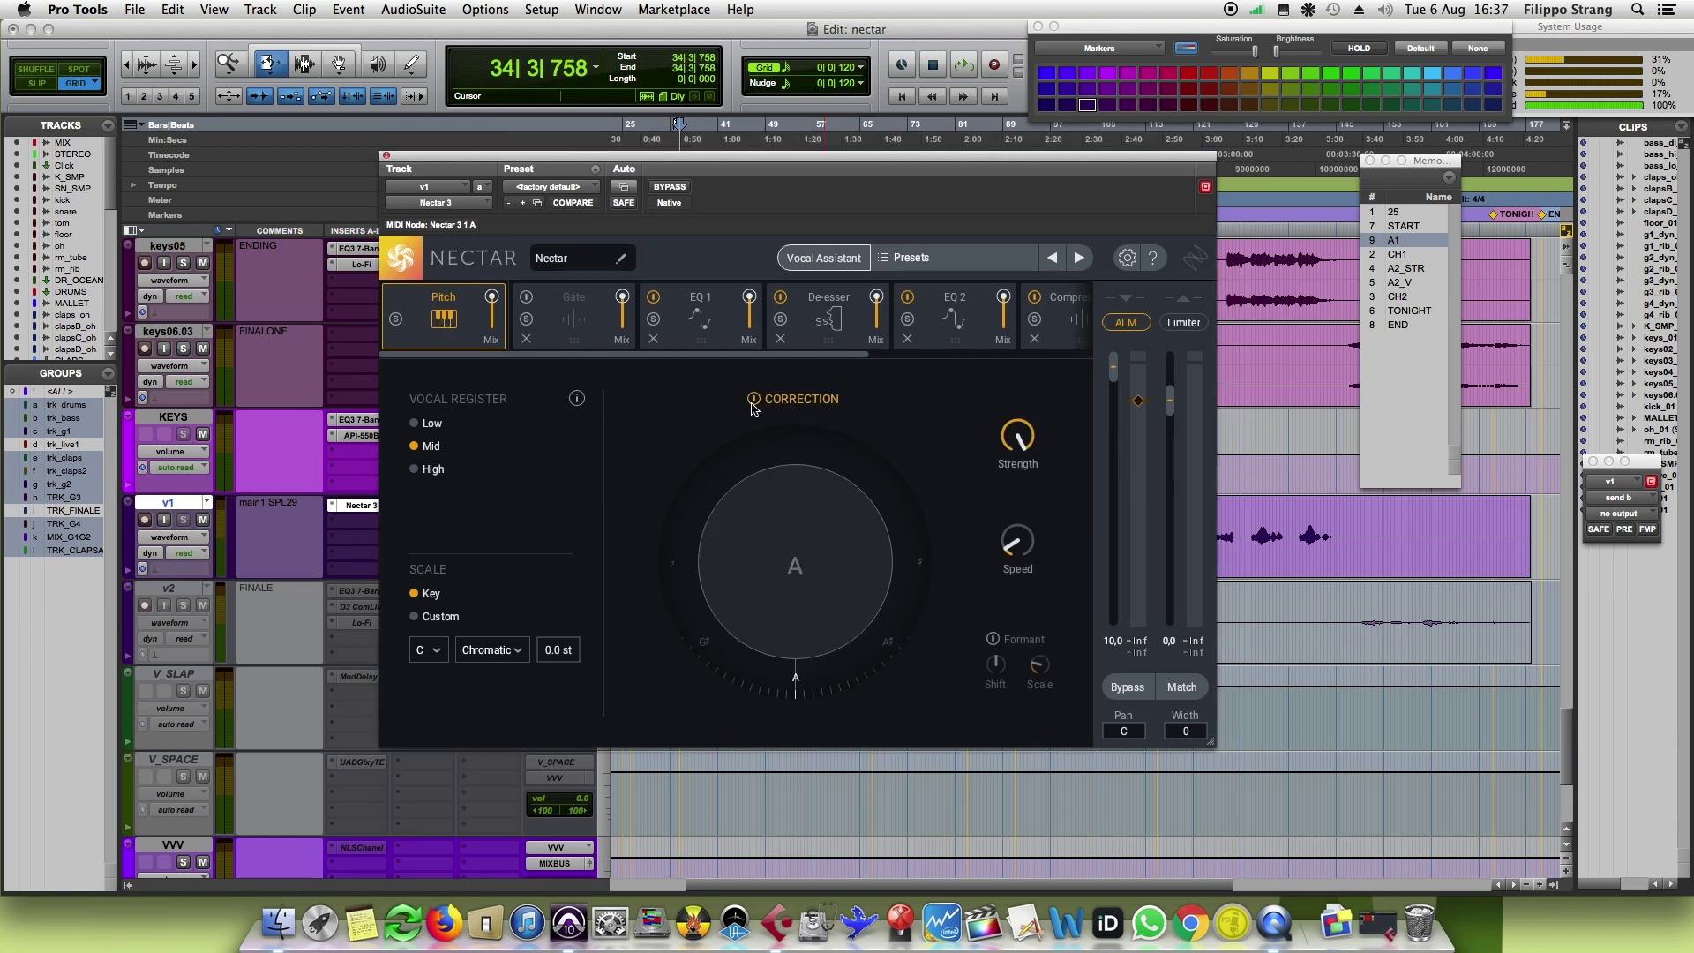
pyautogui.click(752, 402)
pyautogui.click(752, 403)
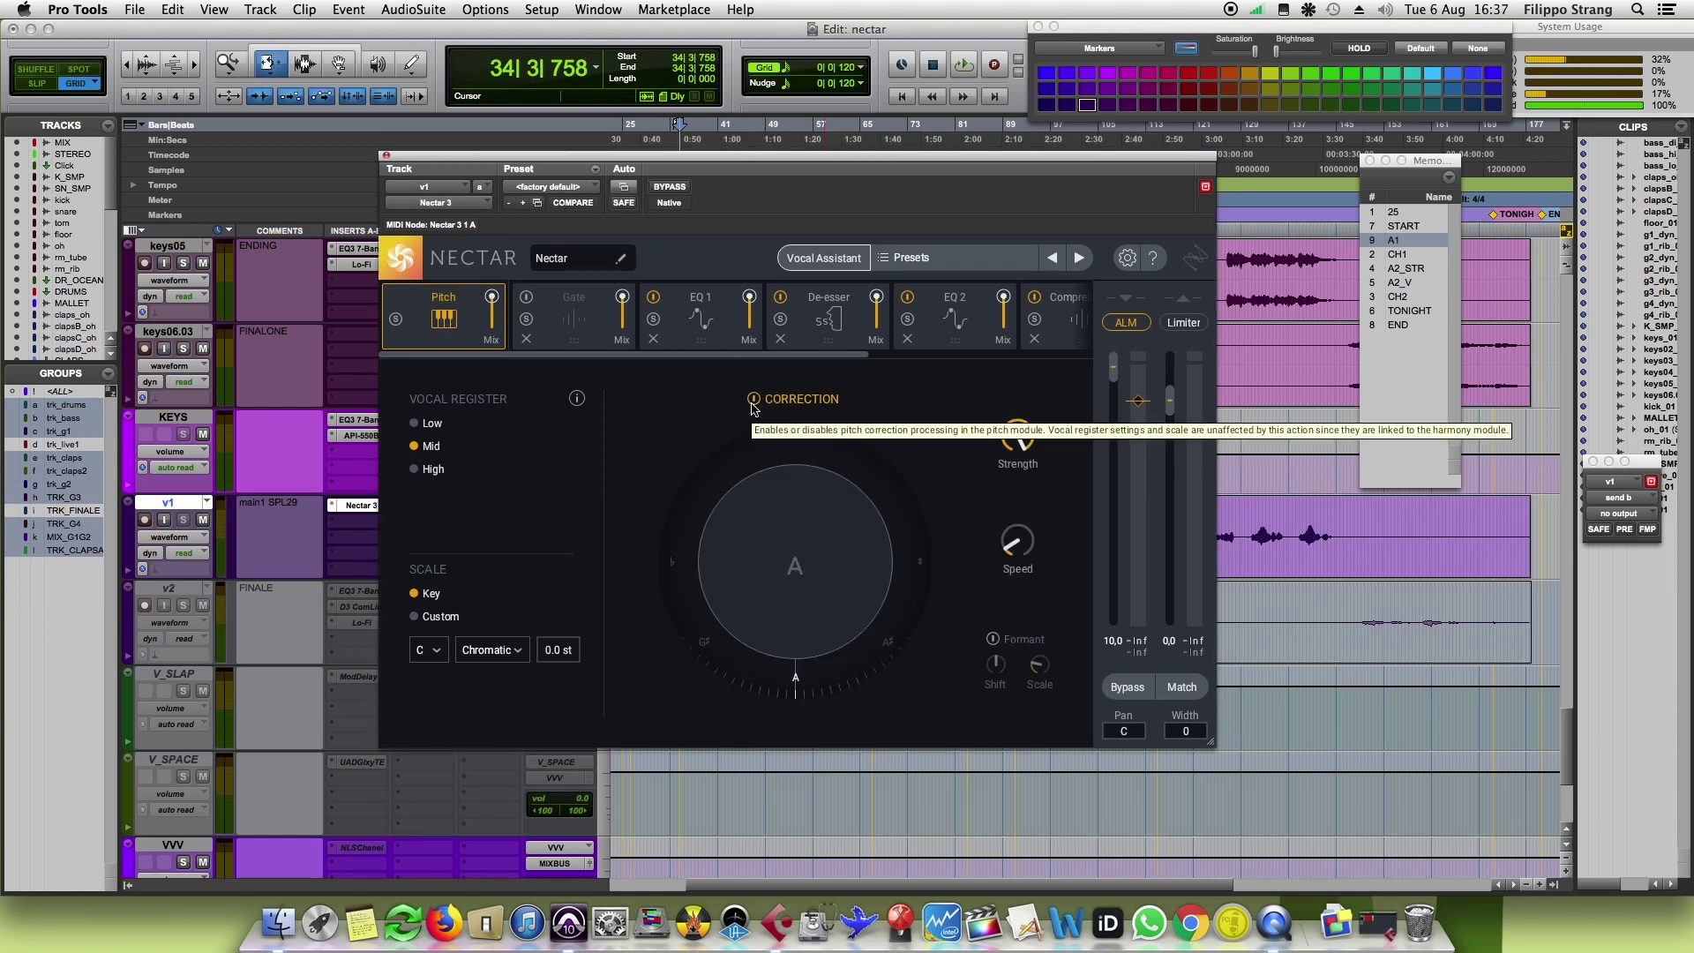
pyautogui.click(752, 400)
# Step: View the Gate module and check the Analog High Shelf band 6 in EQ 1, keeping its gain at 0 dB
pyautogui.click(573, 309)
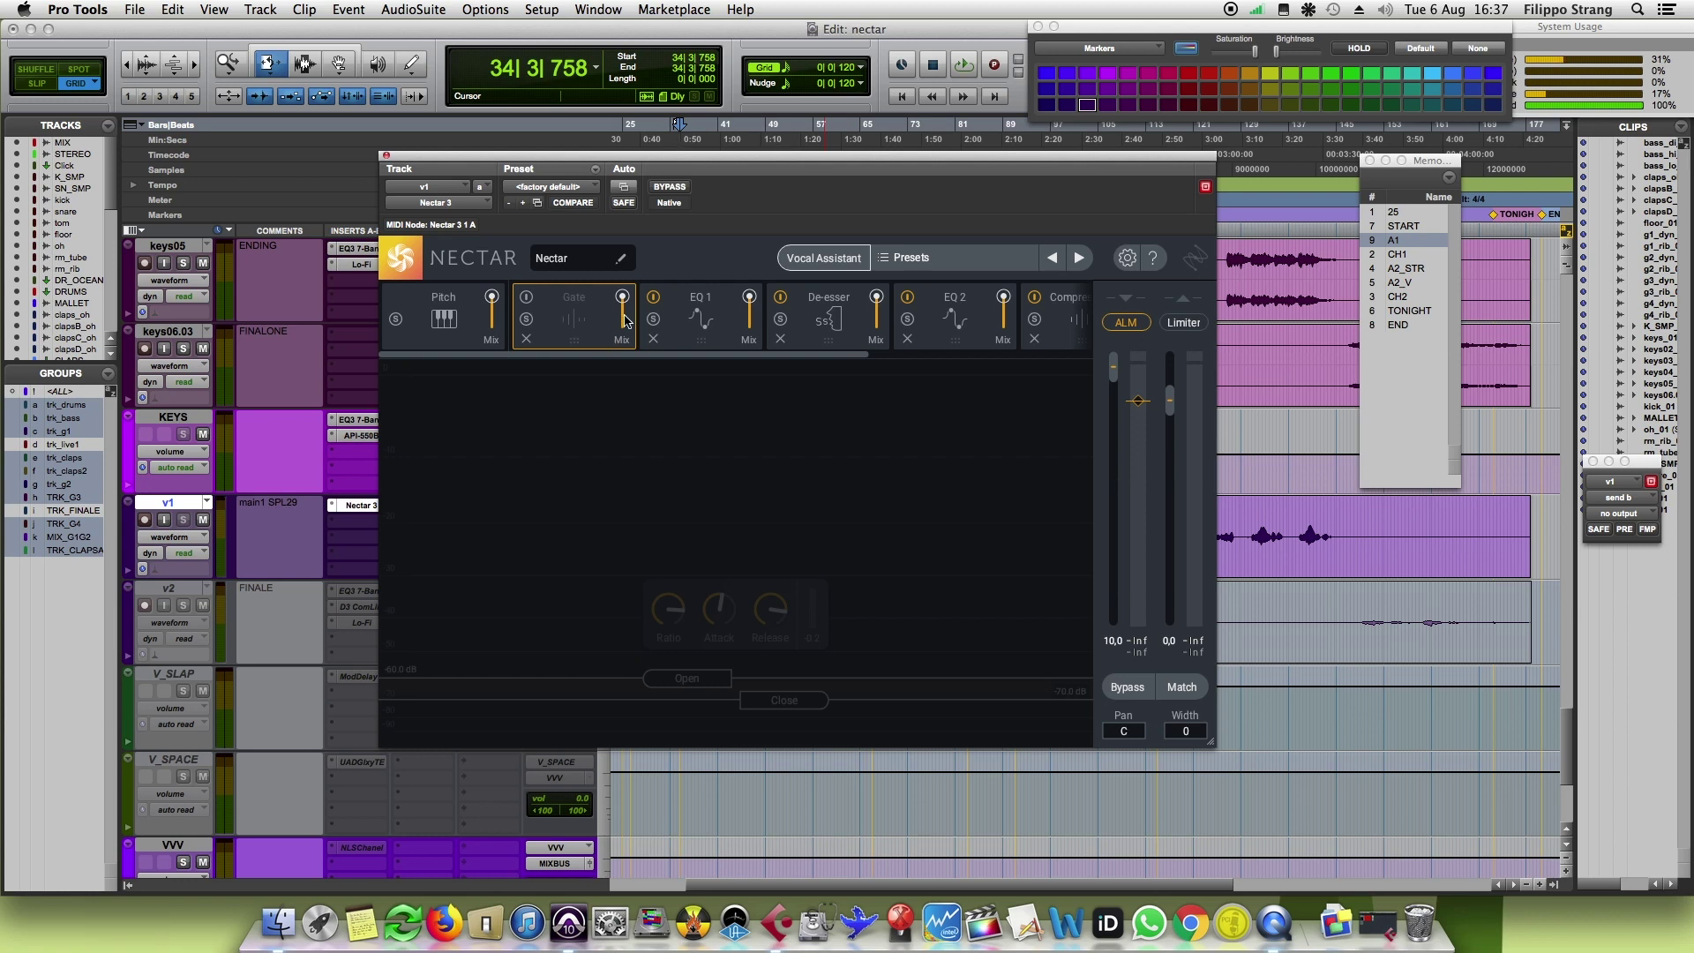
pyautogui.click(691, 319)
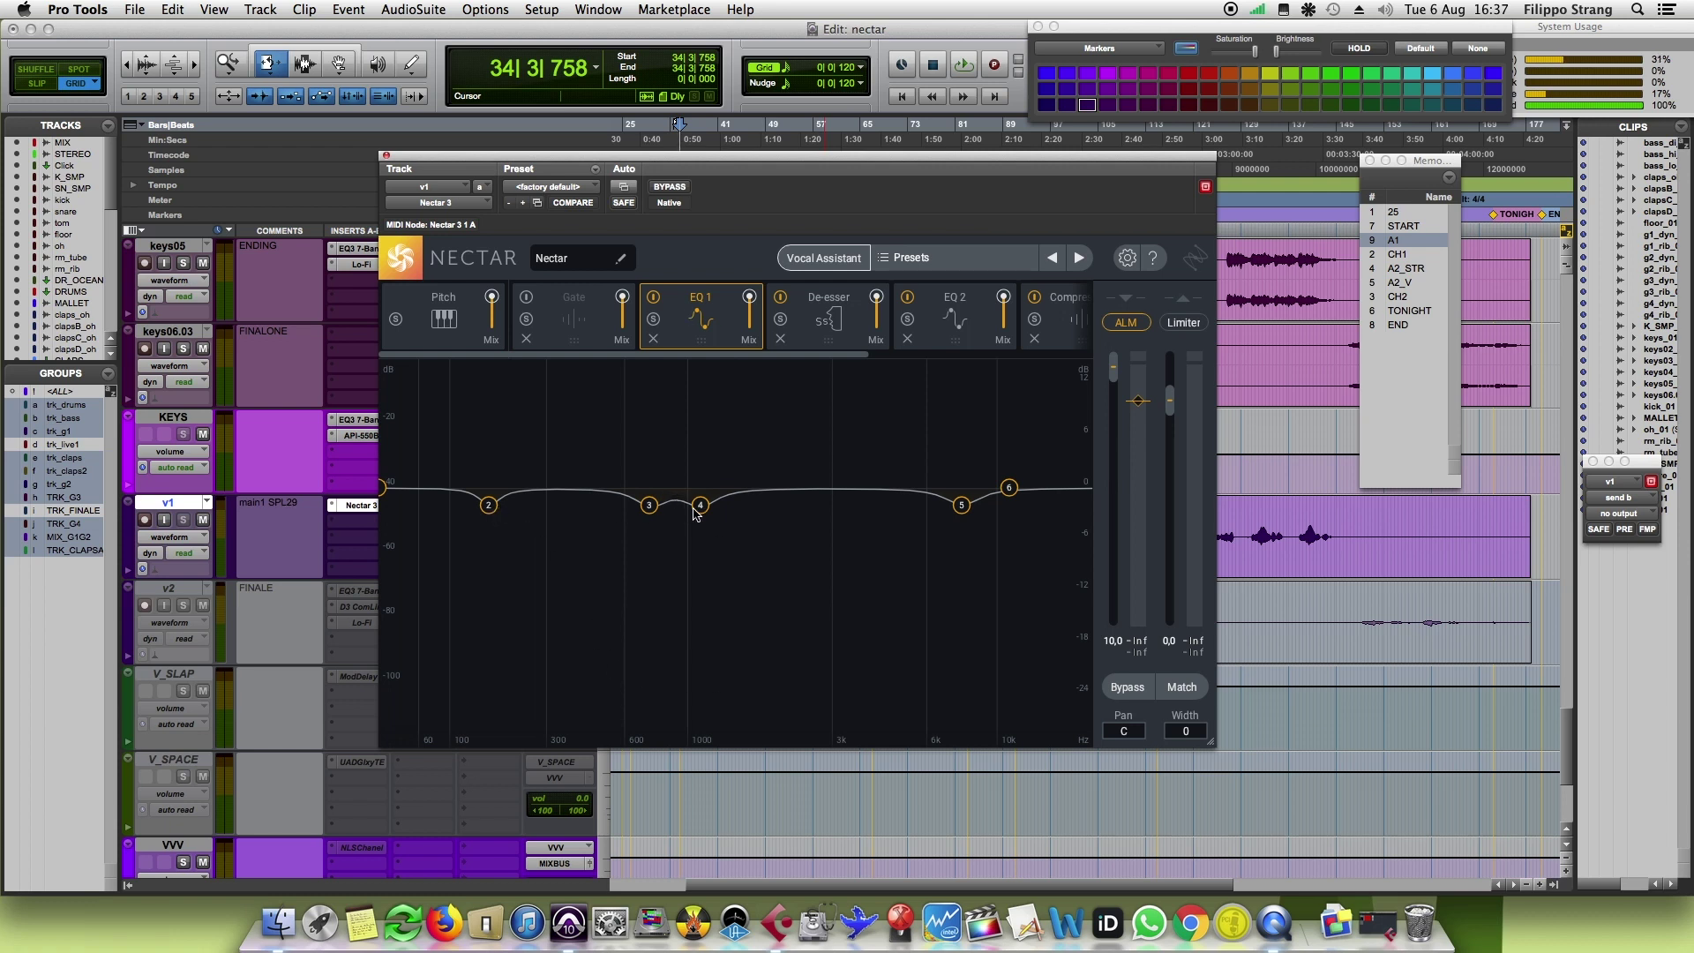
pyautogui.click(1009, 488)
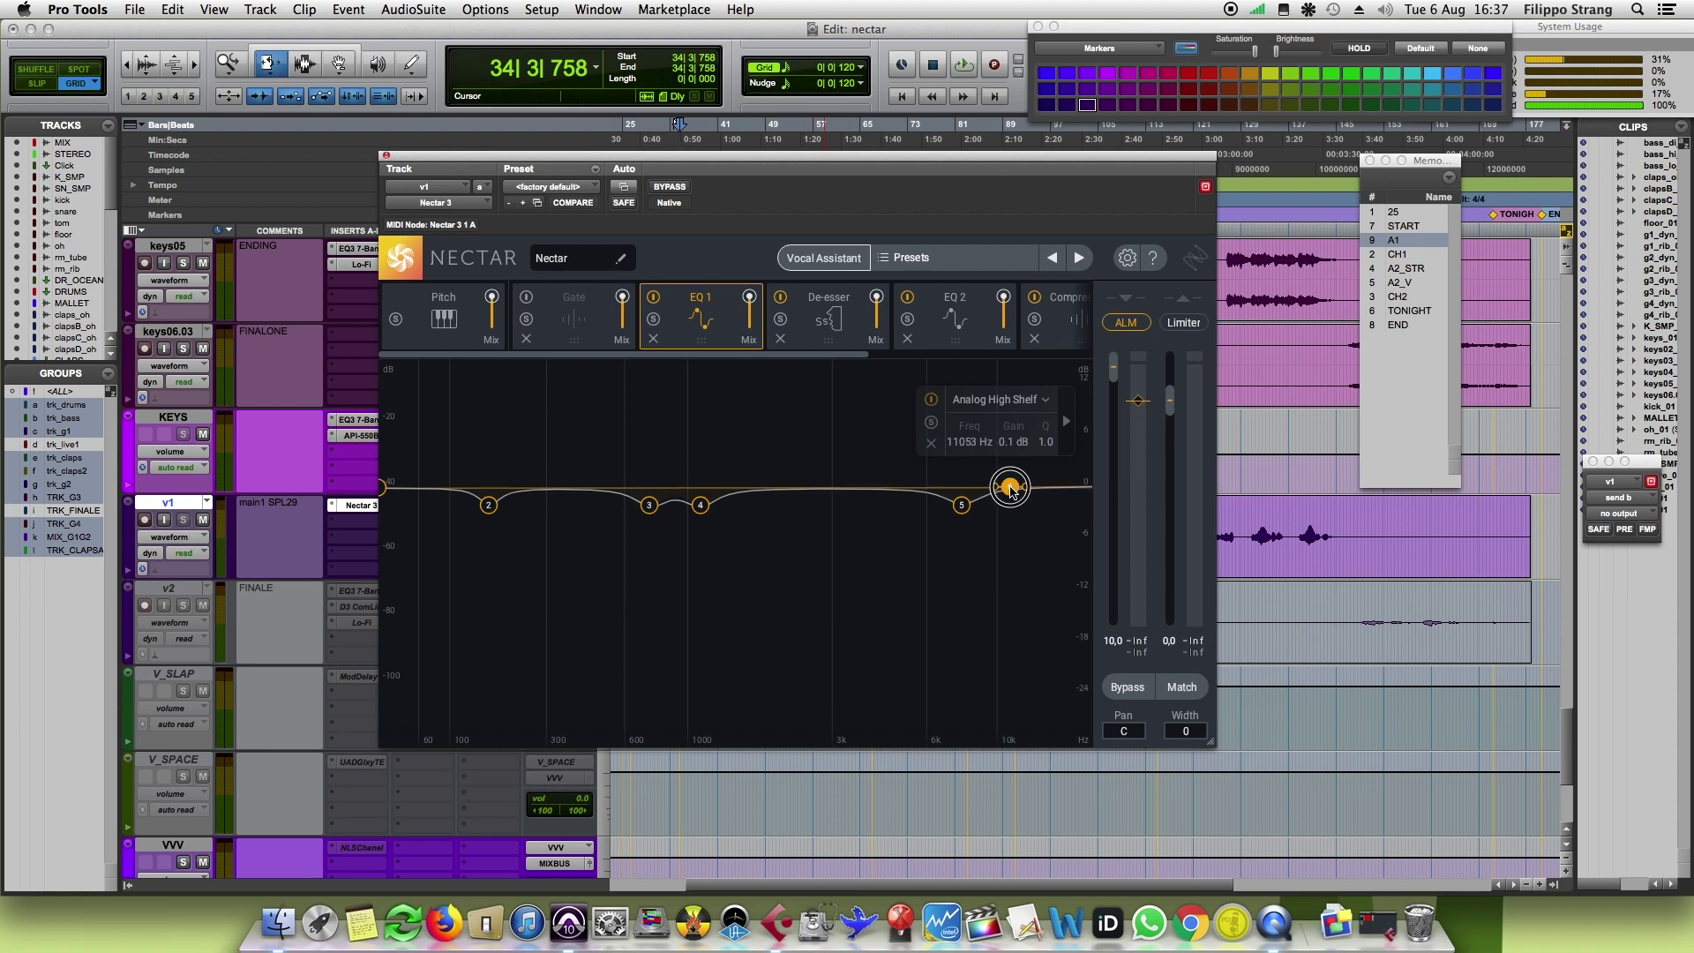
pyautogui.moveTo(1010, 491); pyautogui.dragTo(1011, 488)
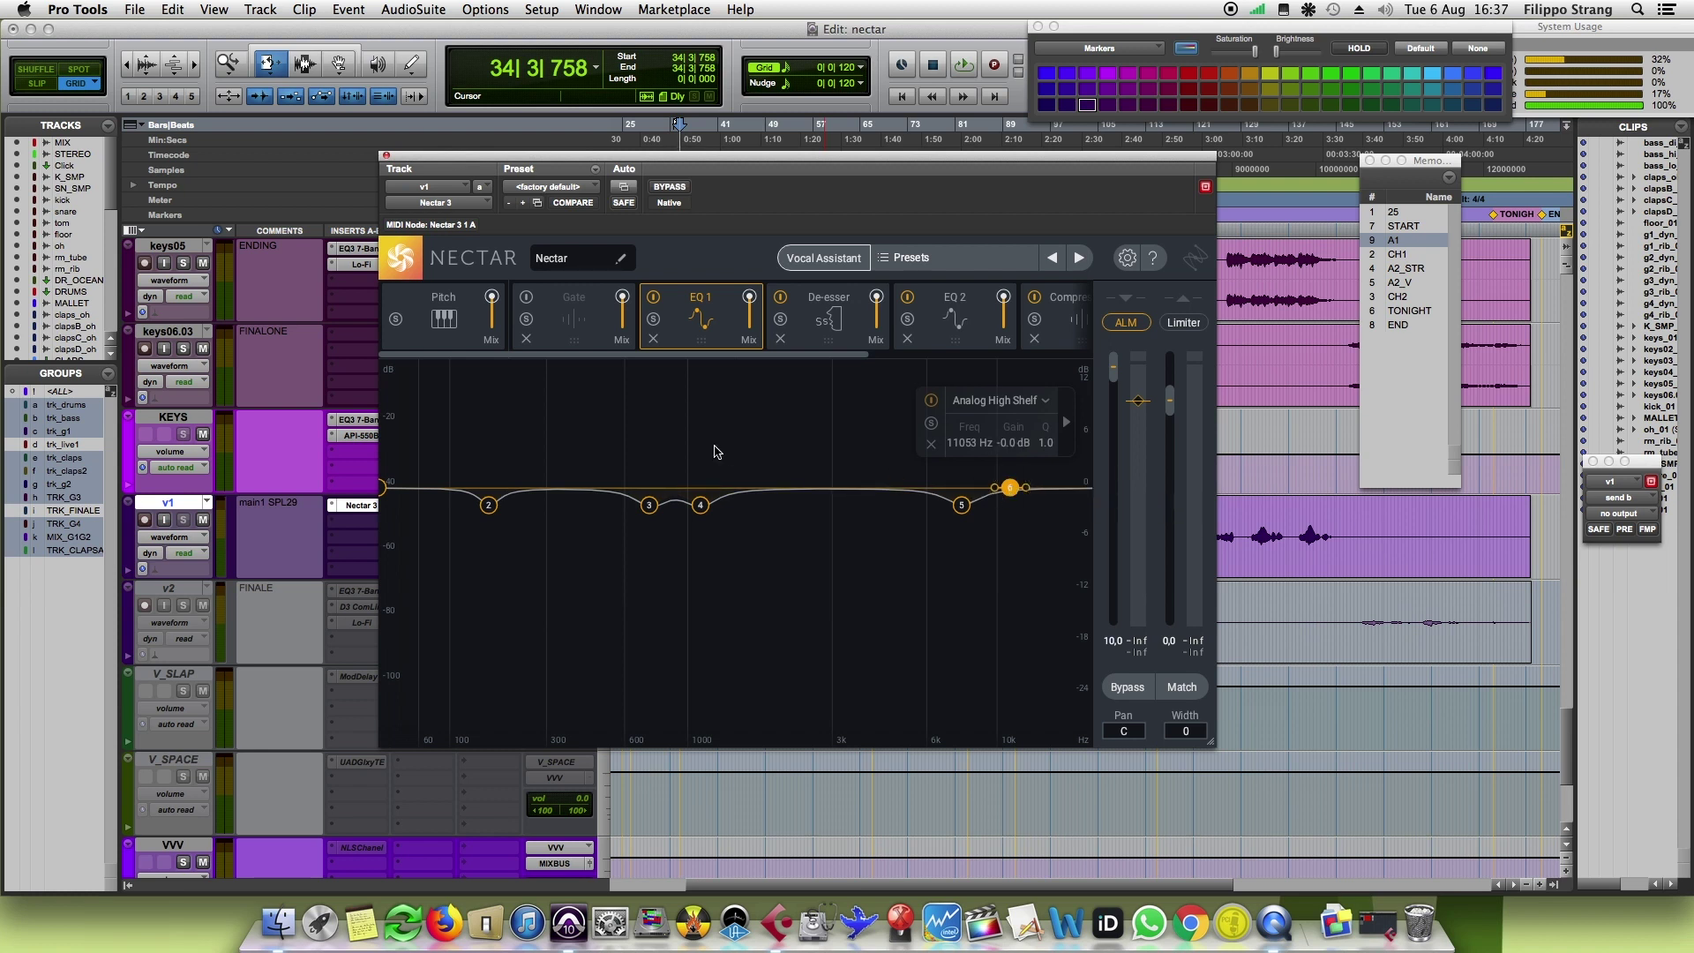
# Step: Inspect the frequency, gain and Q of EQ 1's Proportional Q bands 2, 3, 4 and 5
pyautogui.click(488, 507)
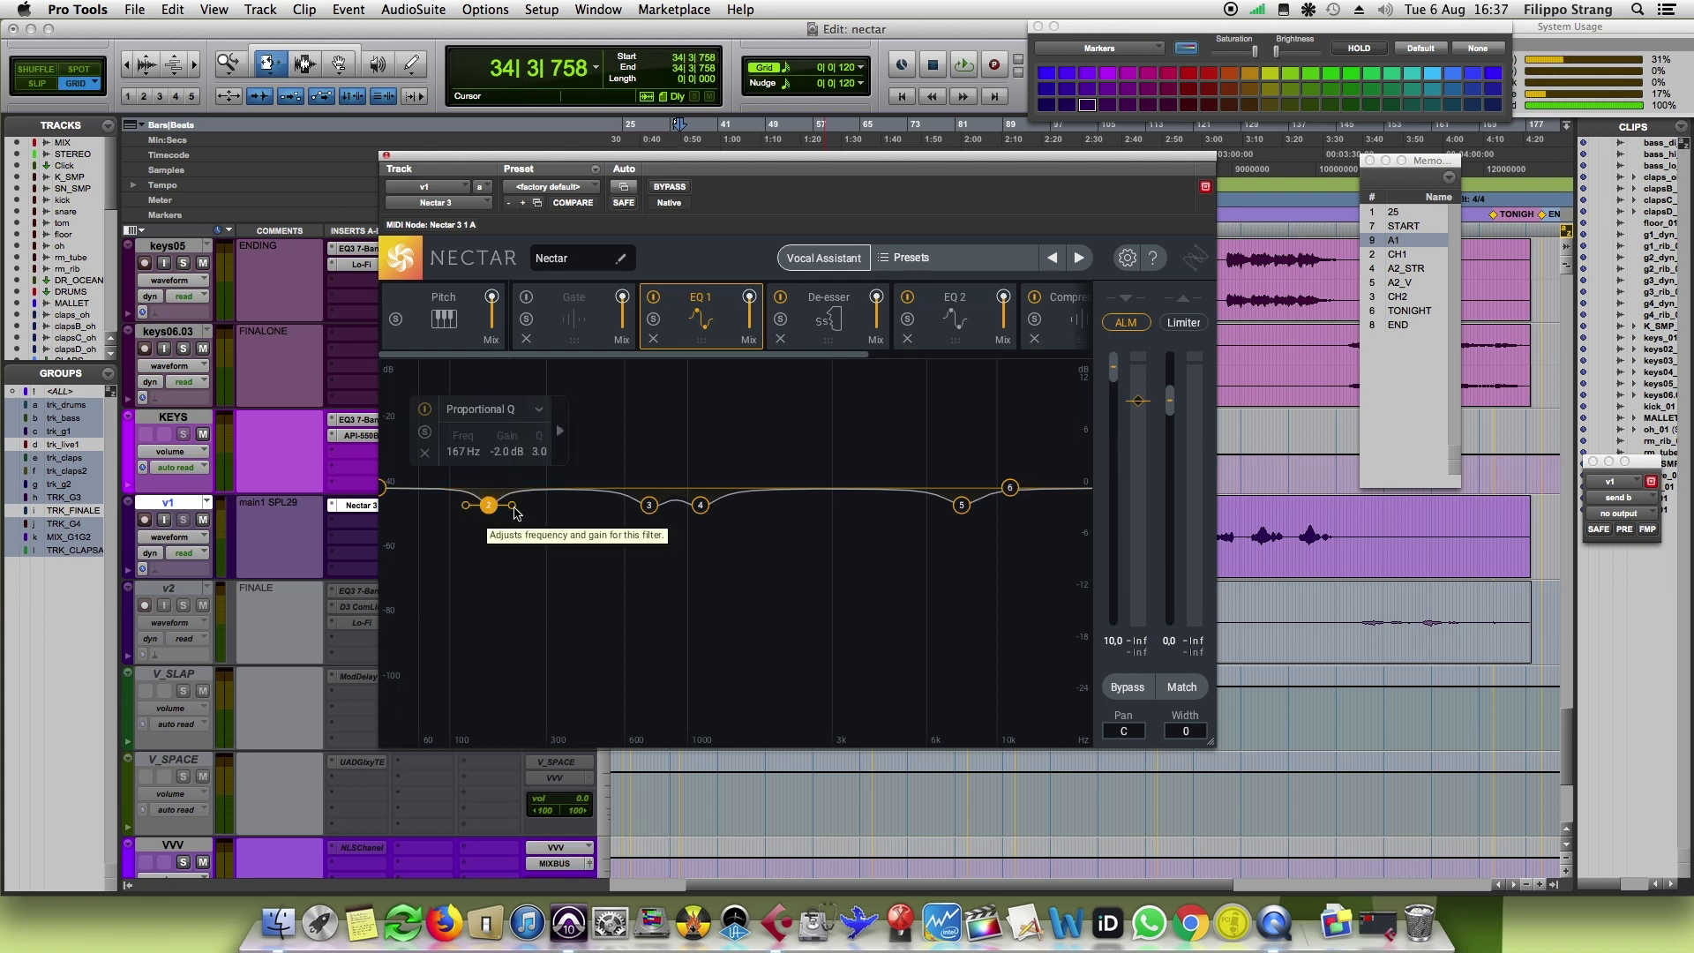
pyautogui.click(649, 505)
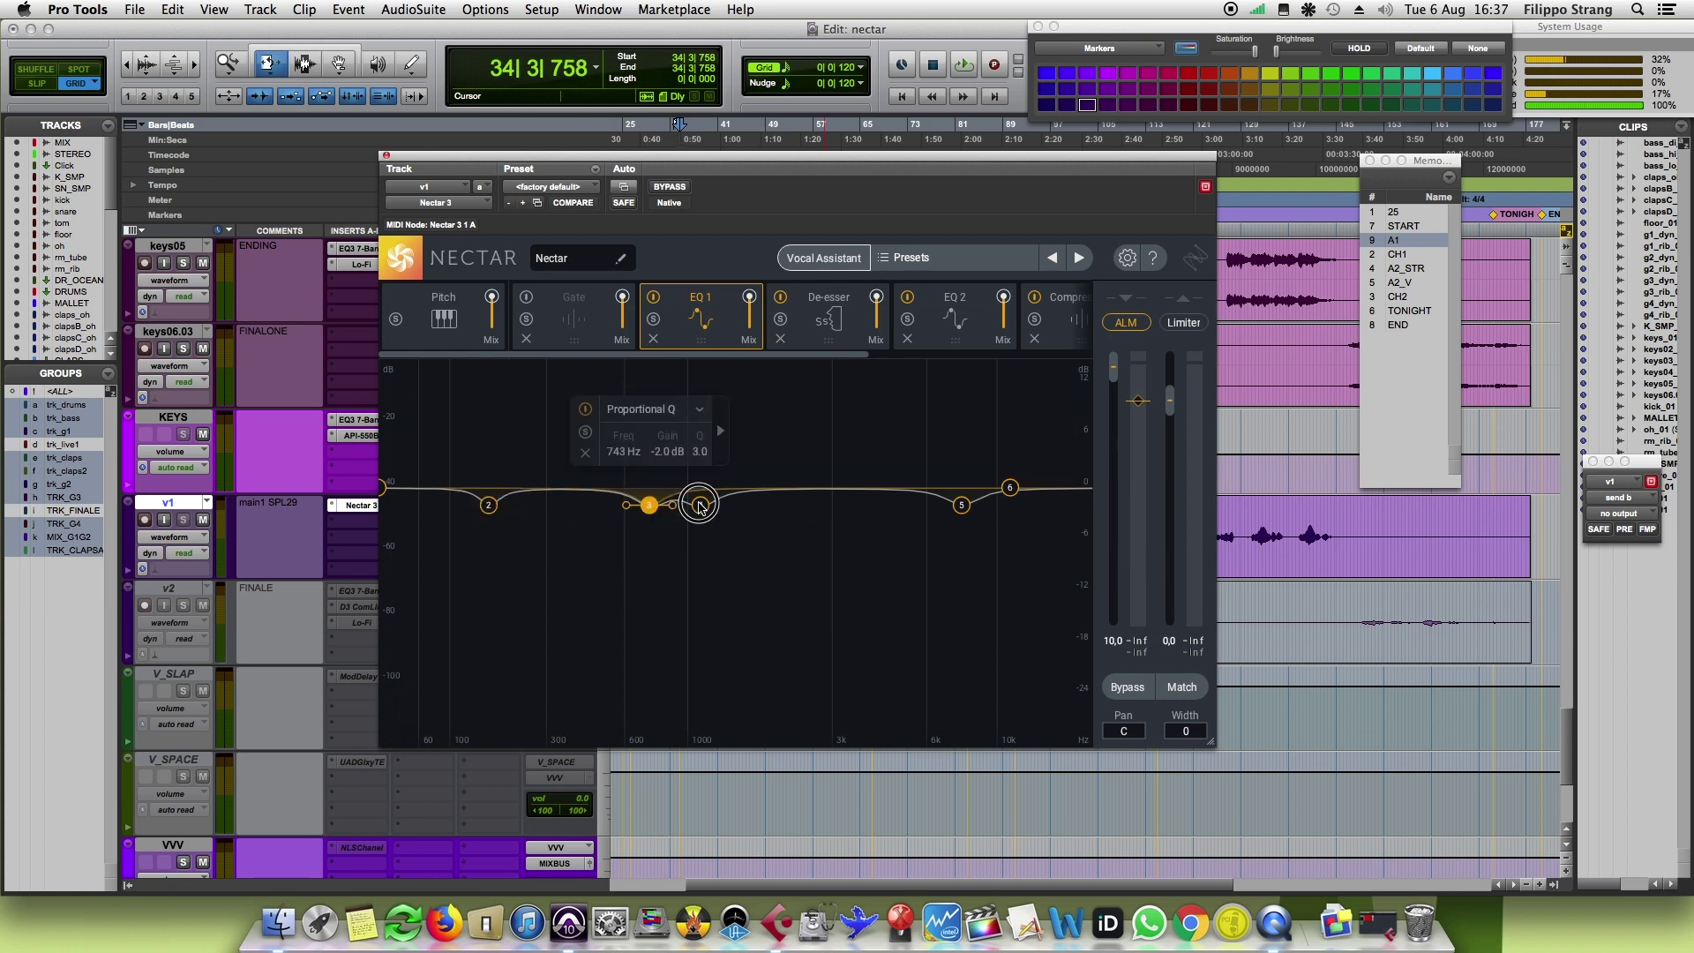
pyautogui.click(699, 505)
pyautogui.click(963, 506)
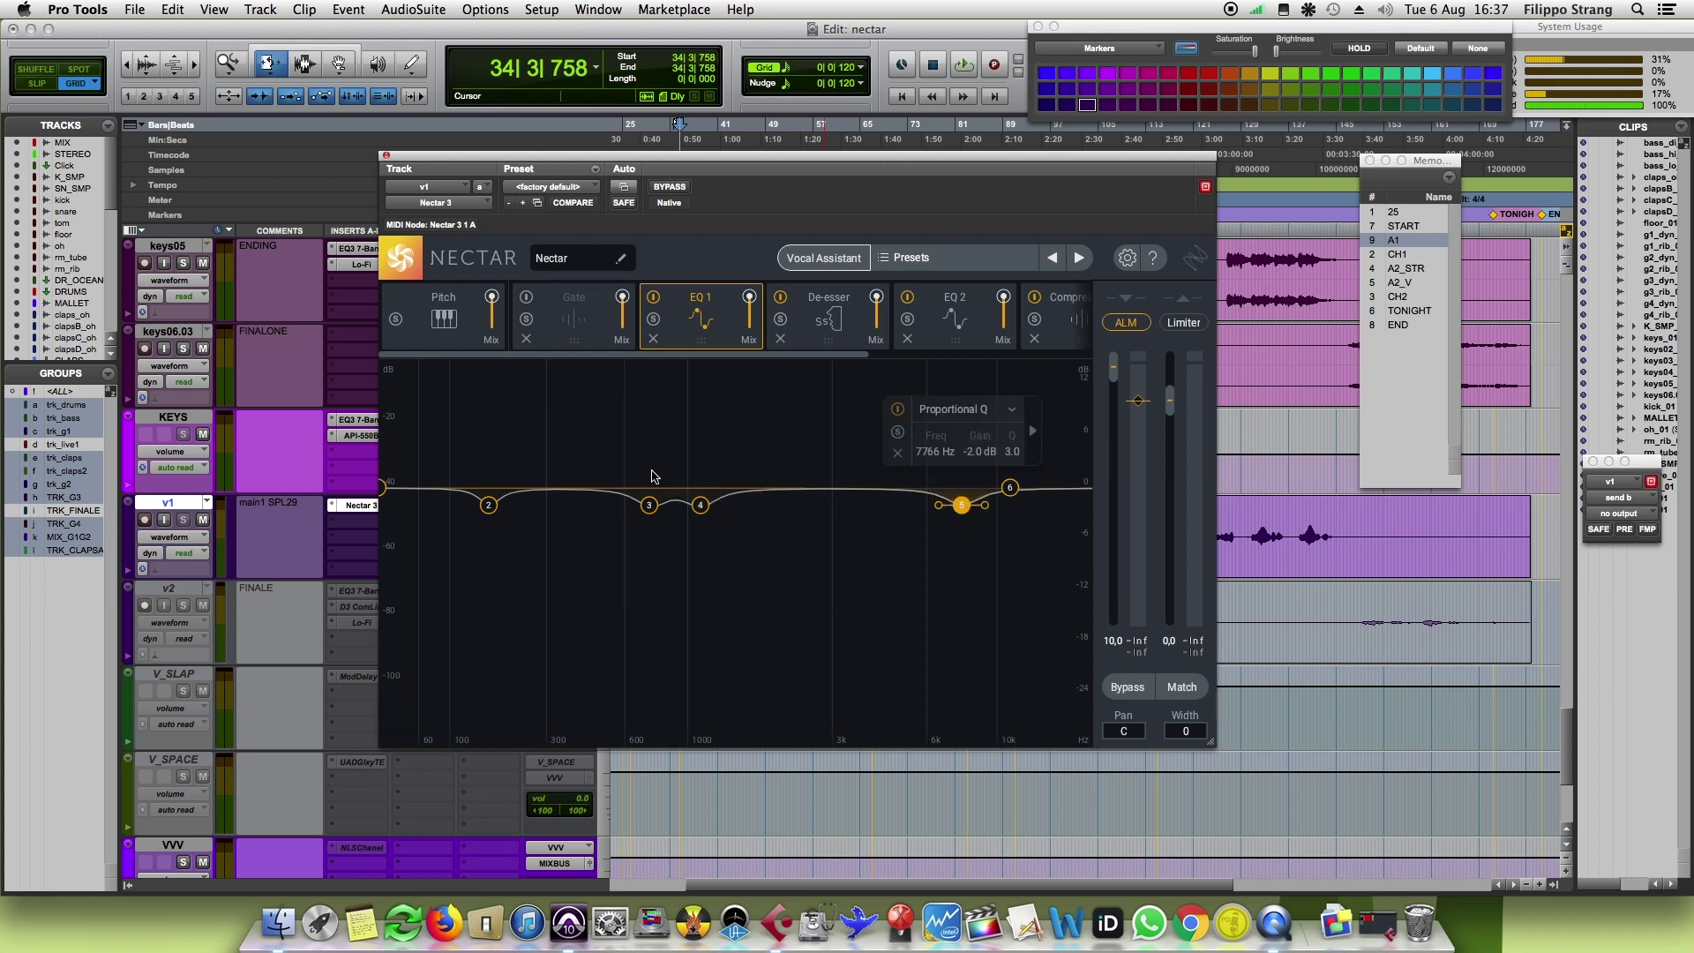
pyautogui.click(650, 508)
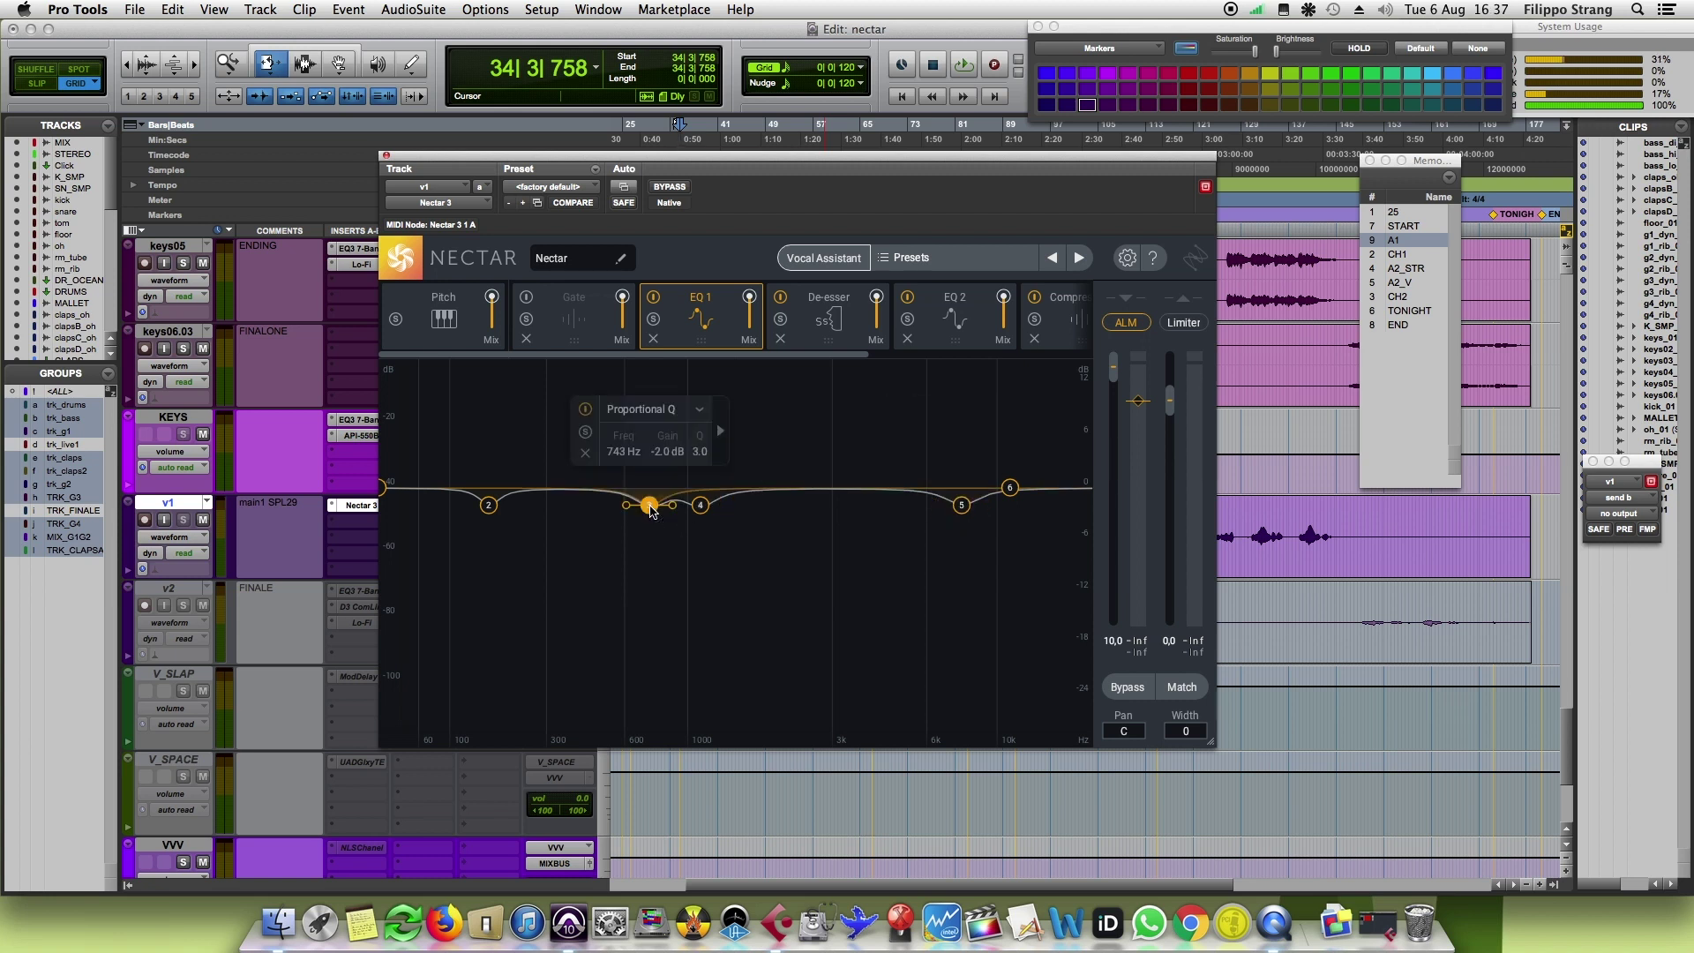
pyautogui.click(698, 505)
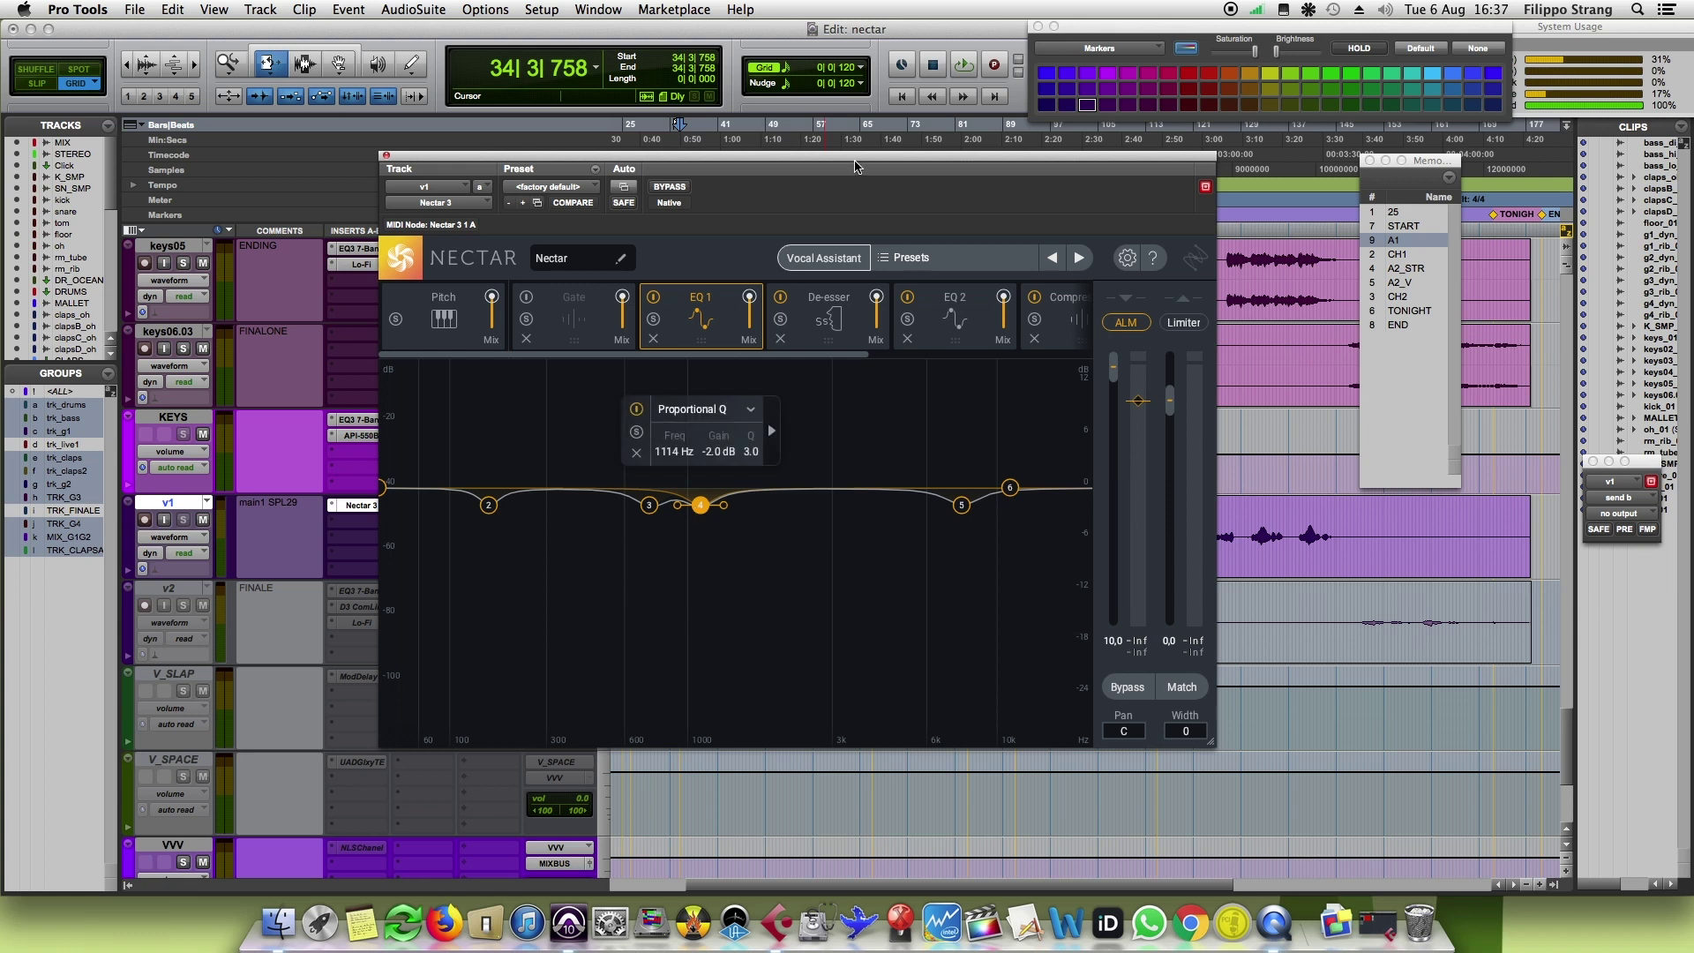
# Step: Show the De-esser, turn on its Listen mode and play the vocal with the VVV track soloed
pyautogui.click(830, 310)
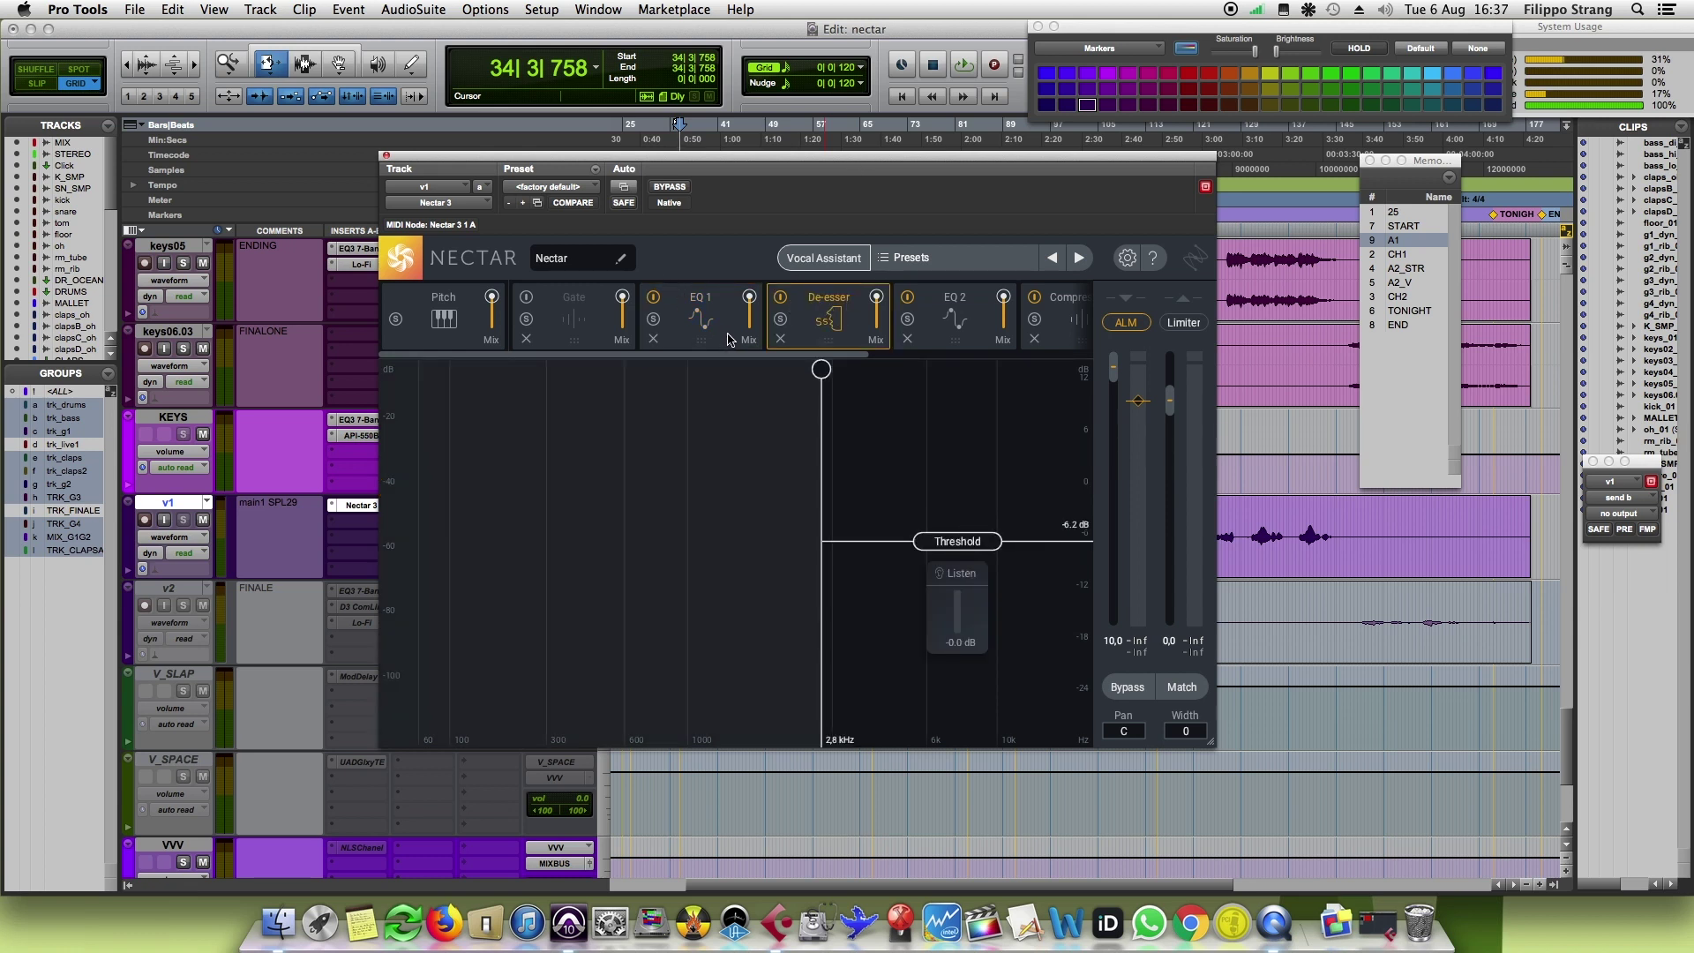
pyautogui.click(962, 574)
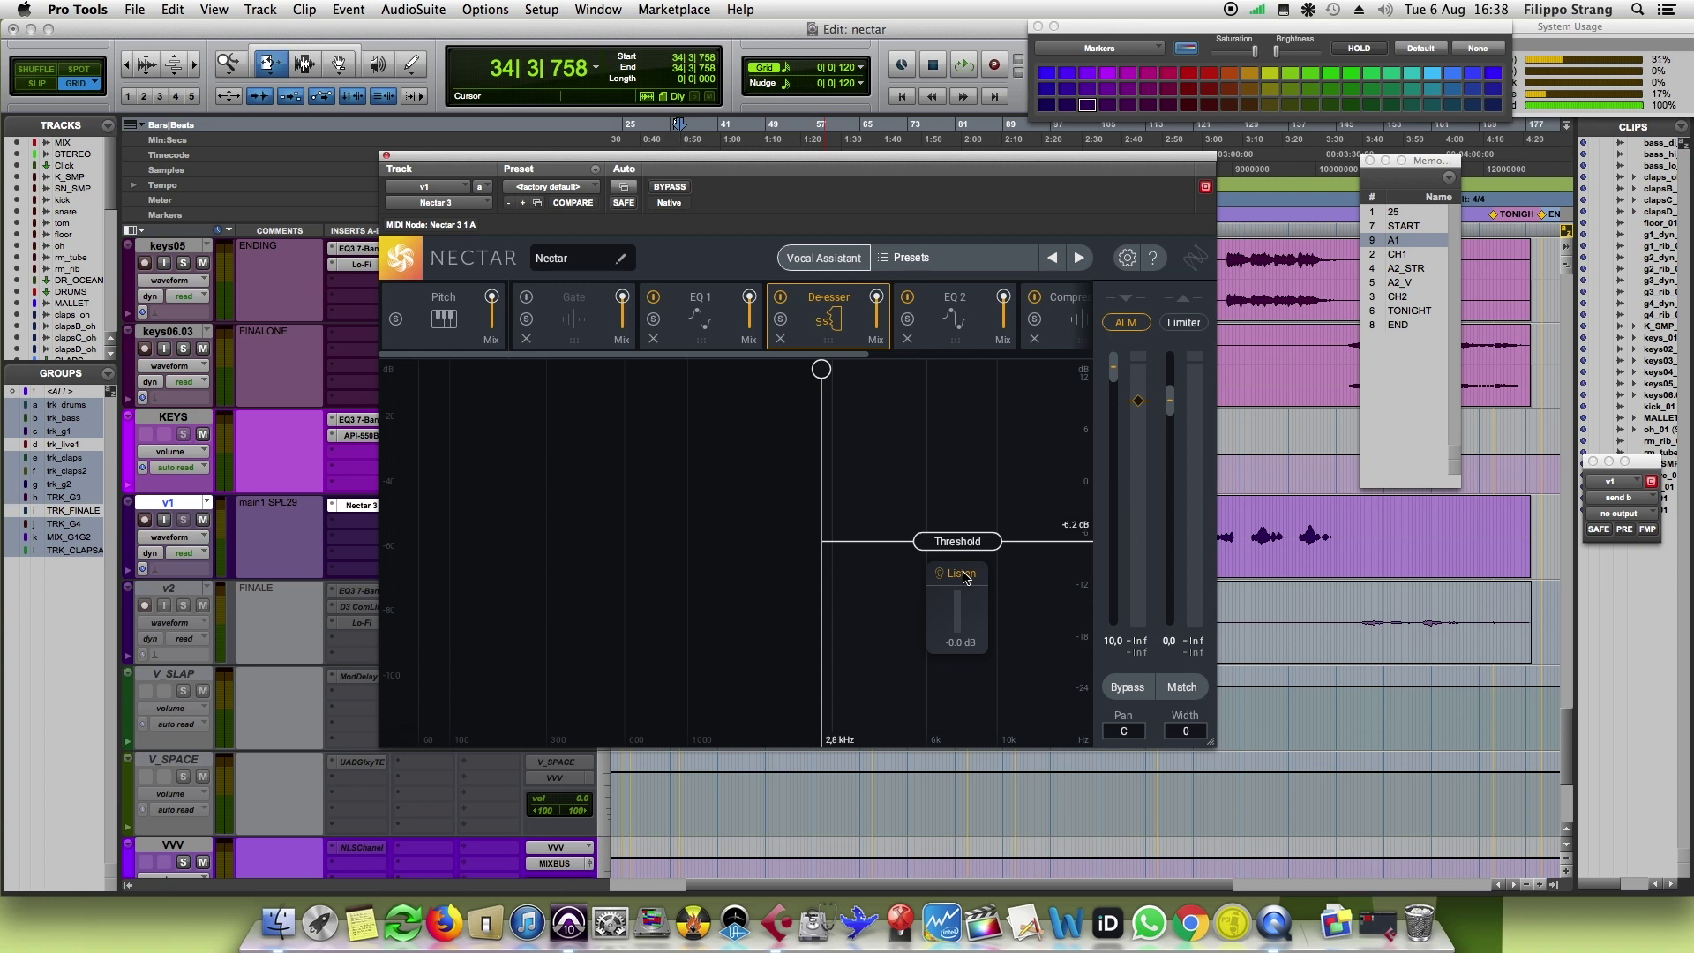
pyautogui.press('space')
pyautogui.press('space')
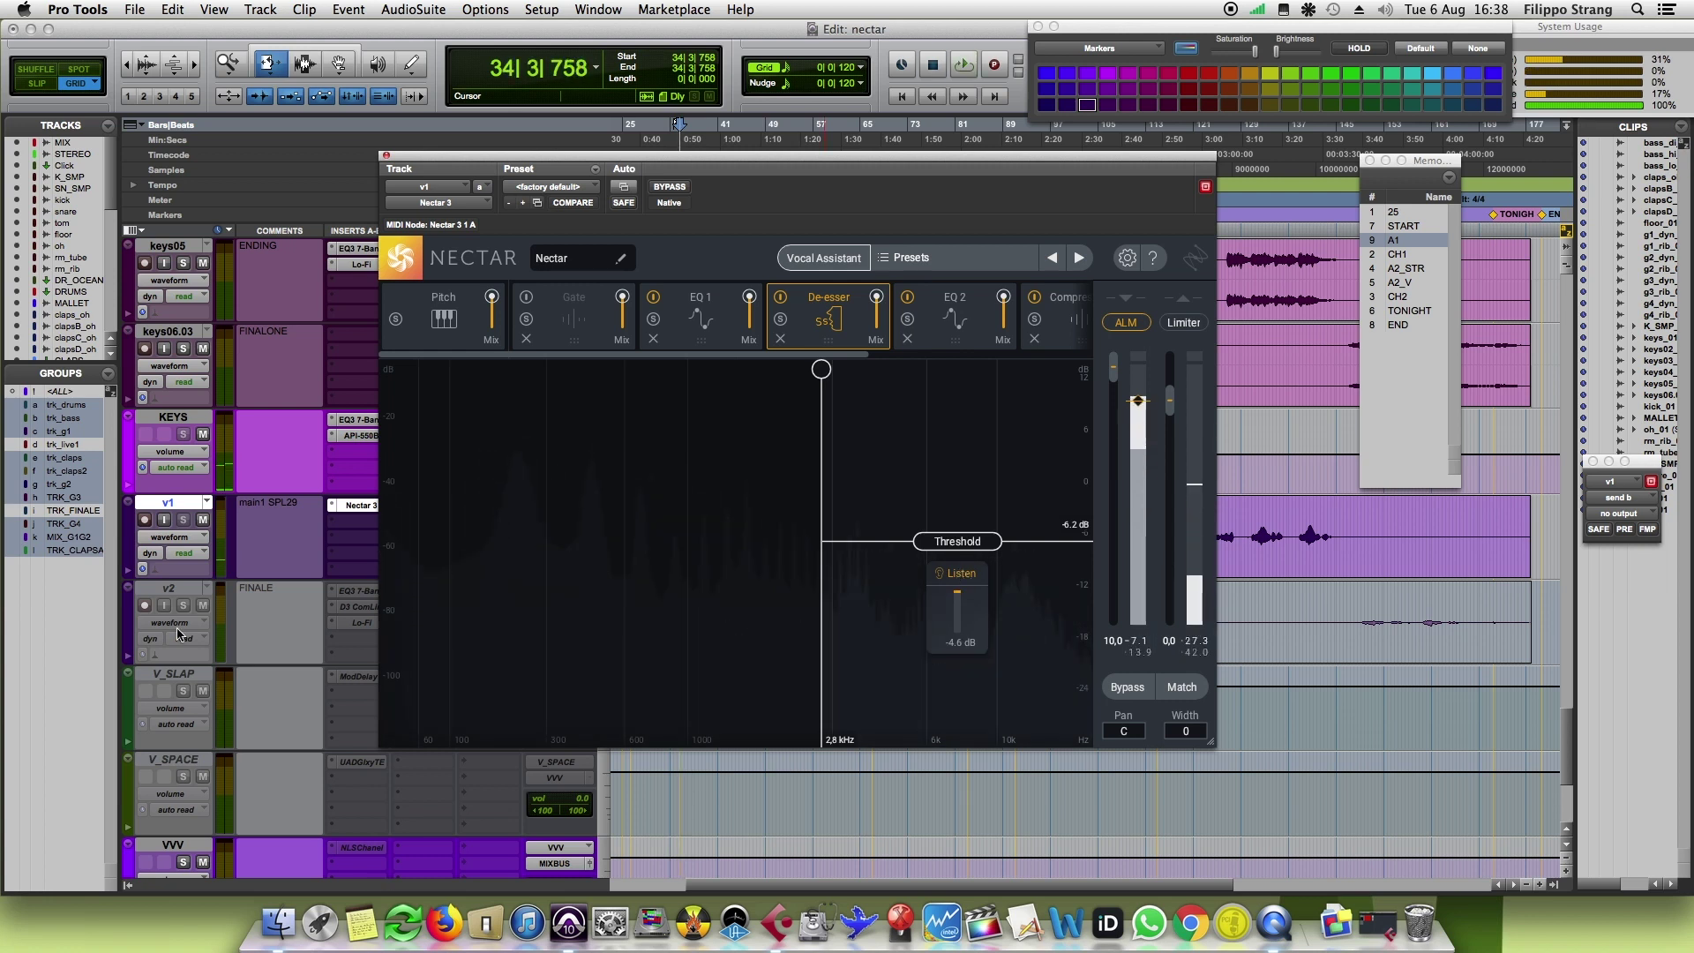
pyautogui.click(183, 862)
pyautogui.press('space')
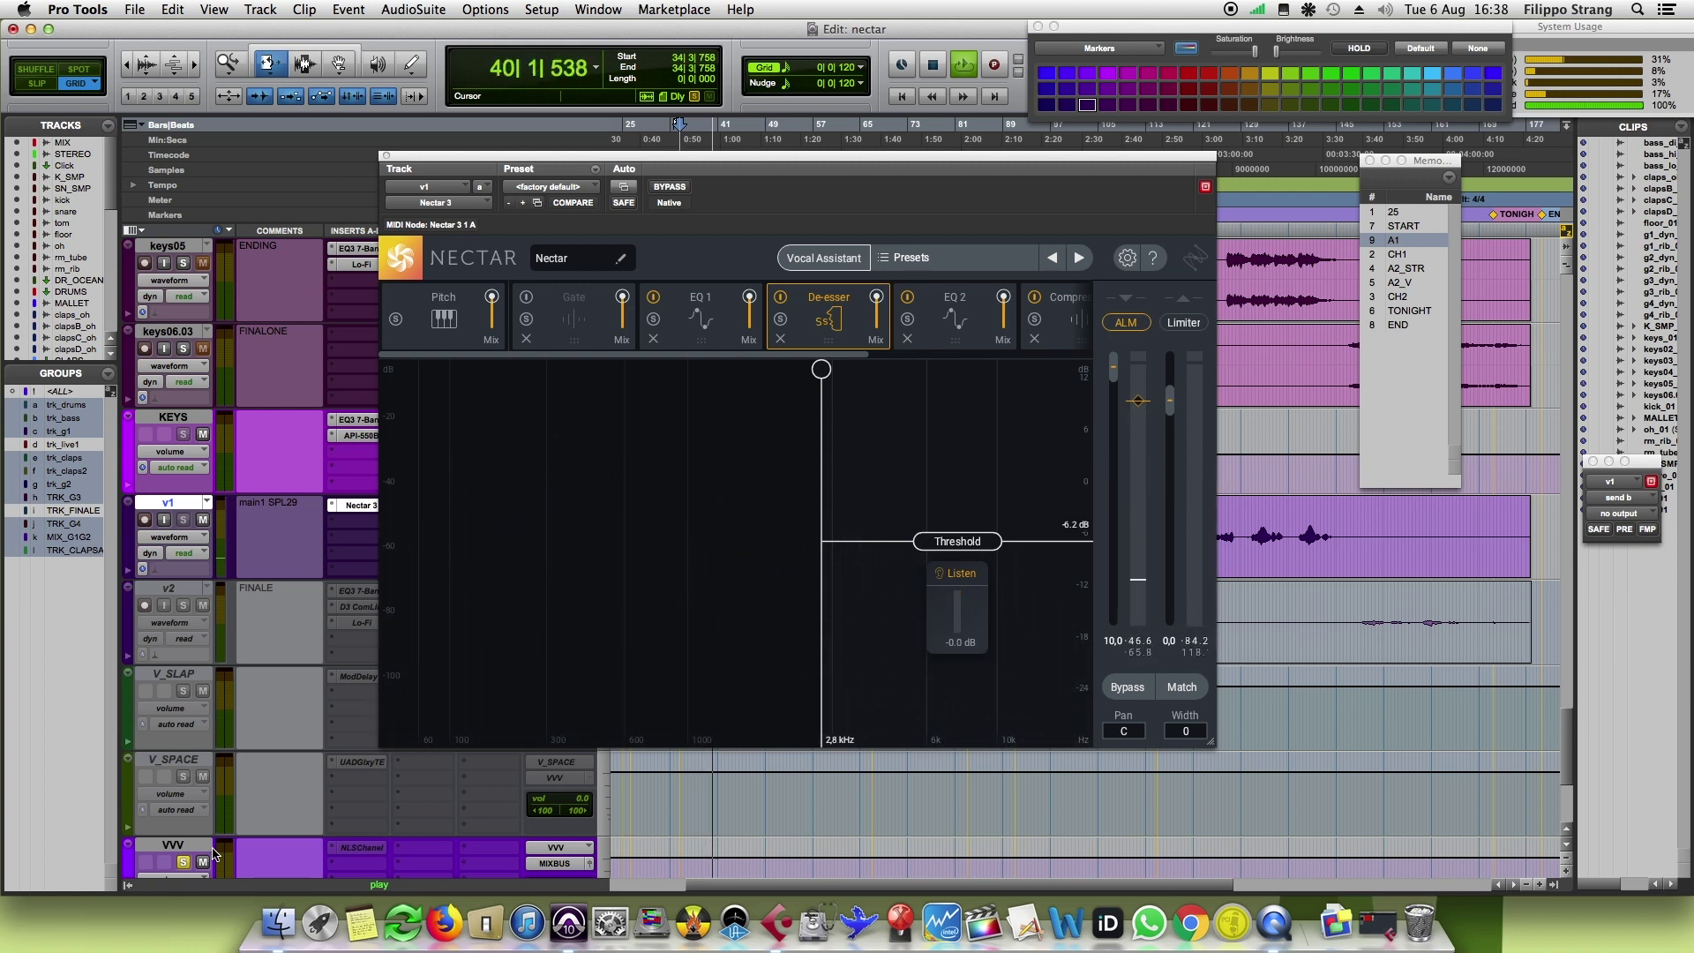
pyautogui.press('space')
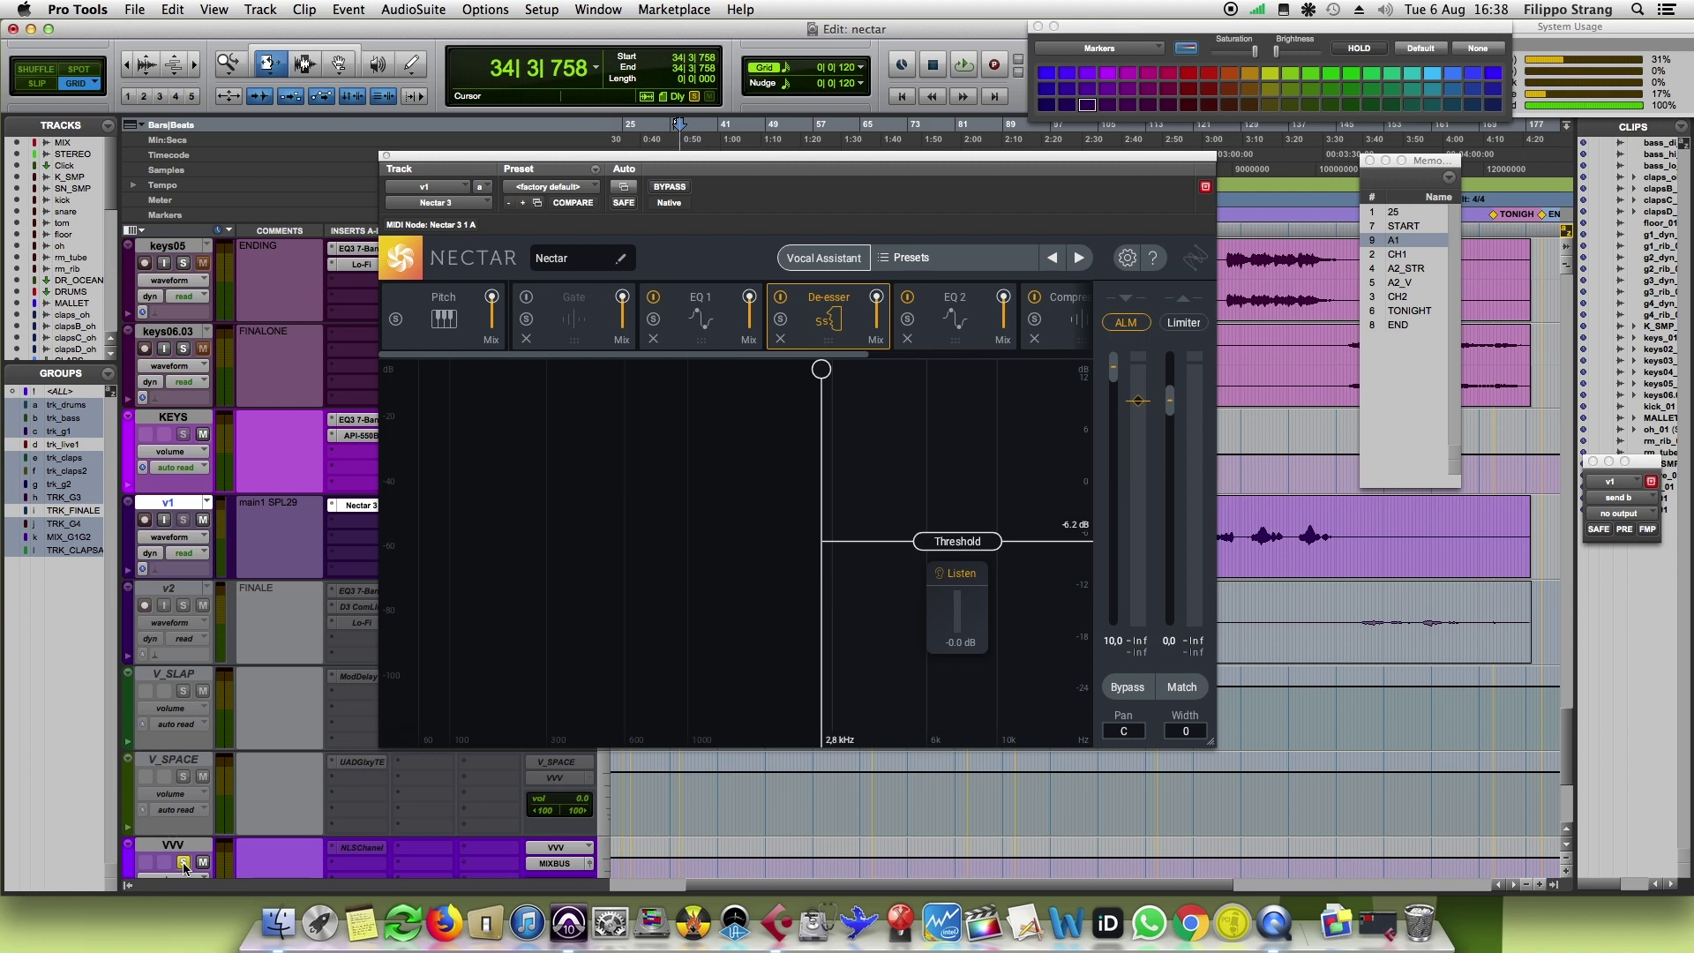
# Step: Try De-esser thresholds of about -20 dB and -11.6 dB while the vocal plays
pyautogui.press('space')
pyautogui.moveTo(958, 541); pyautogui.dragTo(976, 684)
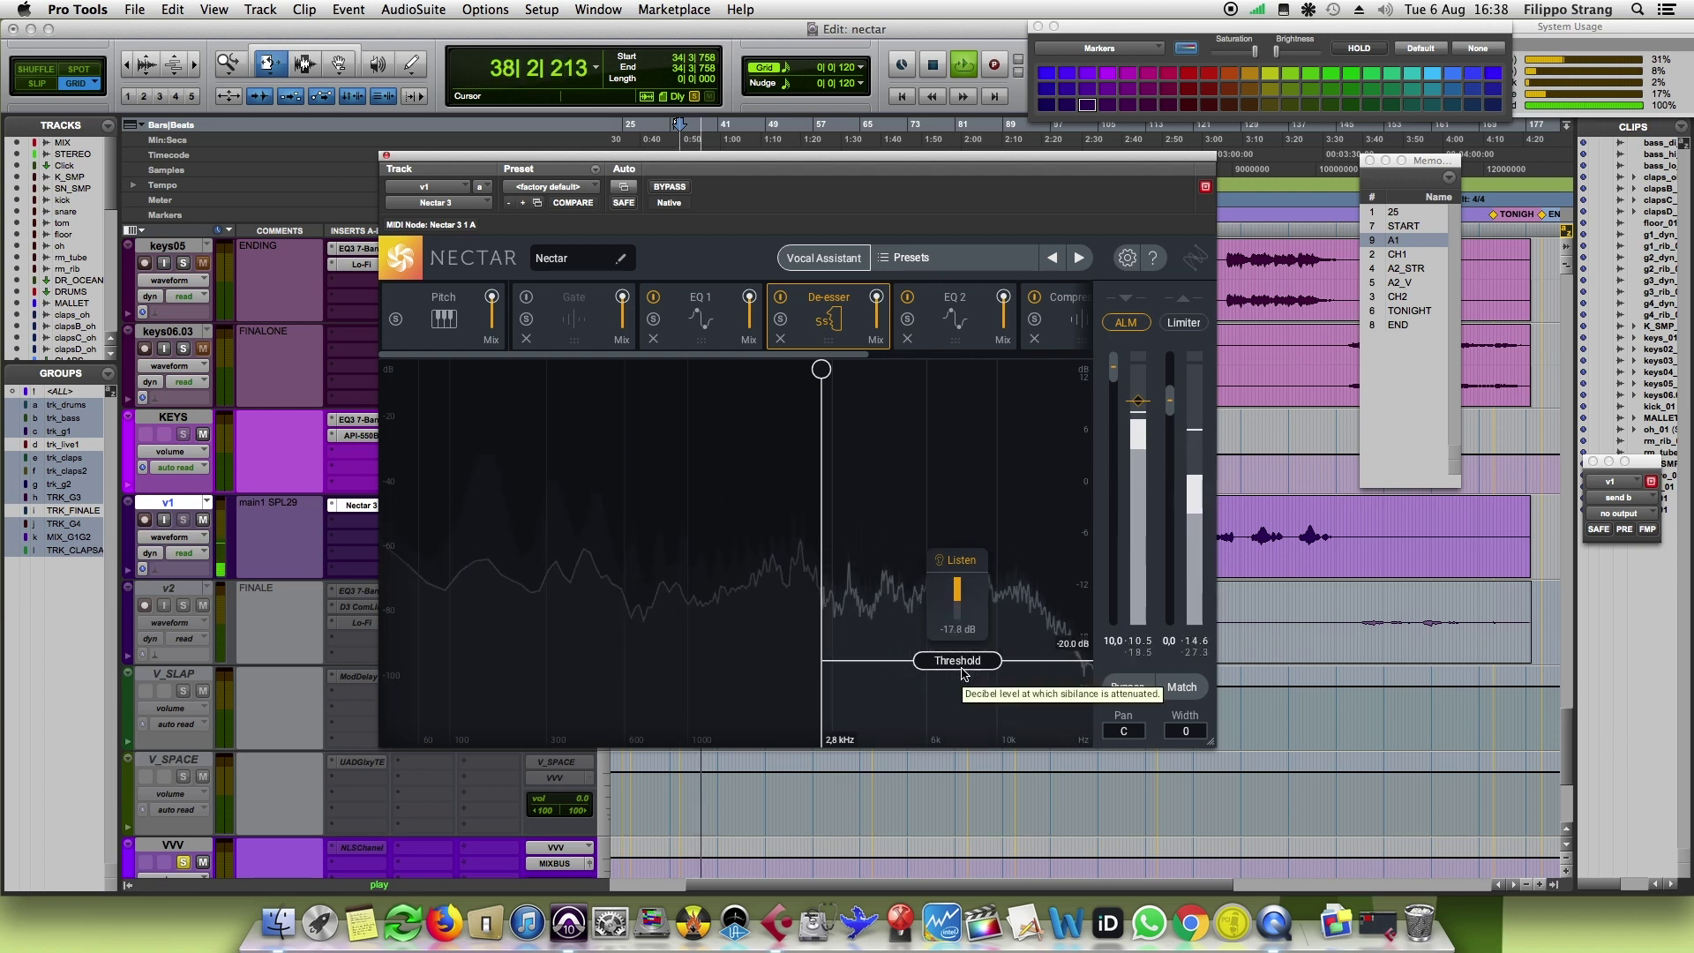
pyautogui.moveTo(962, 674); pyautogui.dragTo(963, 600)
pyautogui.press('space')
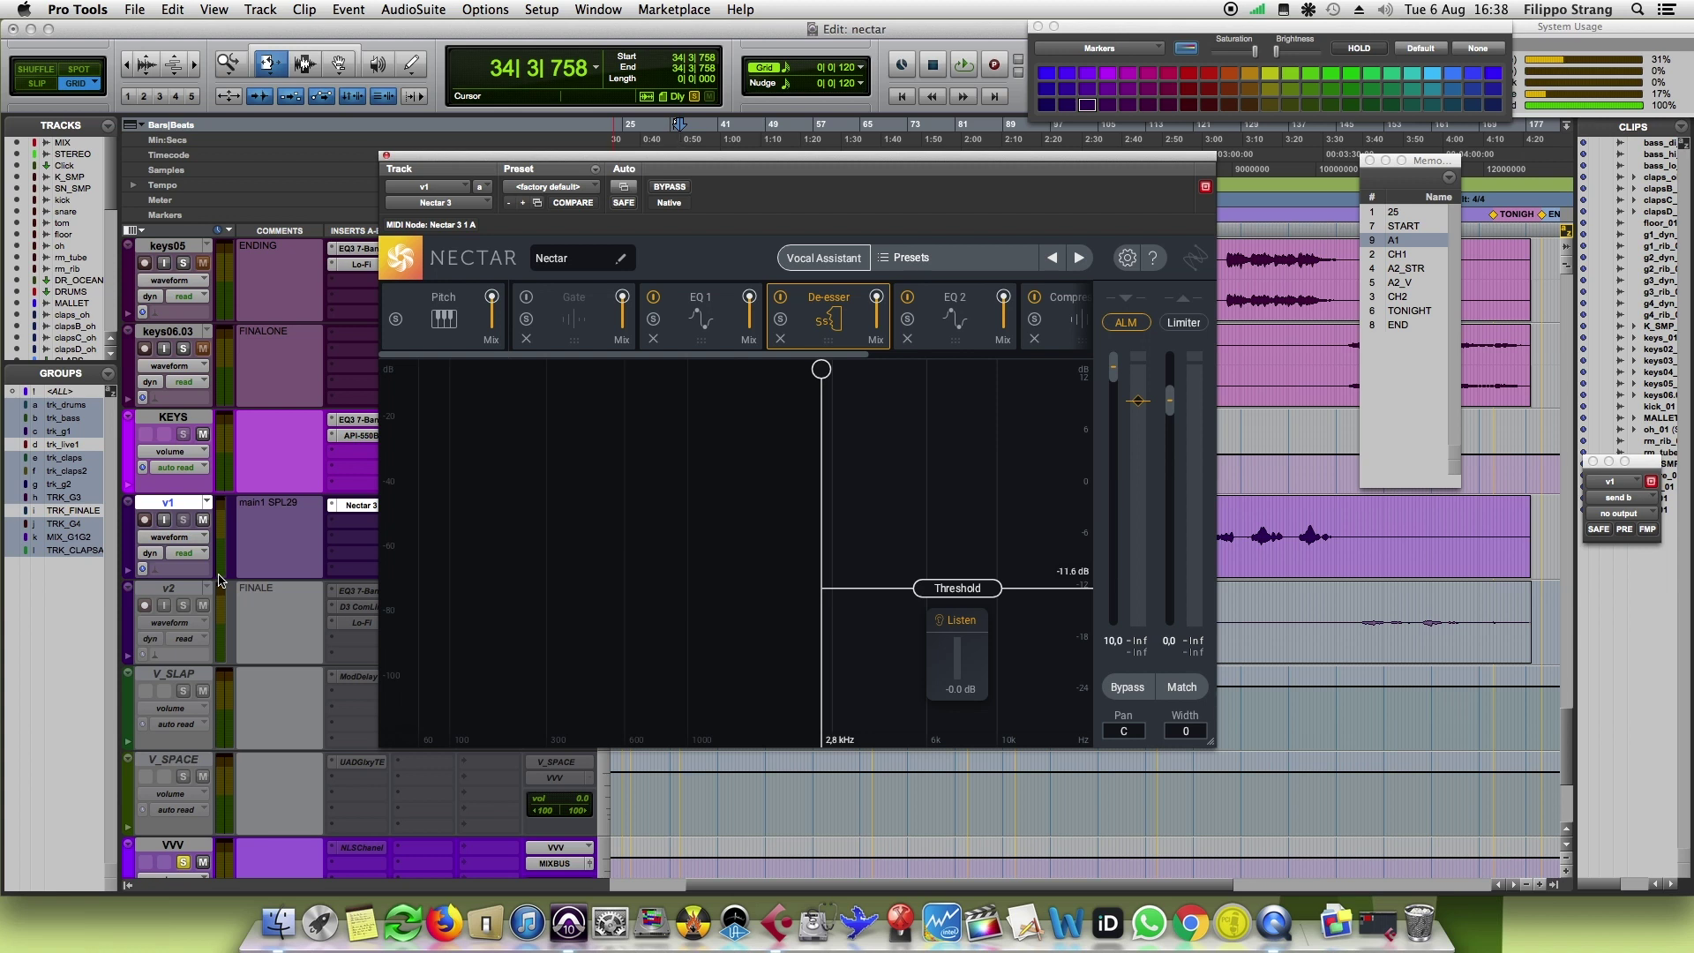
# Step: Set the De-esser threshold to -5.5 dB while auditioning the sibilance, and turn off Listen
pyautogui.moveTo(962, 597); pyautogui.dragTo(955, 552)
pyautogui.press('space')
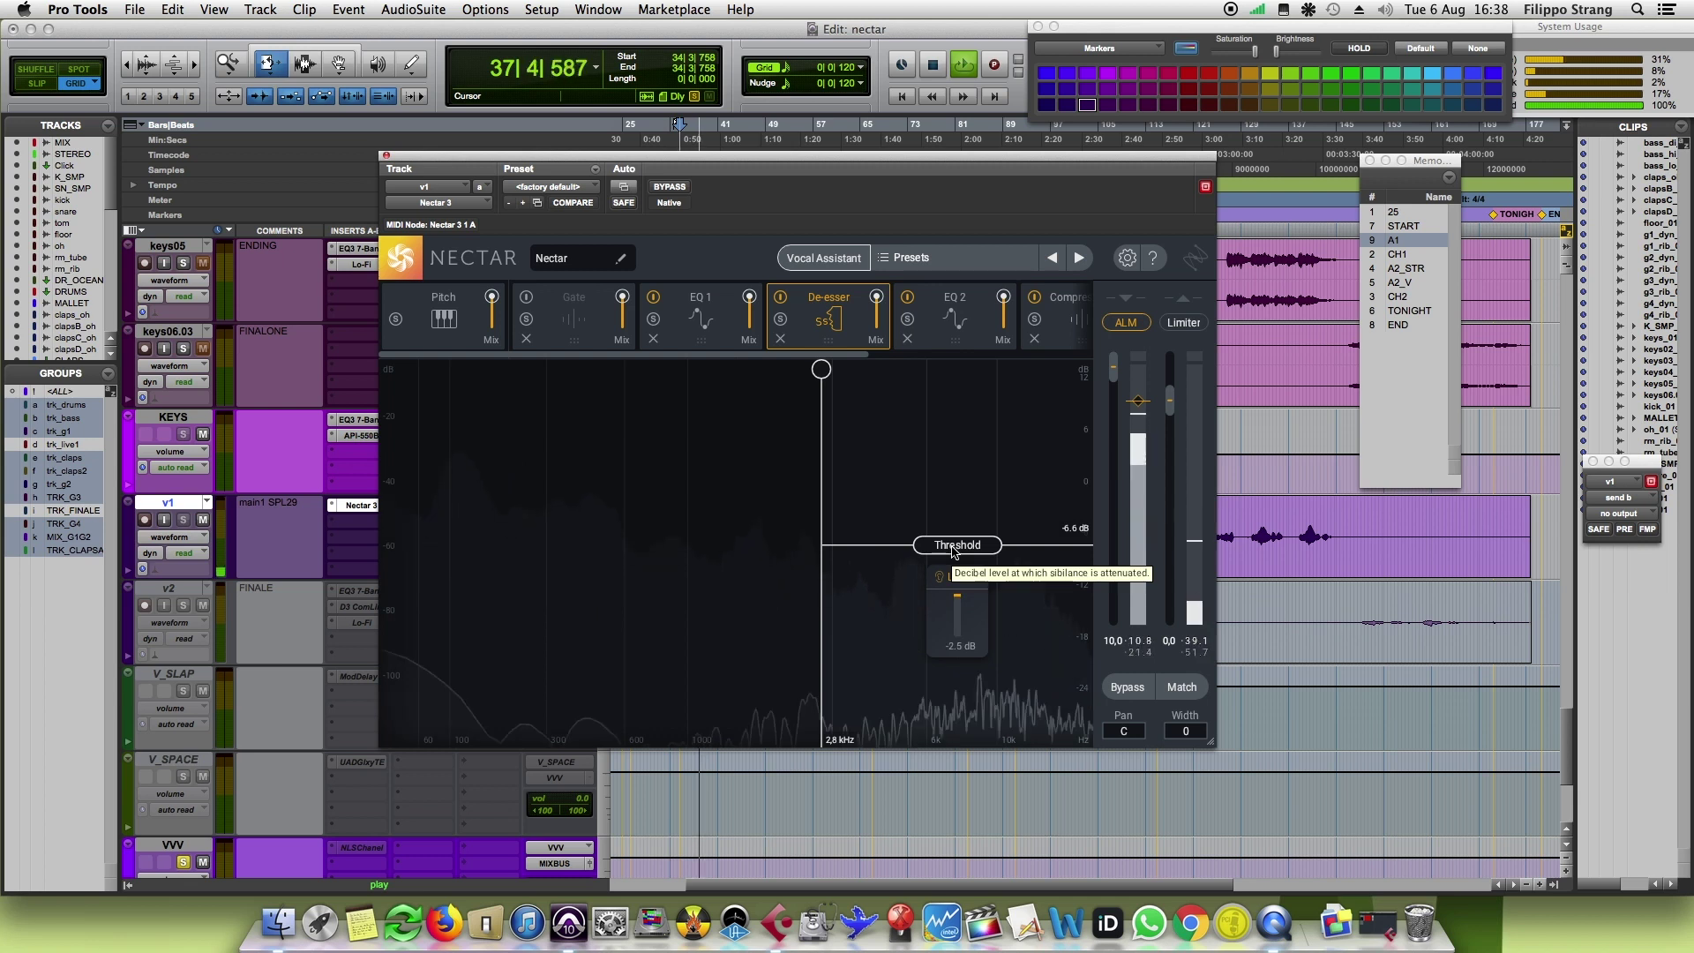
pyautogui.moveTo(953, 552); pyautogui.dragTo(950, 541)
pyautogui.press('space')
pyautogui.press('space')
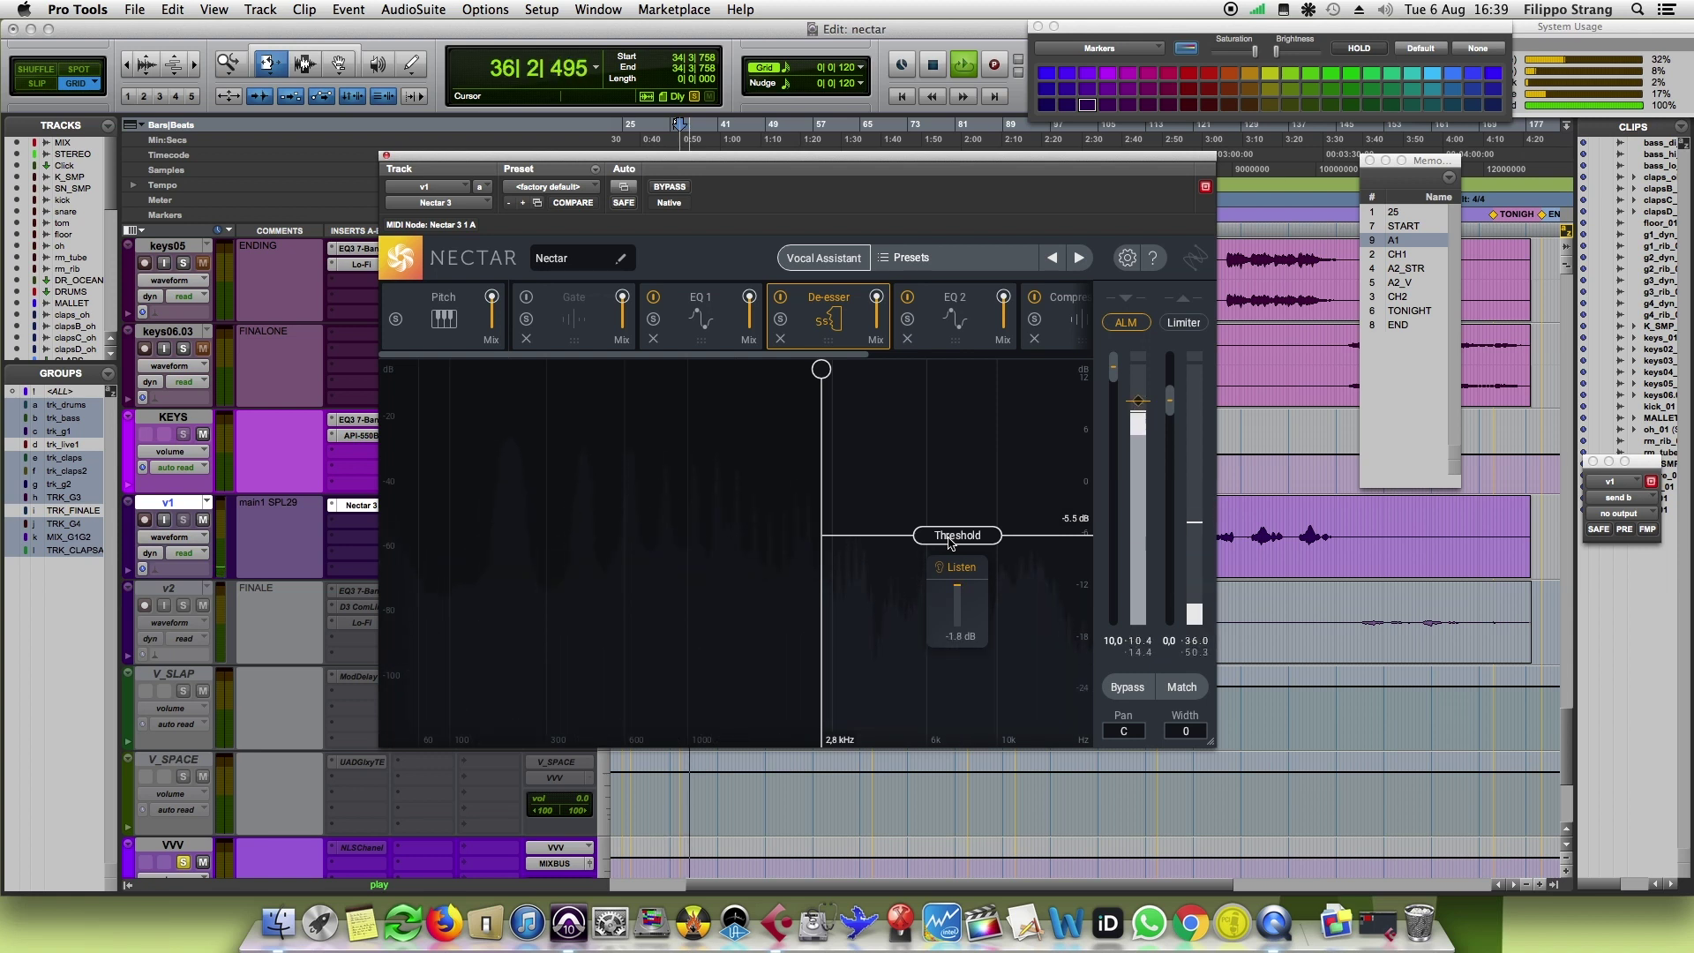
pyautogui.press('space')
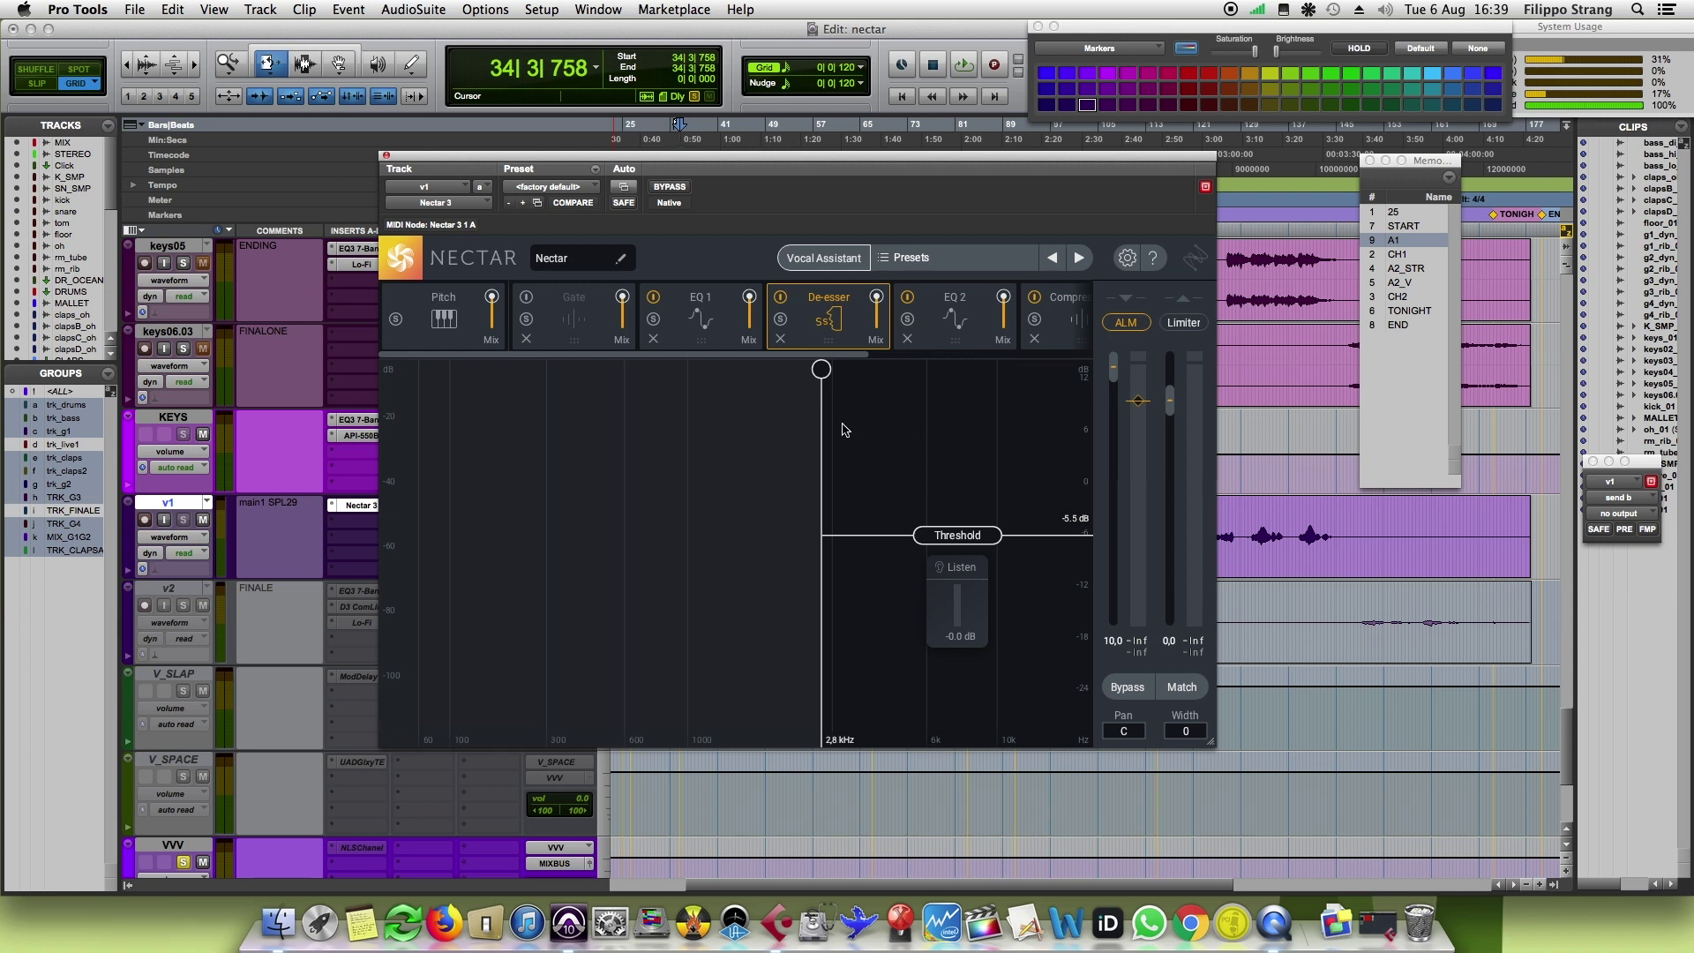
# Step: View EQ 2 and inspect the frequency, gain and Q of its Proportional Q bands 5 and 9
pyautogui.click(955, 318)
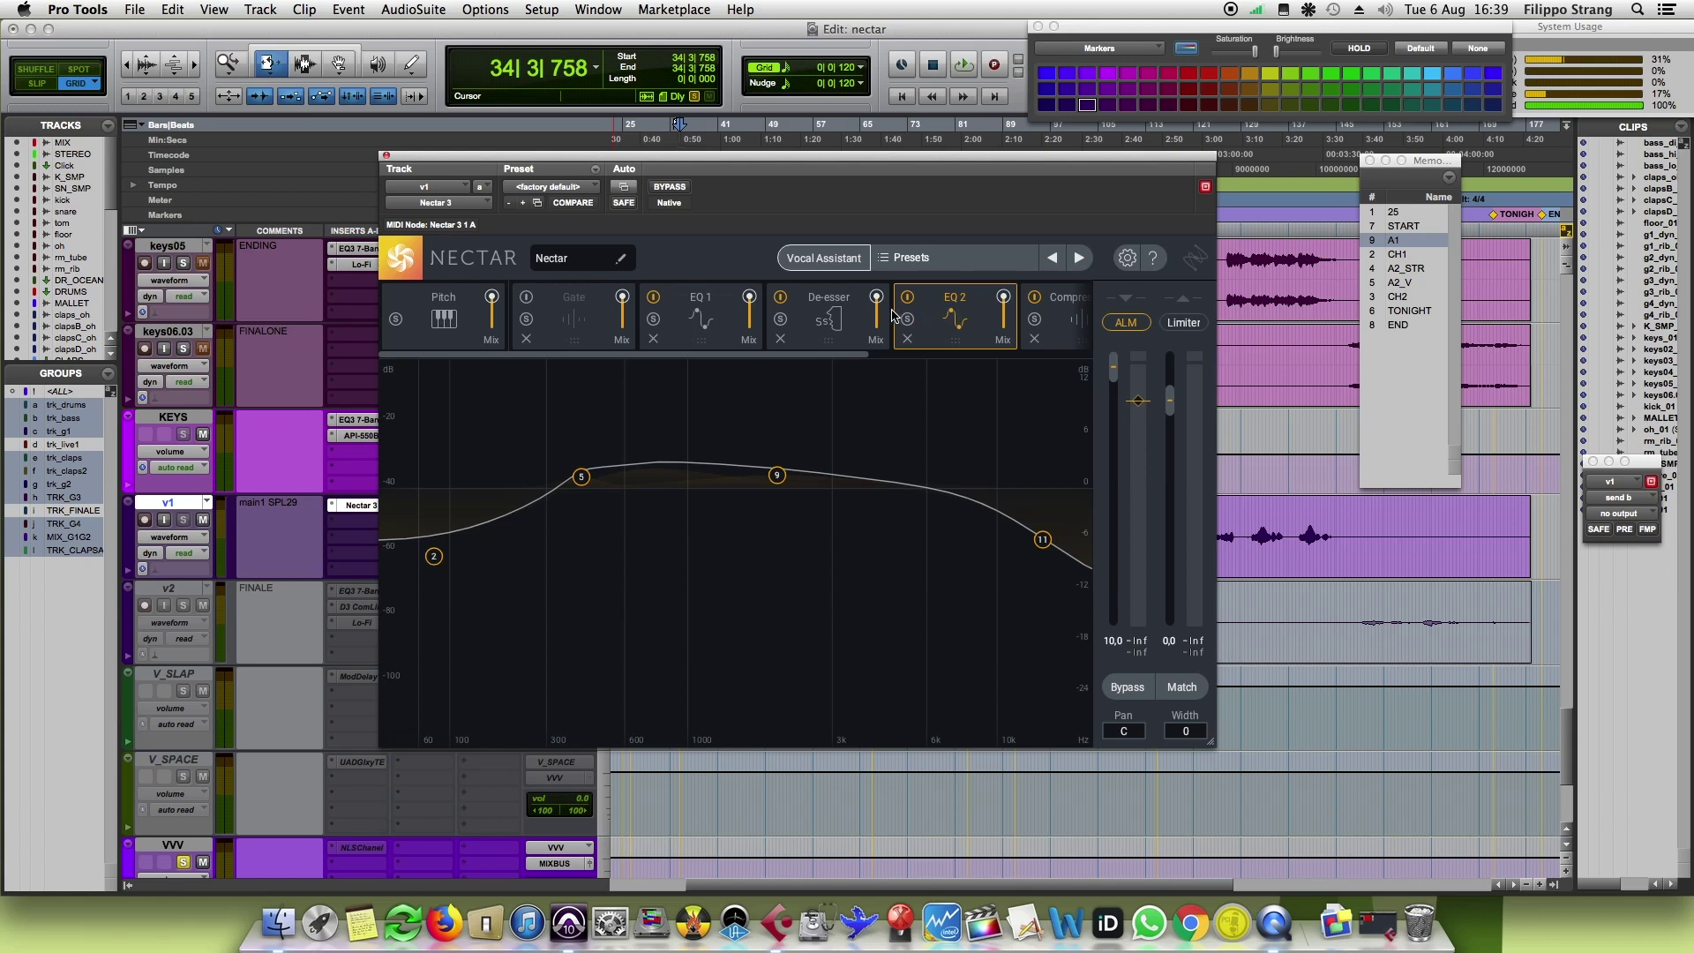
pyautogui.click(581, 478)
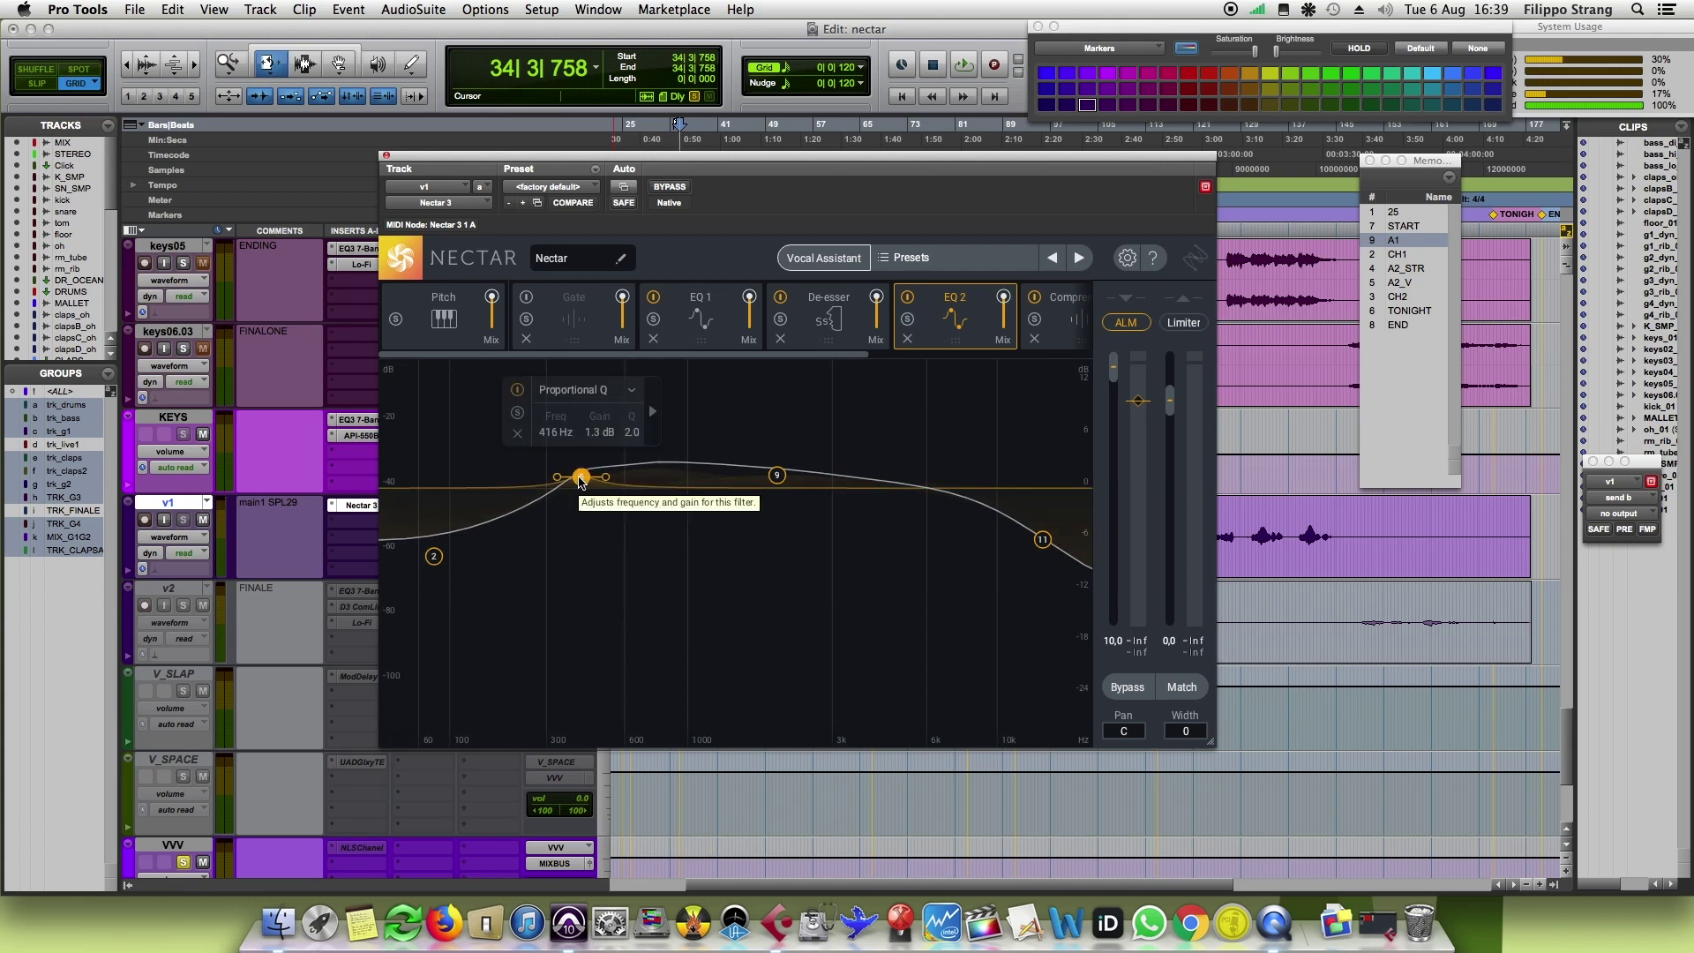
pyautogui.click(777, 475)
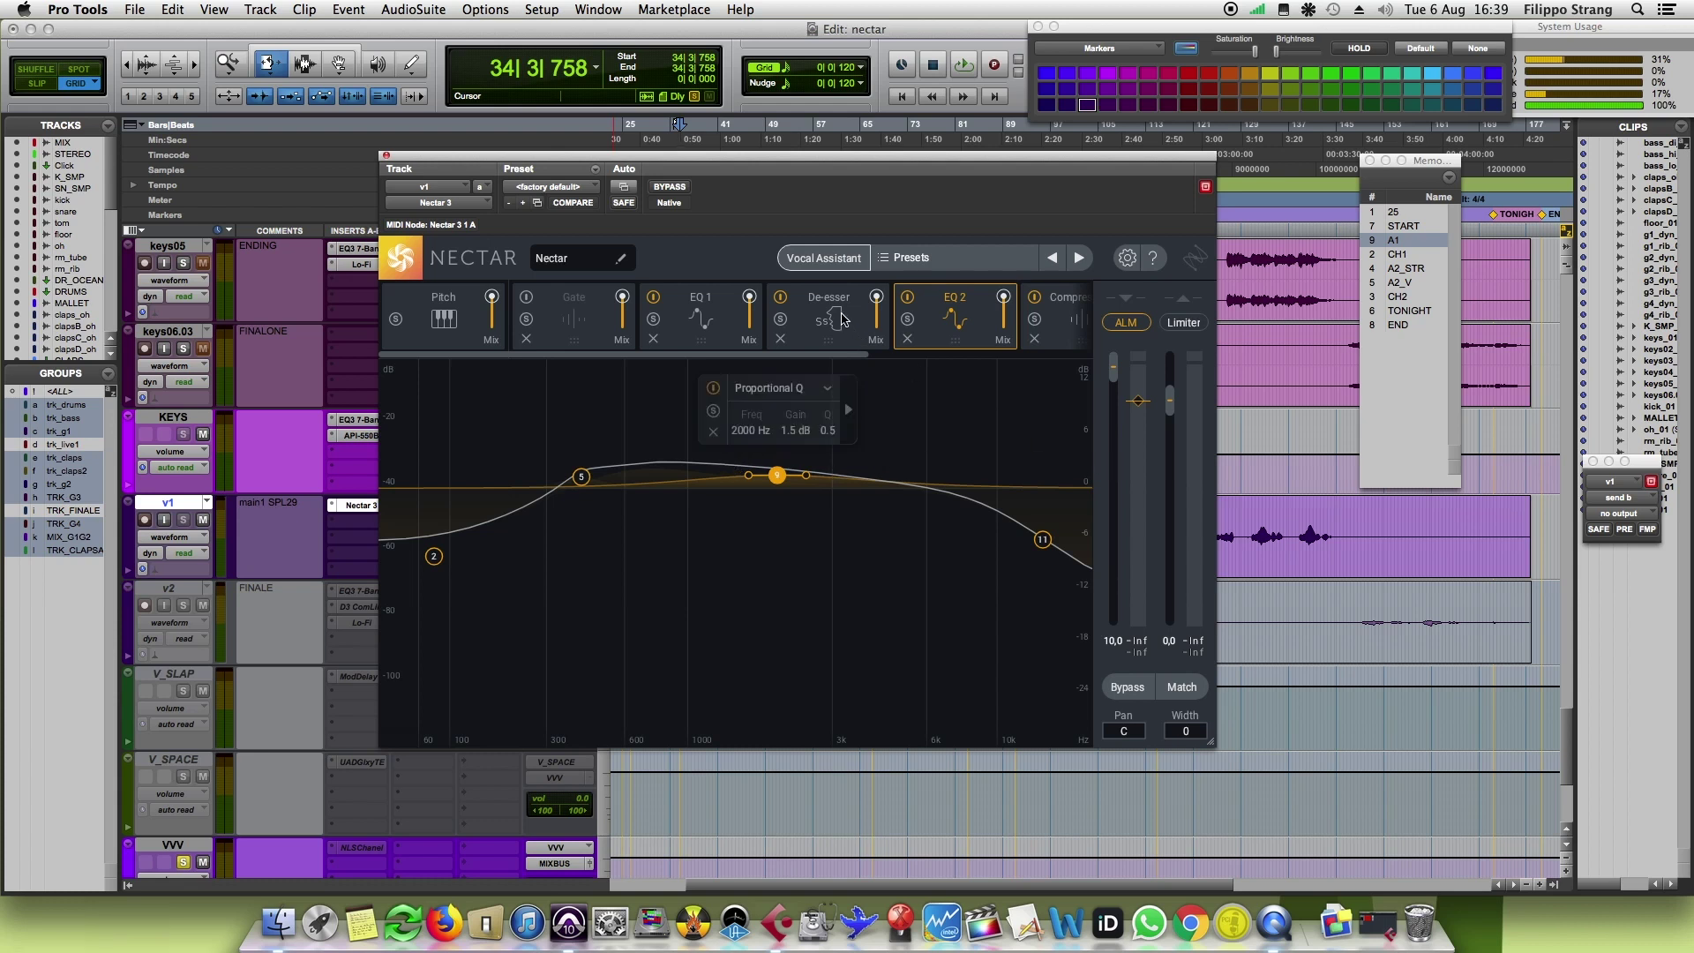
# Step: Show Compressor 1 and watch its gain reduction while playing the vocal soloed and in the full mix
pyautogui.hscroll(3, 847, 322)
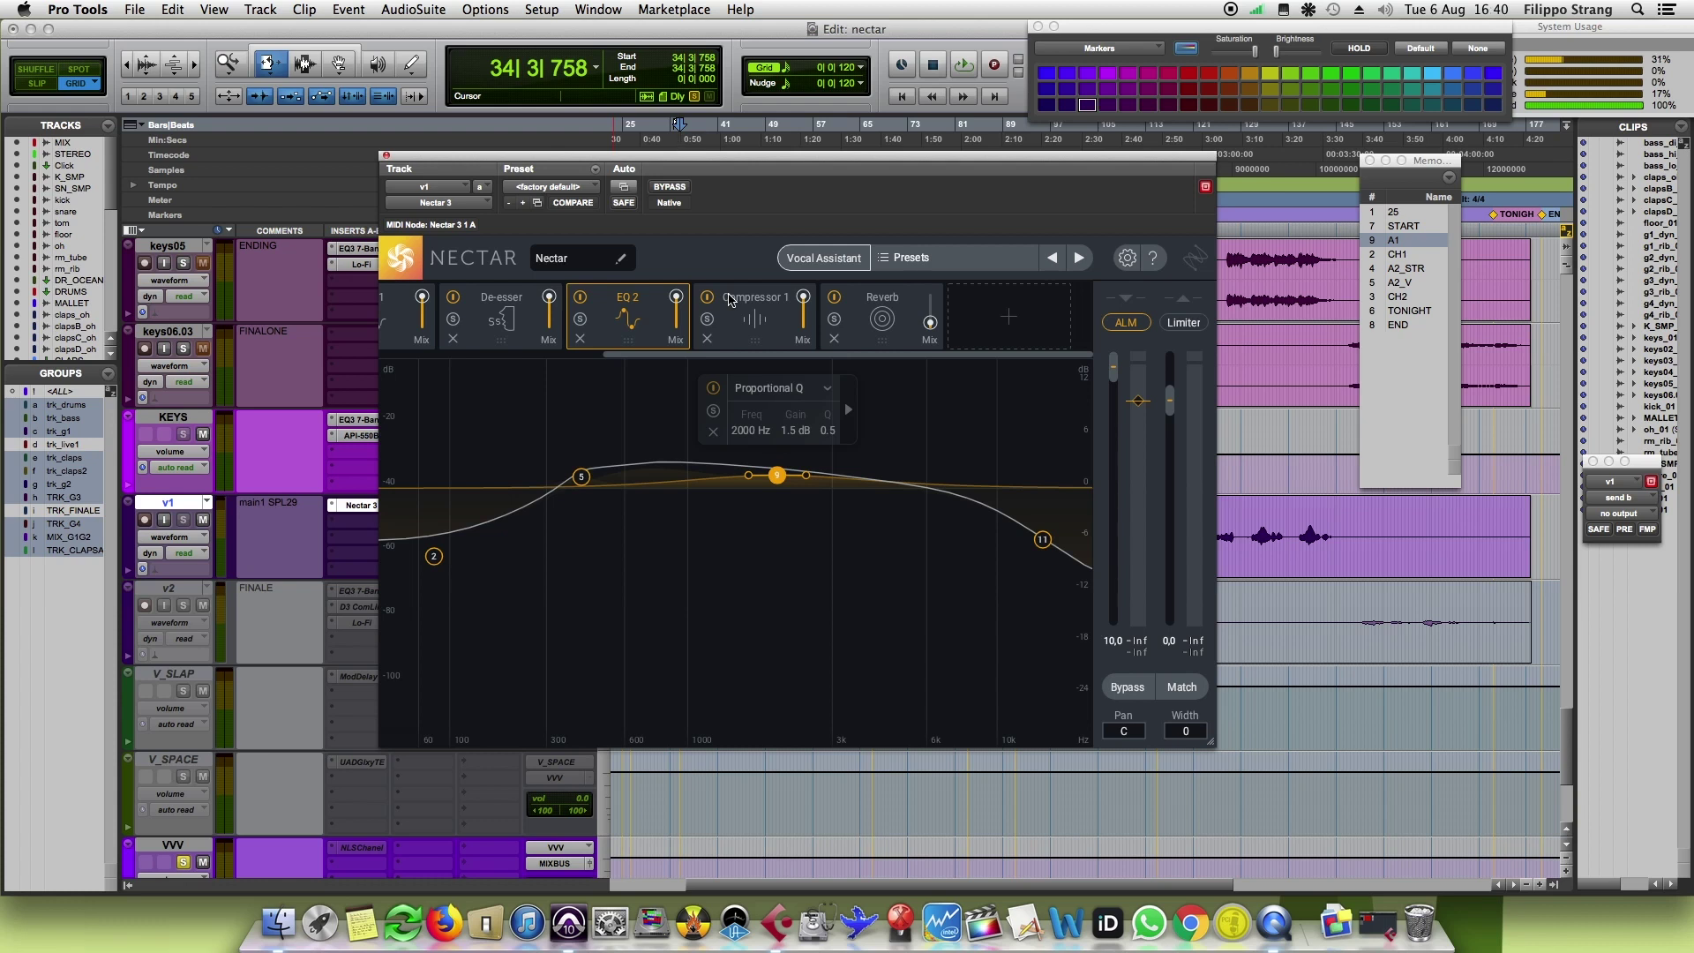
pyautogui.click(729, 300)
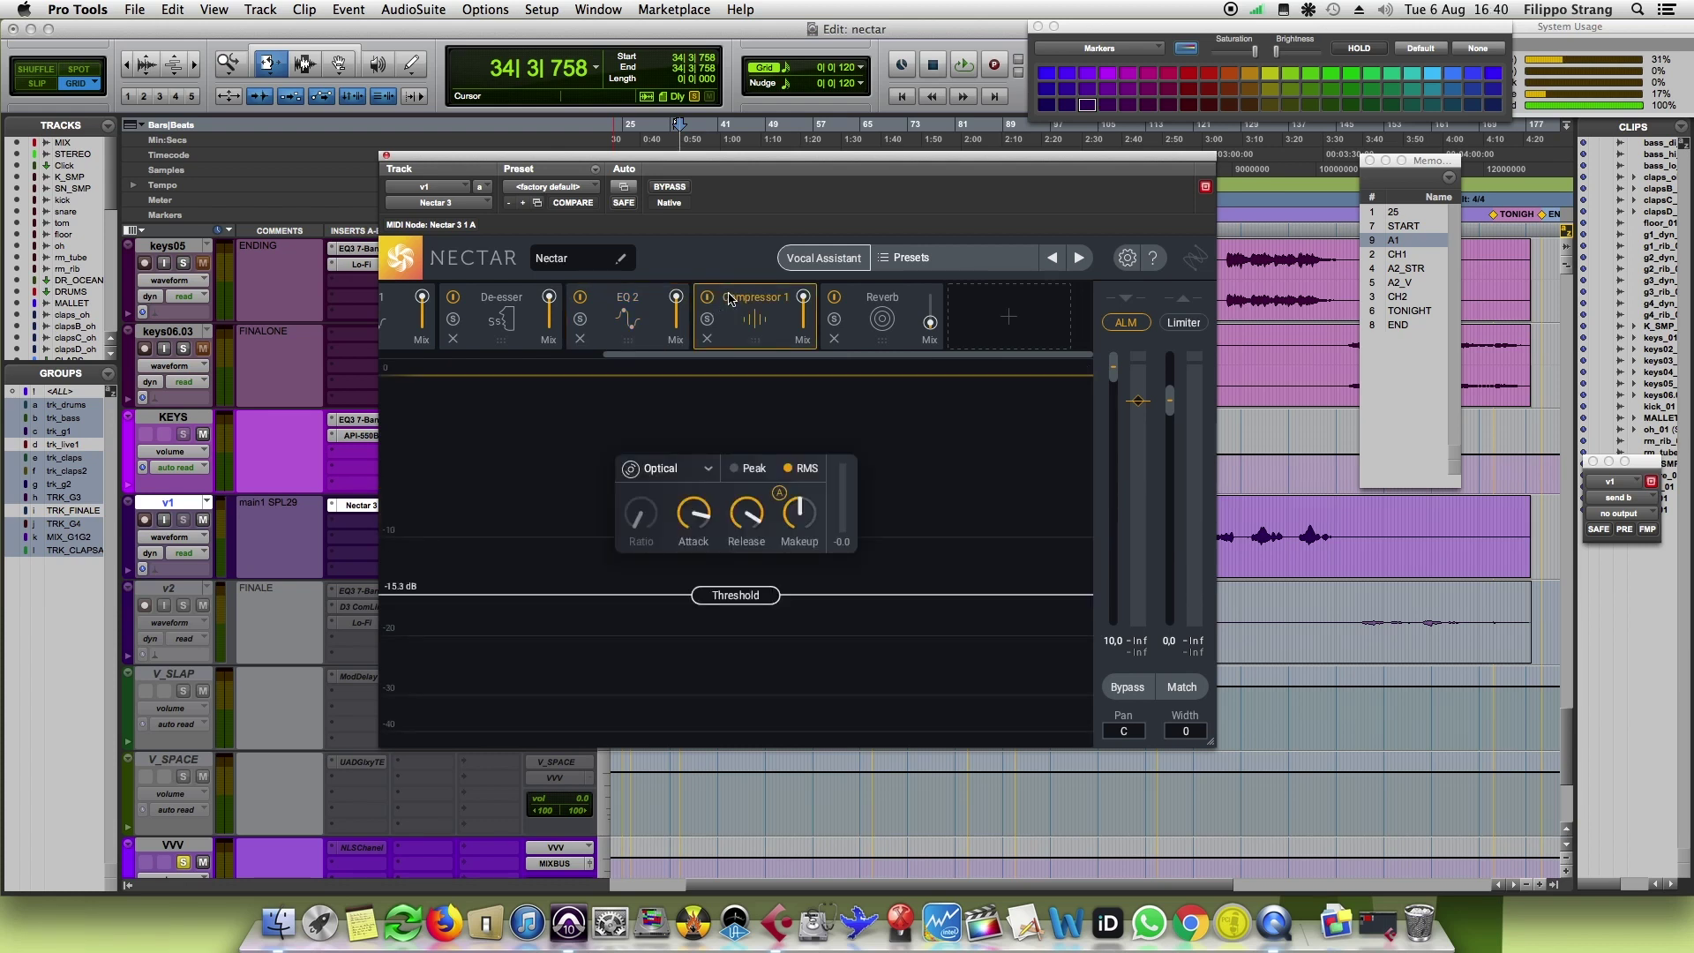
pyautogui.press('space')
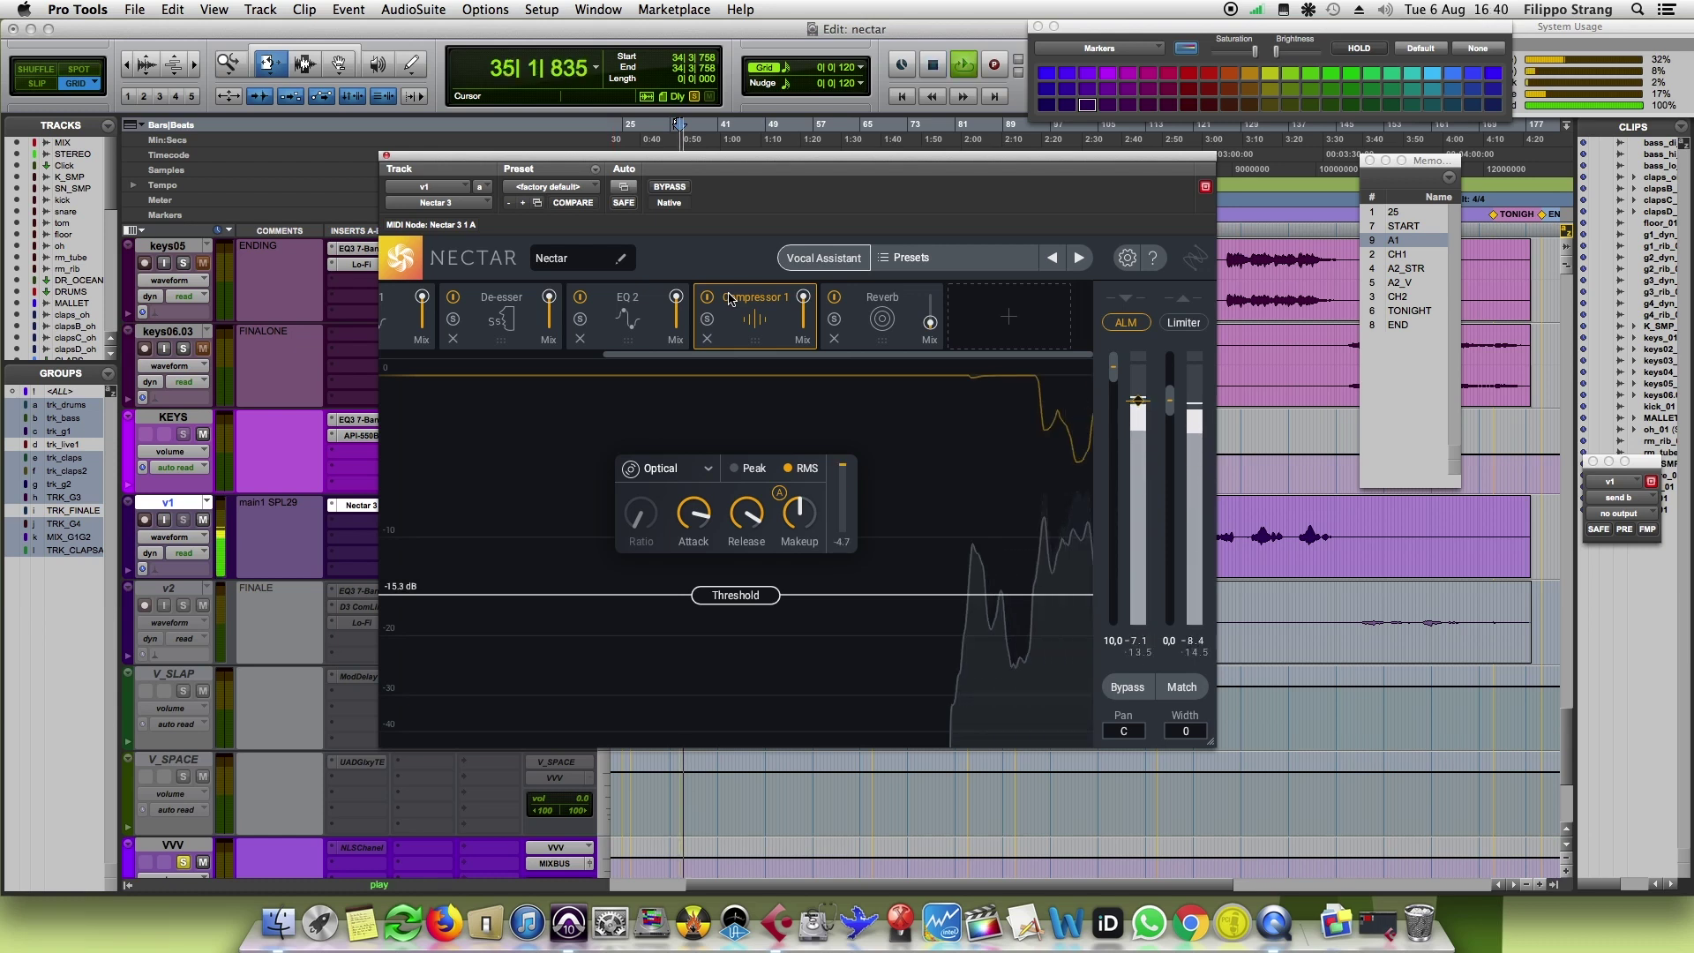
pyautogui.press('space')
pyautogui.press('space')
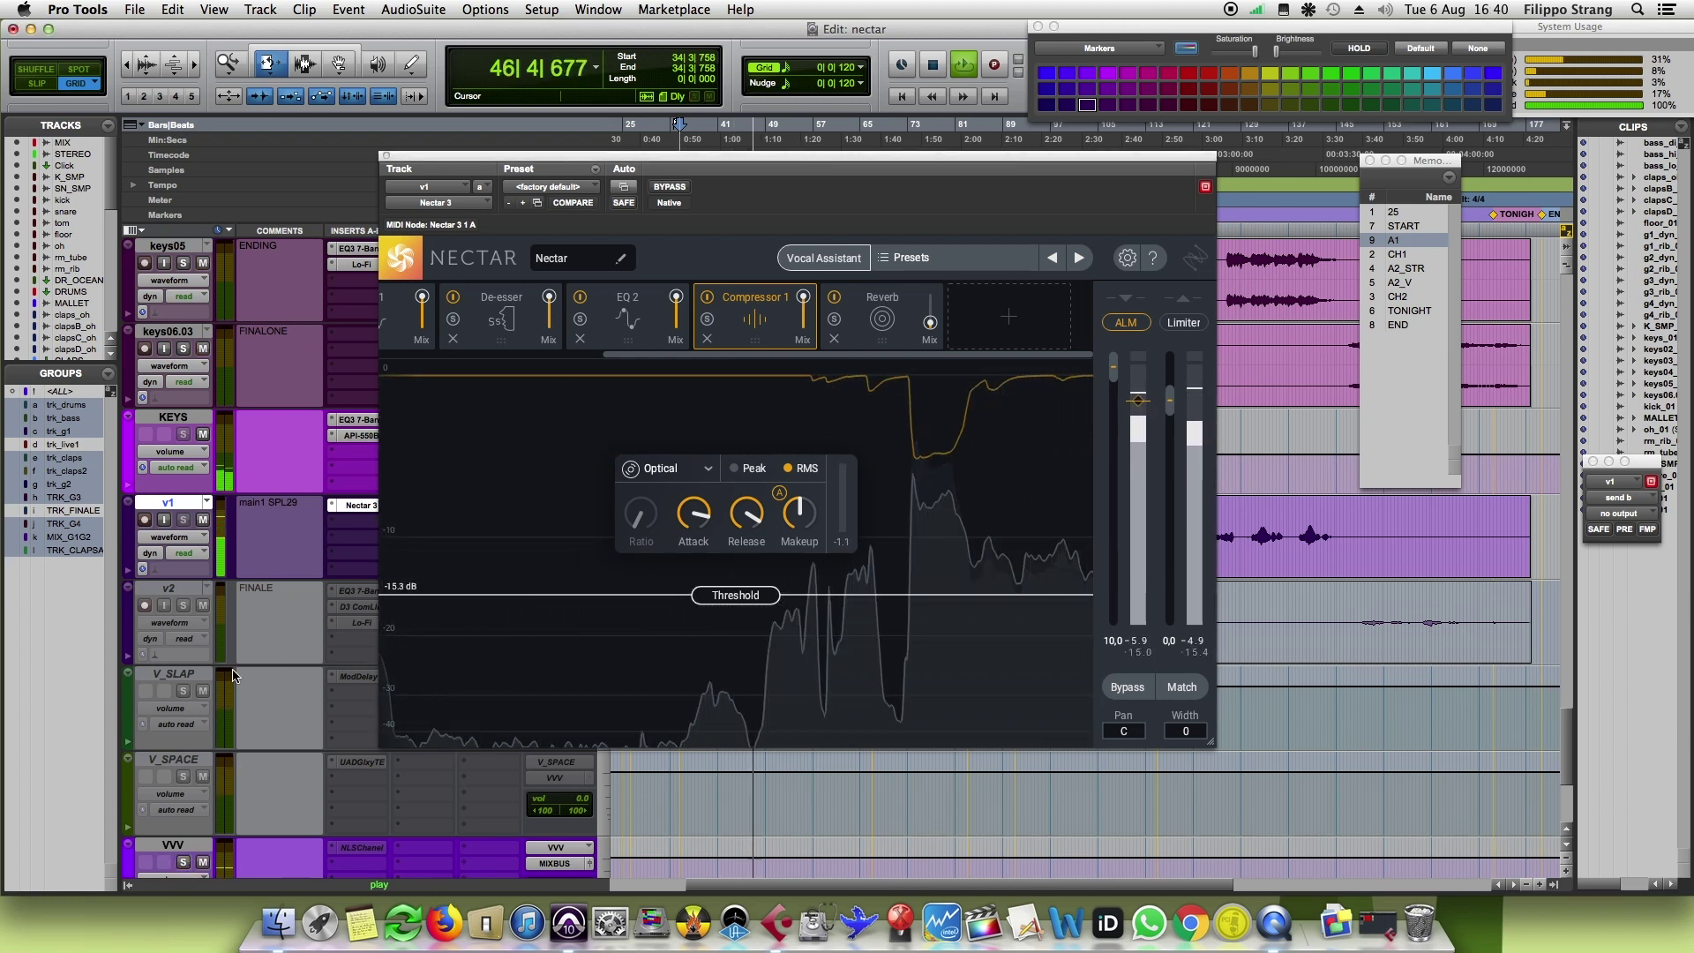
pyautogui.press('space')
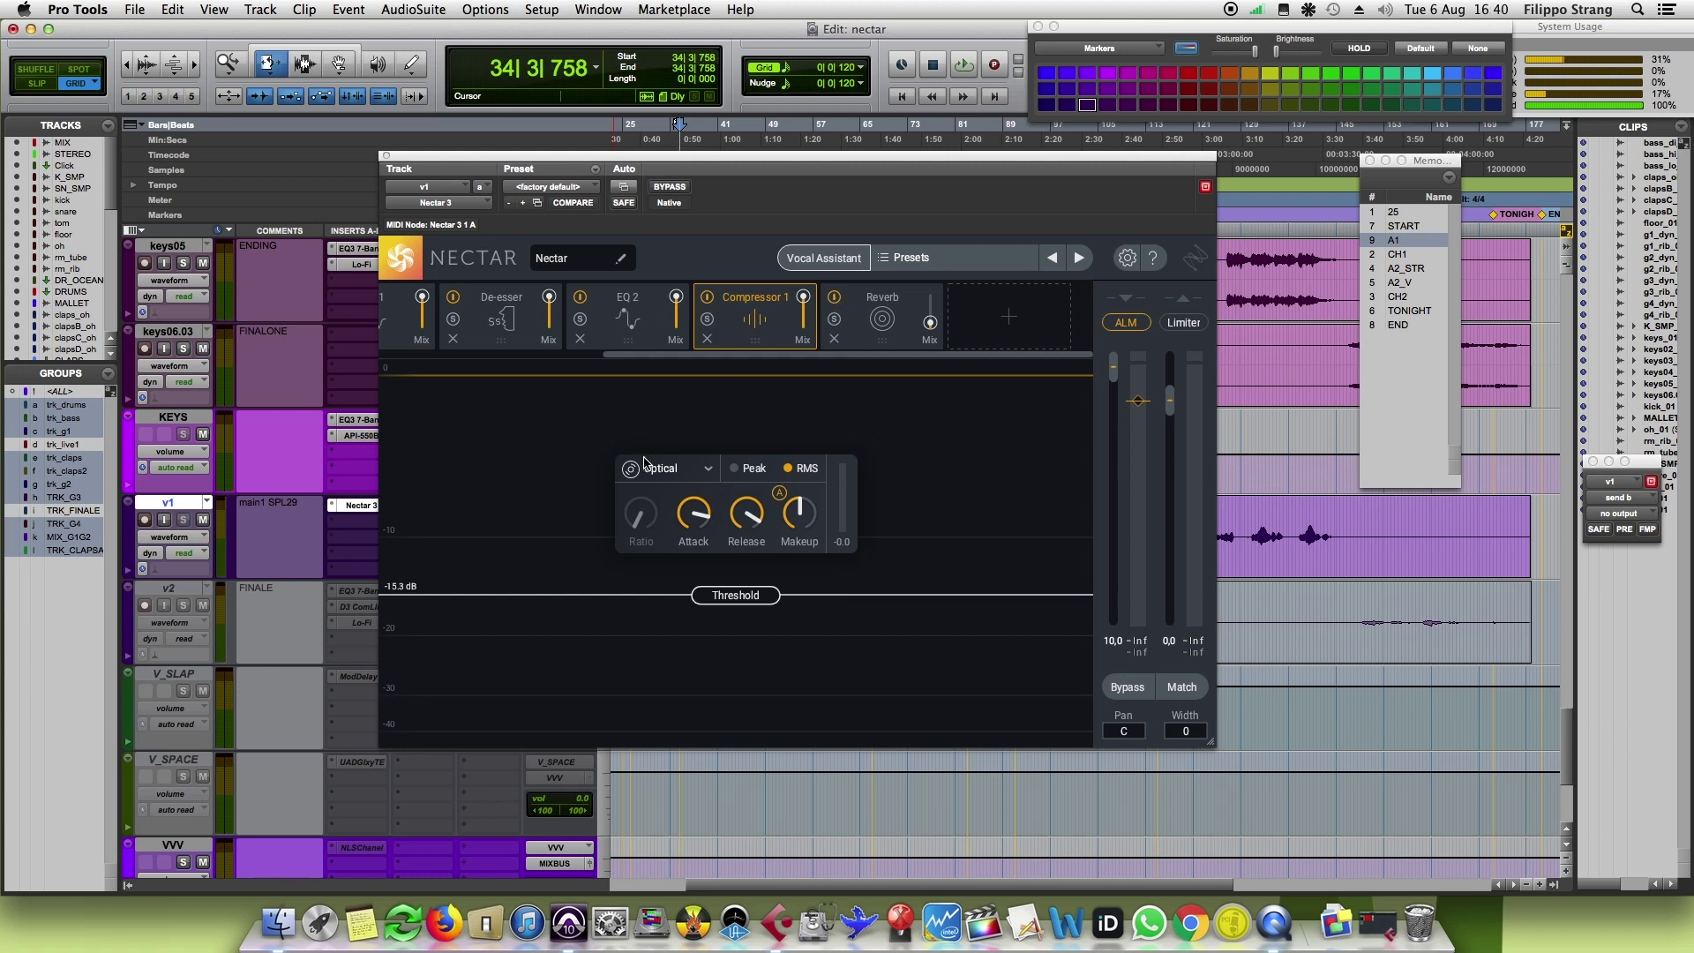
# Step: Examine Compressor 1's Attack, Release and Ratio controls, its compression mode options and its Peak/RMS detection choice
pyautogui.moveTo(697, 519)
pyautogui.moveTo(757, 525)
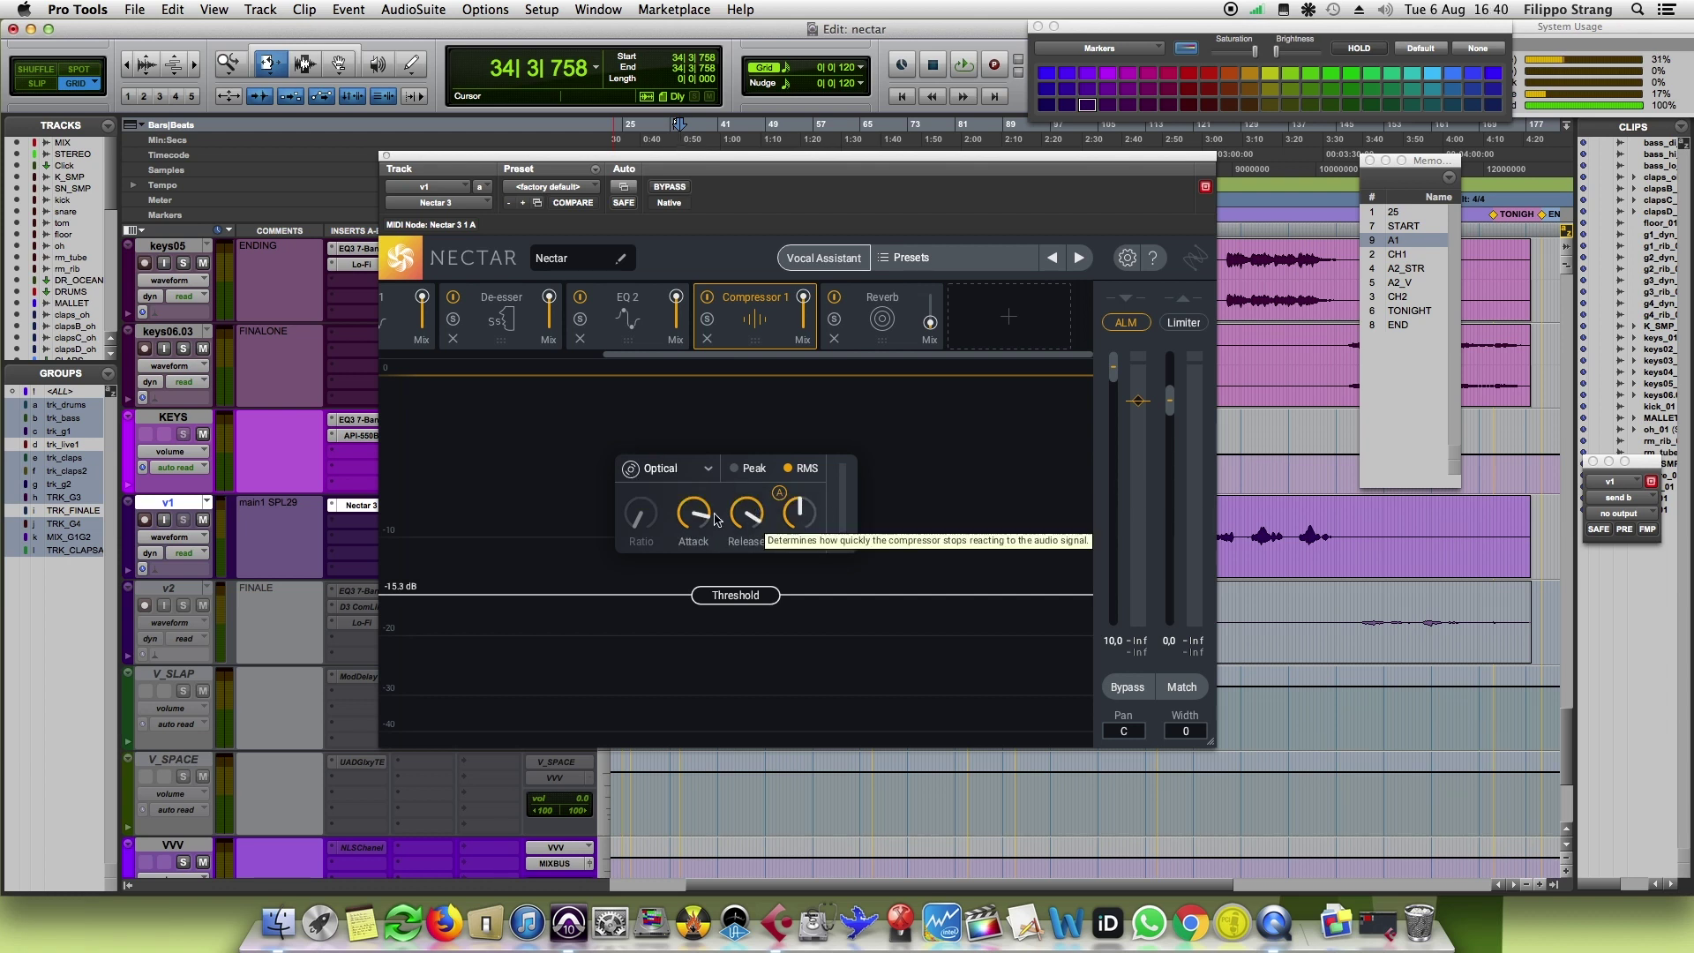
pyautogui.moveTo(635, 518)
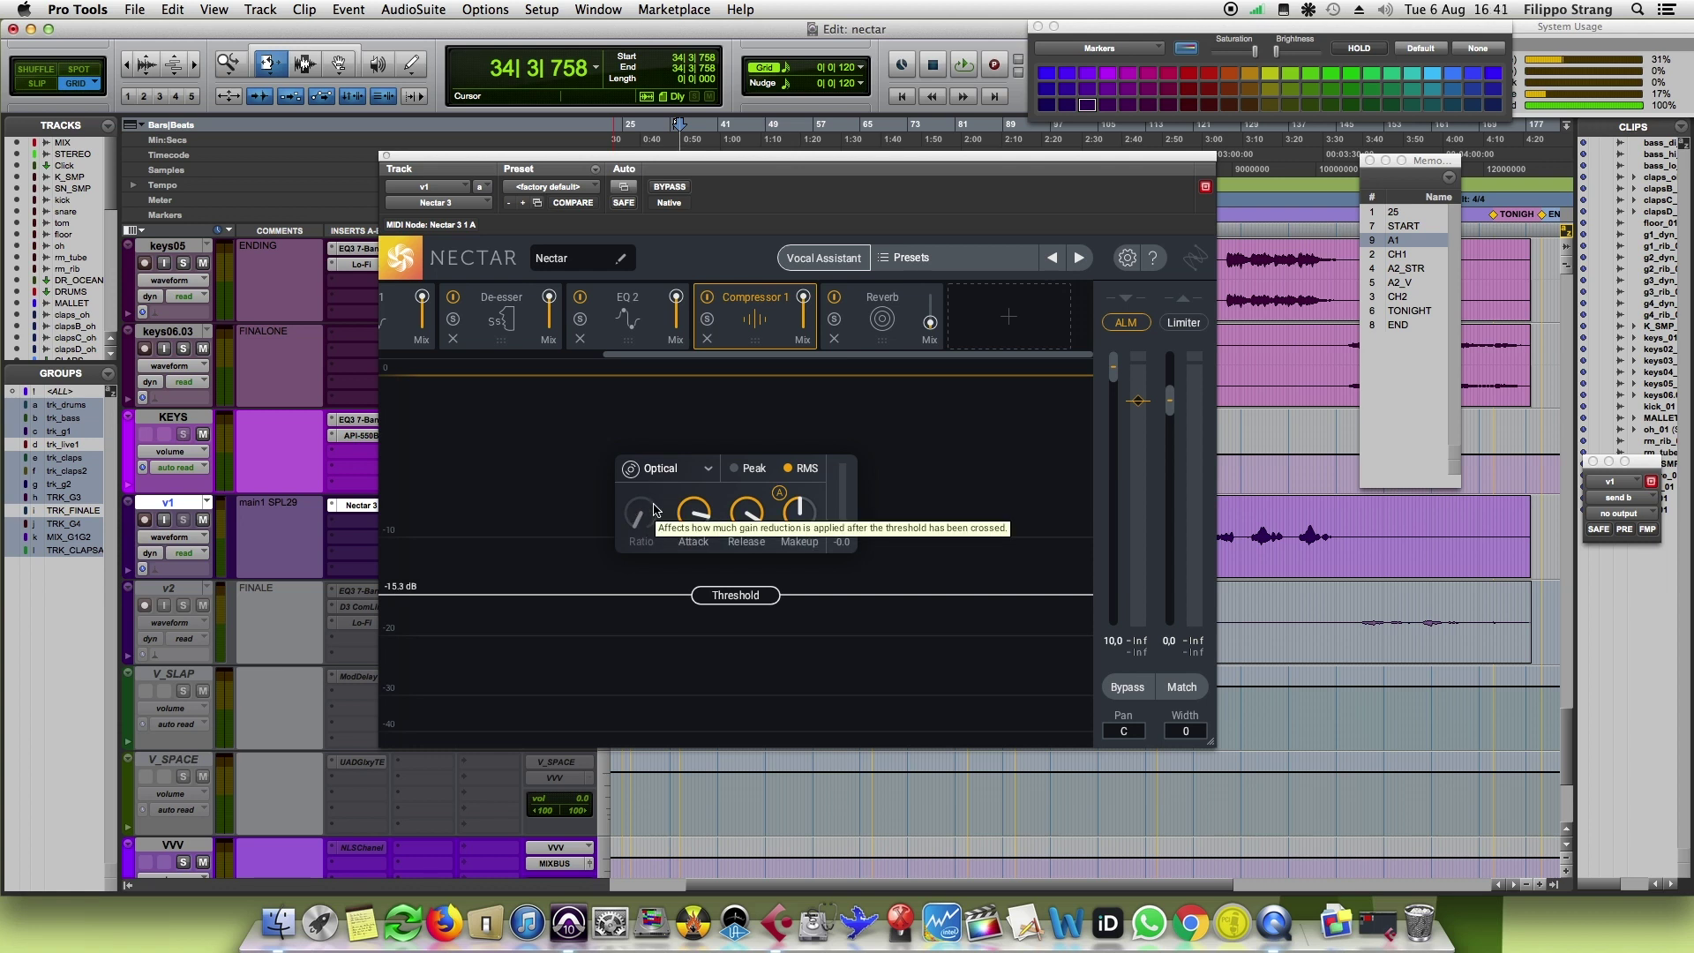
pyautogui.click(653, 510)
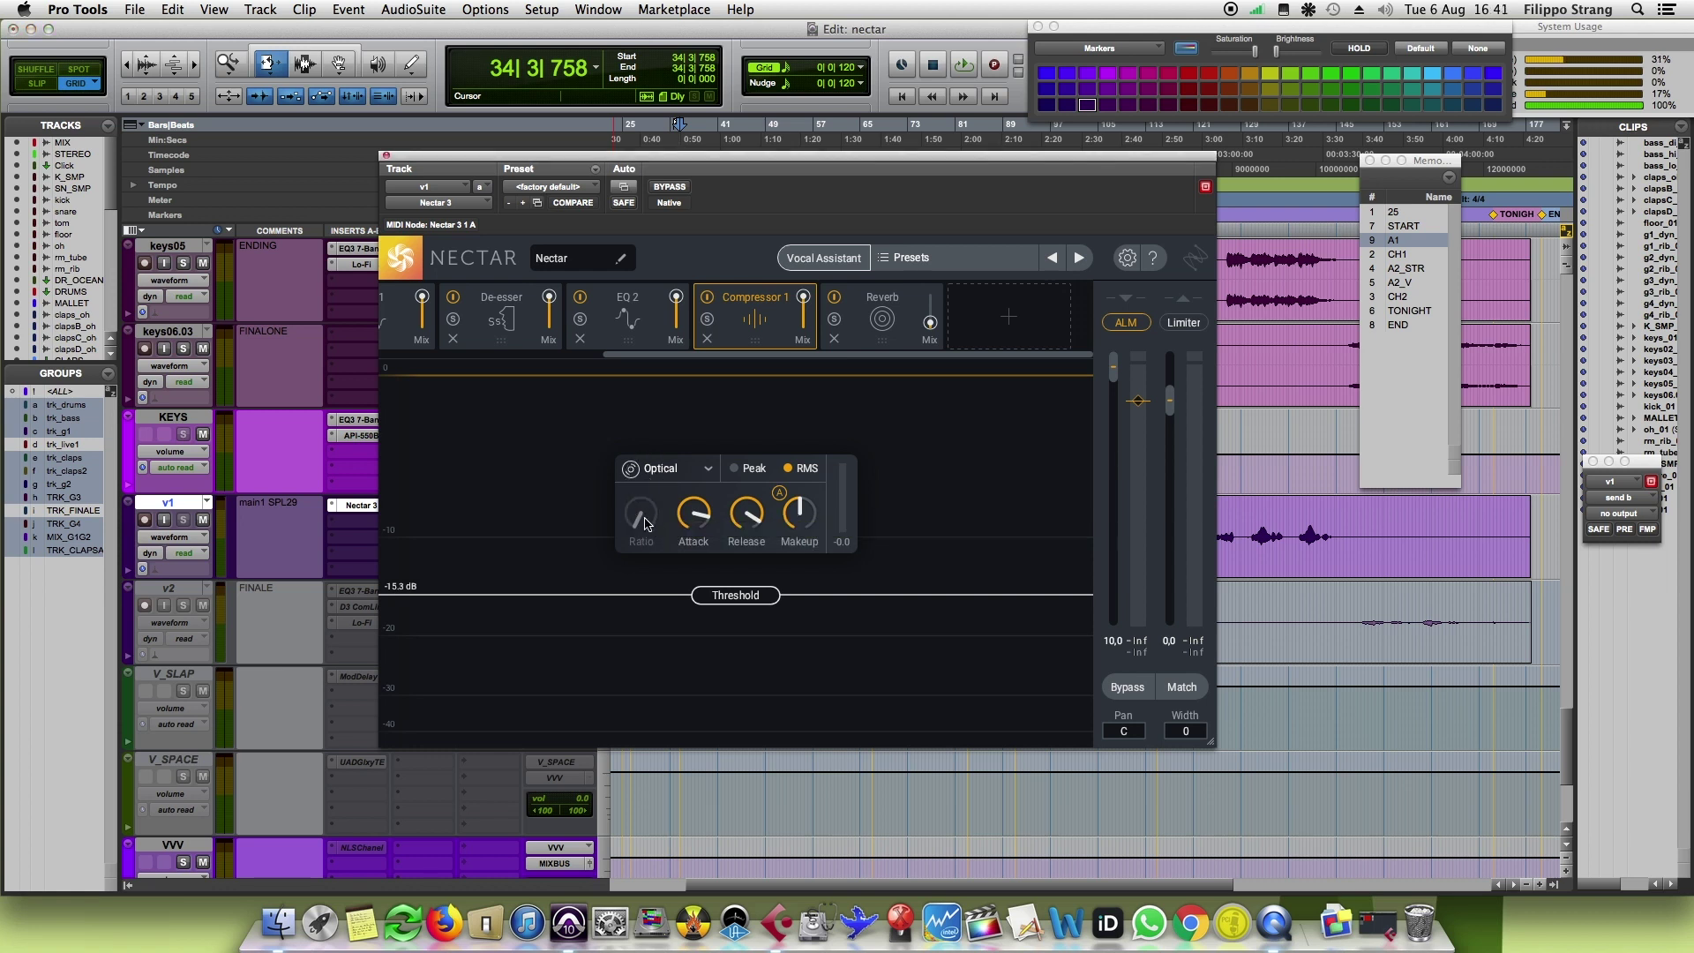
pyautogui.click(708, 470)
pyautogui.click(707, 474)
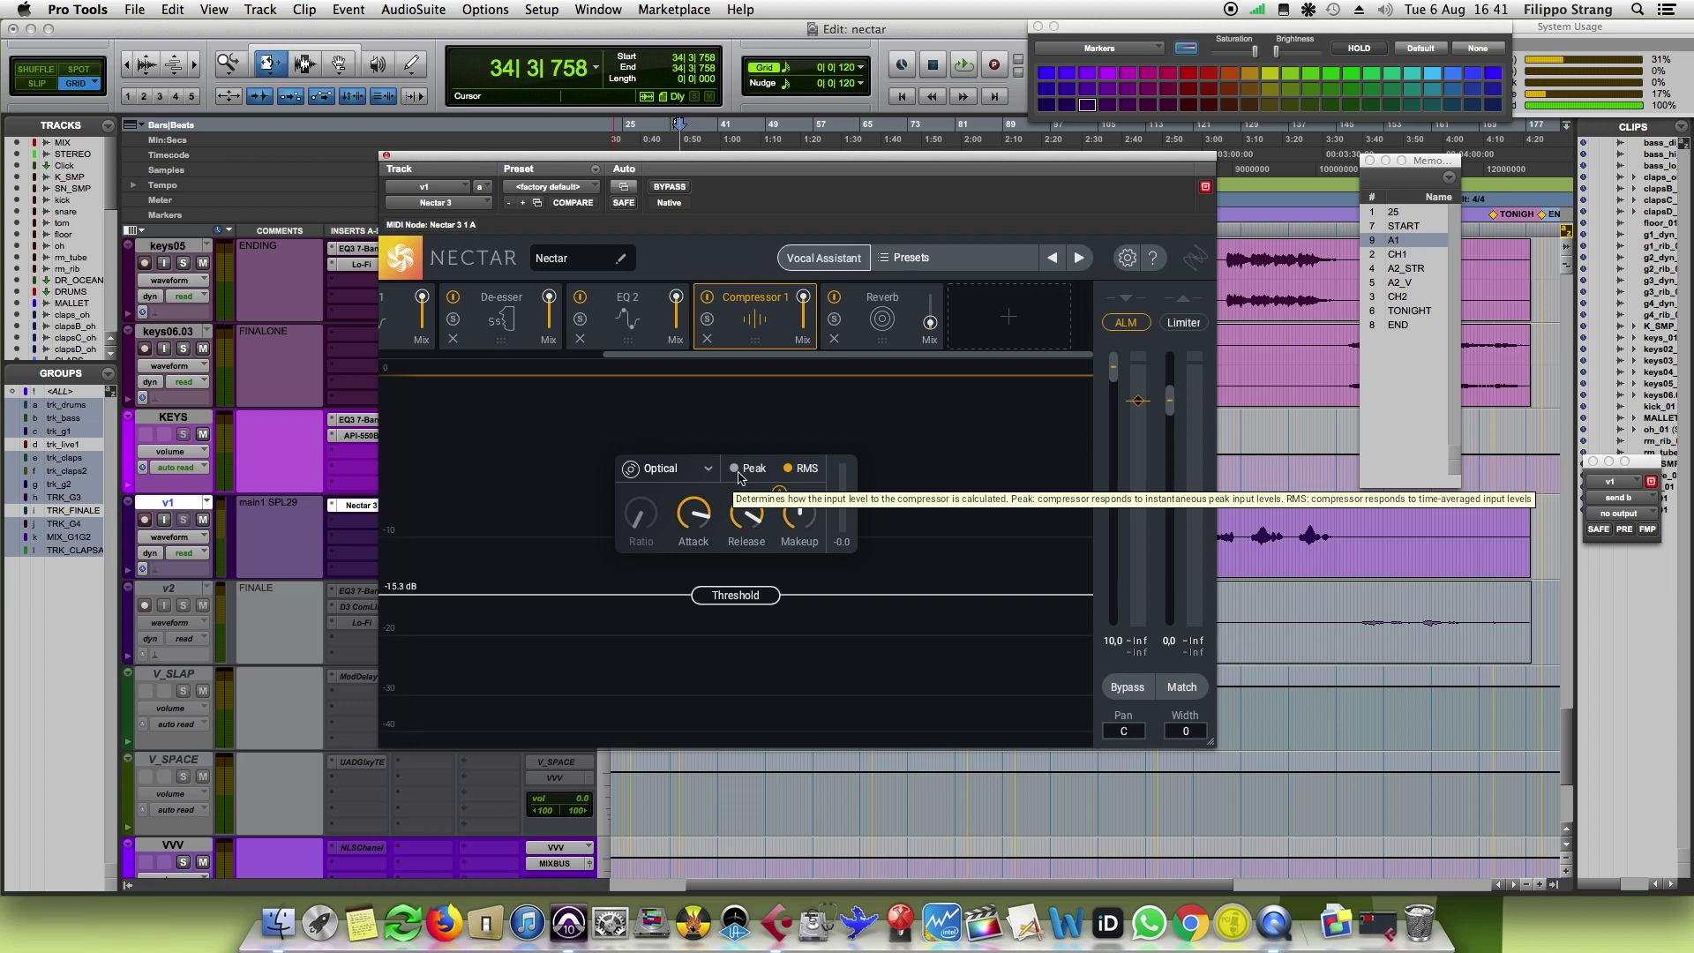
# Step: View the Reverb module and check its Width and Decay controls
pyautogui.click(870, 296)
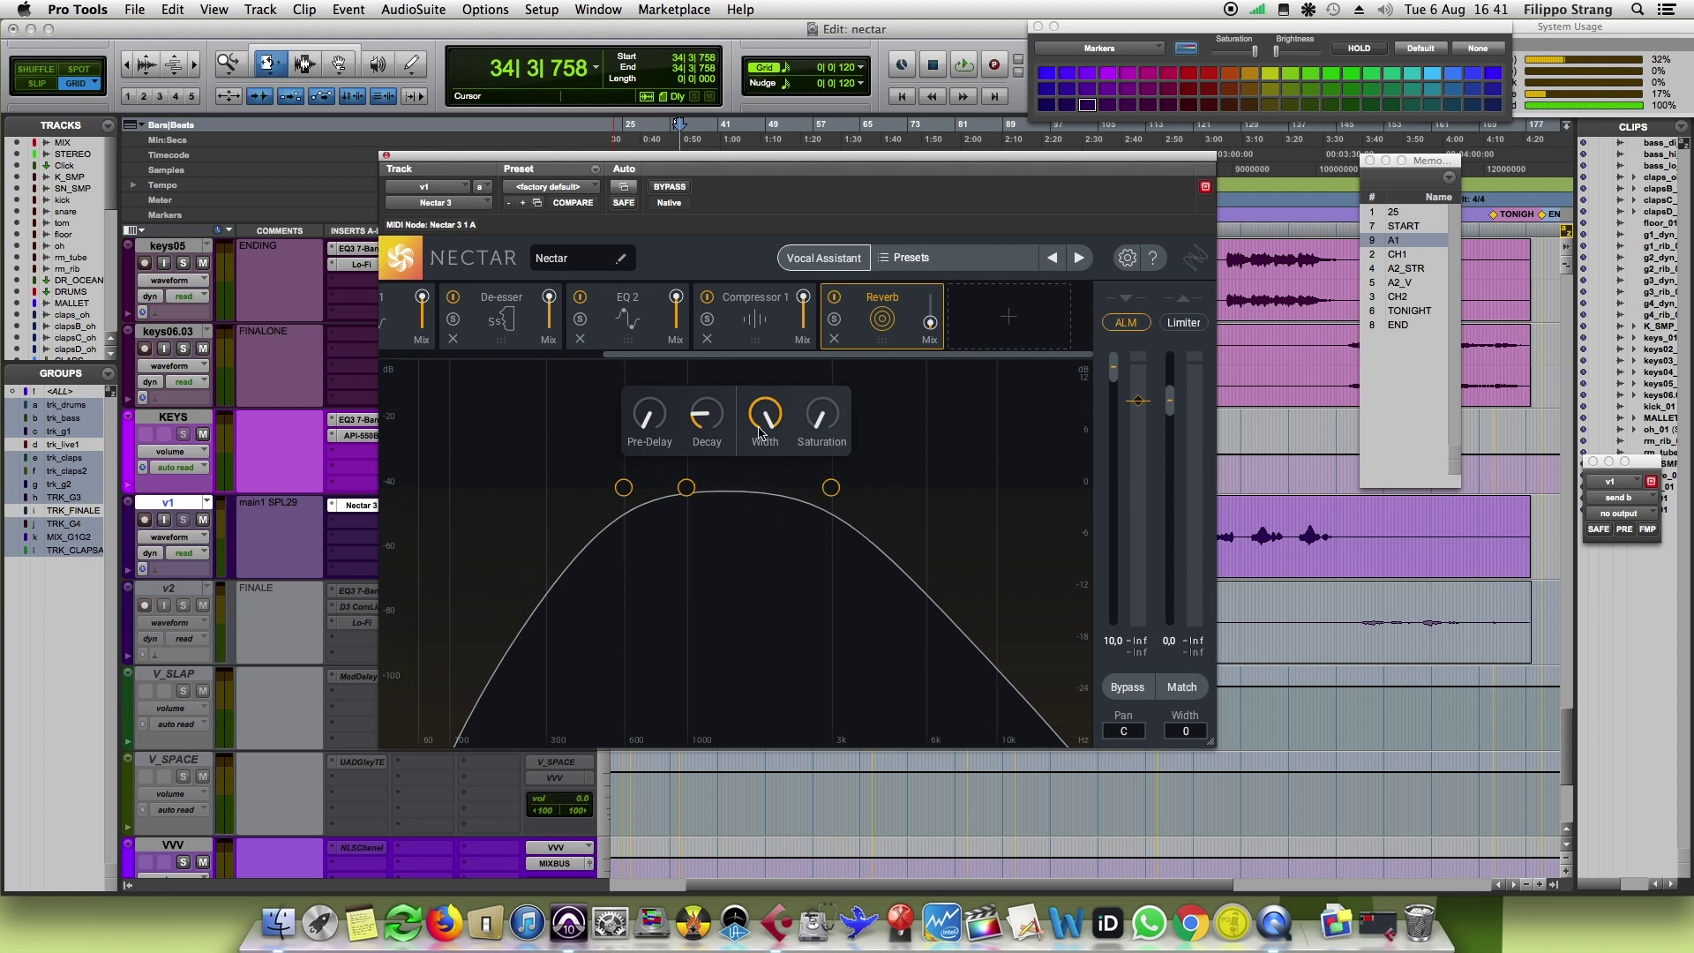
pyautogui.moveTo(711, 423)
# Step: Return to the start of the module chain and review the Pitch, EQ 1 and De-esser modules
pyautogui.moveTo(695, 354); pyautogui.dragTo(460, 343)
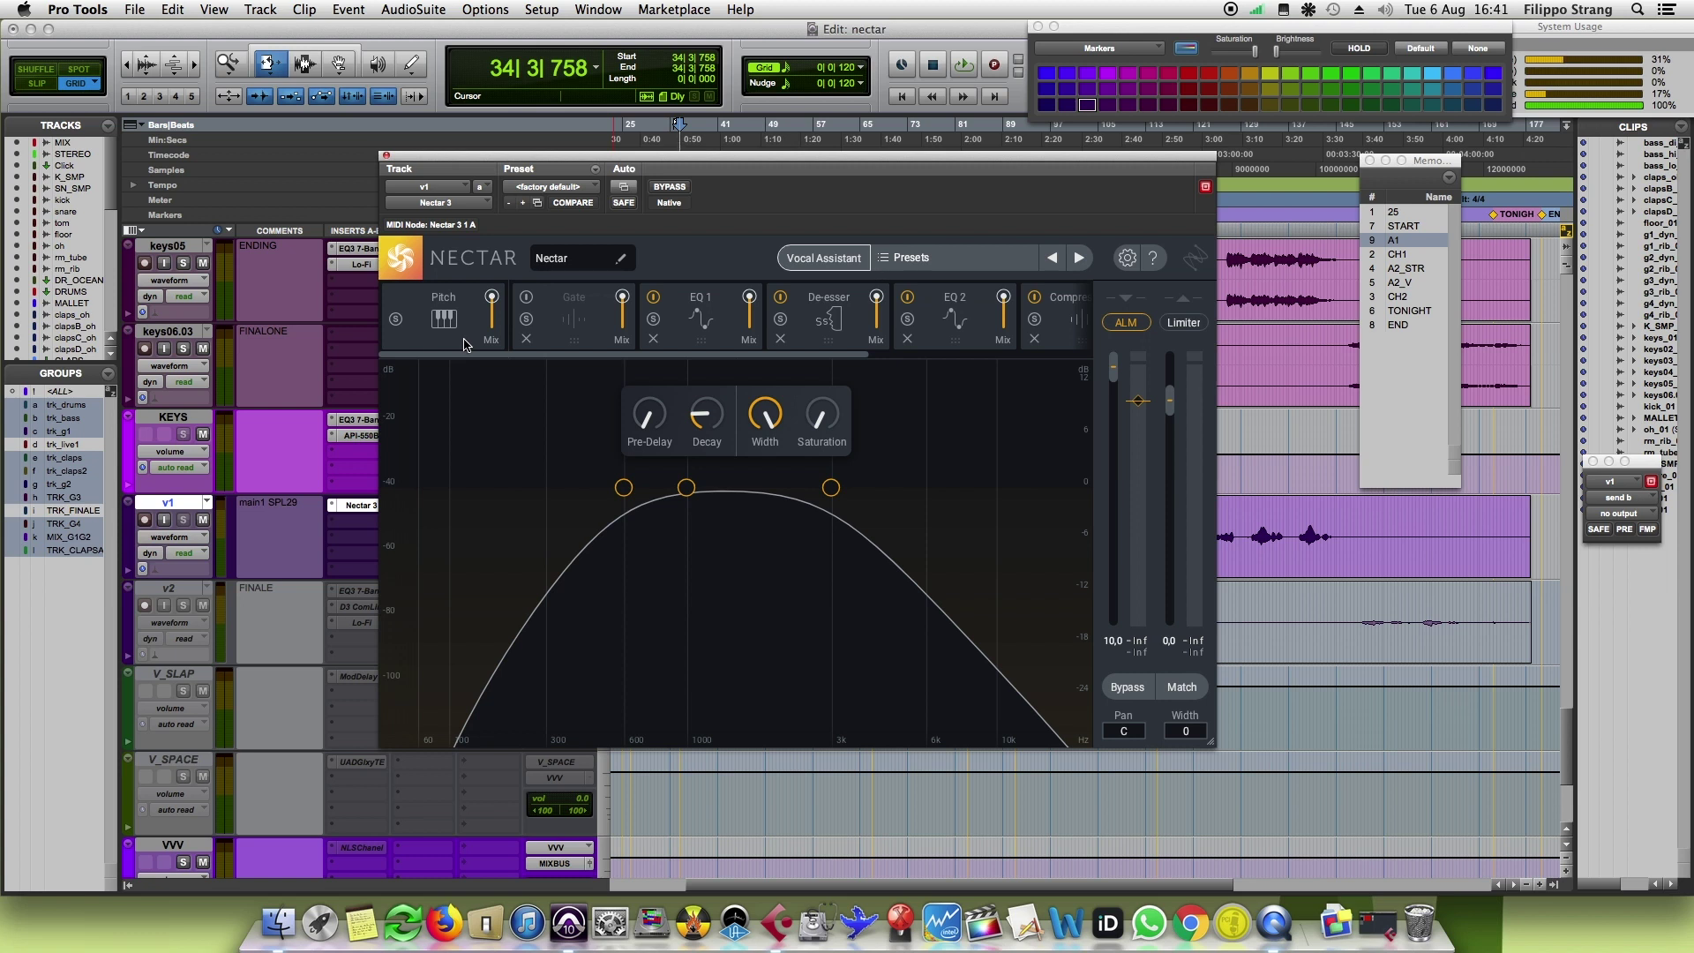
pyautogui.moveTo(596, 354); pyautogui.dragTo(541, 332)
pyautogui.moveTo(683, 358); pyautogui.dragTo(589, 344)
pyautogui.click(448, 300)
pyautogui.click(702, 300)
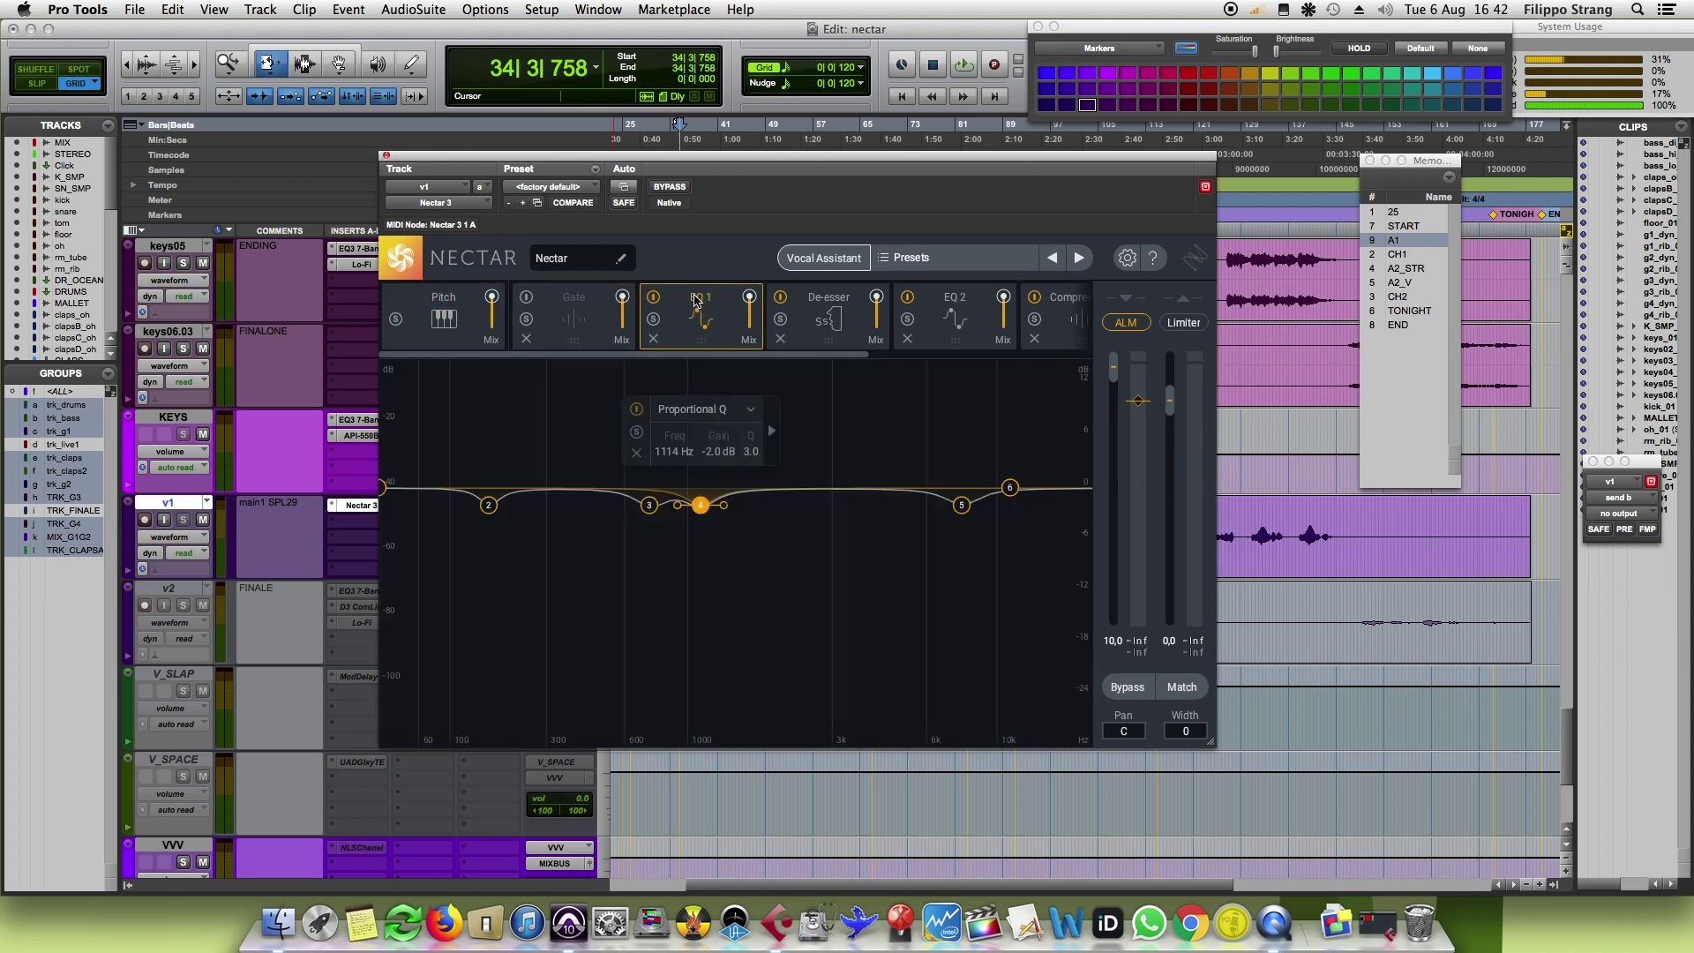
pyautogui.click(818, 307)
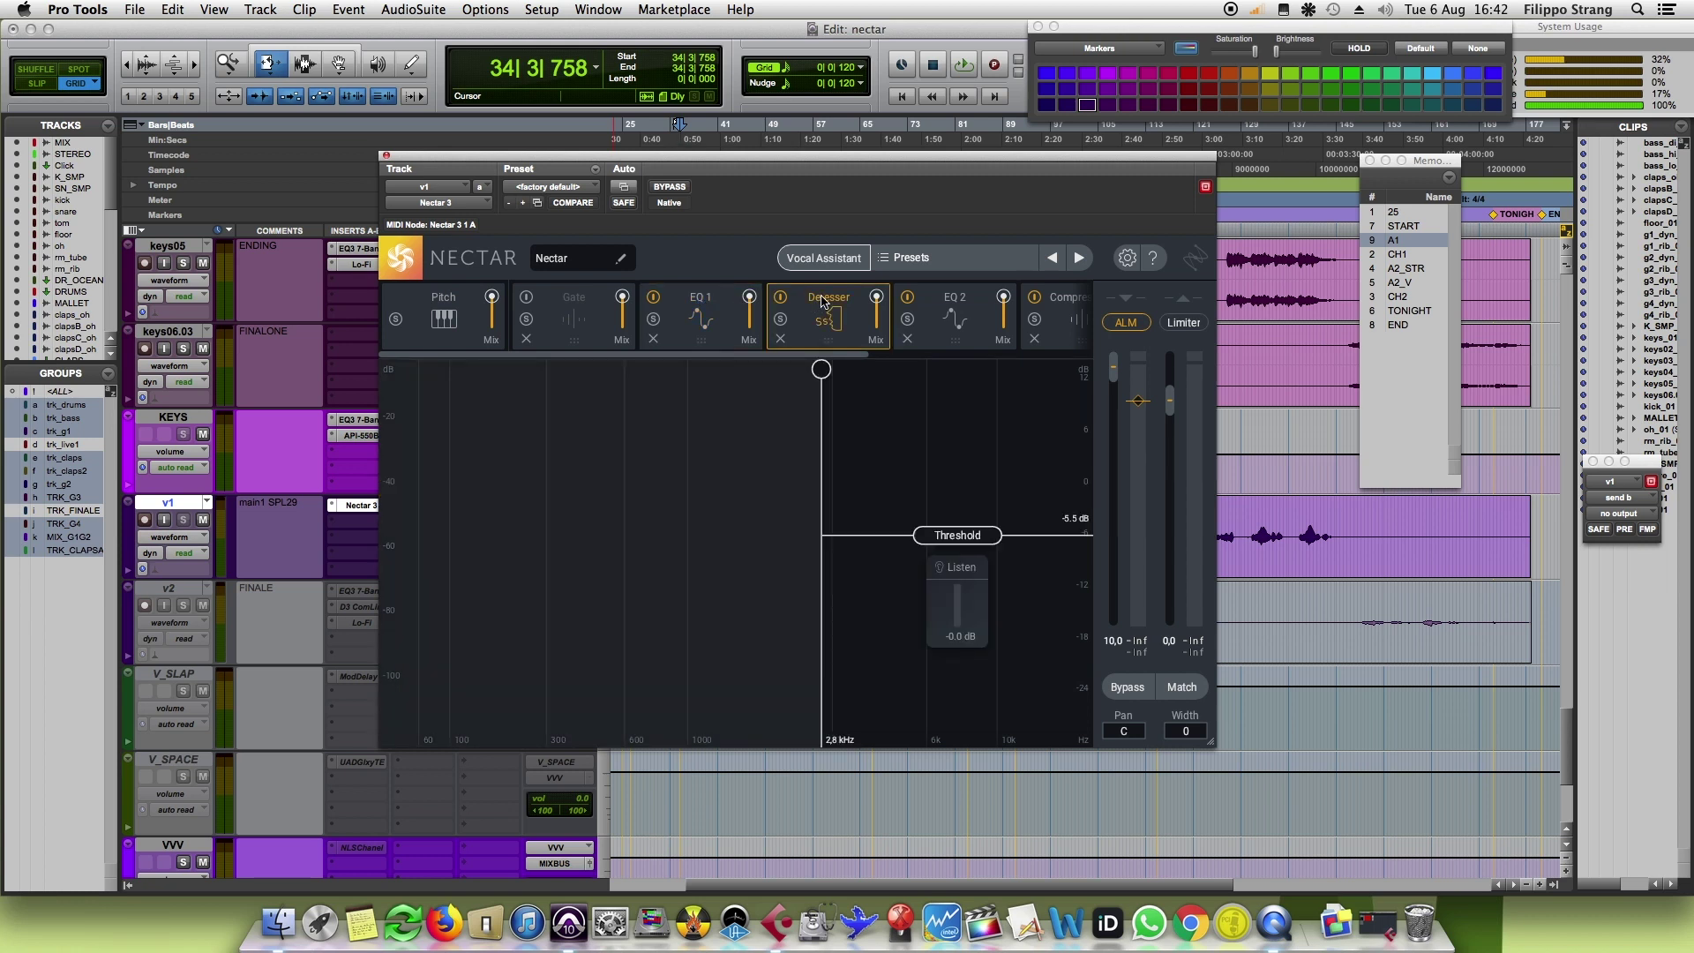
# Step: Show EQ 1, switch the module off and back on, and try out its Mix slider
pyautogui.click(700, 294)
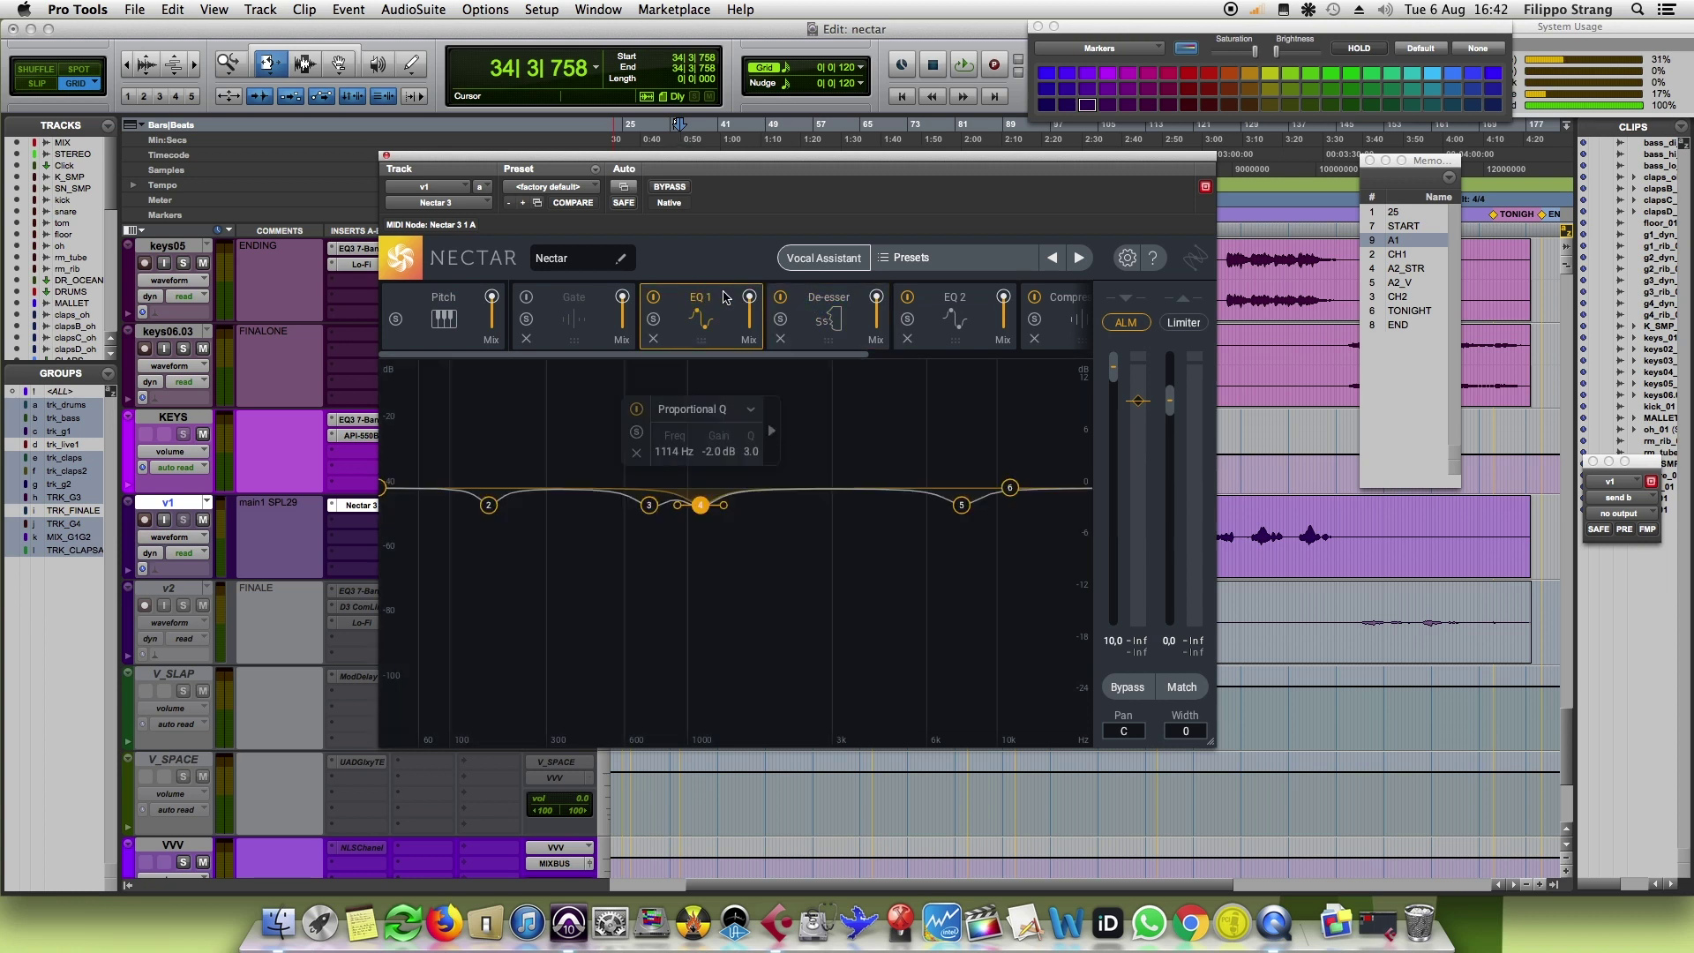
pyautogui.click(653, 297)
pyautogui.click(653, 297)
pyautogui.moveTo(753, 302)
pyautogui.click(736, 300)
pyautogui.moveTo(751, 301)
pyautogui.moveTo(750, 300); pyautogui.dragTo(751, 276)
# Step: Check the Auto Level Mode and its target level, and add a Saturation module at the end of the chain
pyautogui.moveTo(826, 355); pyautogui.dragTo(1053, 370)
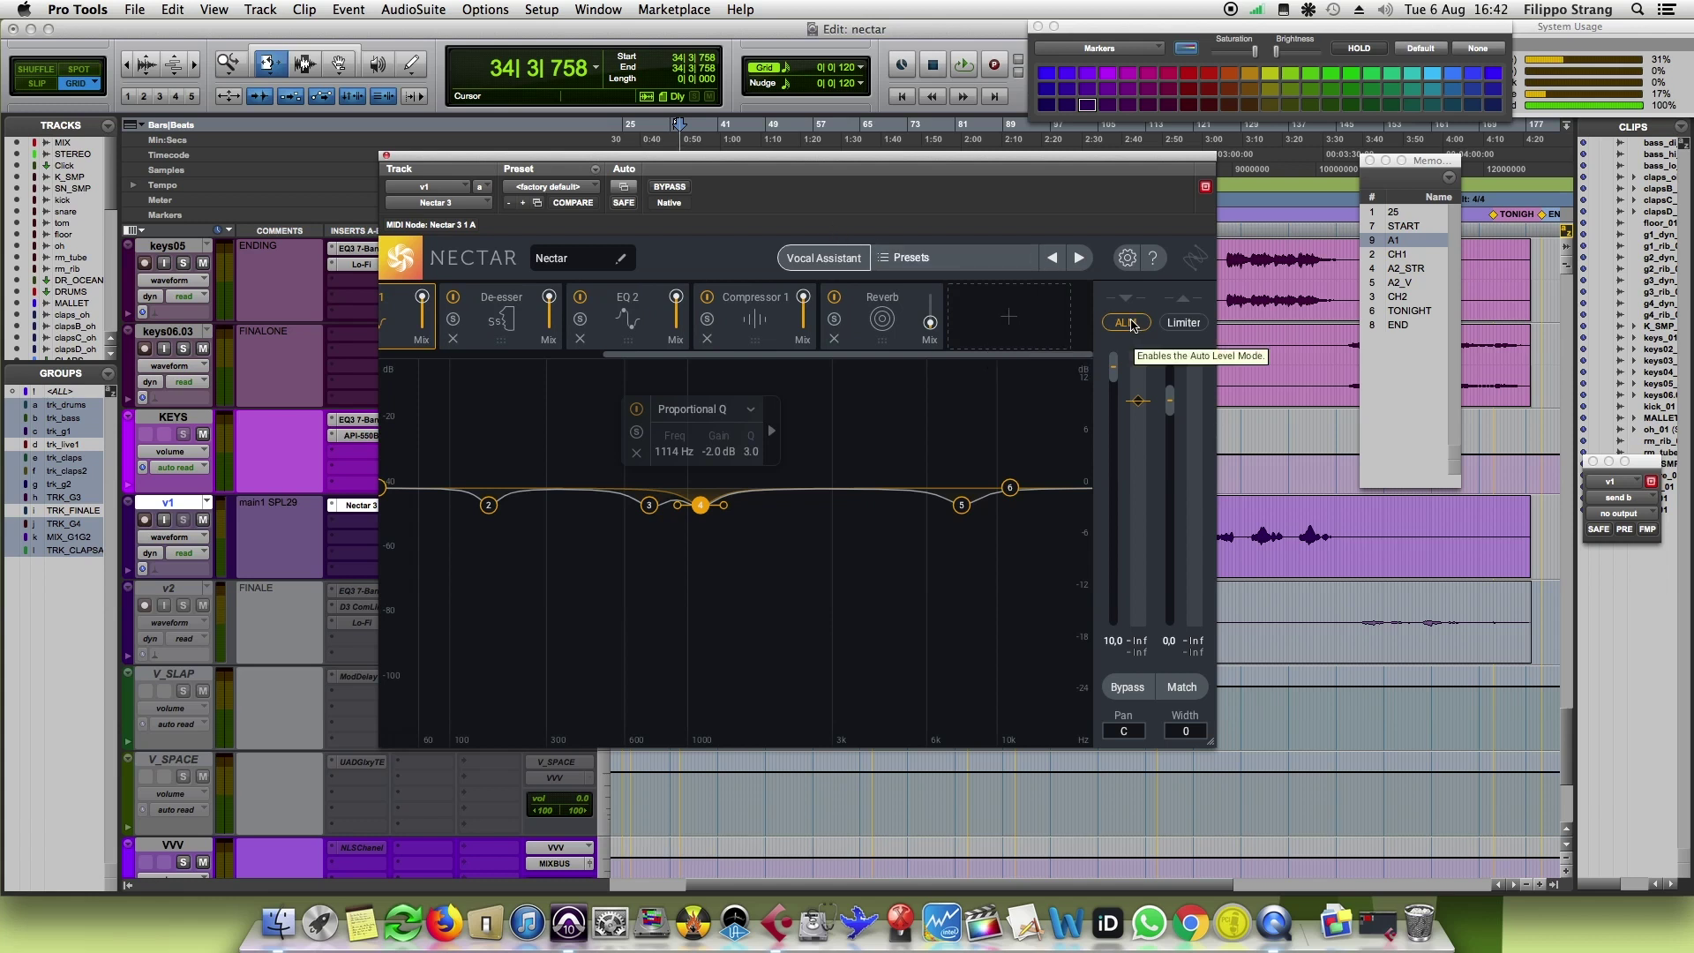
pyautogui.moveTo(1152, 404)
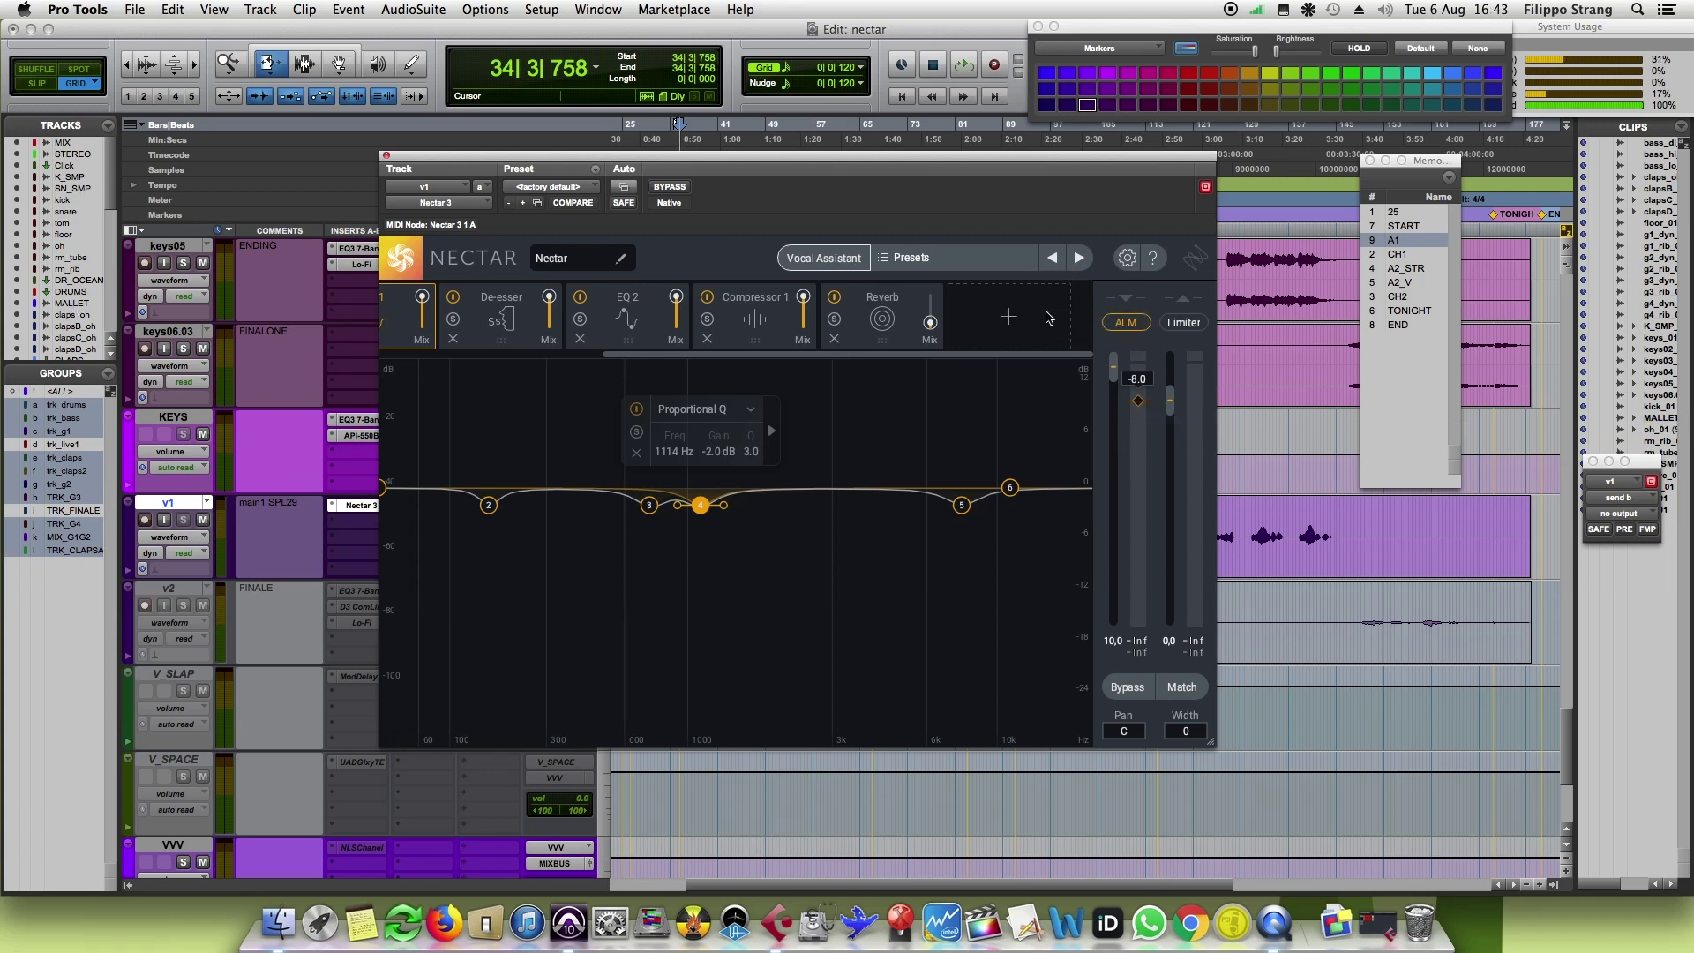
pyautogui.click(1049, 318)
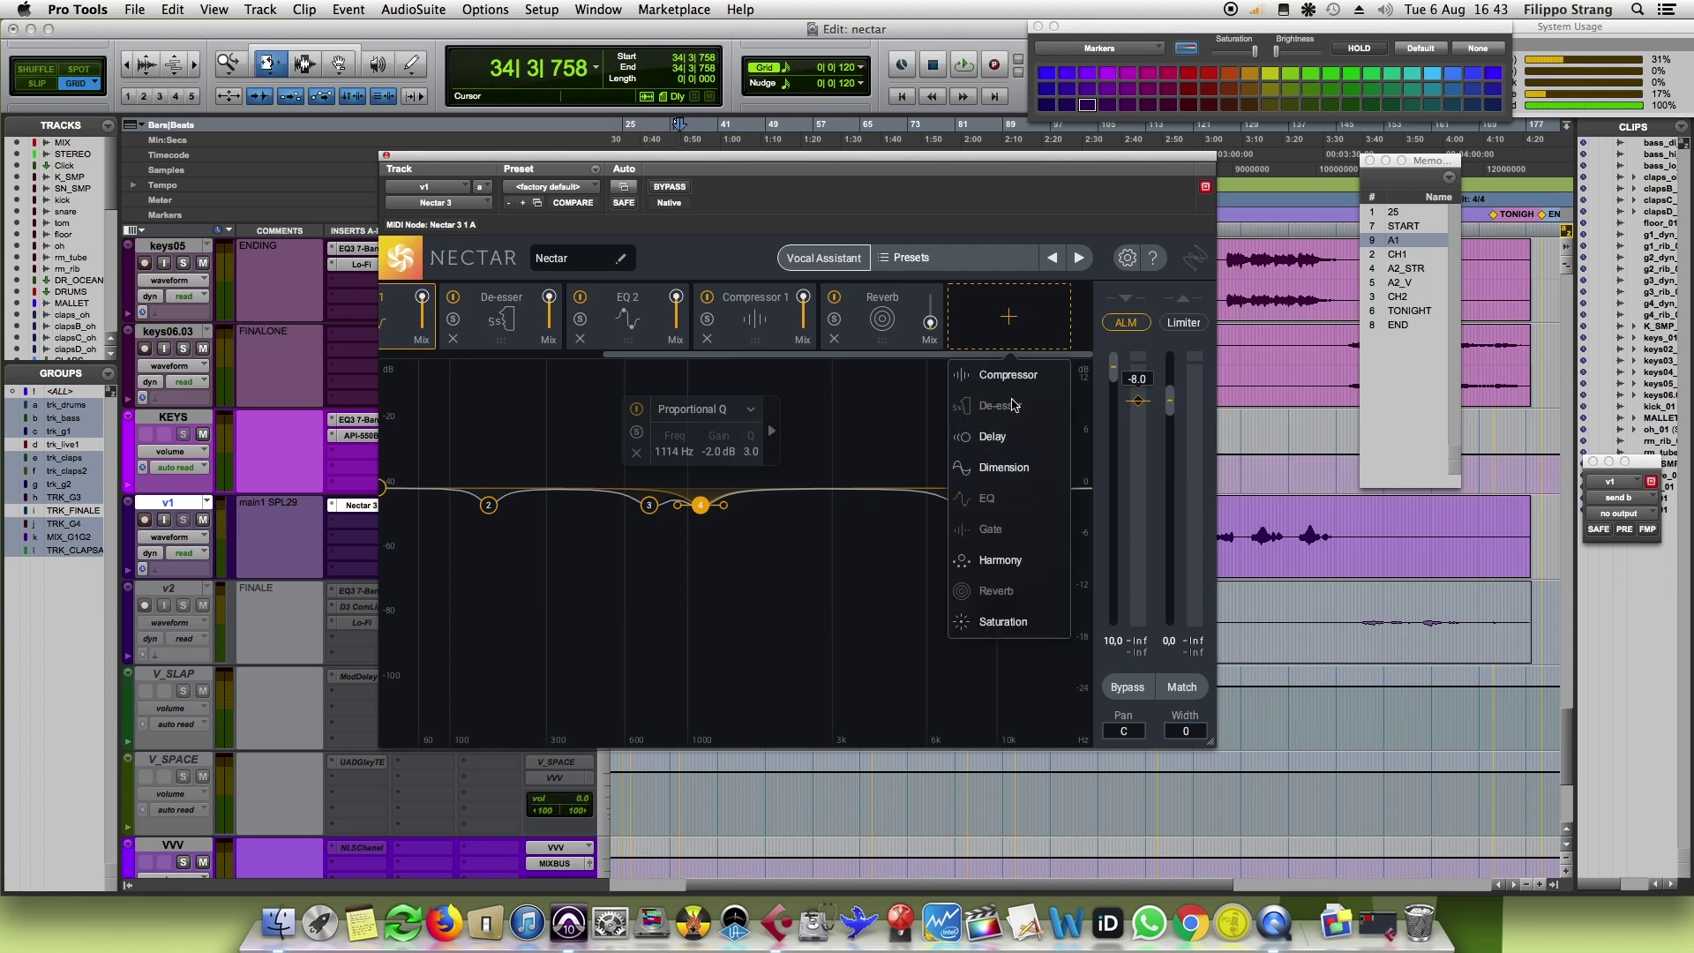
pyautogui.click(1006, 628)
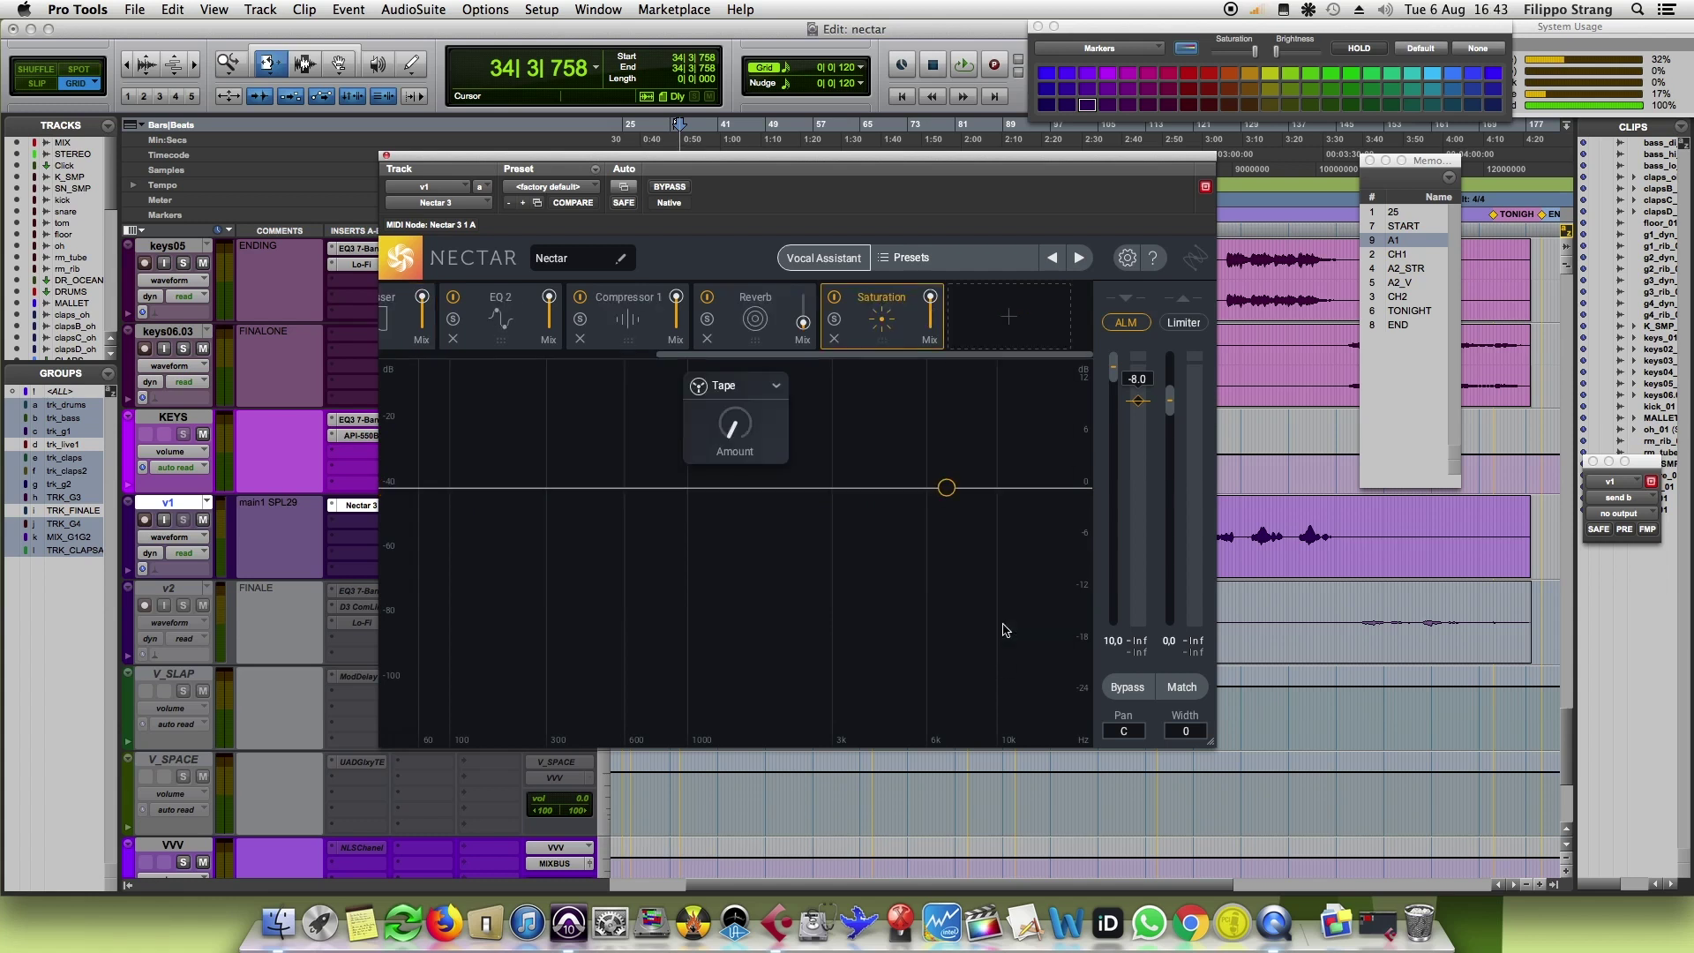
# Step: Solo the VVV vocal bus during playback and review the Saturation module's modes, keeping Tape selected
pyautogui.press('space')
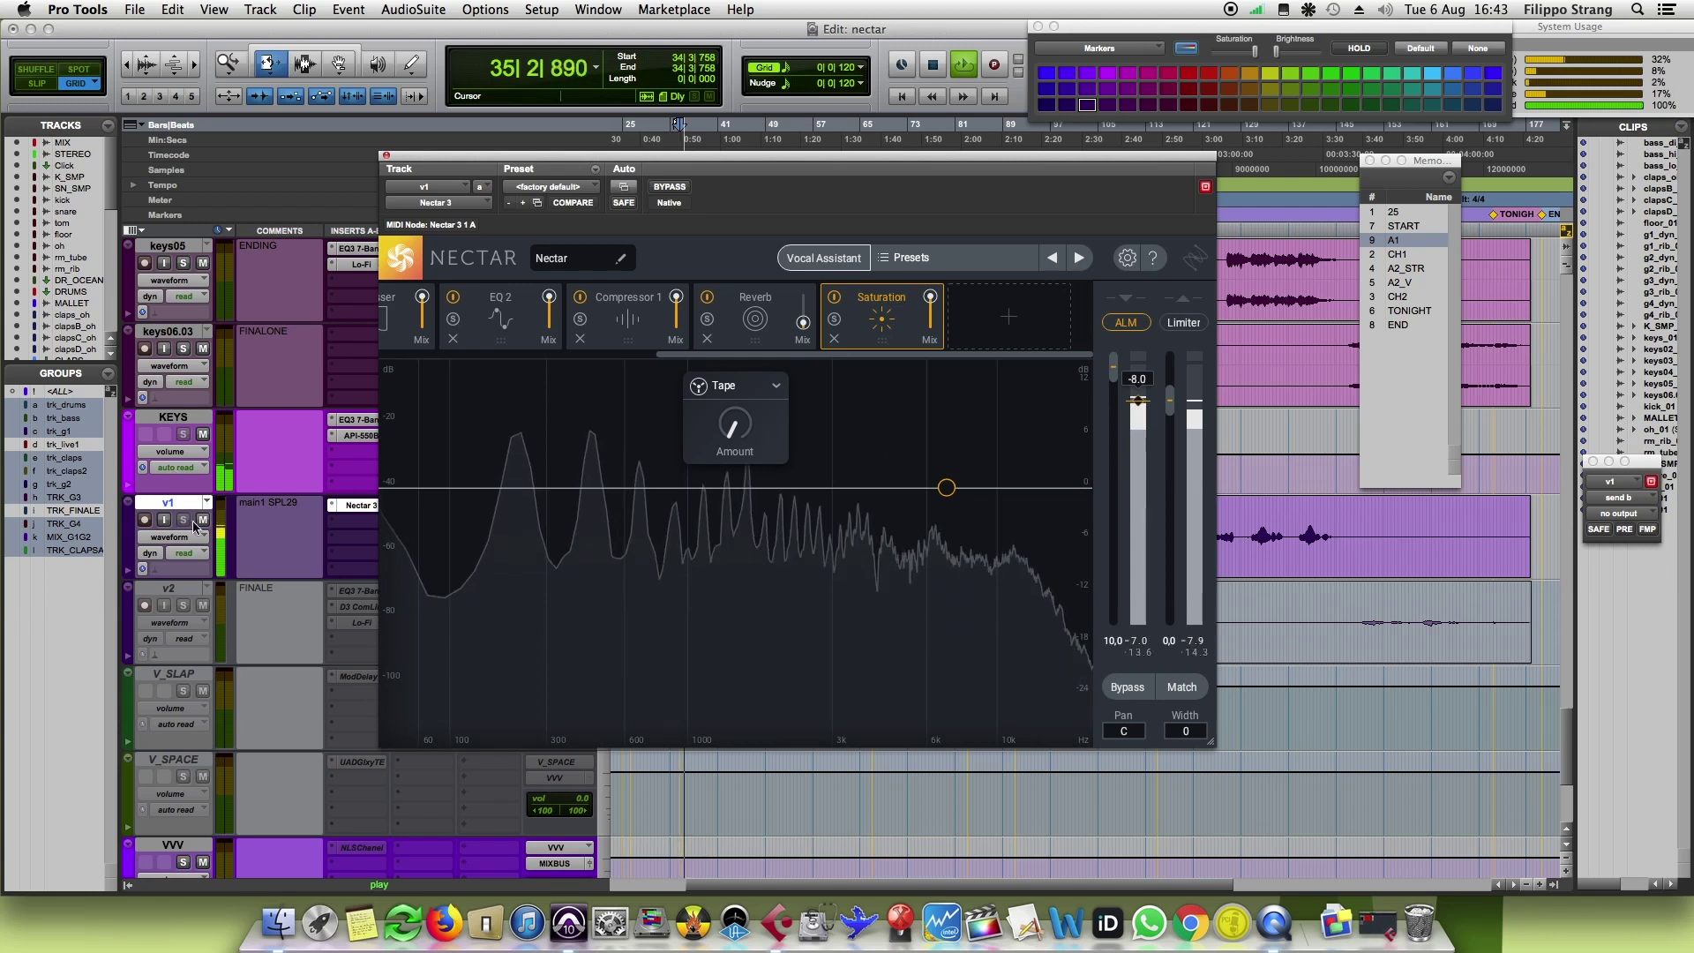
pyautogui.click(183, 862)
pyautogui.click(776, 386)
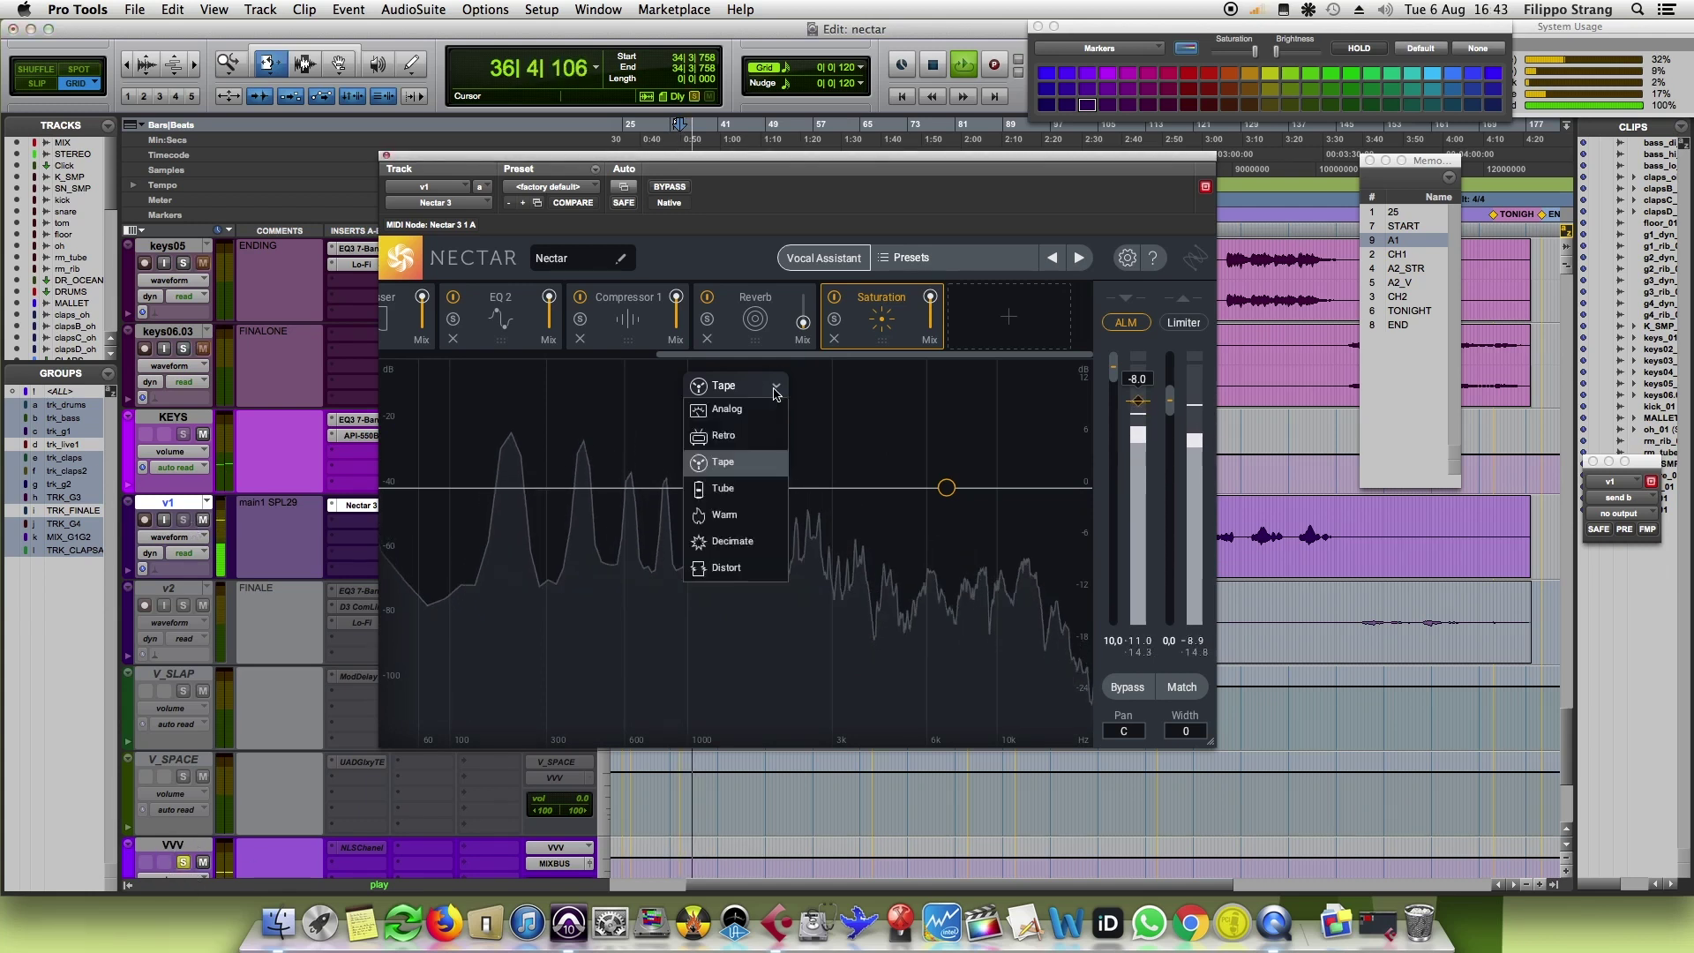
pyautogui.click(776, 388)
pyautogui.press('space')
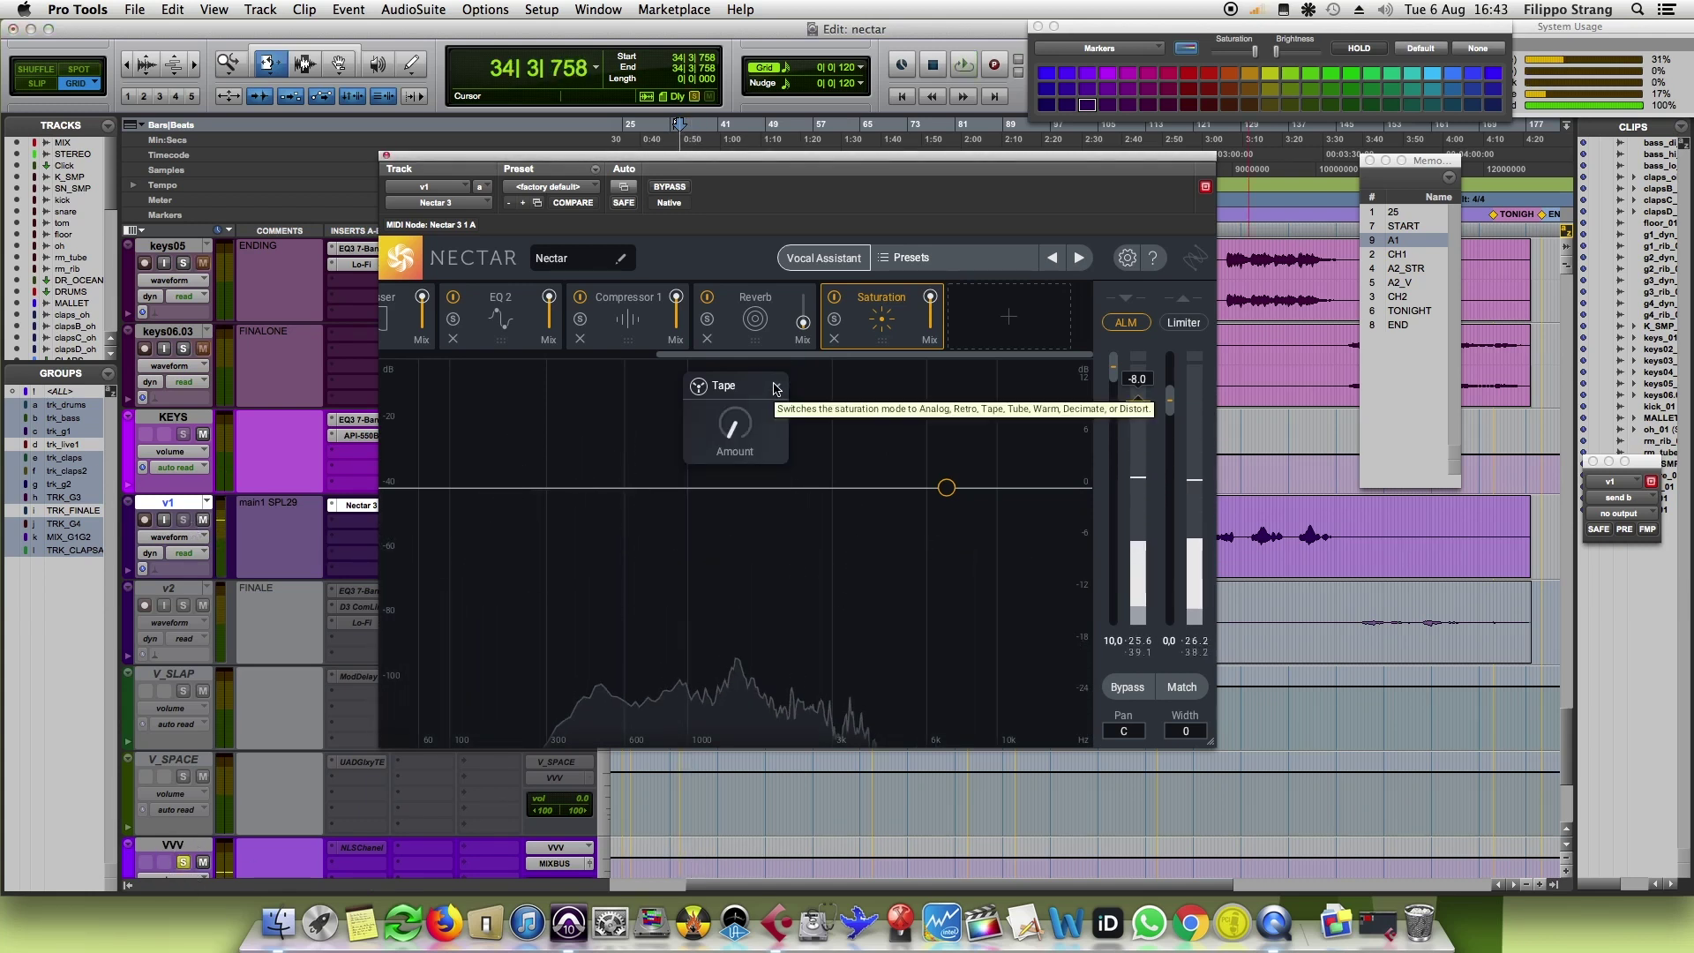
pyautogui.click(776, 387)
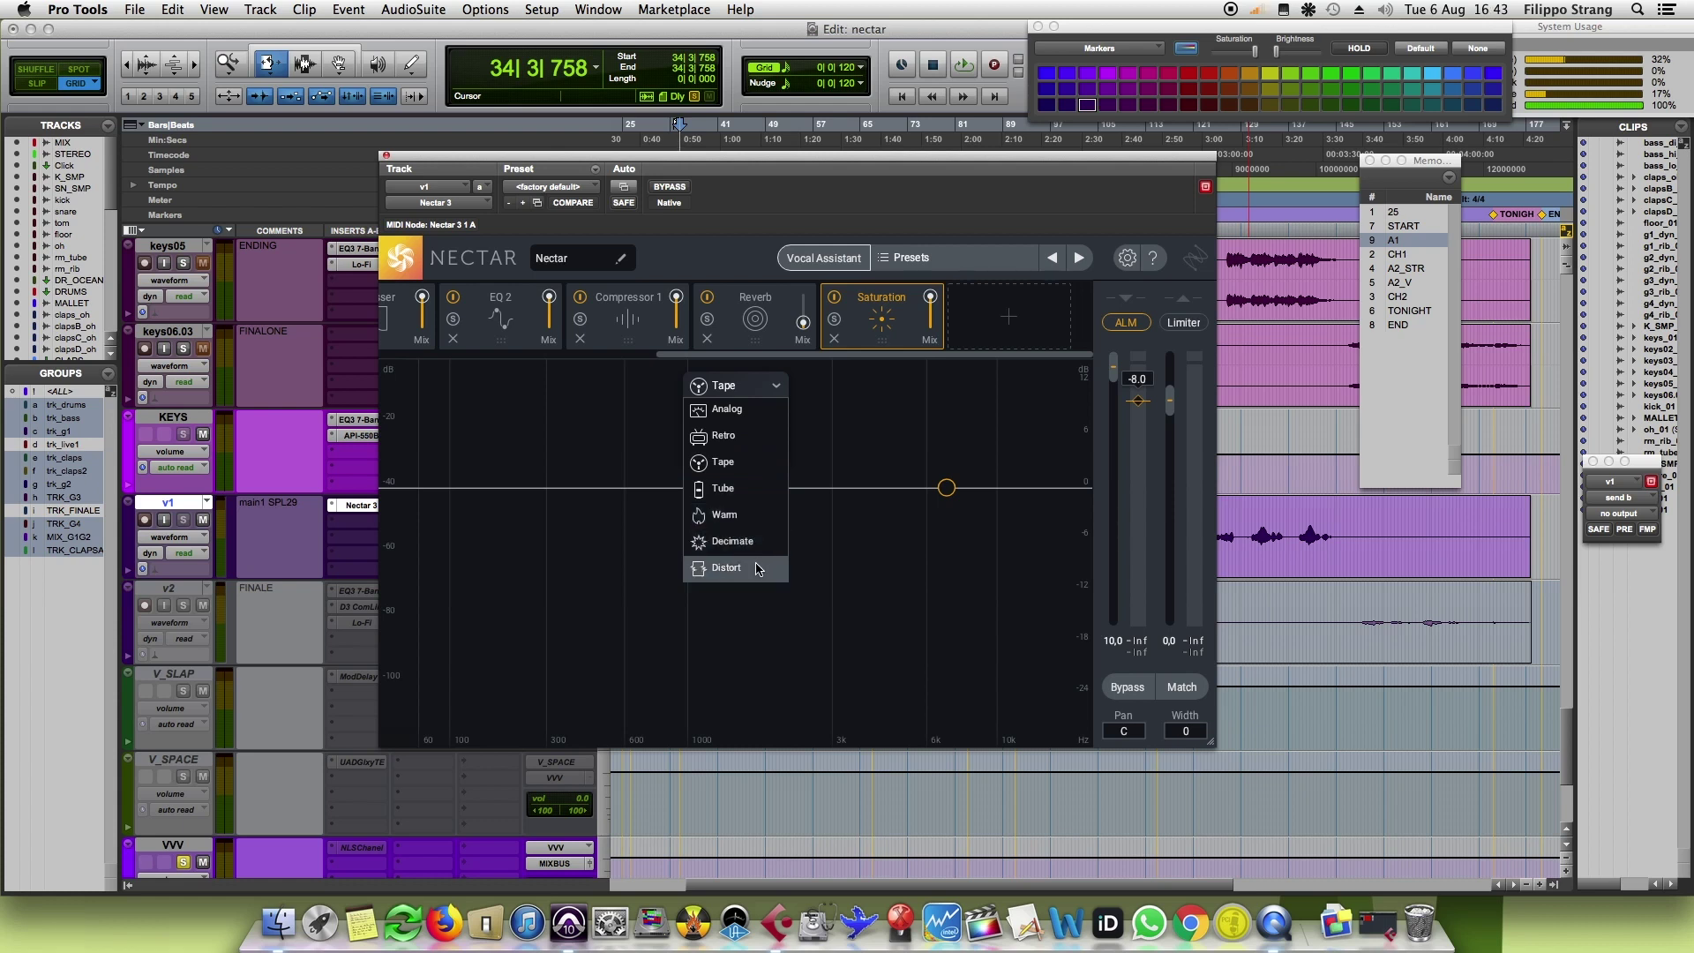
pyautogui.click(751, 465)
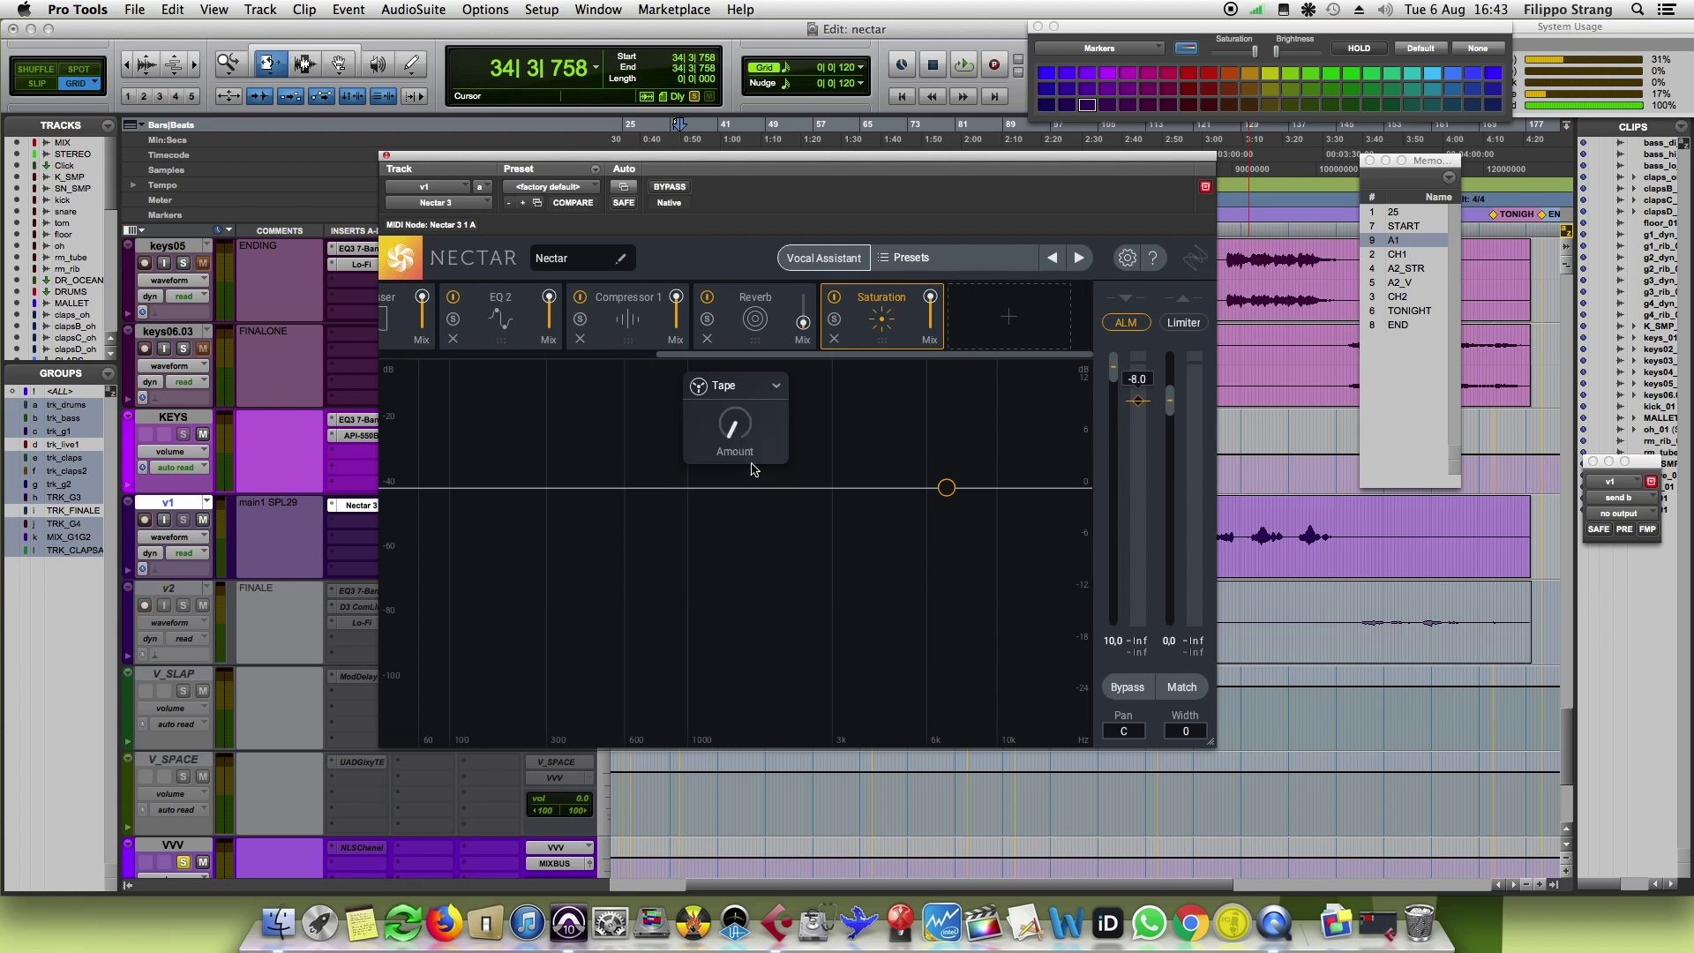
# Step: Raise the Saturation module's Tape Amount while auditioning the soloed vocal
pyautogui.press('space')
pyautogui.moveTo(723, 445); pyautogui.dragTo(763, 385)
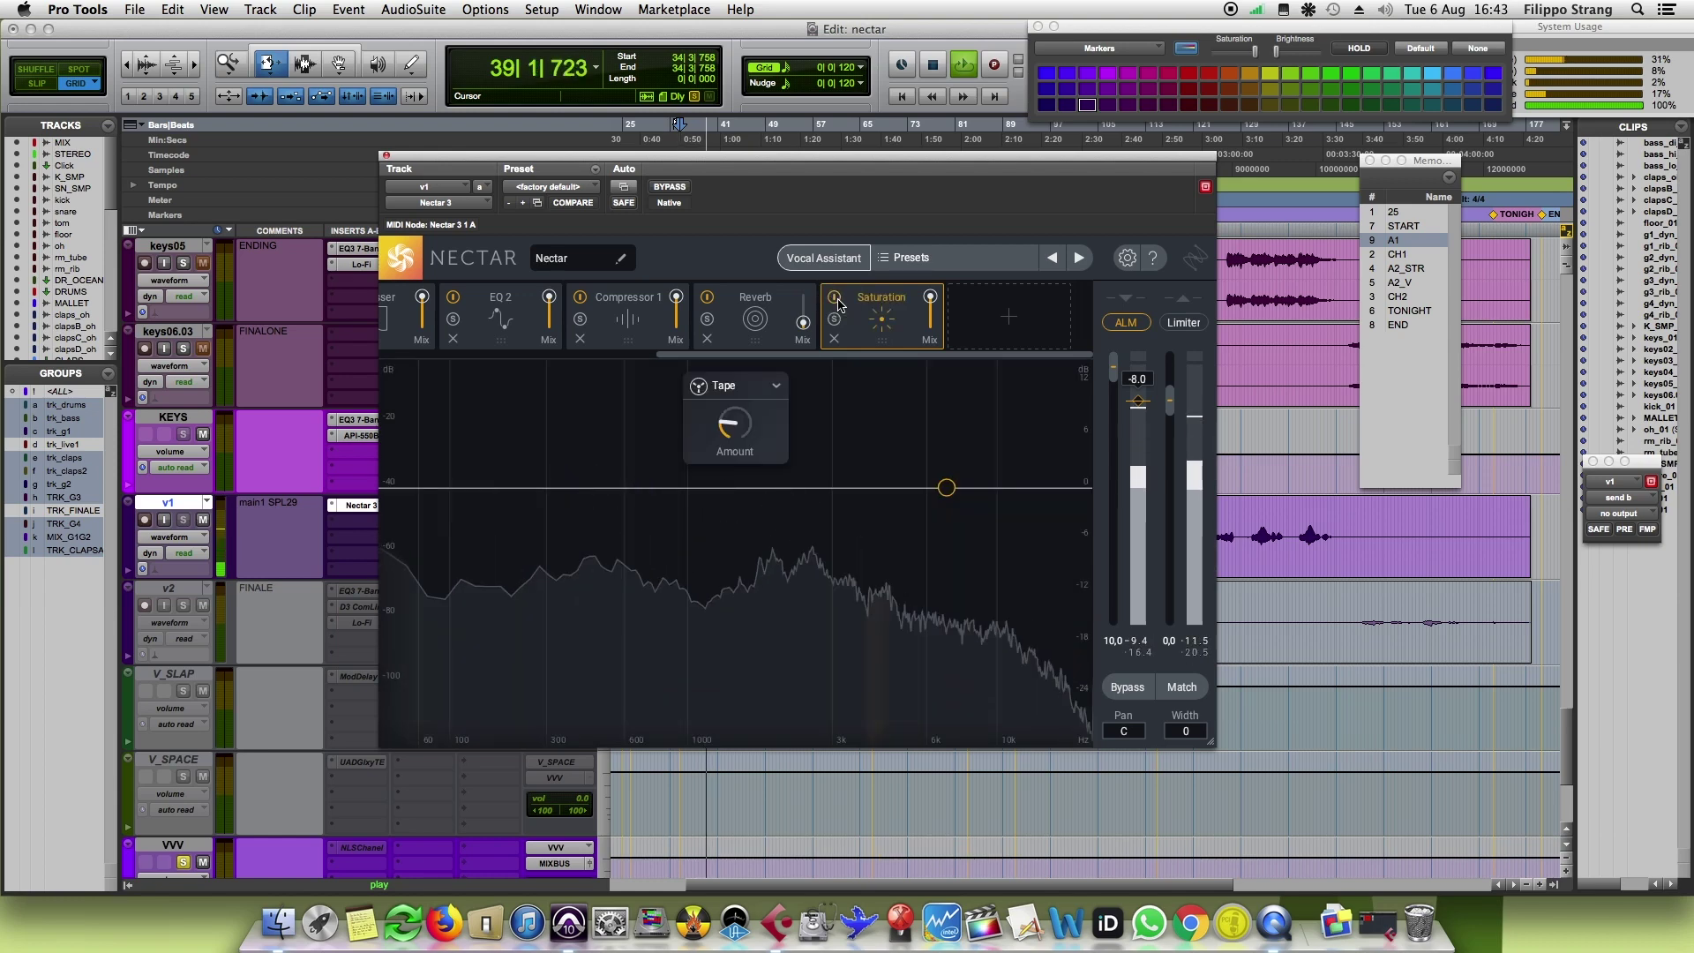
pyautogui.press('space')
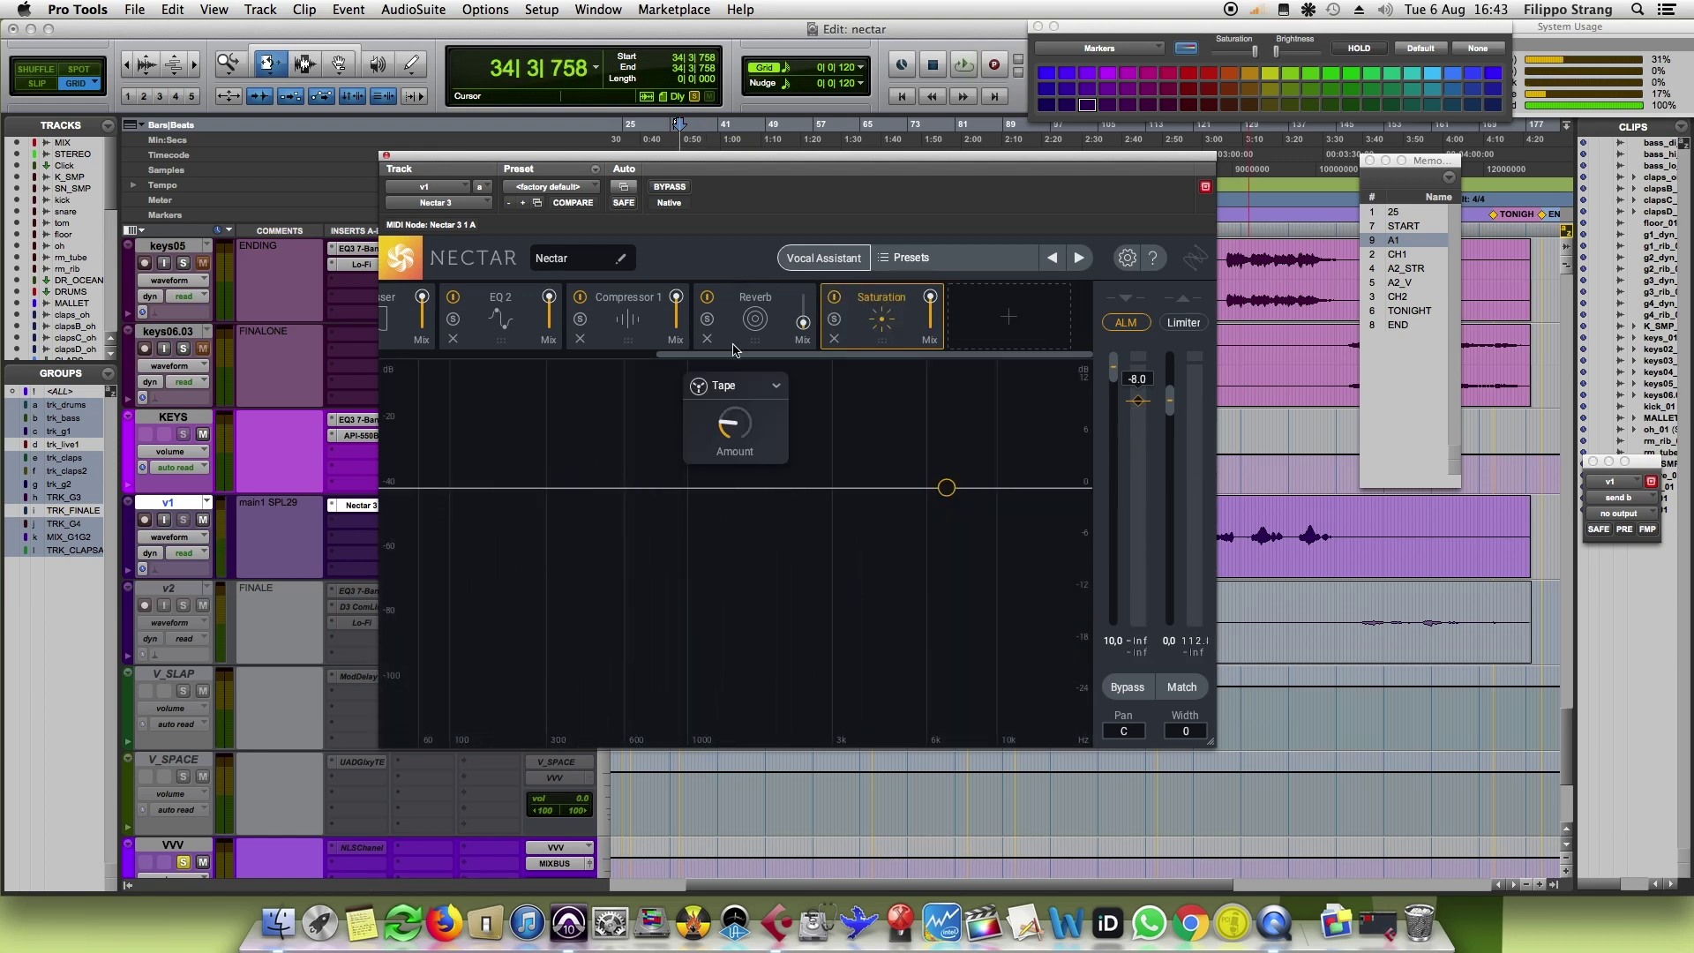
pyautogui.moveTo(744, 354); pyautogui.dragTo(976, 394)
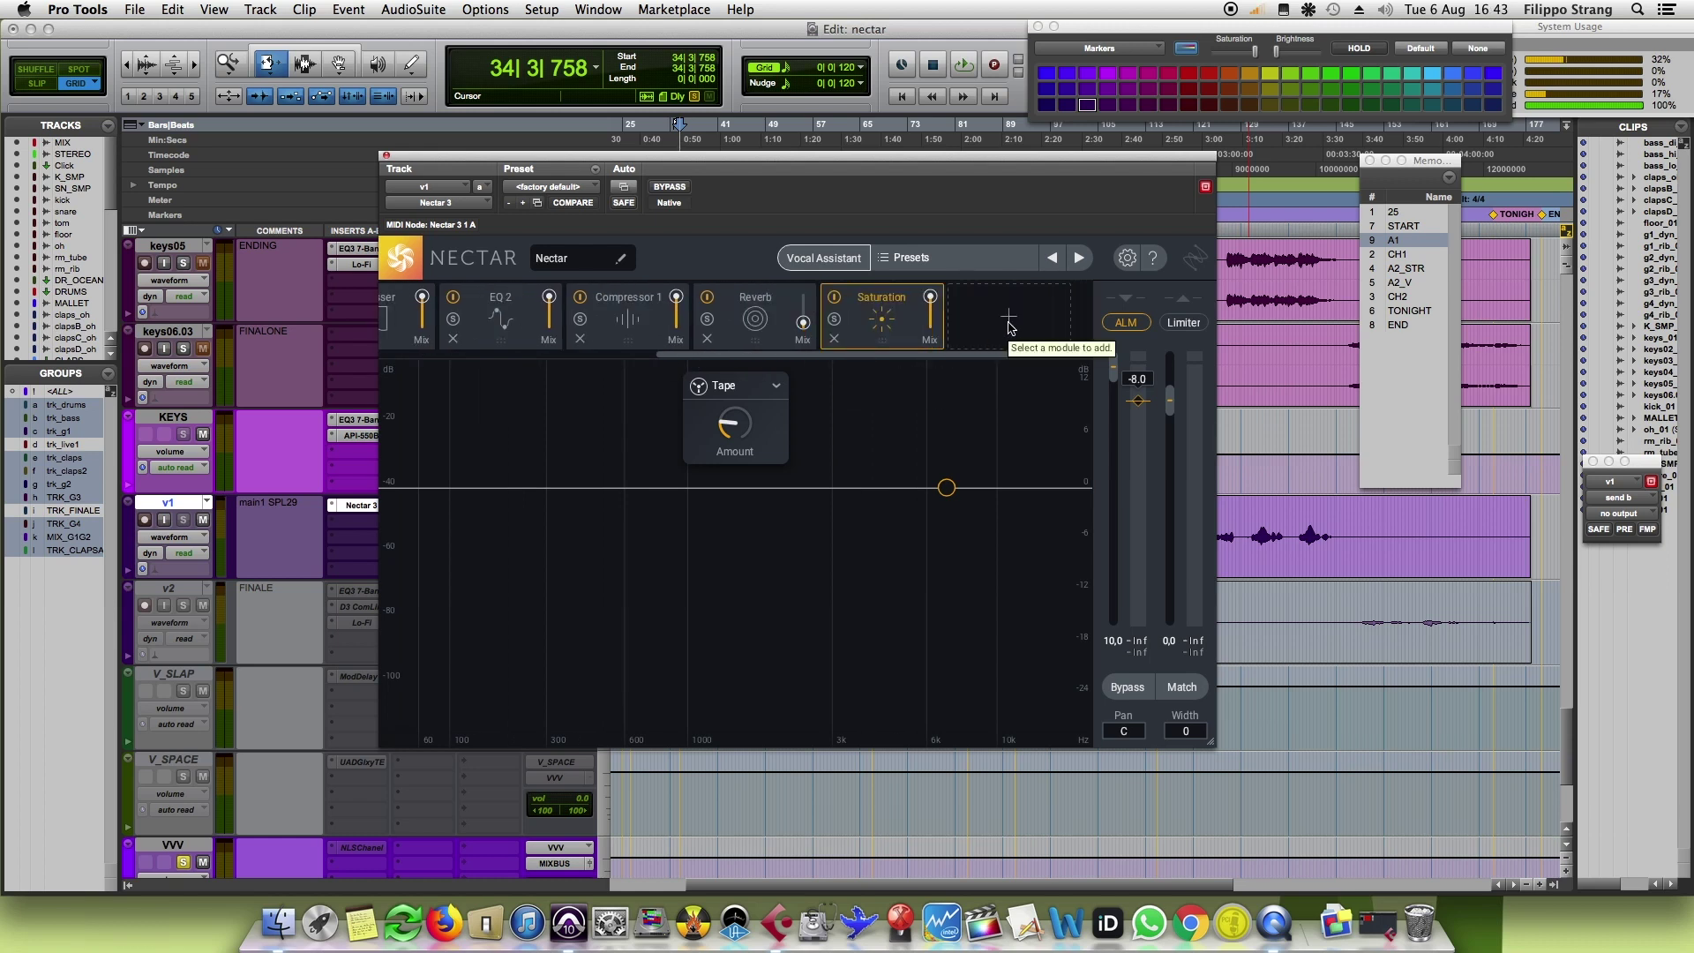
# Step: Move the Saturation filter node down into the midrange and slightly below zero during playback to gently reduce the highs
pyautogui.moveTo(942, 492); pyautogui.dragTo(563, 525)
pyautogui.press('space')
pyautogui.moveTo(686, 521); pyautogui.dragTo(798, 502)
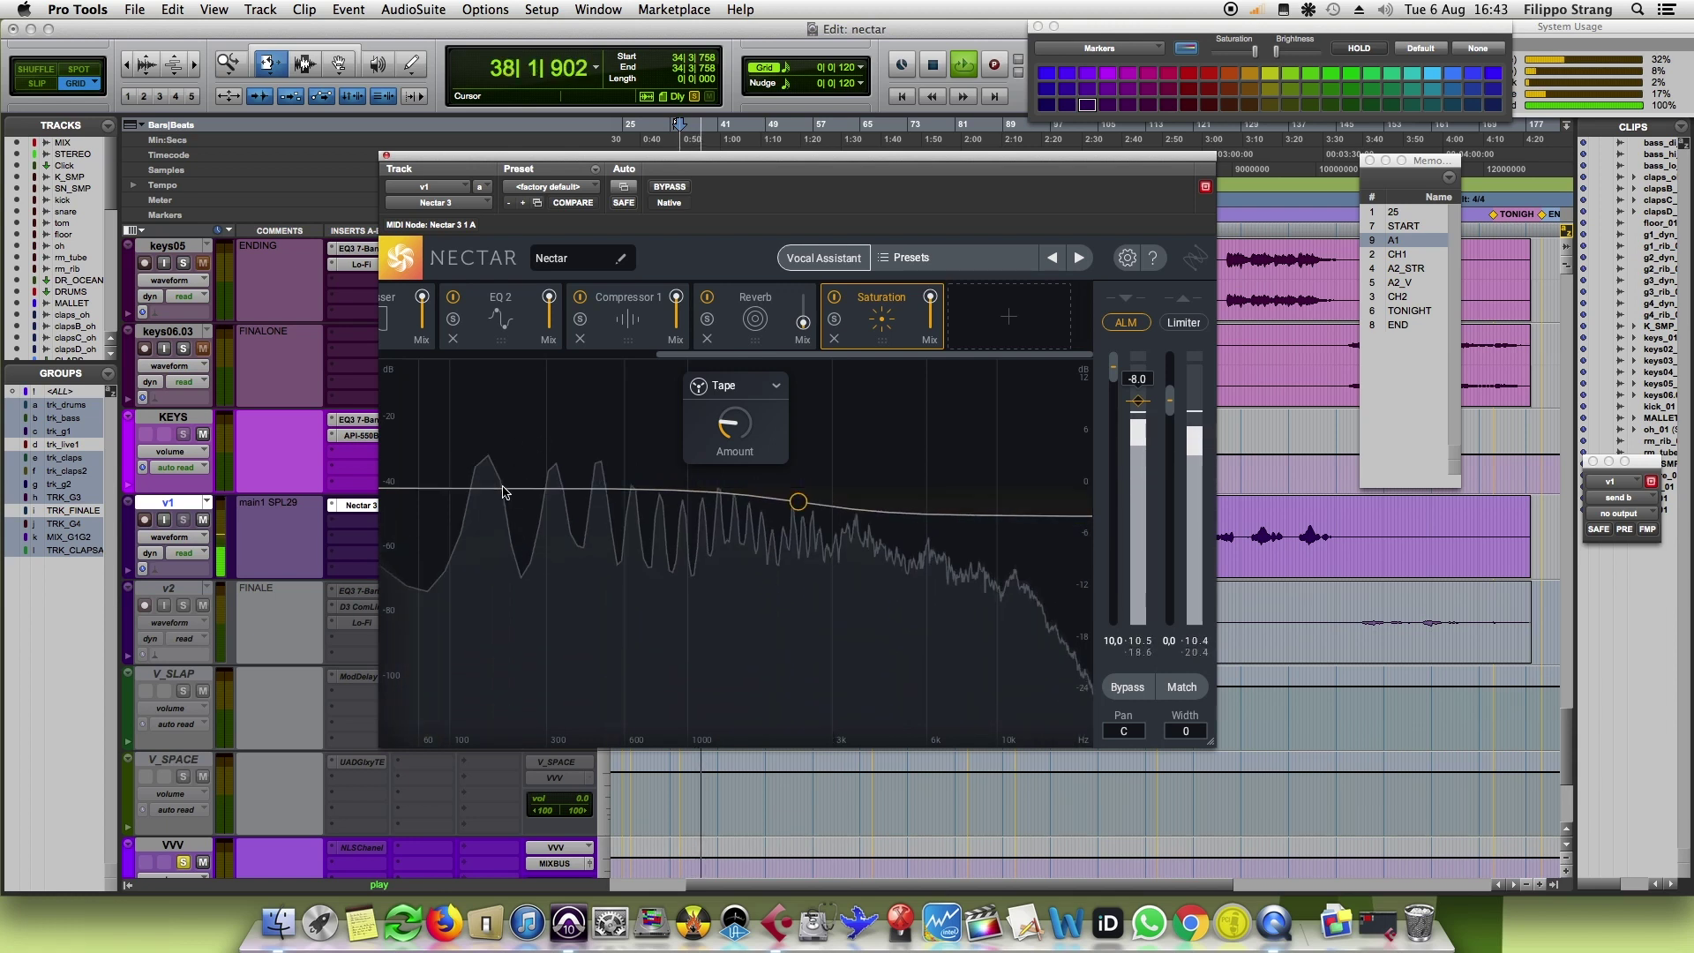
pyautogui.press('space')
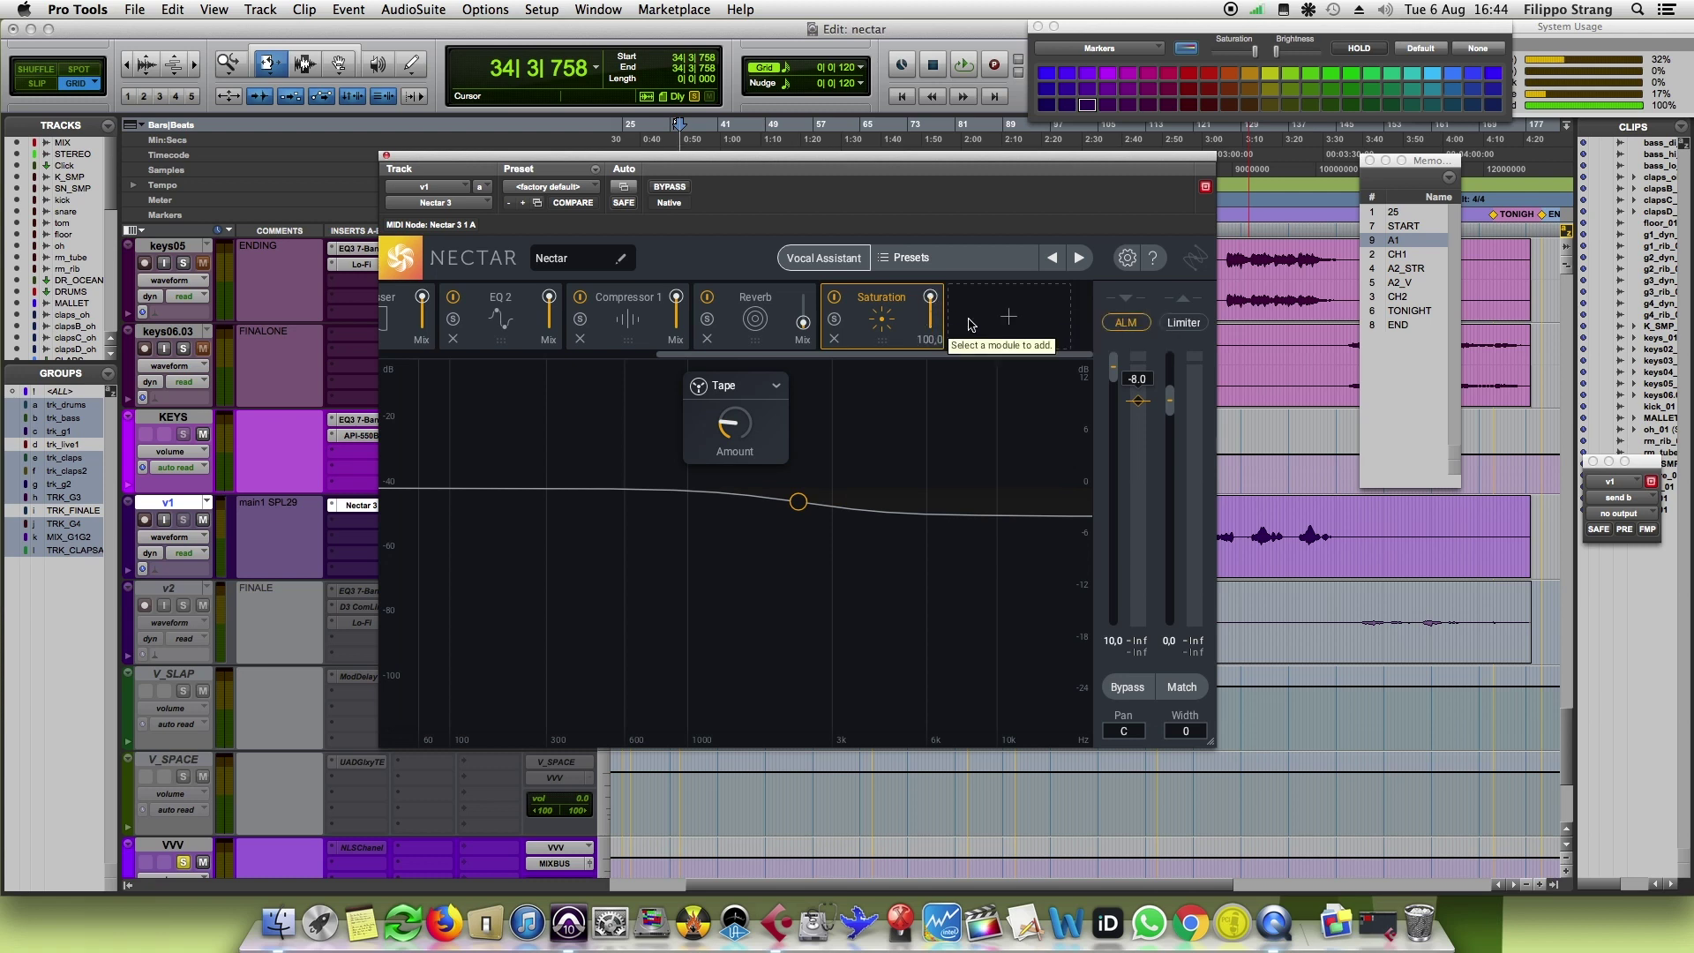
# Step: Try a Harmony module at the end of the chain and remove it again
pyautogui.click(971, 323)
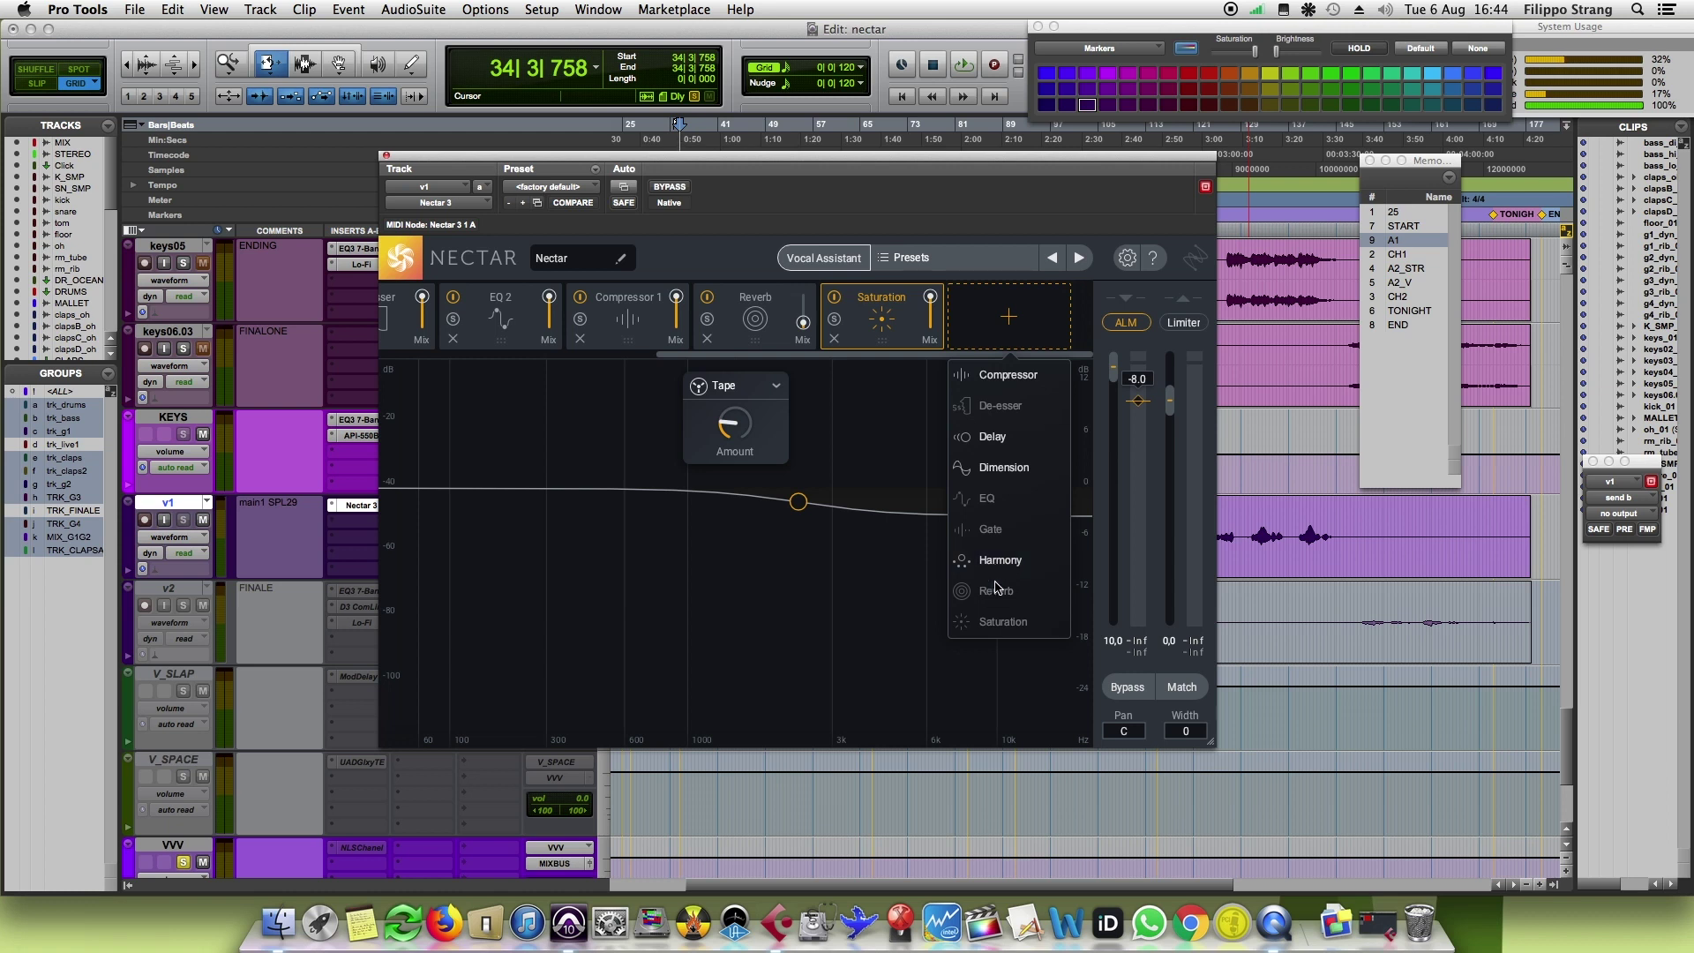
pyautogui.click(998, 565)
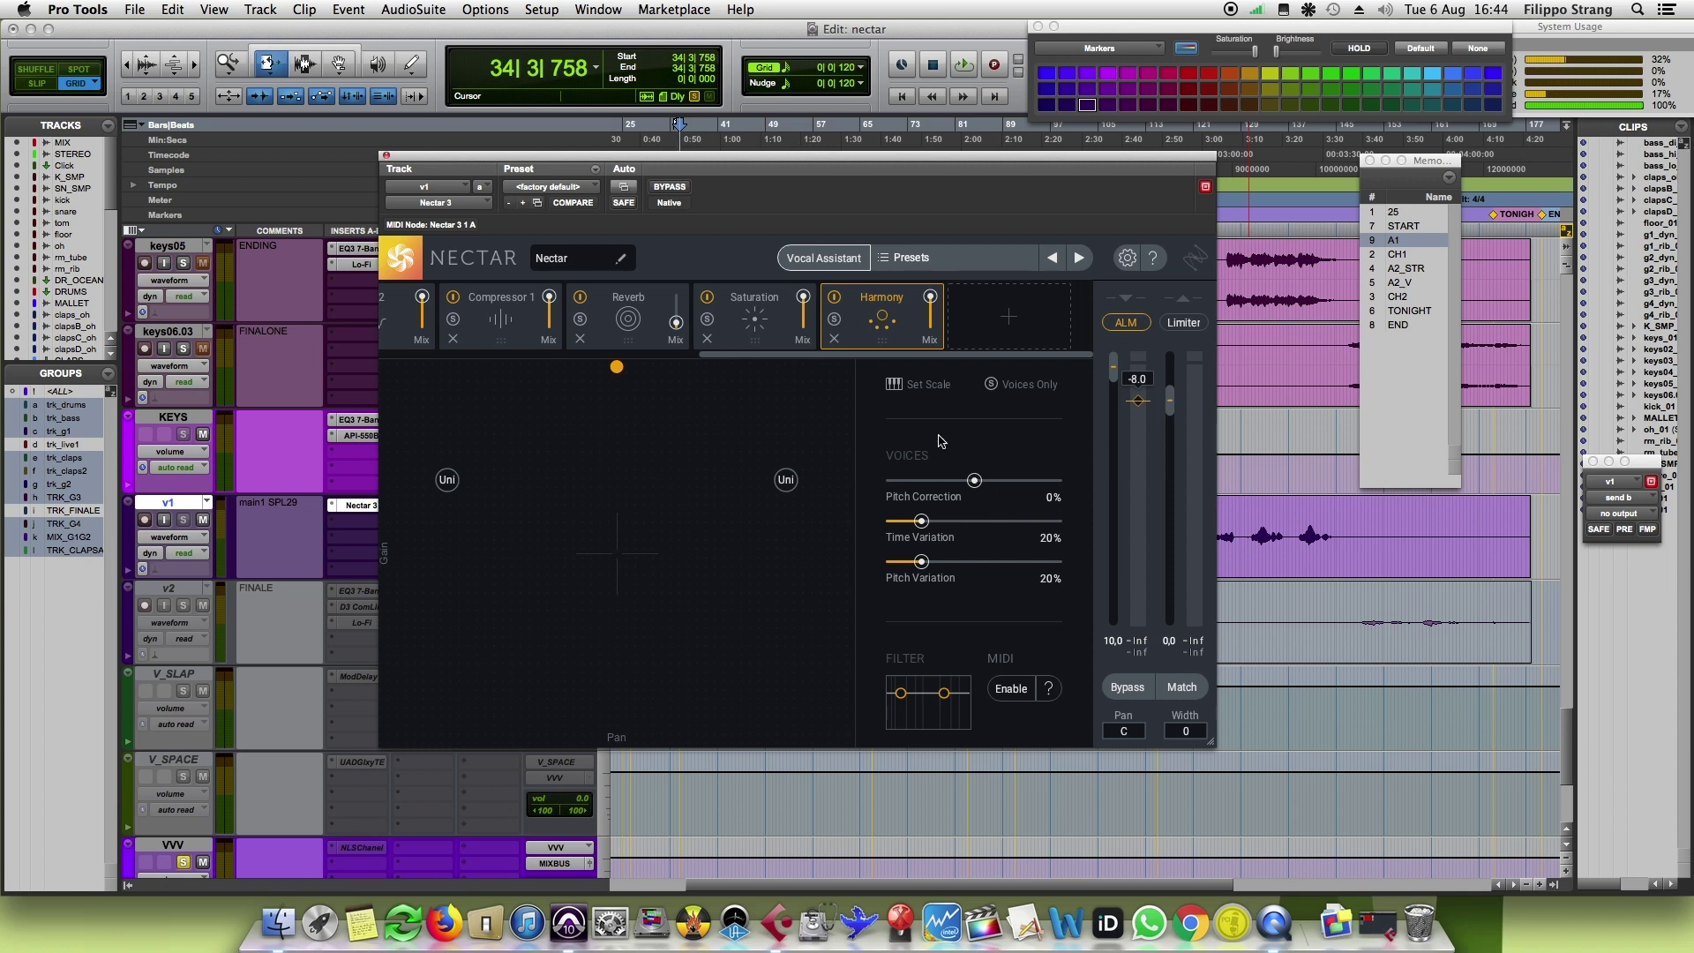
pyautogui.click(834, 340)
# Step: Add a Delay module at the end of the chain with 8% Feedback, tempo sync off and a delay time of 121 ms
pyautogui.click(1015, 318)
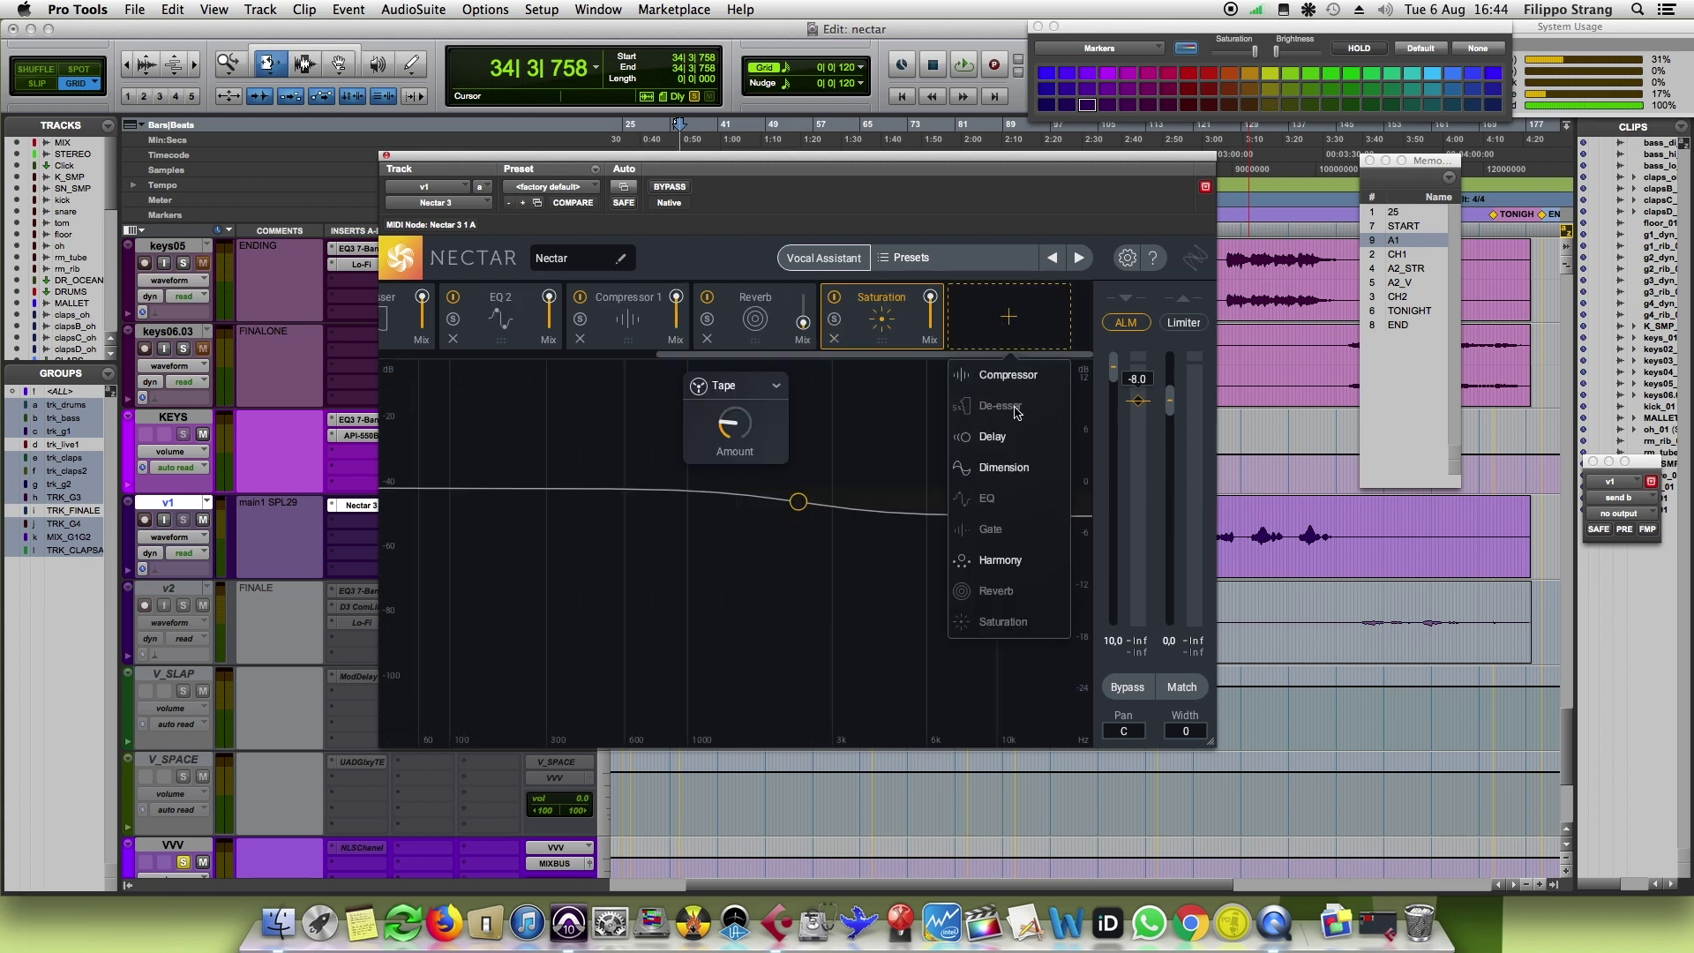
pyautogui.click(1013, 435)
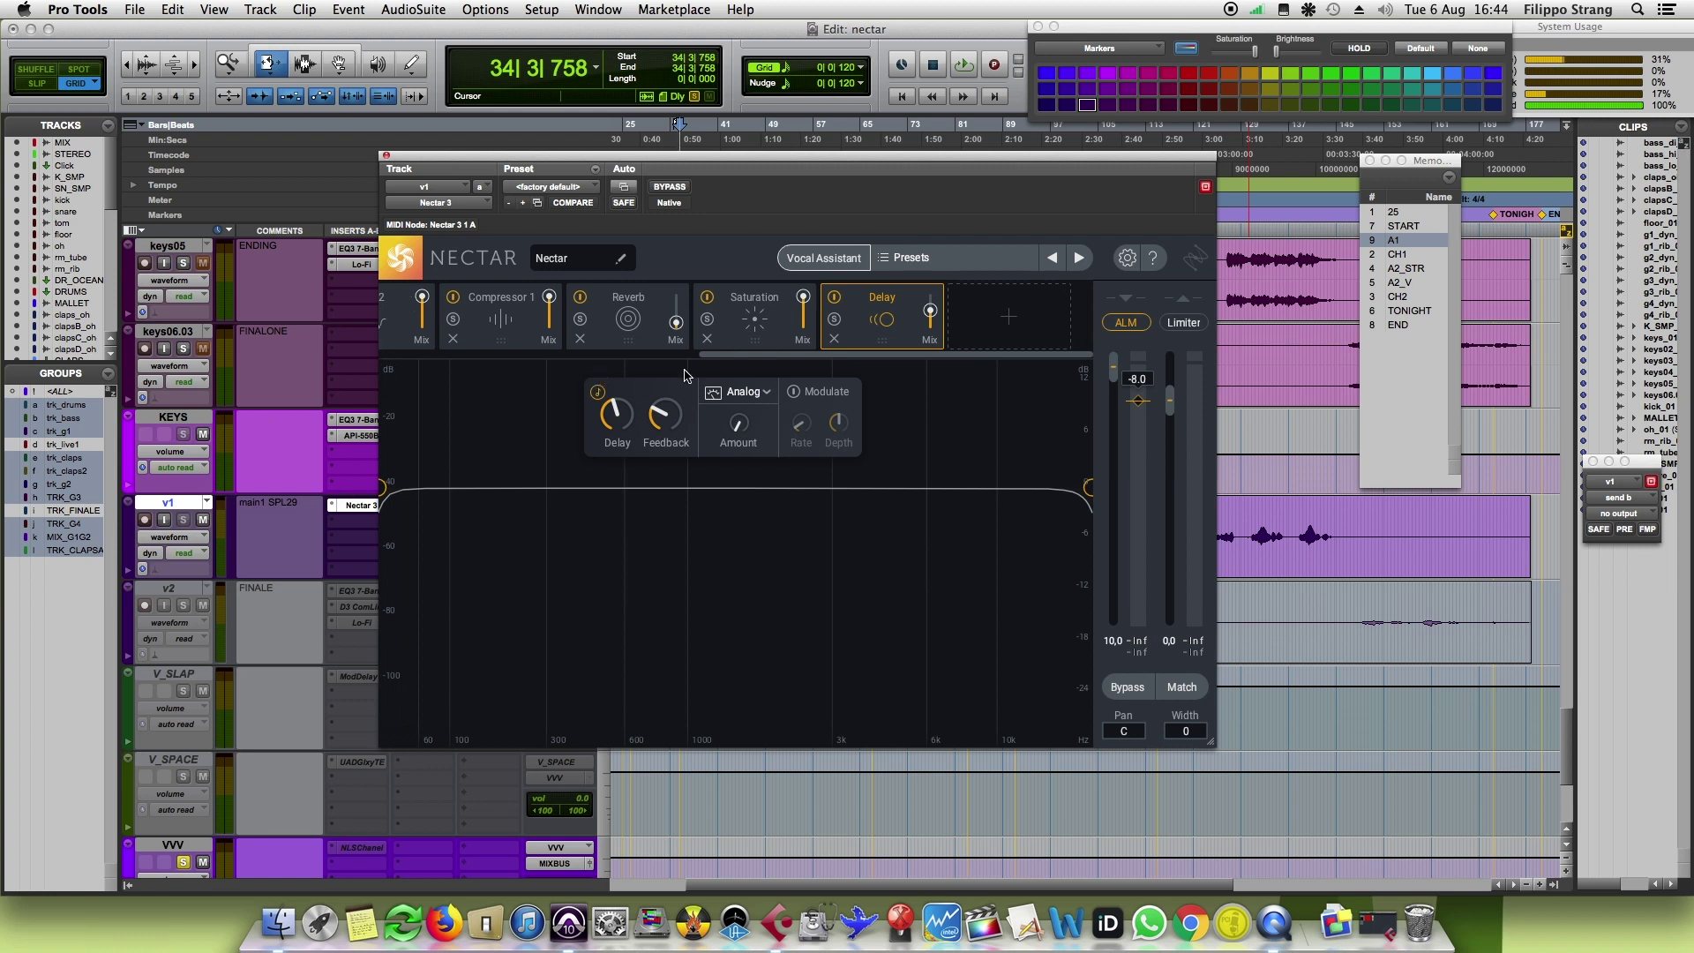
pyautogui.press('space')
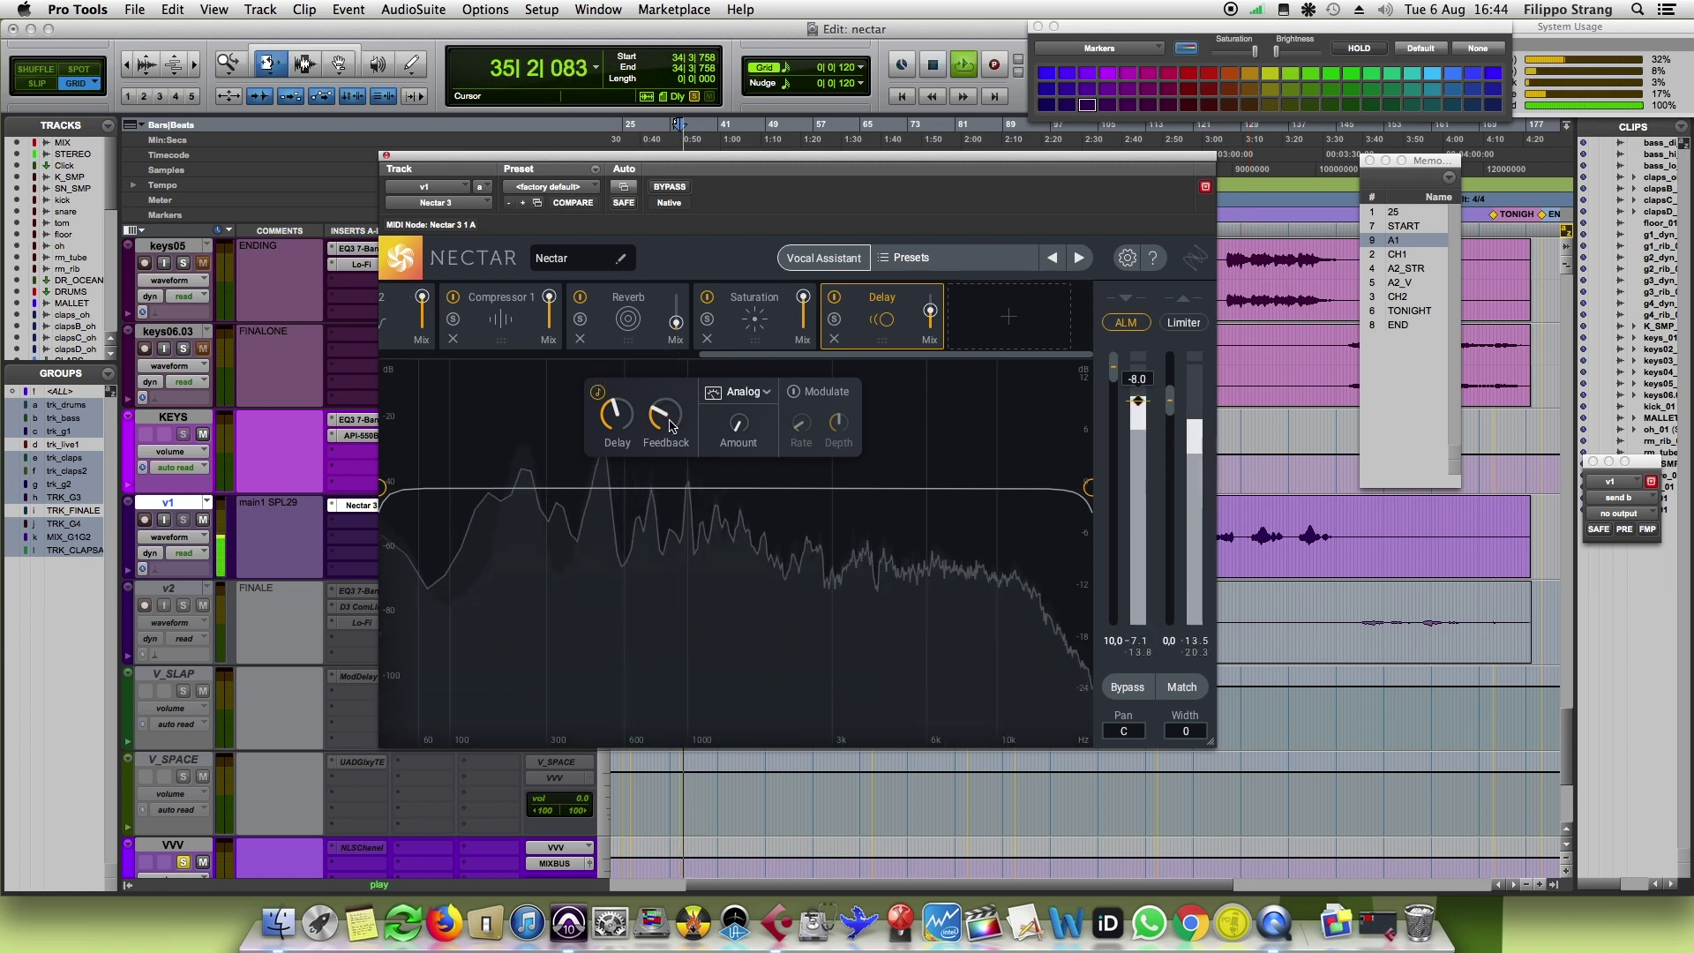
pyautogui.moveTo(660, 419)
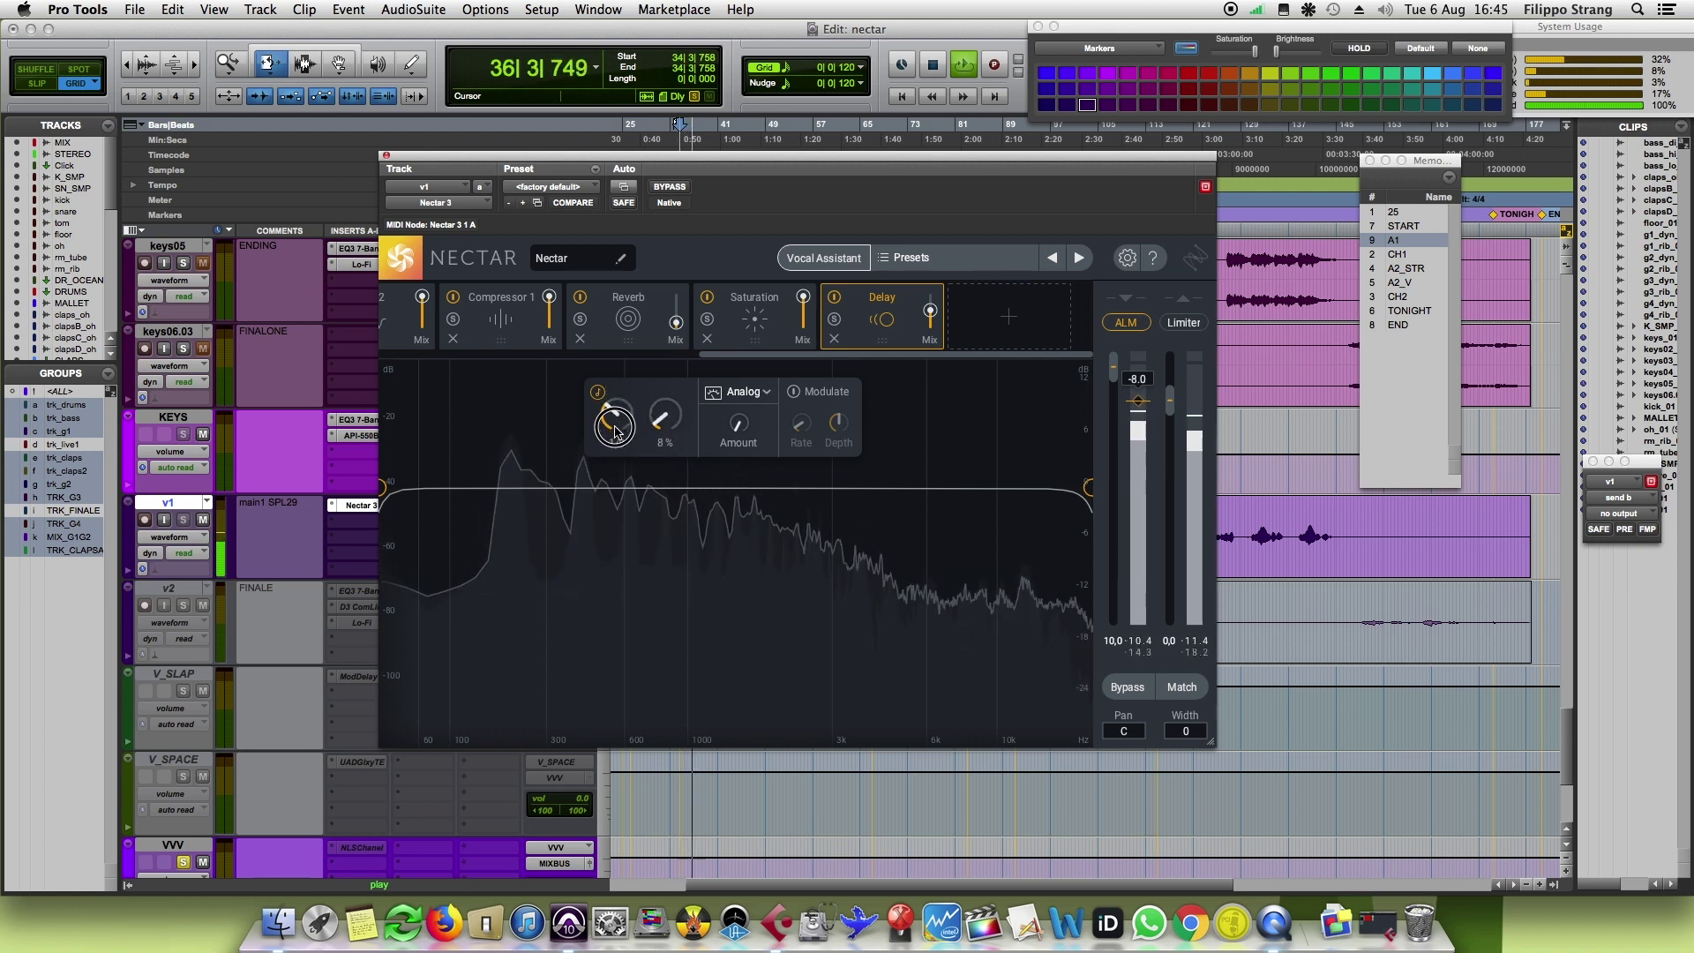
pyautogui.click(597, 391)
pyautogui.moveTo(615, 415); pyautogui.dragTo(619, 441)
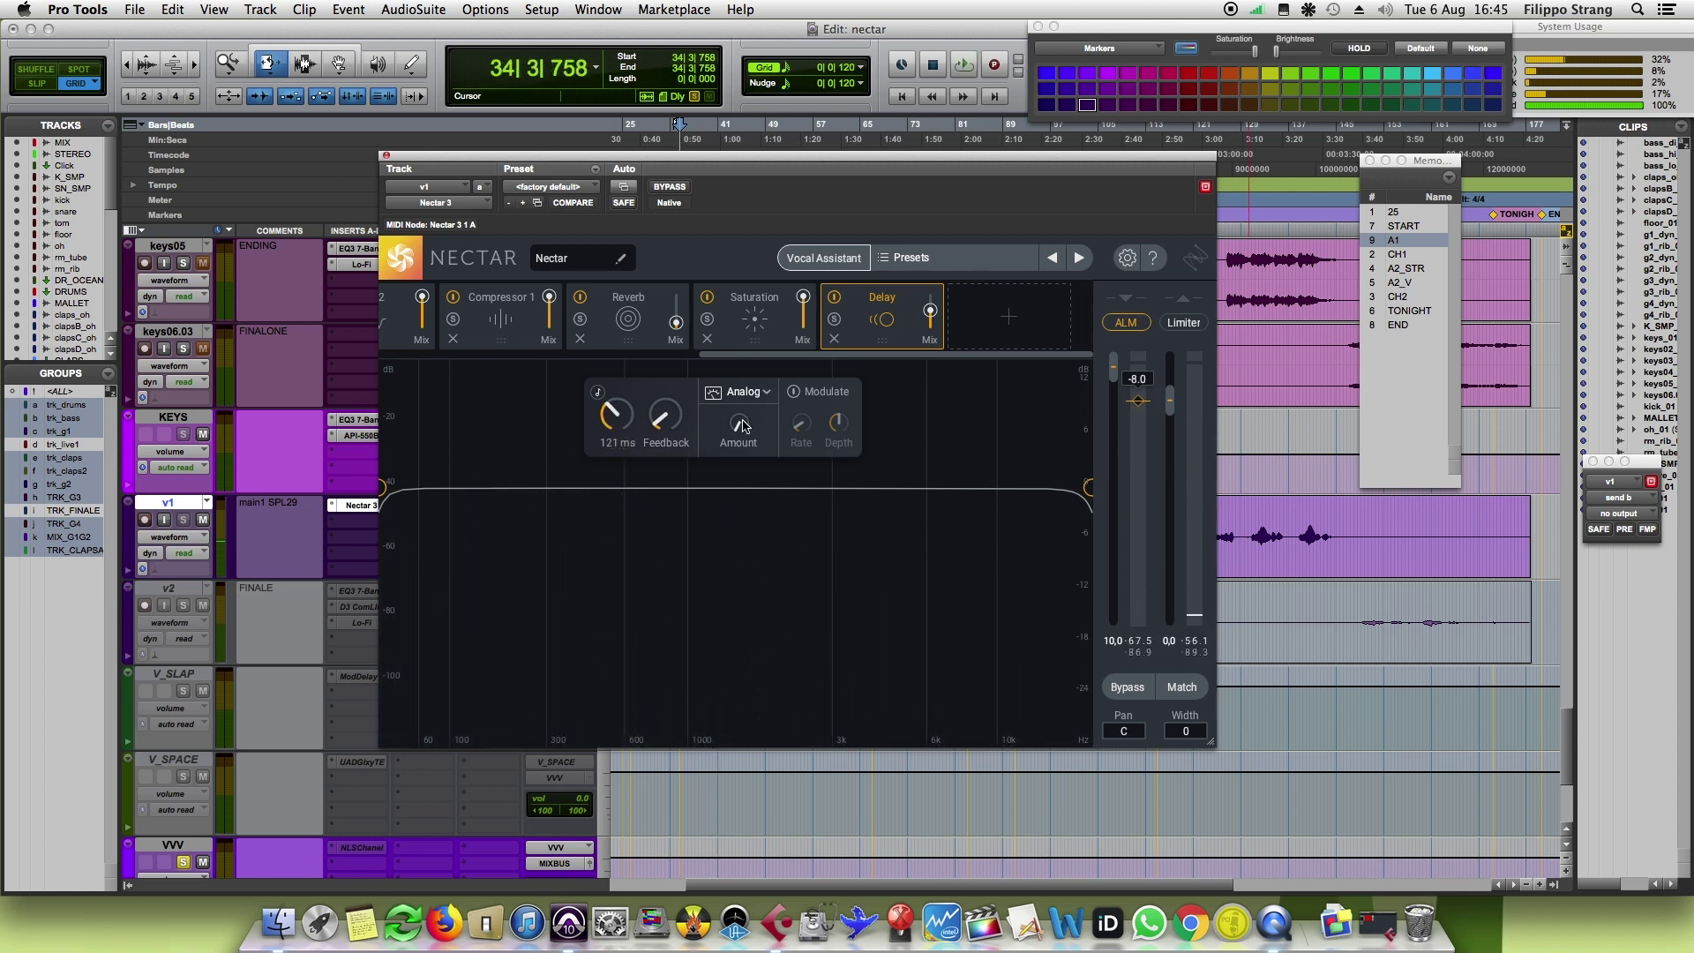
# Step: Switch the Delay's mode to Tape, set its Amount to 16% and reduce Feedback to 0%
pyautogui.click(753, 393)
pyautogui.click(738, 441)
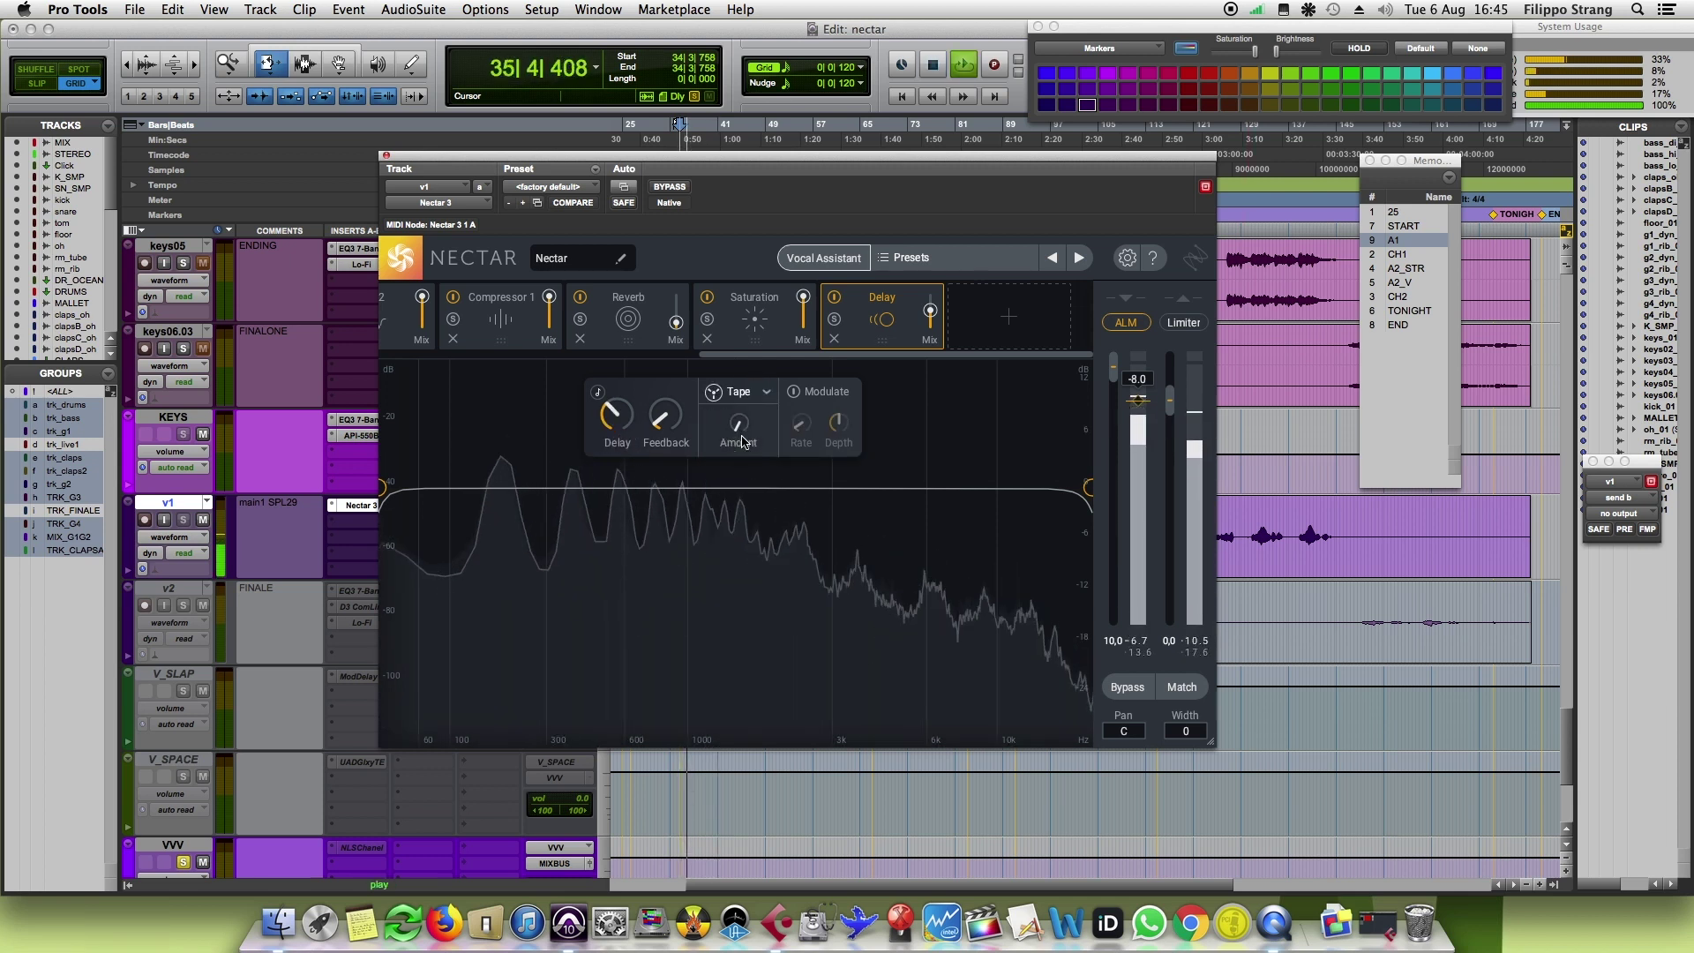
pyautogui.moveTo(745, 427); pyautogui.dragTo(764, 189)
pyautogui.moveTo(739, 422); pyautogui.dragTo(730, 606)
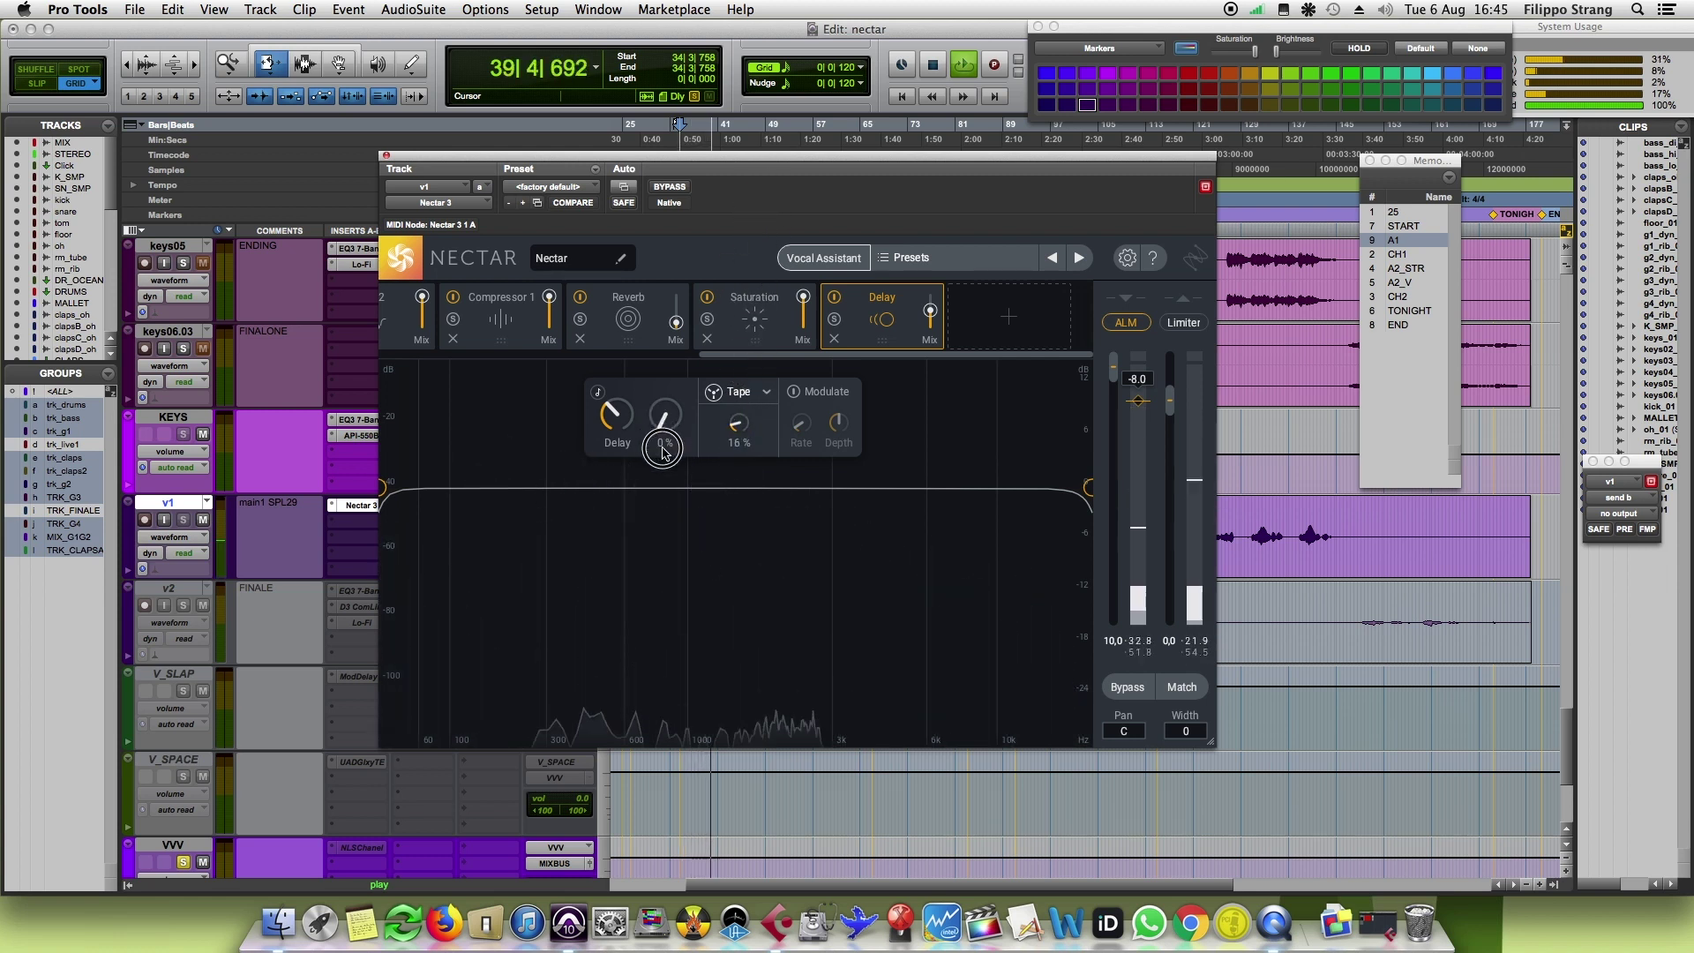
# Step: Try the Delay's Modulate option with a Rate of 1.12 Hz and switch it off again
pyautogui.click(794, 393)
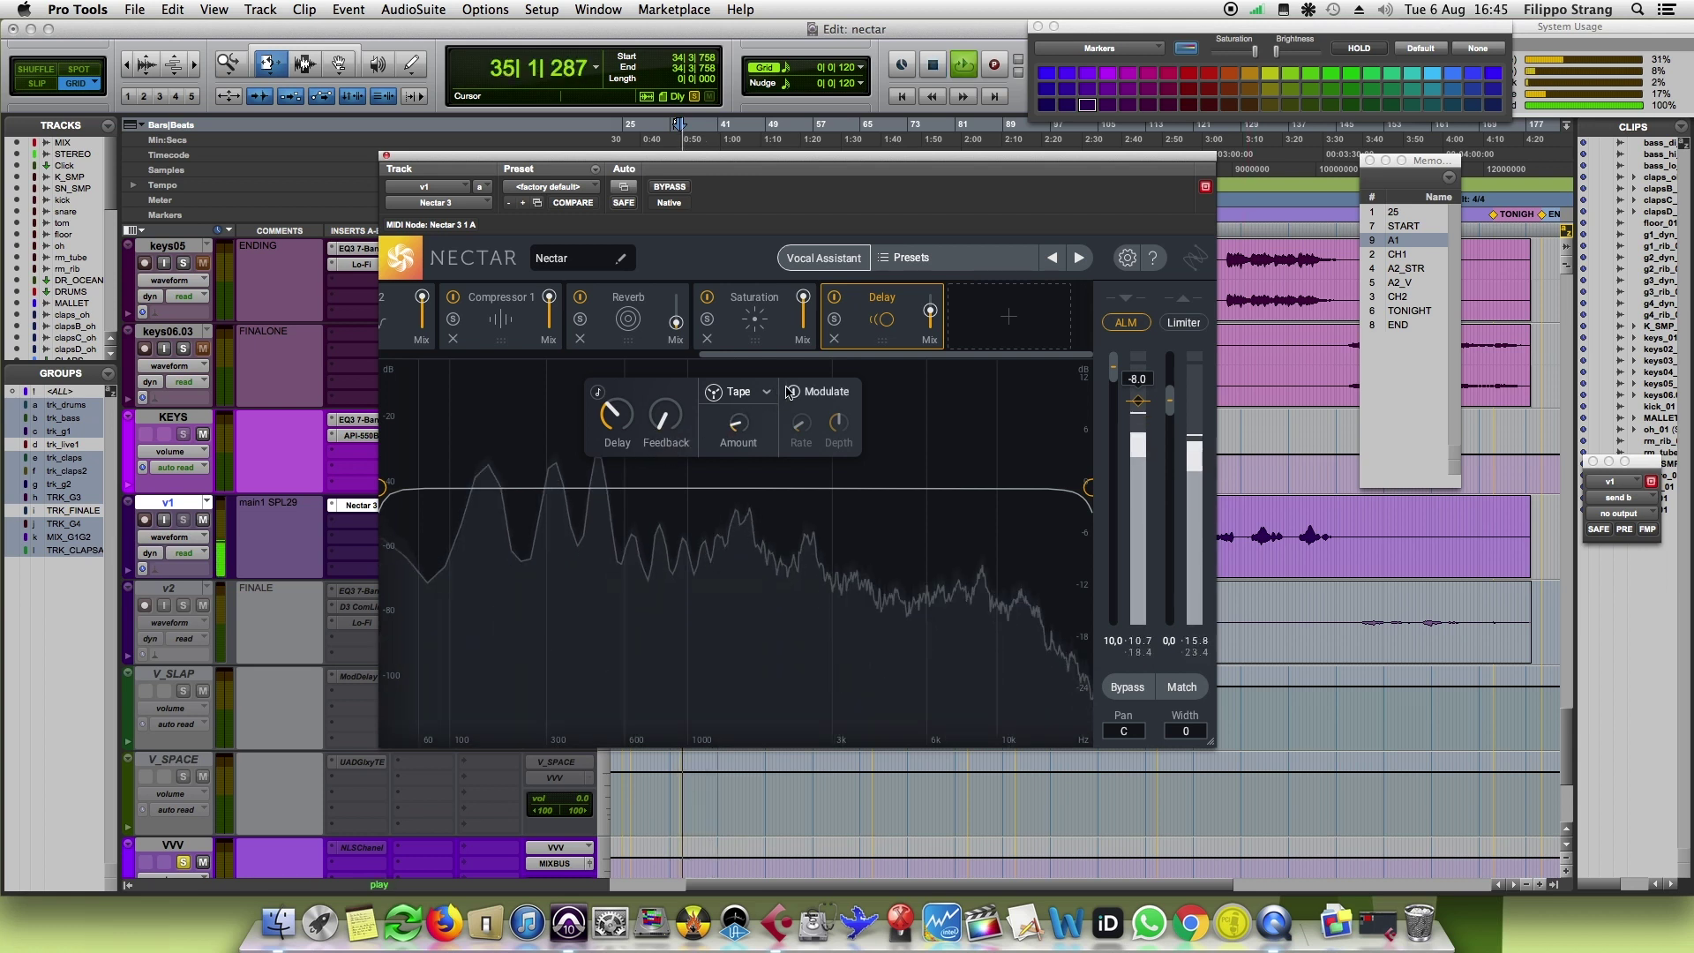
pyautogui.moveTo(801, 422)
pyautogui.mouseDown()
pyautogui.moveTo(808, 346)
pyautogui.moveTo(815, 395)
pyautogui.mouseUp()
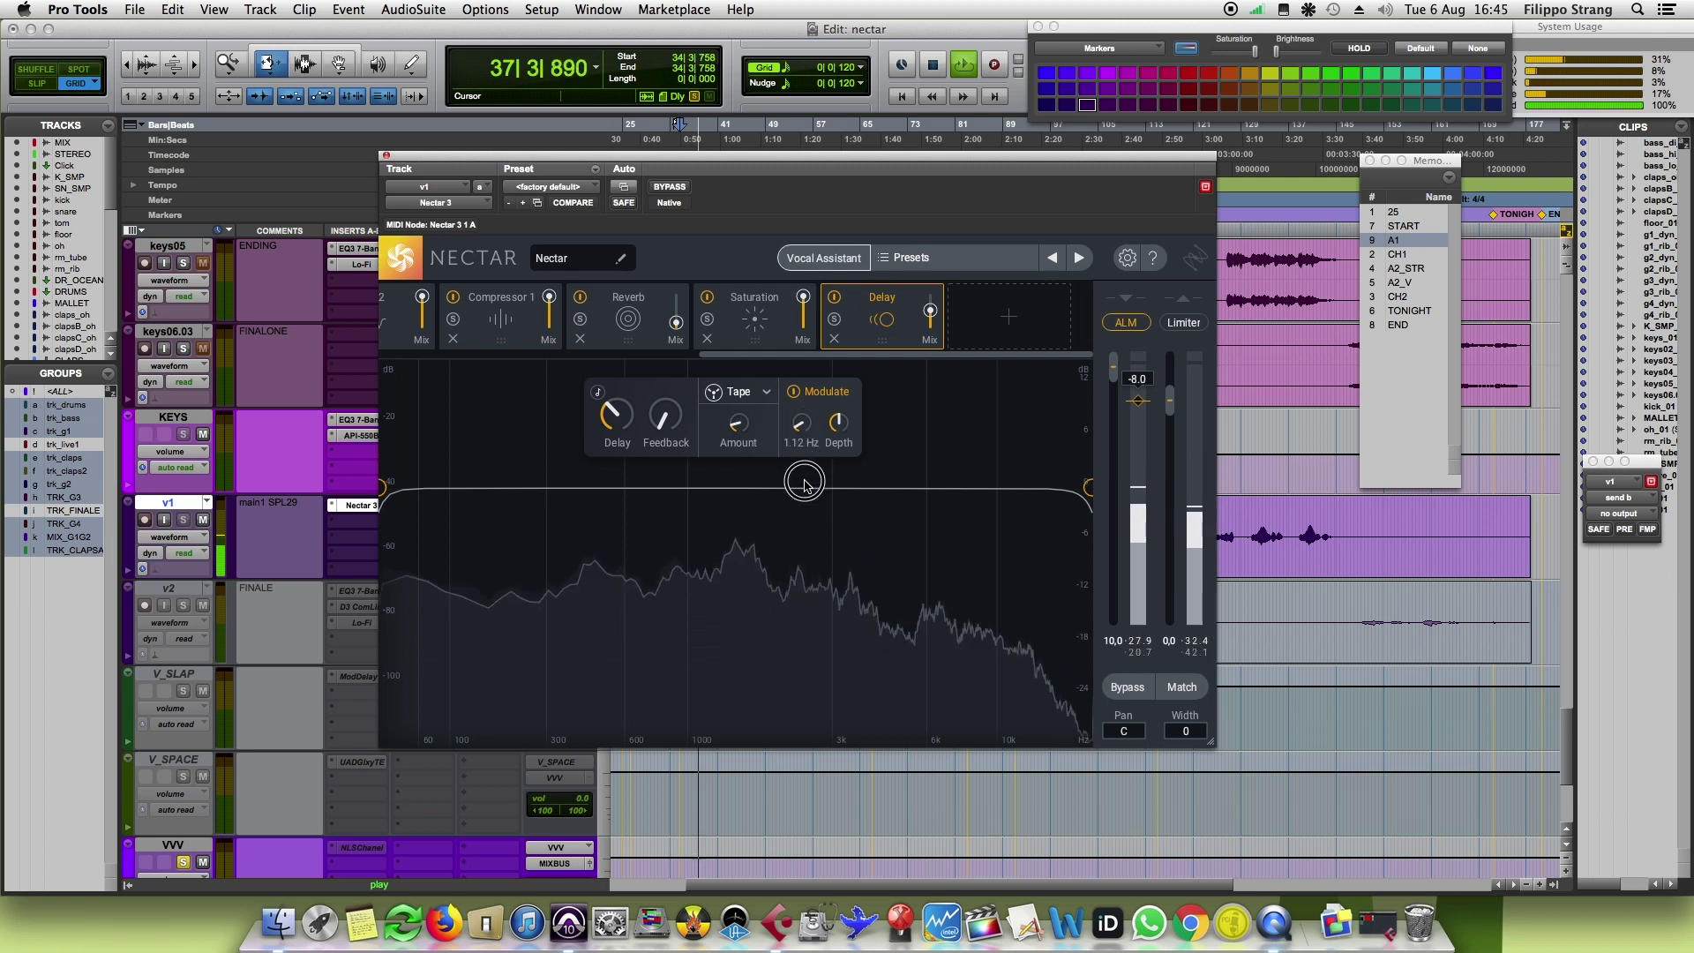
pyautogui.click(793, 391)
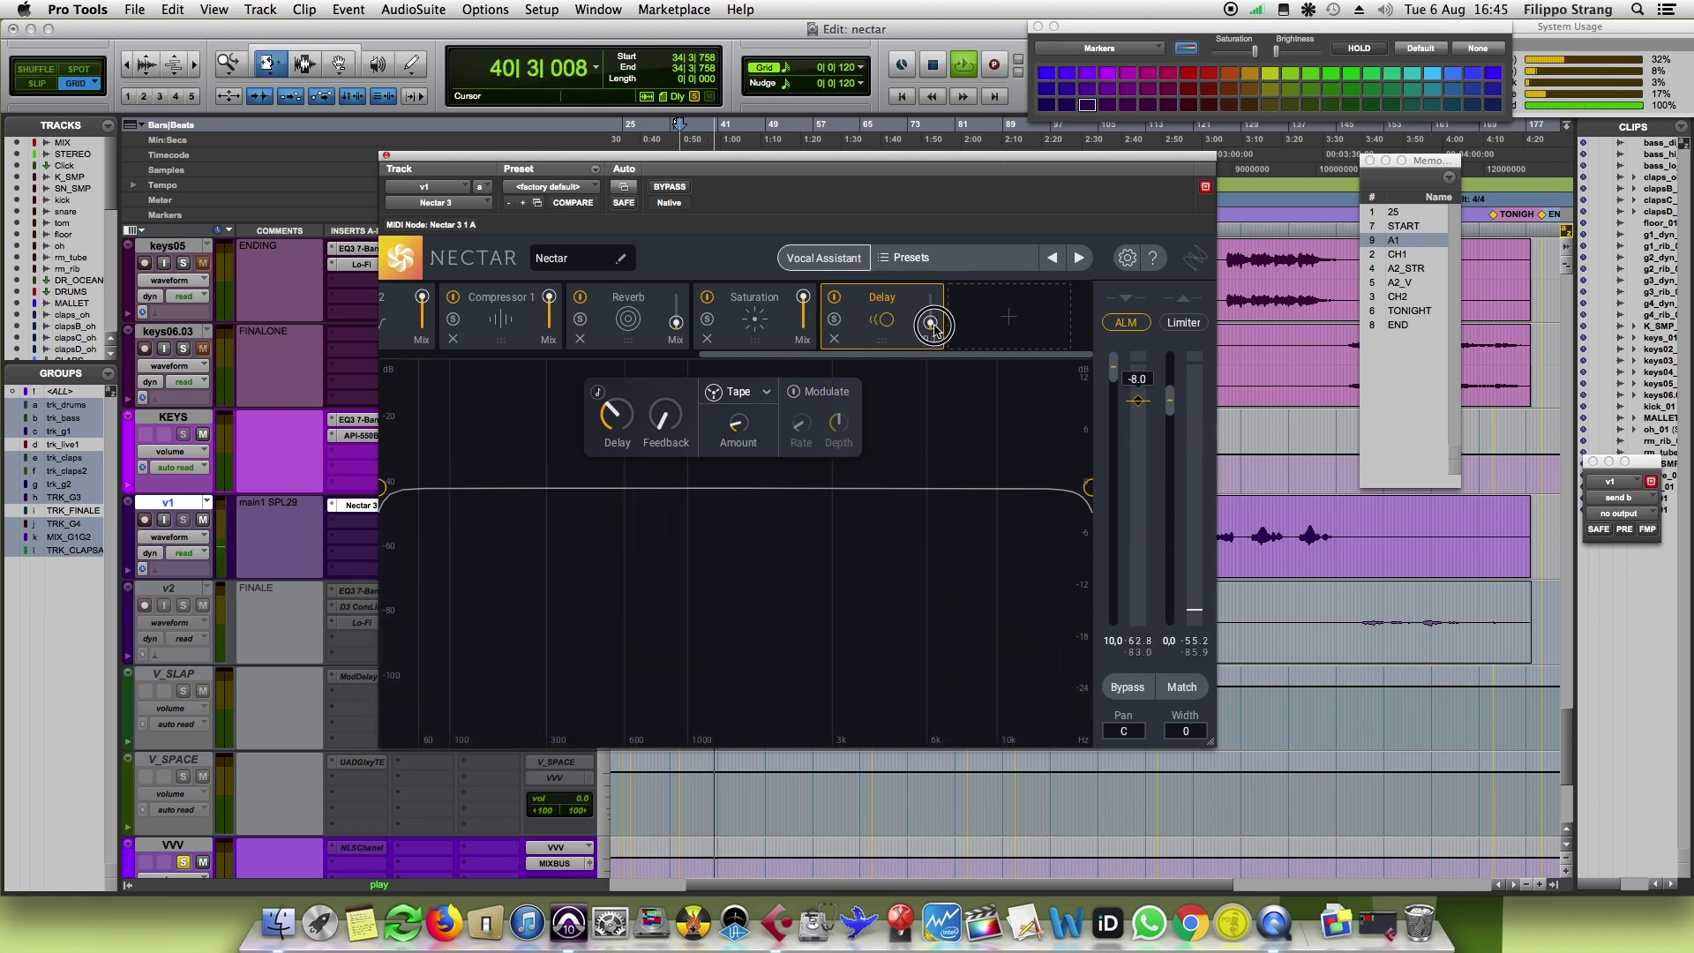
# Step: Lower the Delay module's Mix level while replaying the soloed vocal
pyautogui.press('space')
pyautogui.press('space')
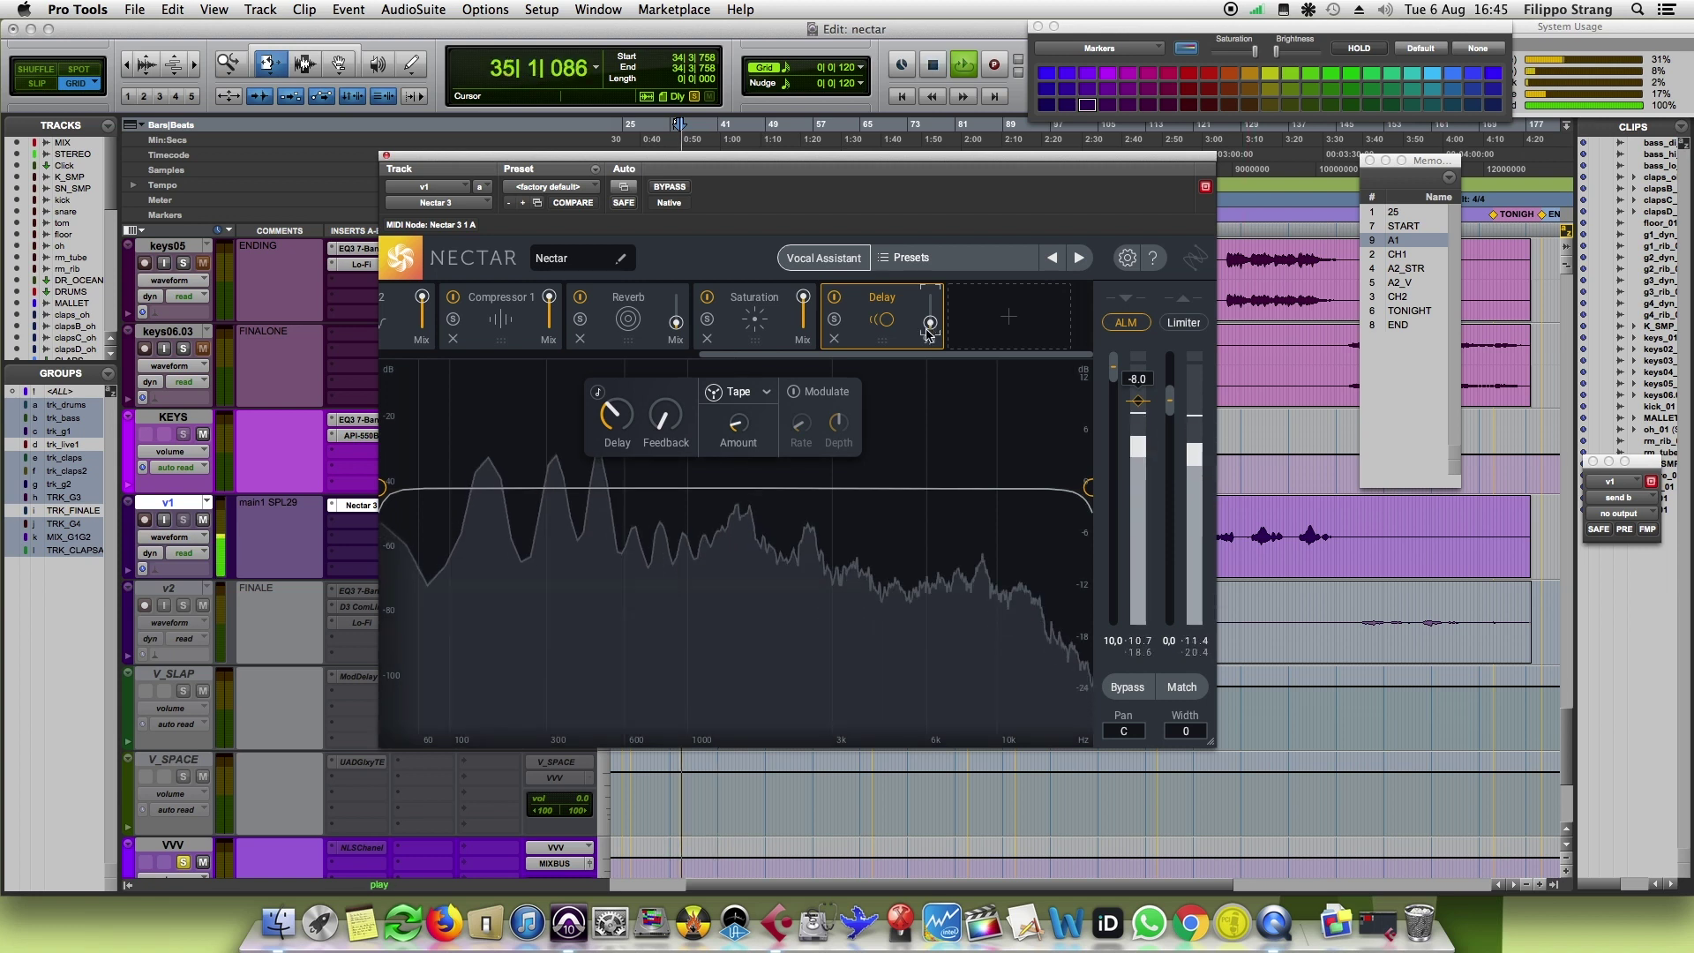
pyautogui.moveTo(929, 330); pyautogui.dragTo(929, 323)
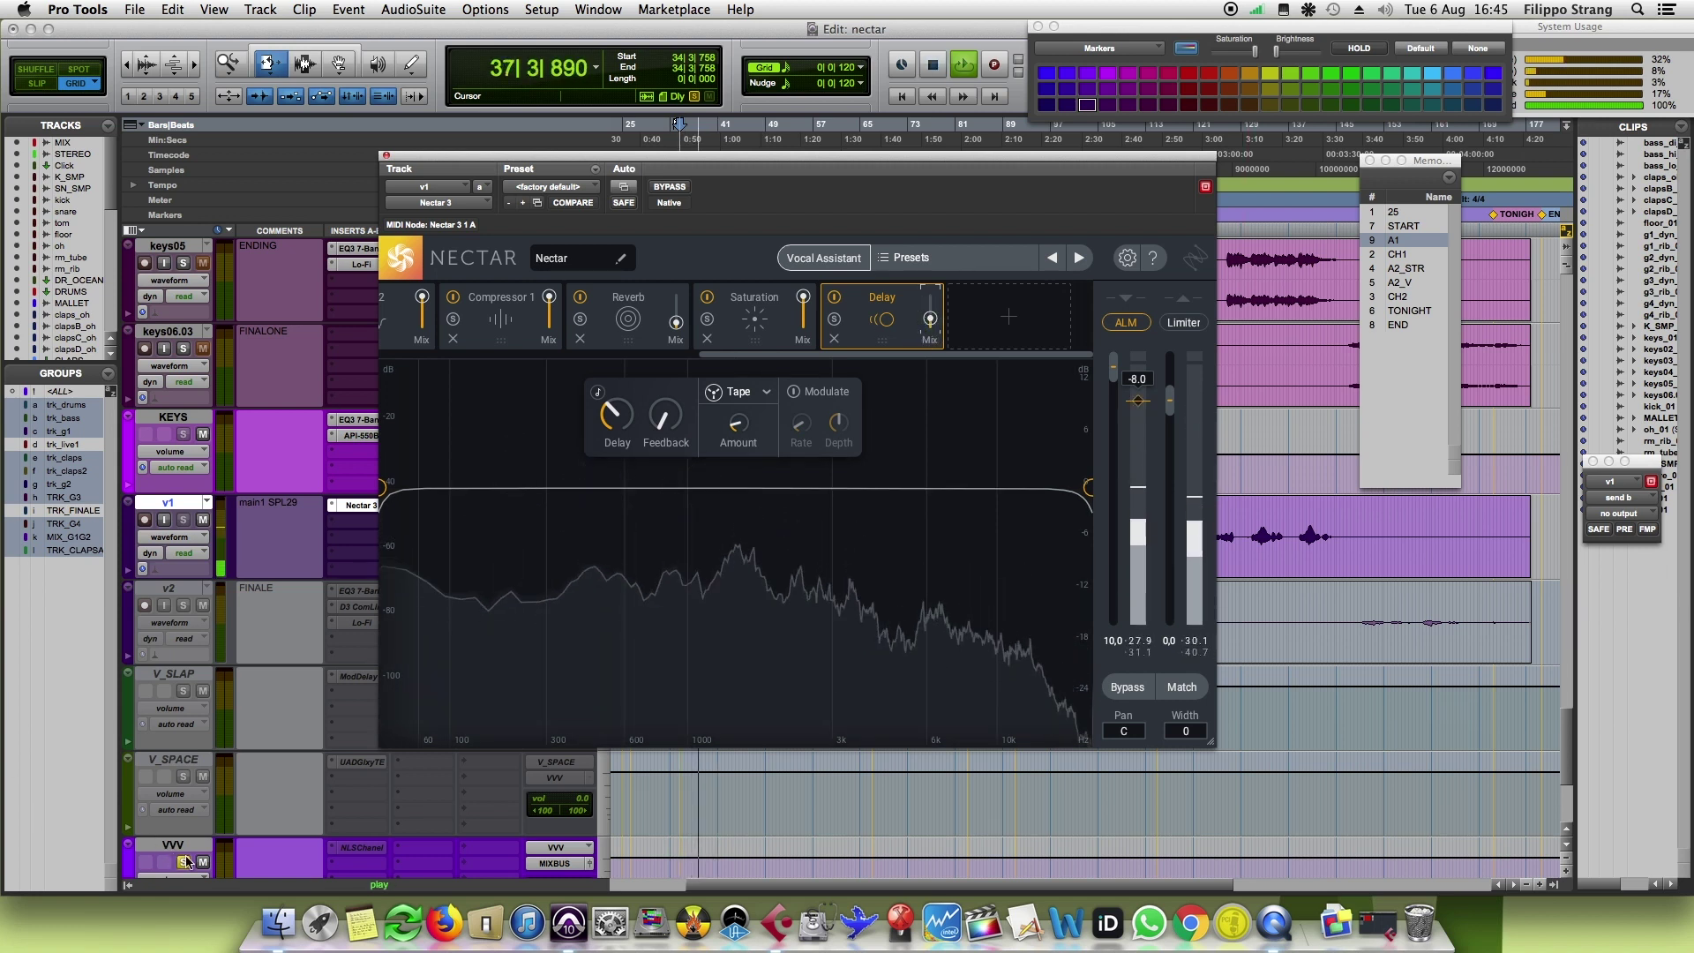
pyautogui.press('space')
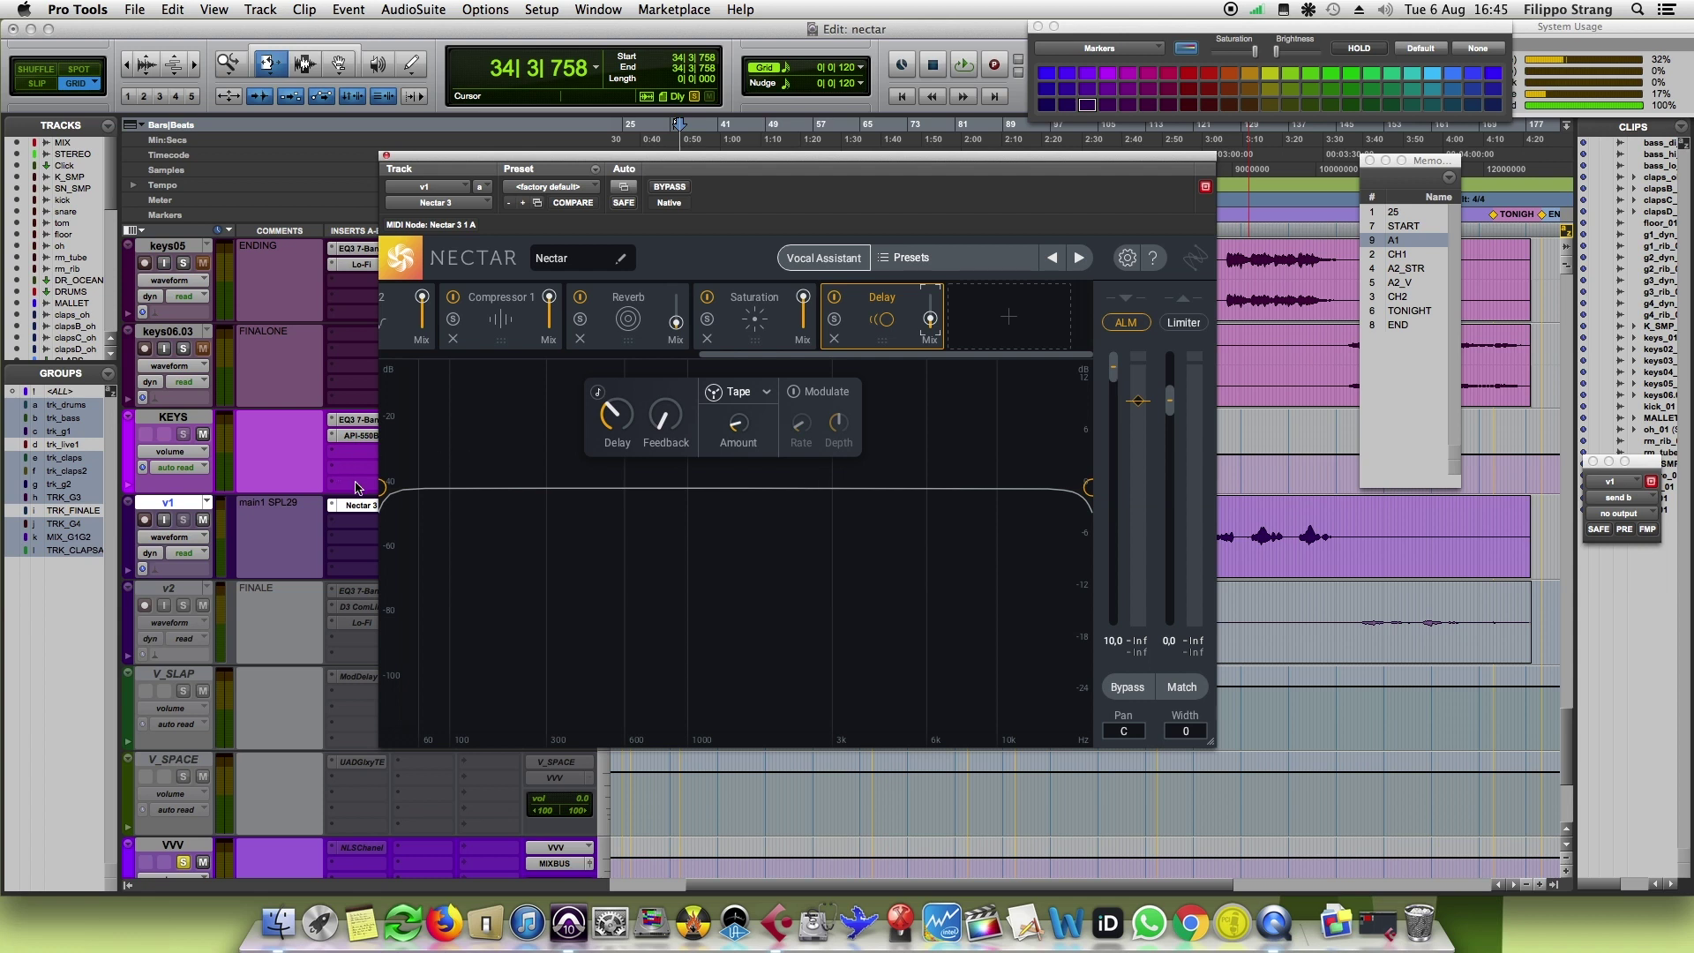
# Step: Band-limit the delay with a low cut at 398 Hz and a high cut pulled down into the upper mids
pyautogui.moveTo(381, 489); pyautogui.dragTo(552, 505)
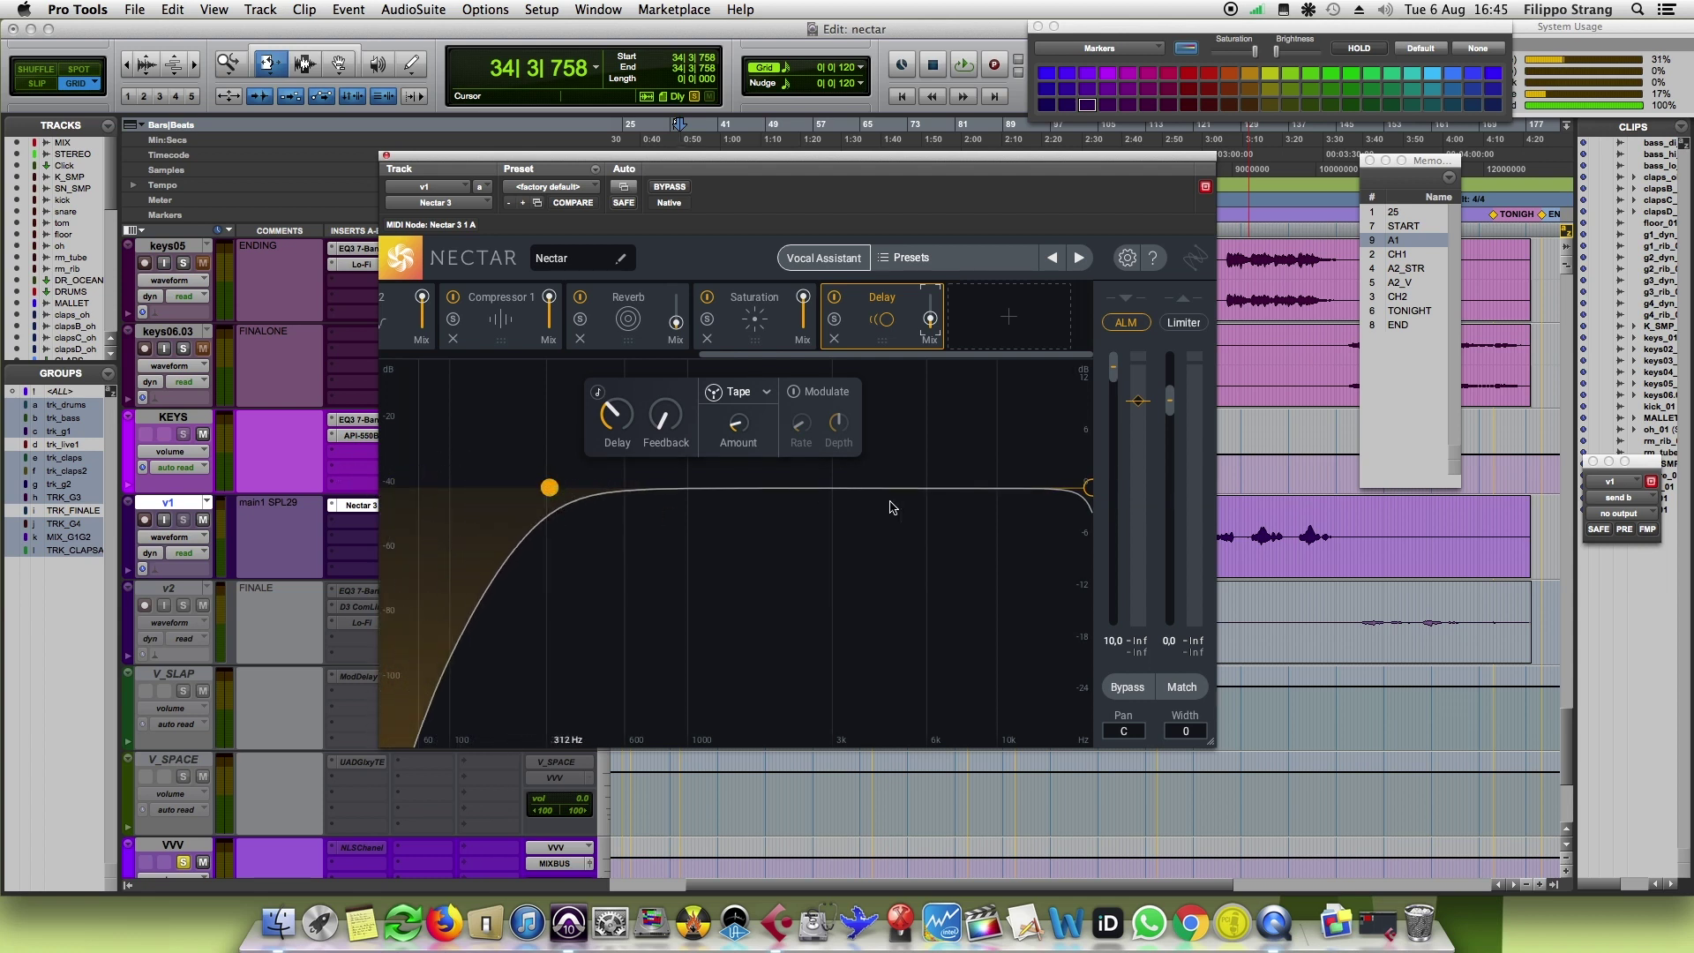
pyautogui.moveTo(1092, 494); pyautogui.dragTo(880, 487)
pyautogui.moveTo(549, 488); pyautogui.dragTo(582, 497)
# Step: Play the vocal and compare it with the Delay module bypassed and re-enabled
pyautogui.press('space')
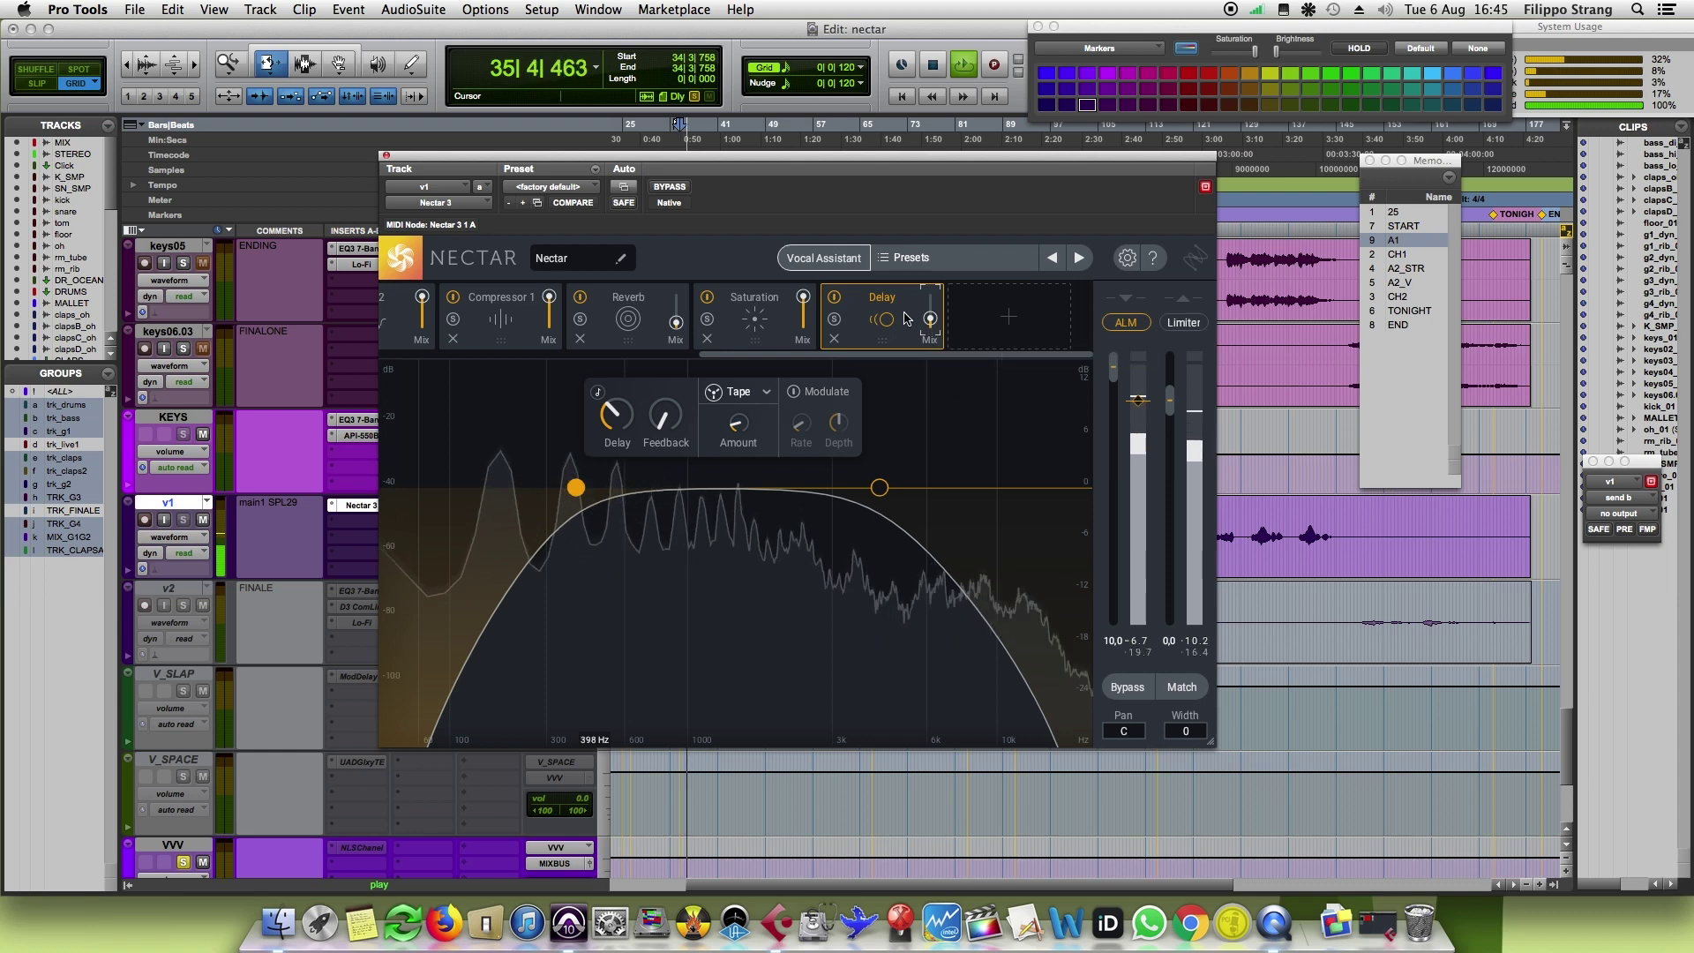
pyautogui.click(833, 297)
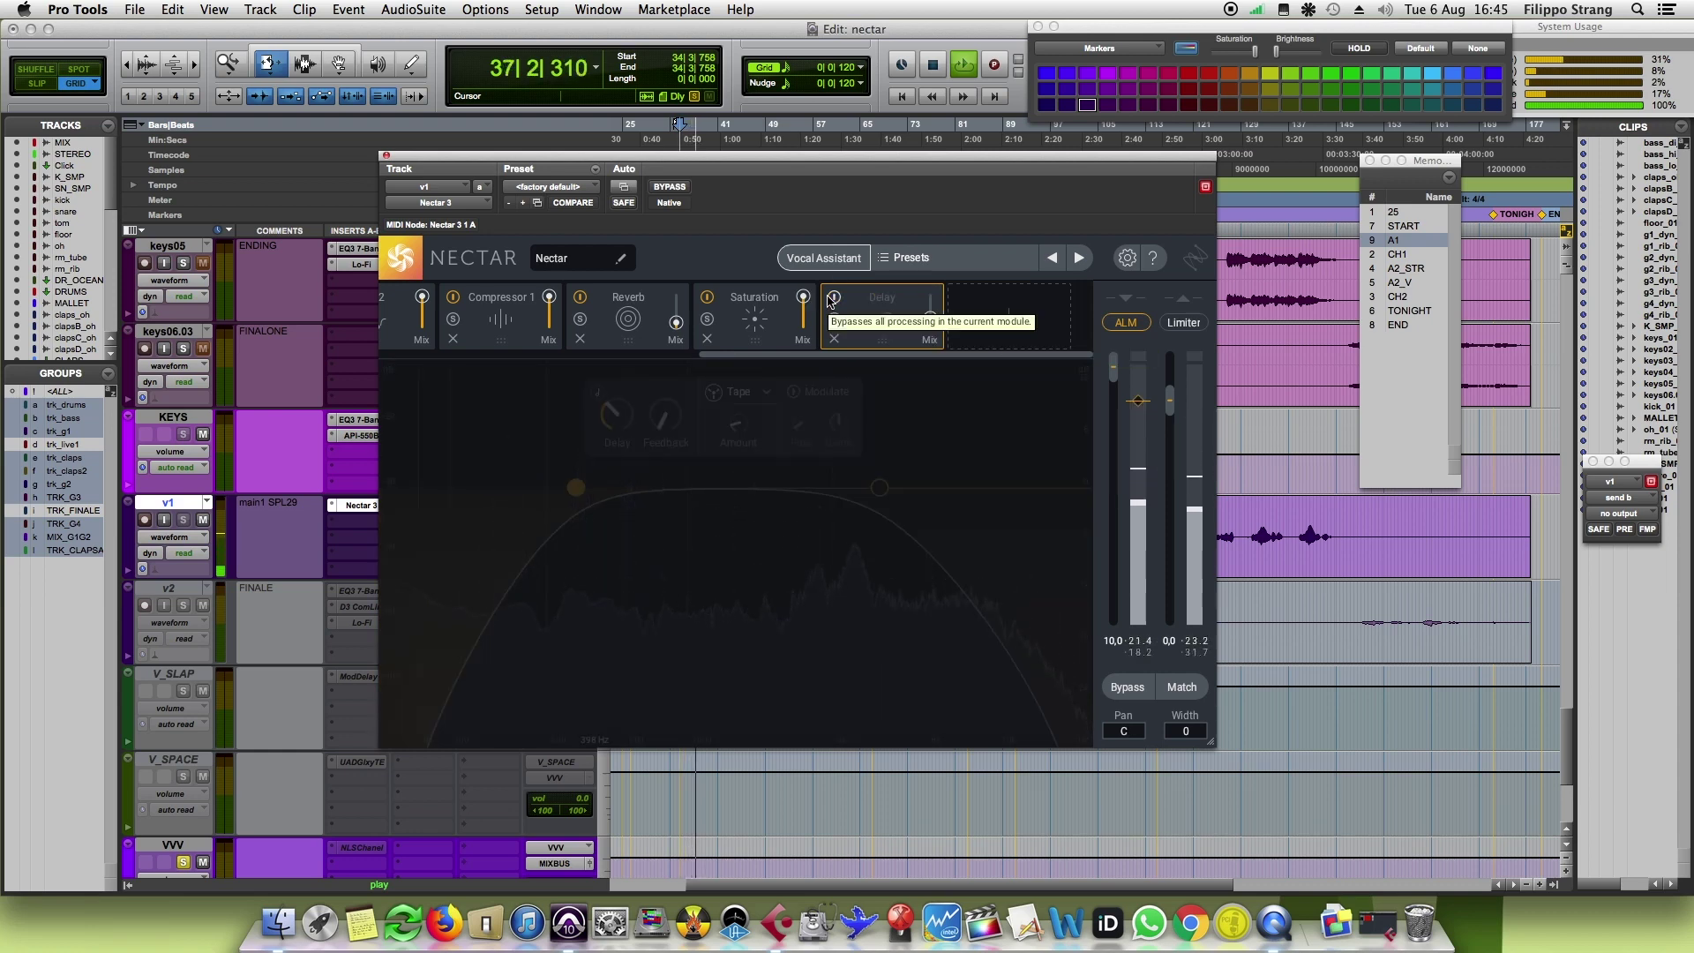
pyautogui.click(833, 297)
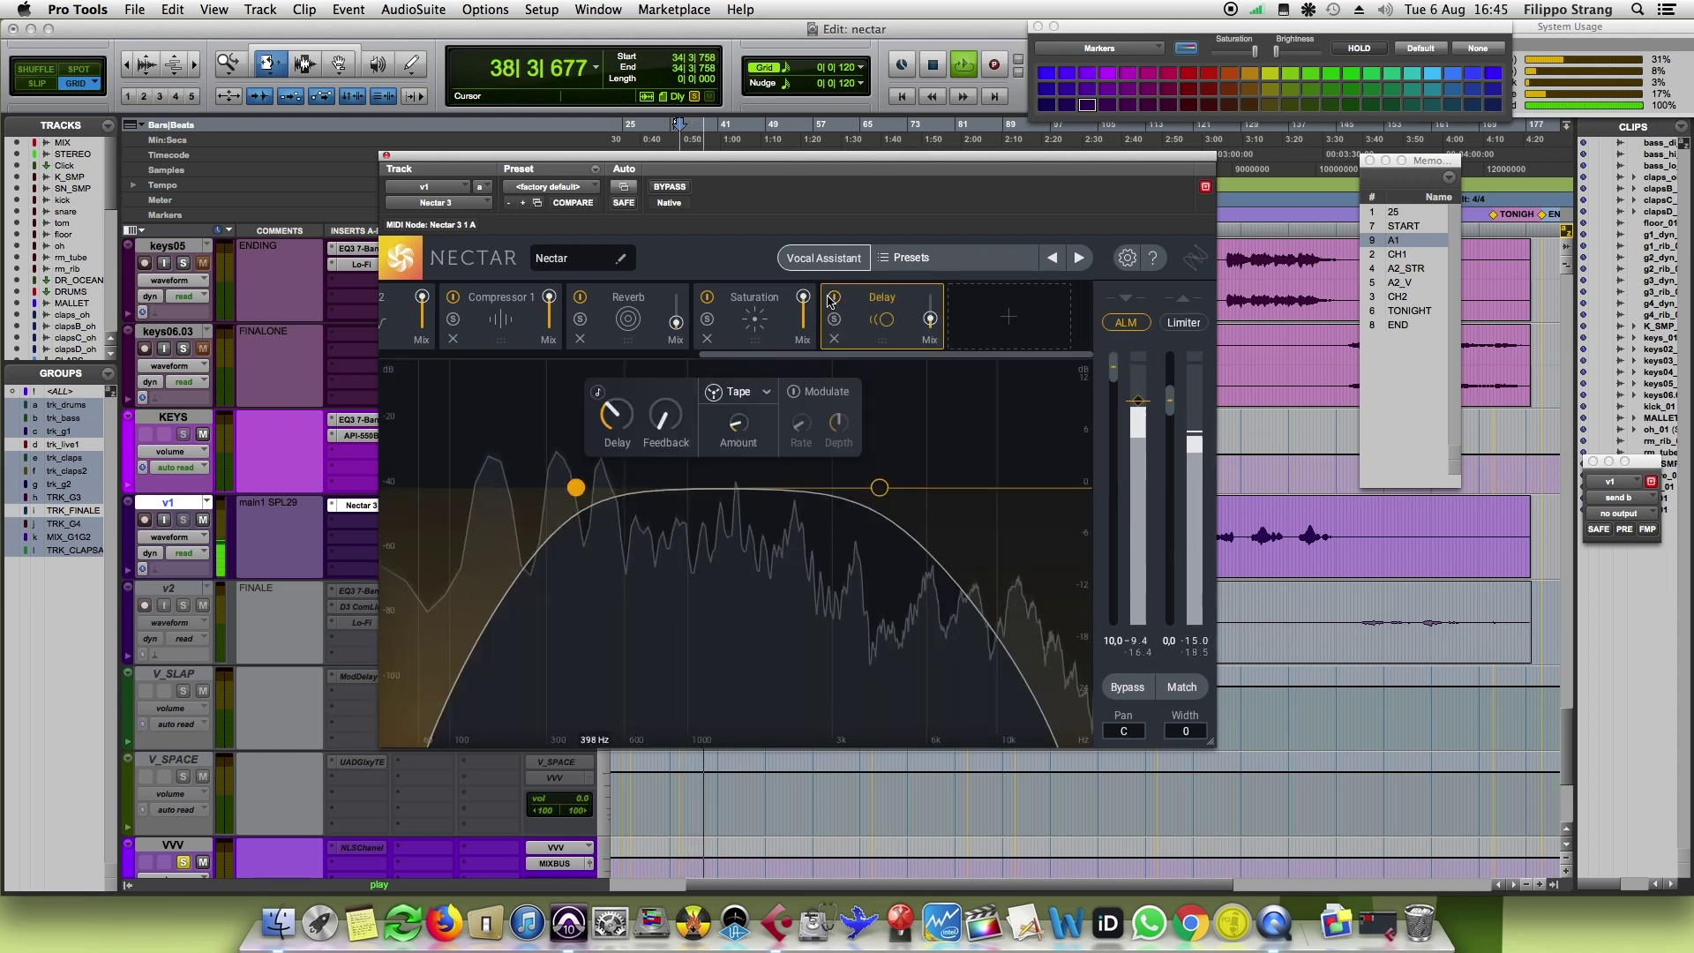
pyautogui.press('space')
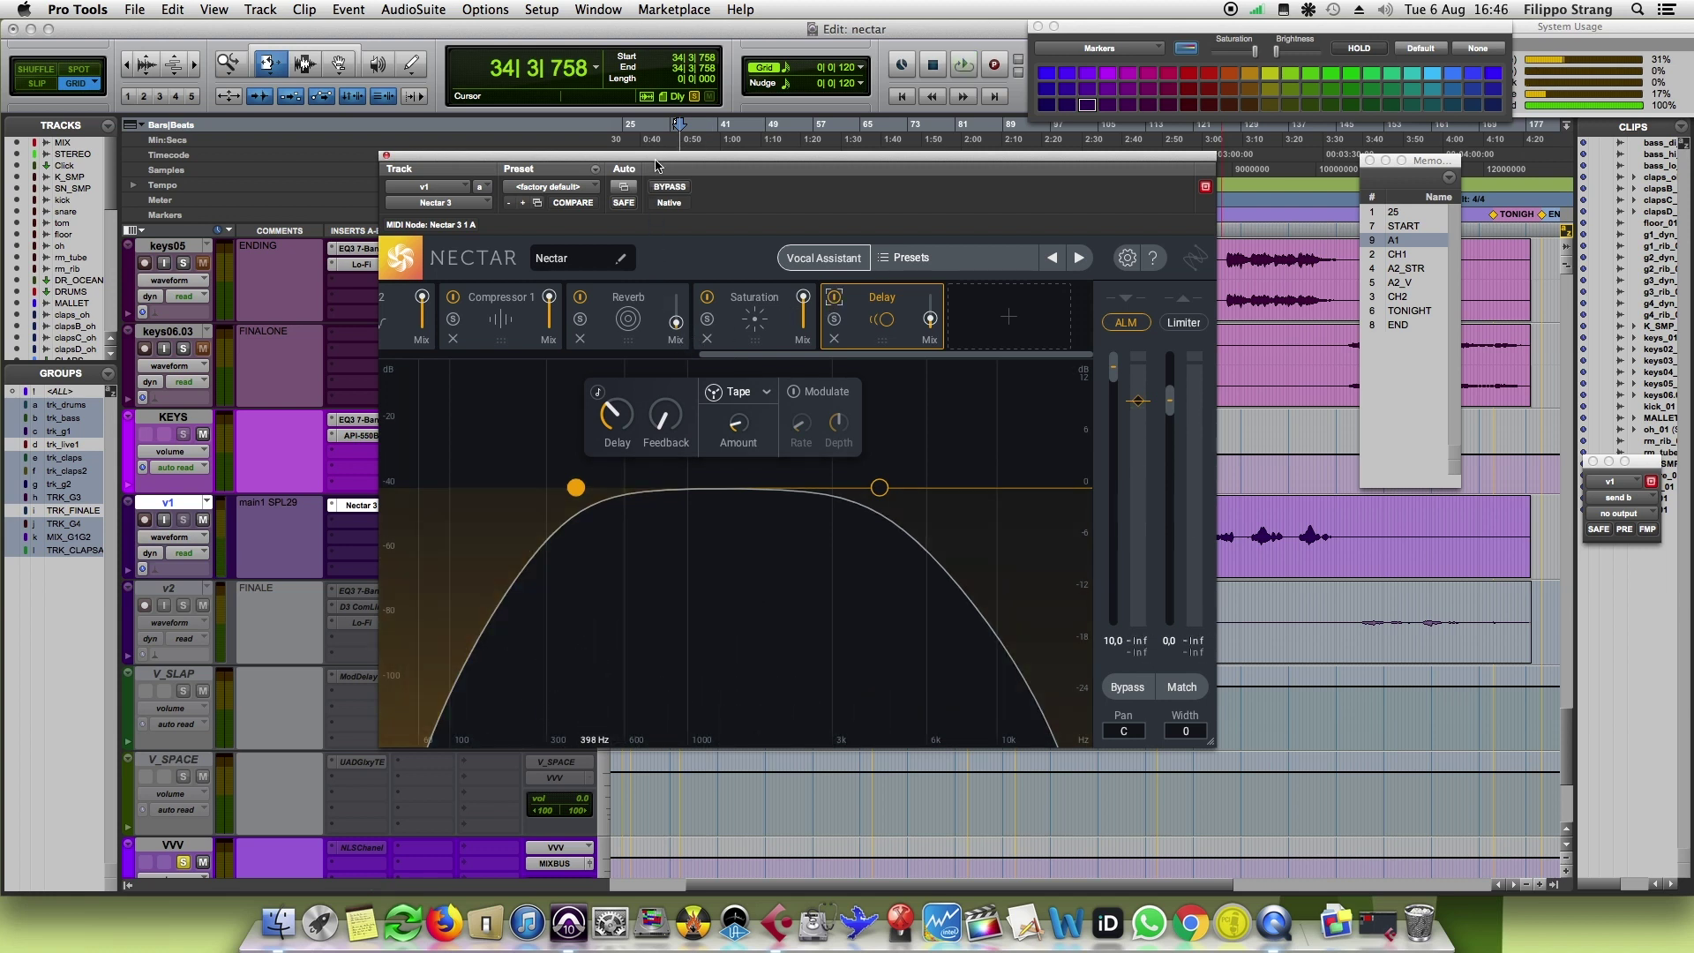
# Step: Move the Nectar window aside, unsolo the VVV bus and slightly lower its volume while playing the full mix
pyautogui.moveTo(658, 166); pyautogui.dragTo(943, 188)
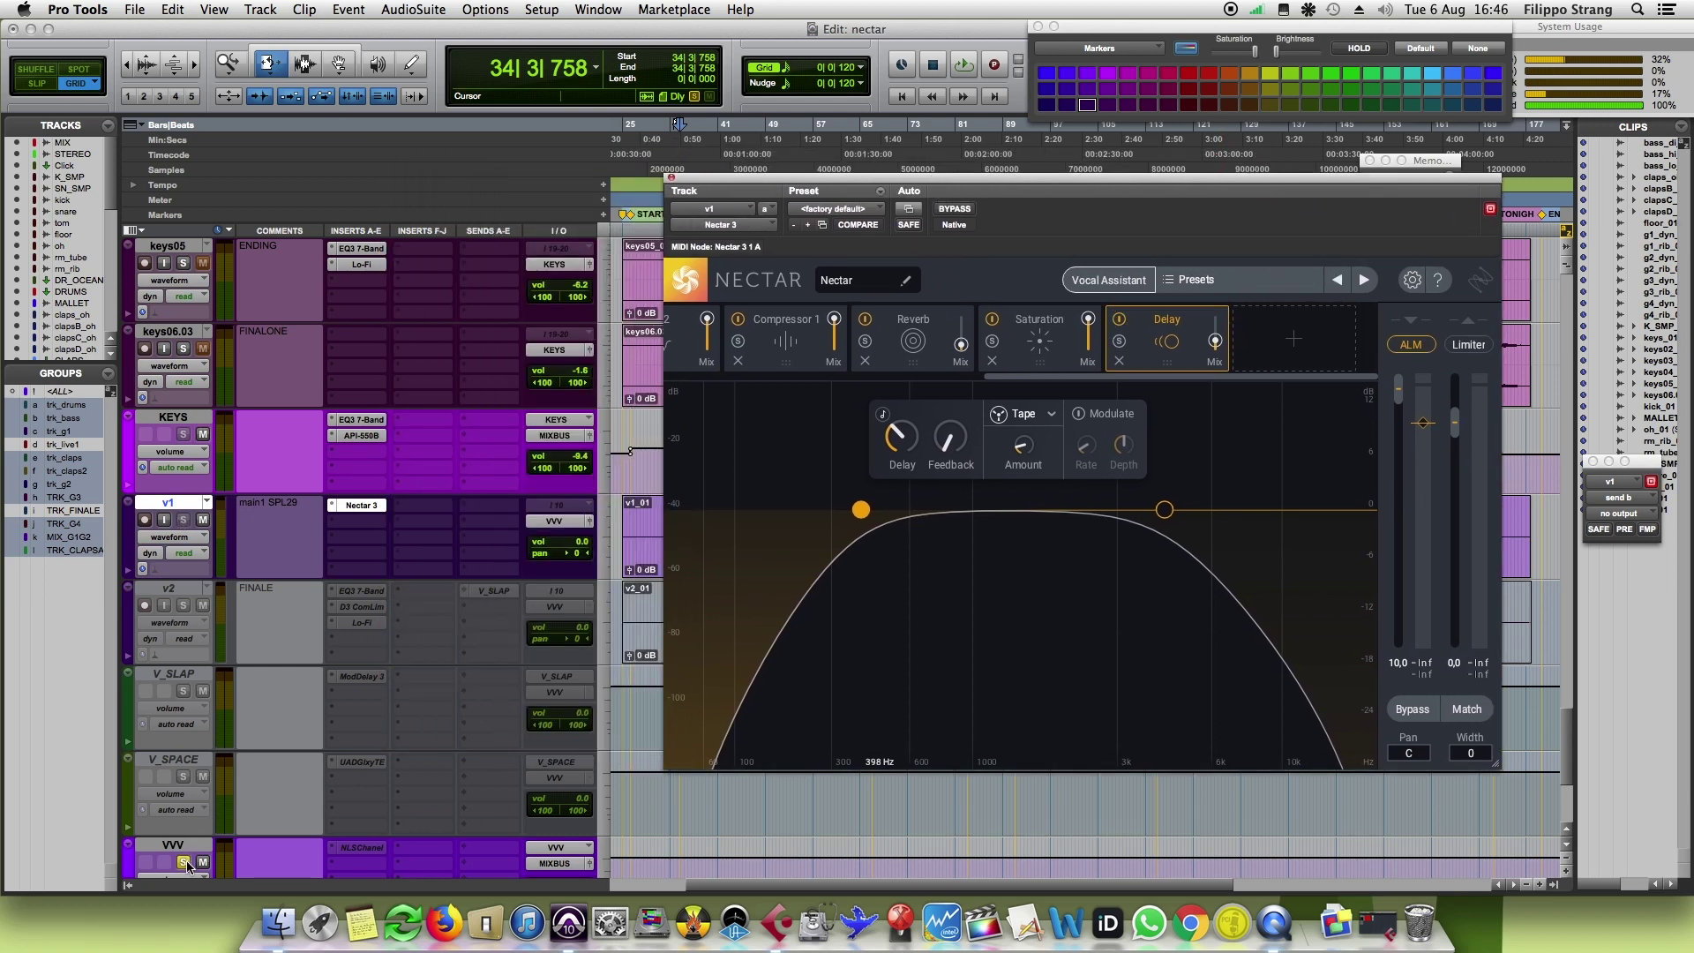
pyautogui.scroll(-3, 336, 640)
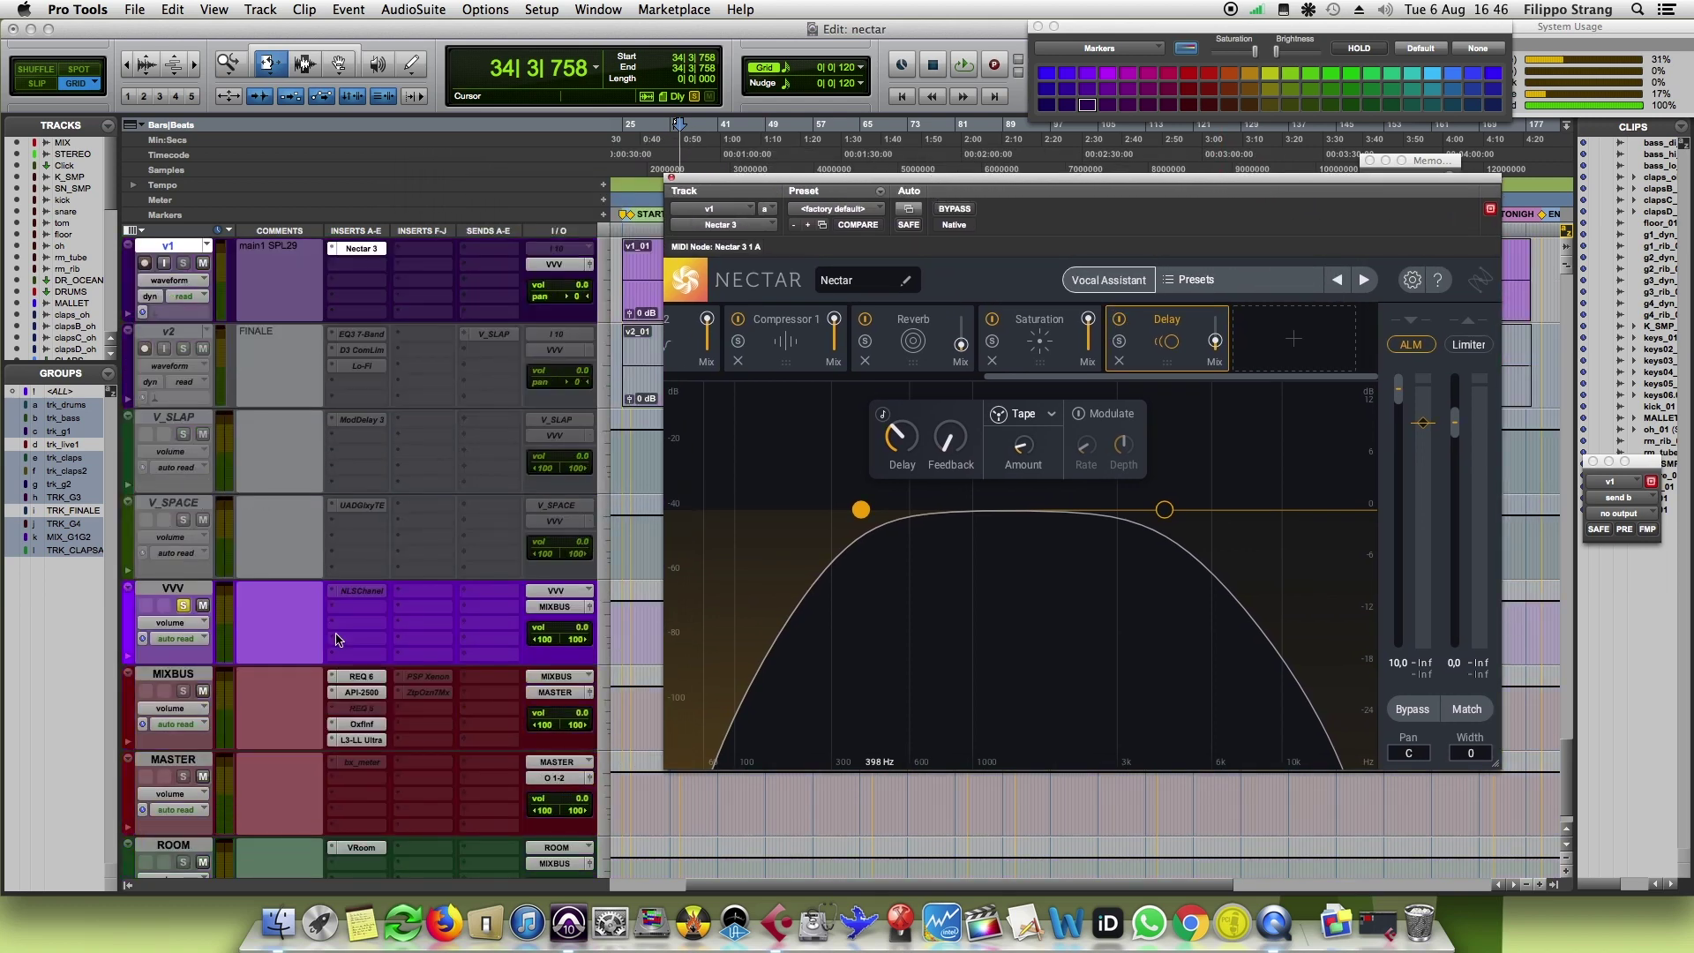
pyautogui.click(183, 607)
pyautogui.press('space')
pyautogui.moveTo(582, 628)
pyautogui.mouseDown()
pyautogui.moveTo(594, 695)
pyautogui.moveTo(574, 627)
pyautogui.mouseUp()
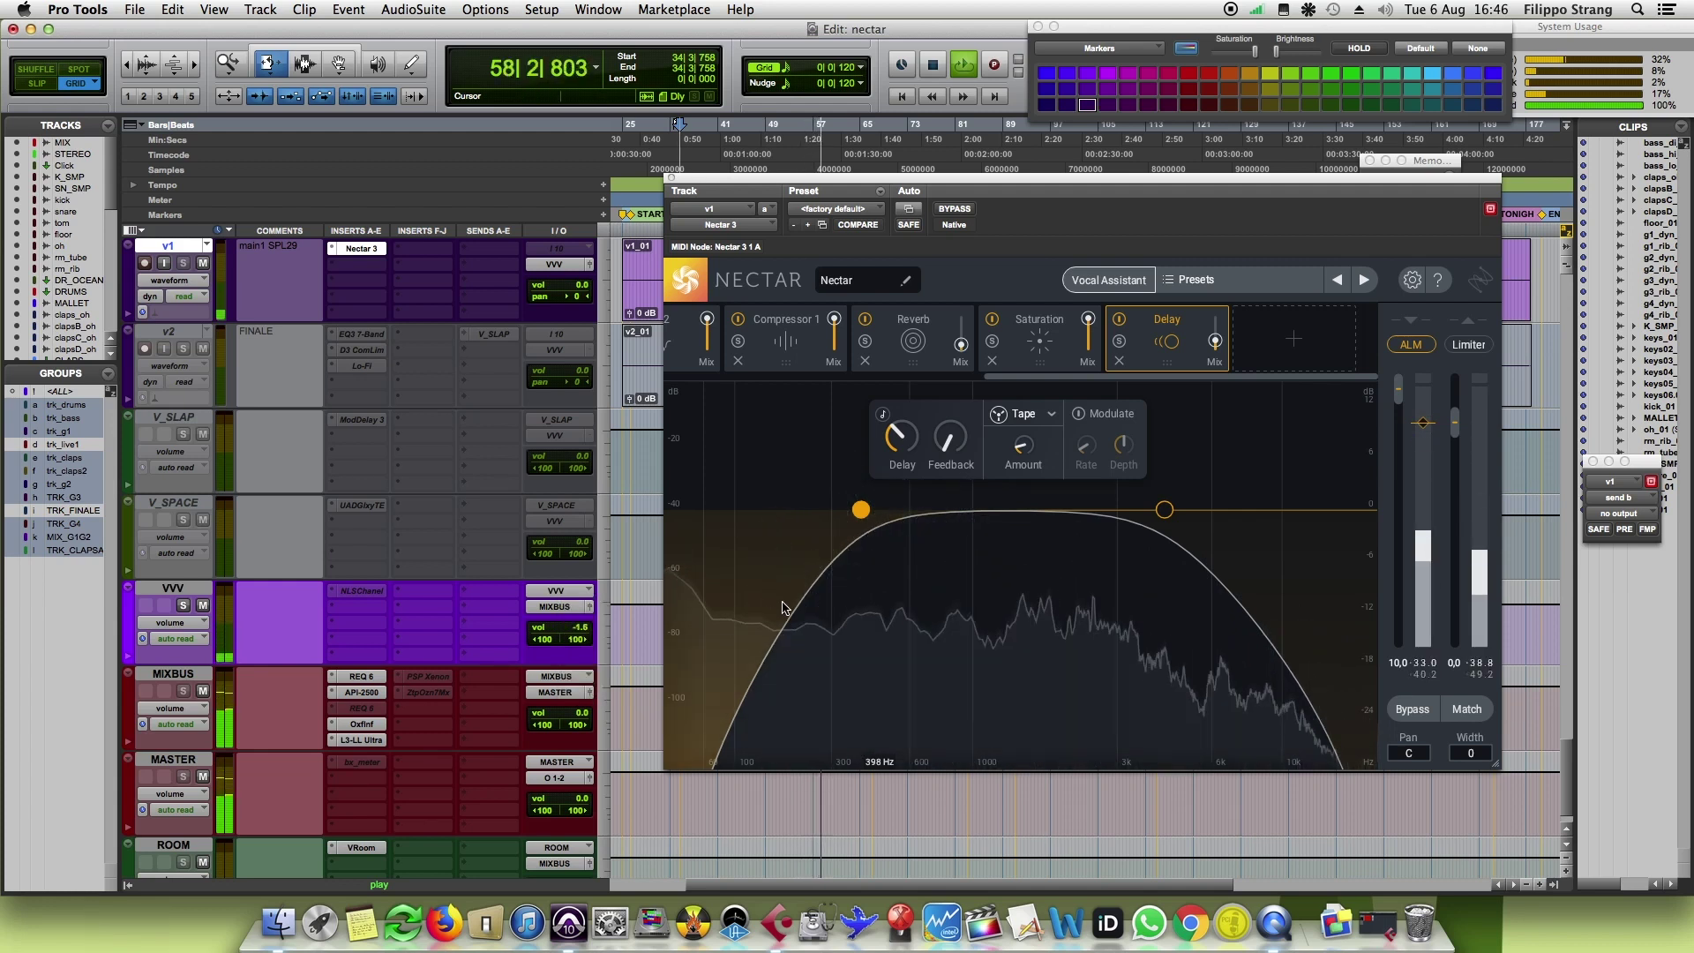
# Step: Raise the Delay module's Mix slightly while listening to the vocal within the full mix
pyautogui.scroll(3, 640, 709)
pyautogui.scroll(-1, 640, 708)
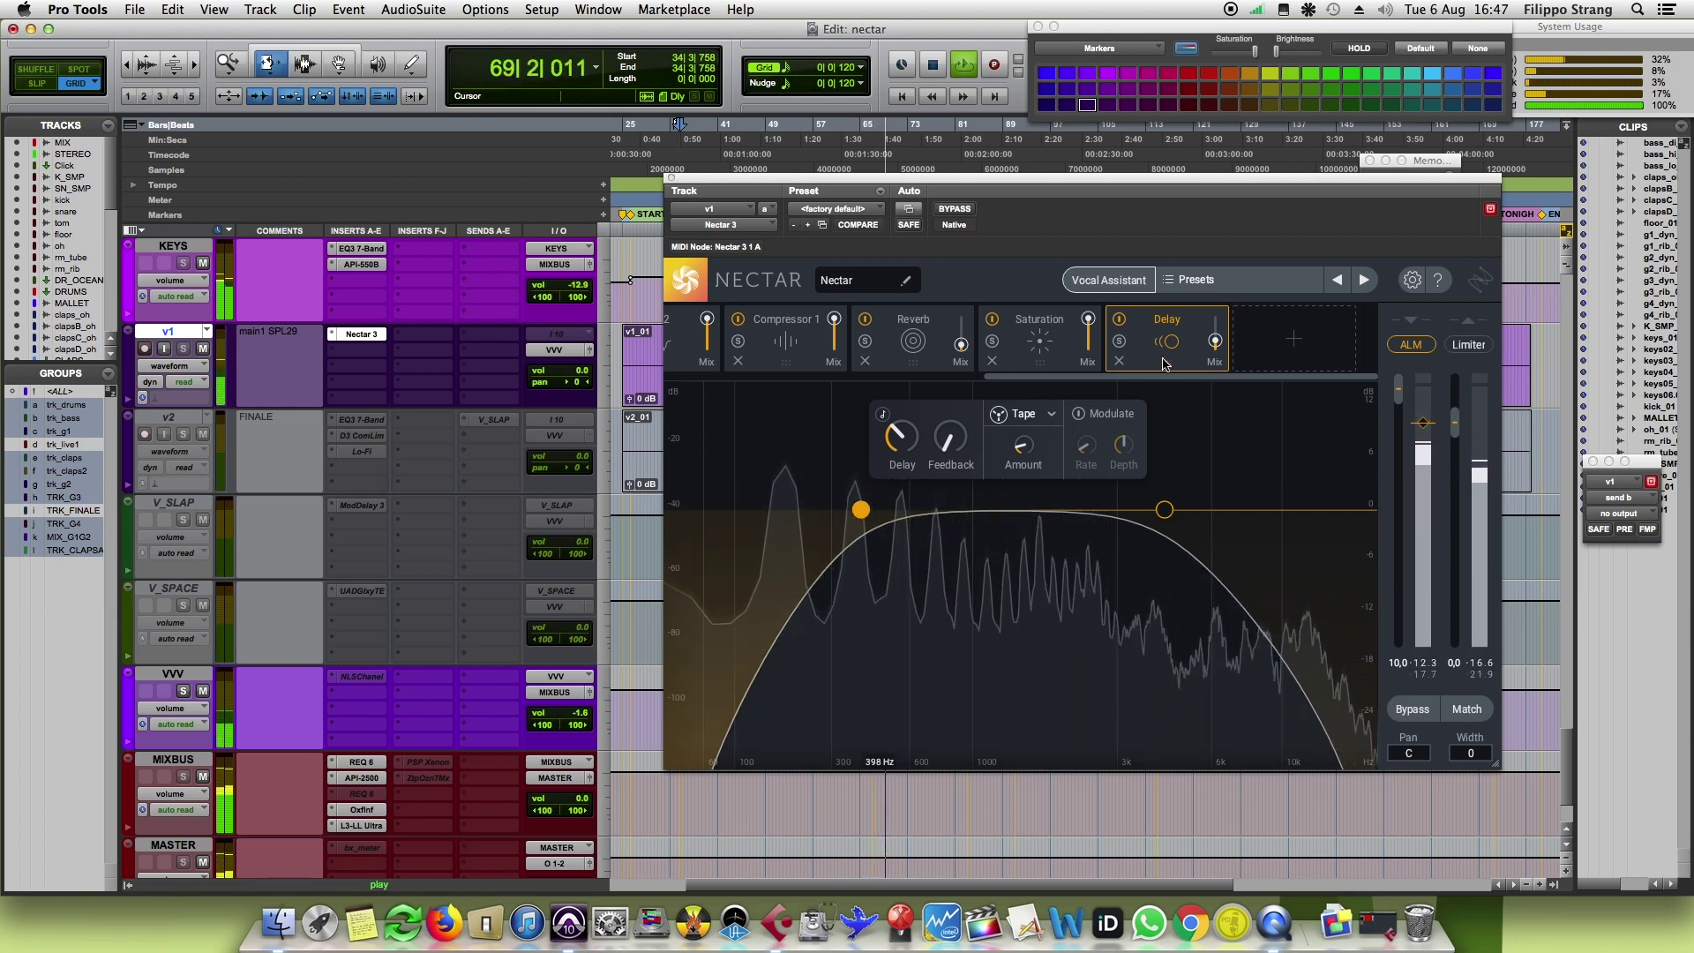
pyautogui.moveTo(1216, 344)
pyautogui.moveTo(1216, 344); pyautogui.dragTo(1216, 350)
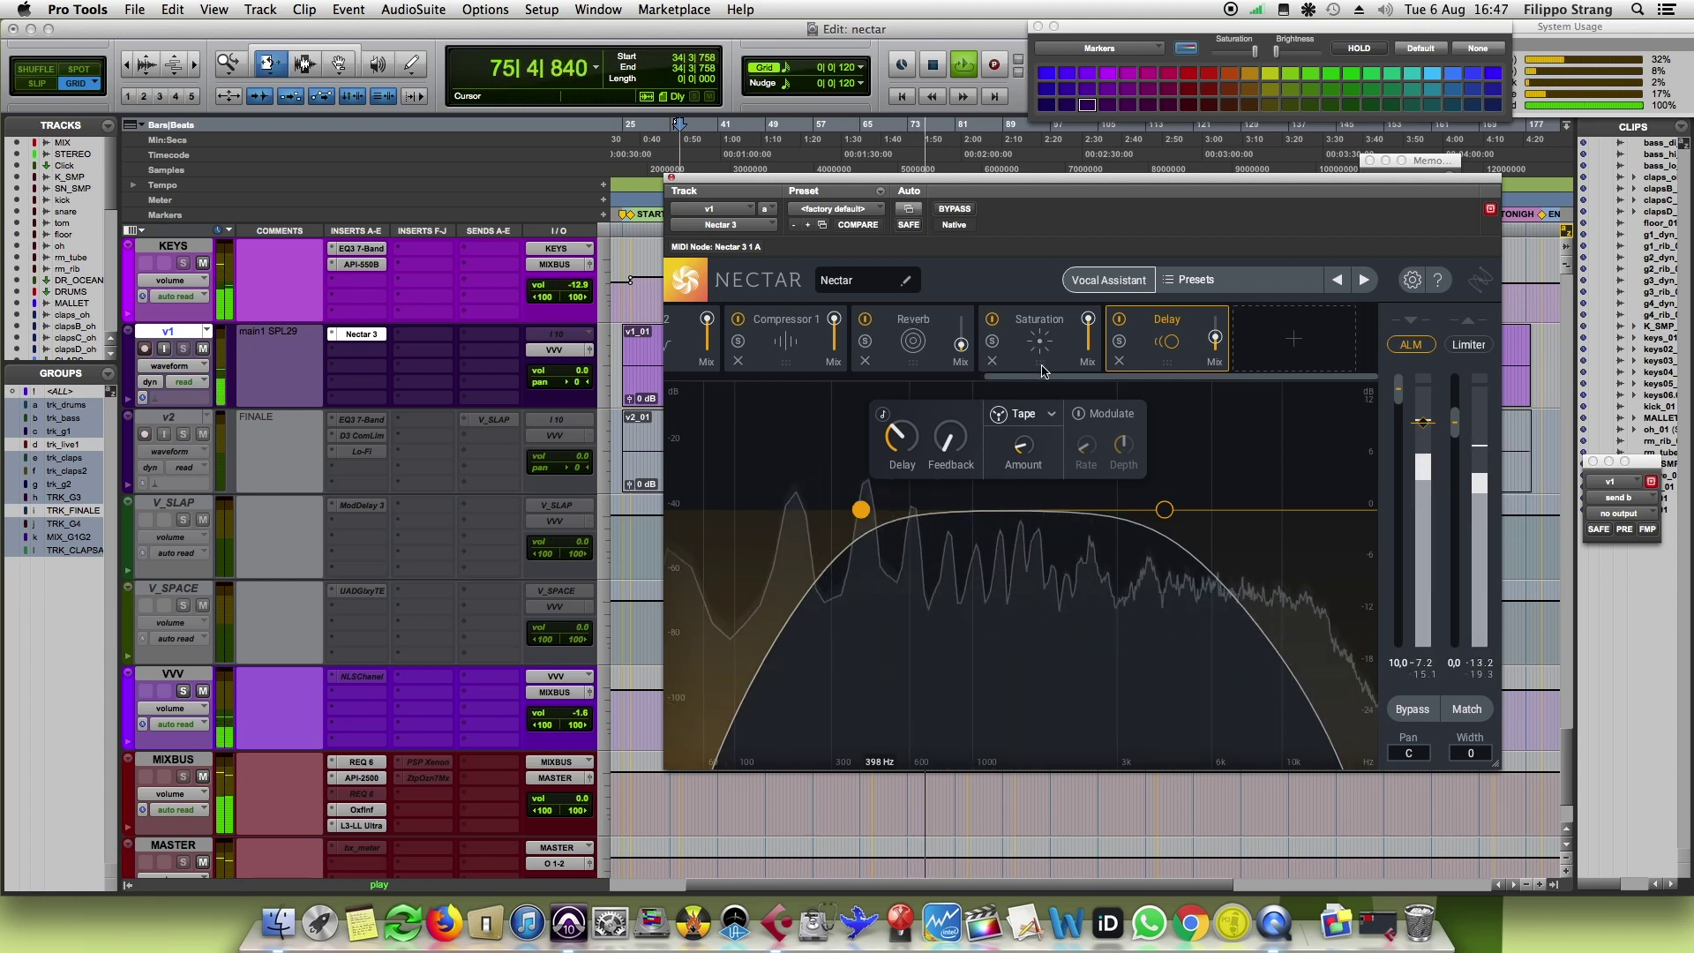
# Step: Stop playback and review Nectar's EQ 1, EQ 2 and De-esser module settings
pyautogui.moveTo(1218, 342)
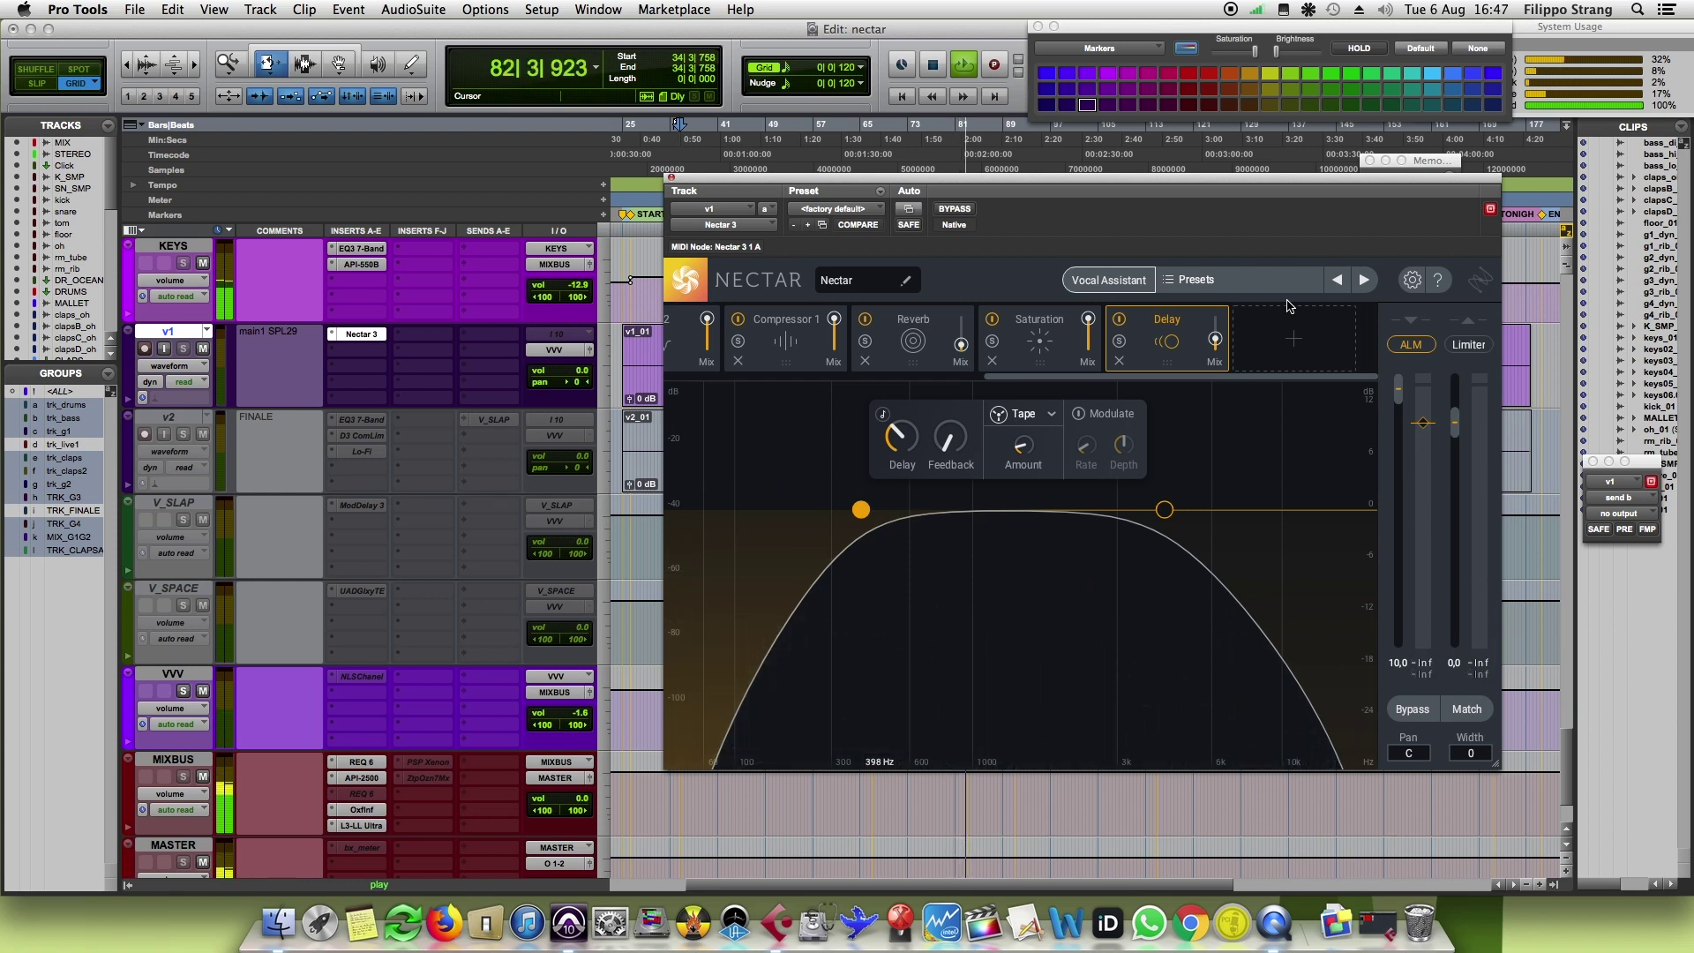
pyautogui.press('space')
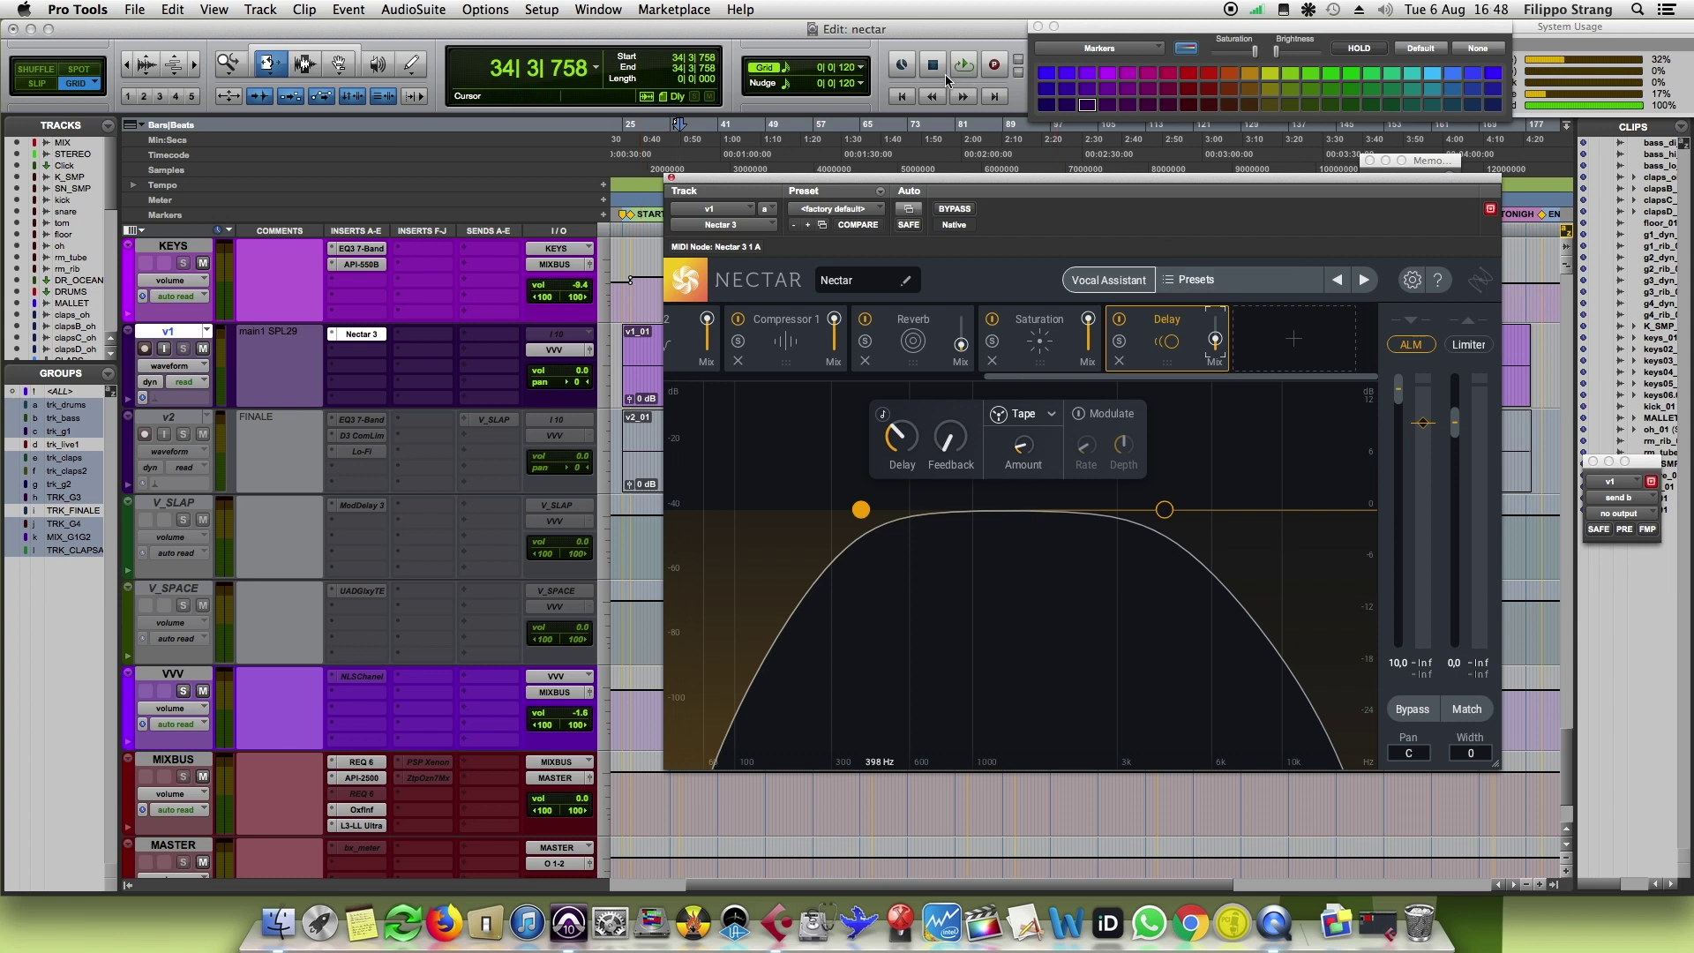
pyautogui.moveTo(1069, 382); pyautogui.dragTo(800, 379)
pyautogui.click(860, 339)
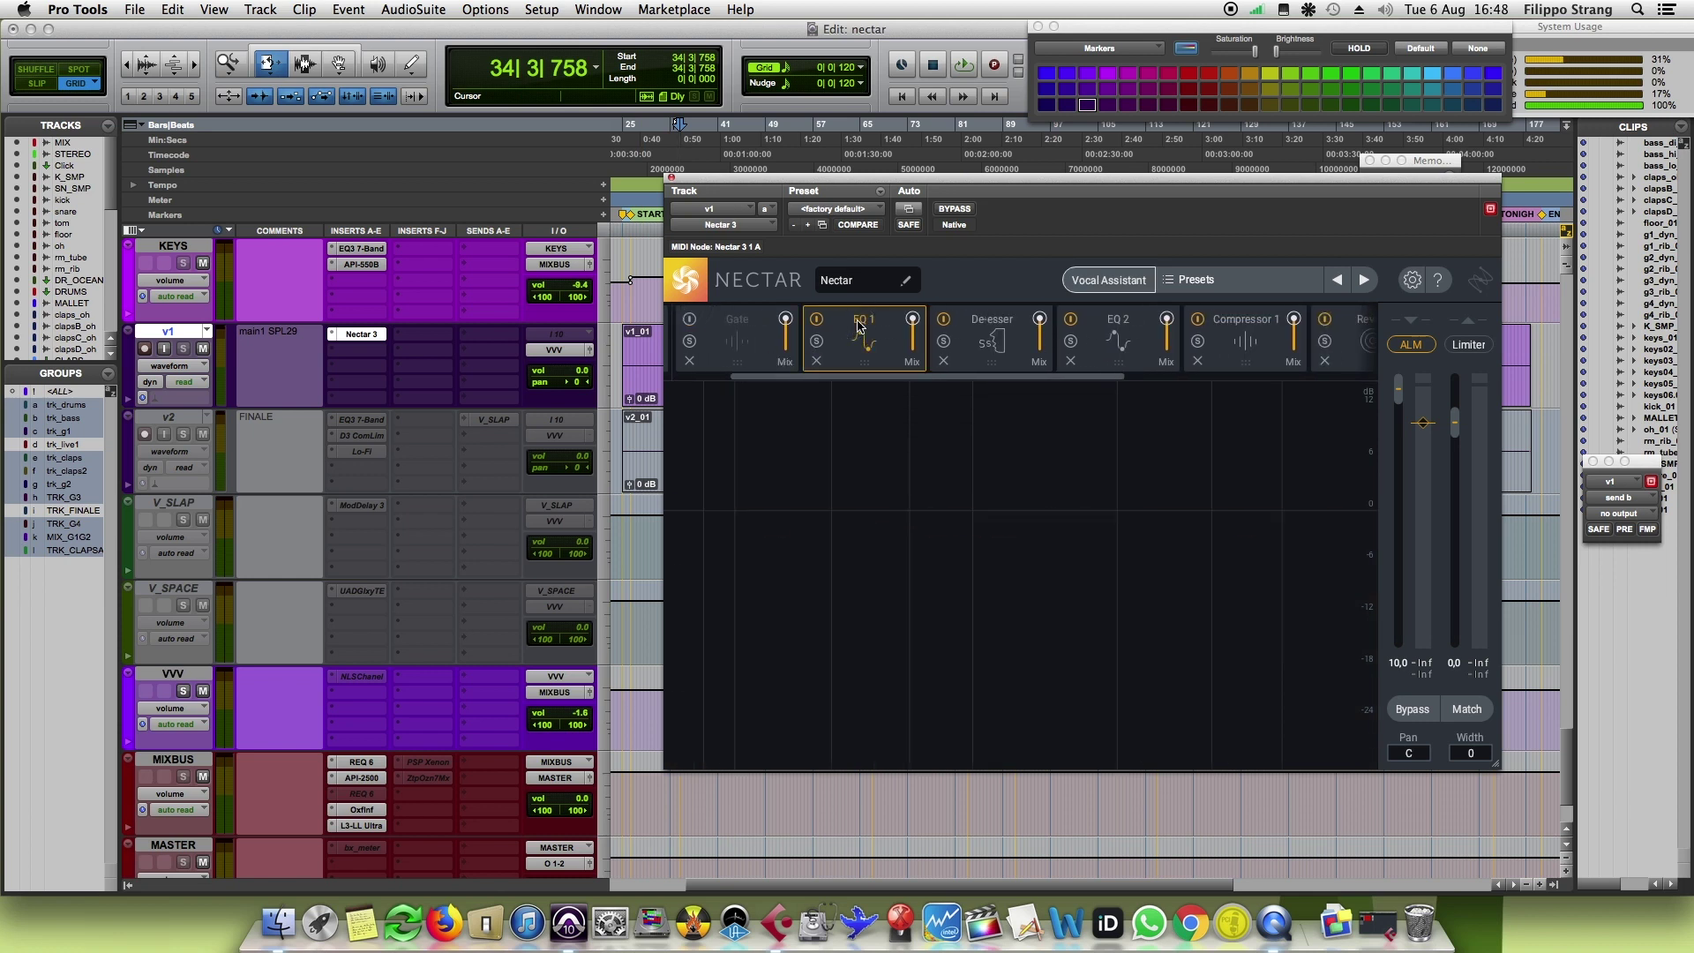
pyautogui.moveTo(847, 378); pyautogui.dragTo(884, 378)
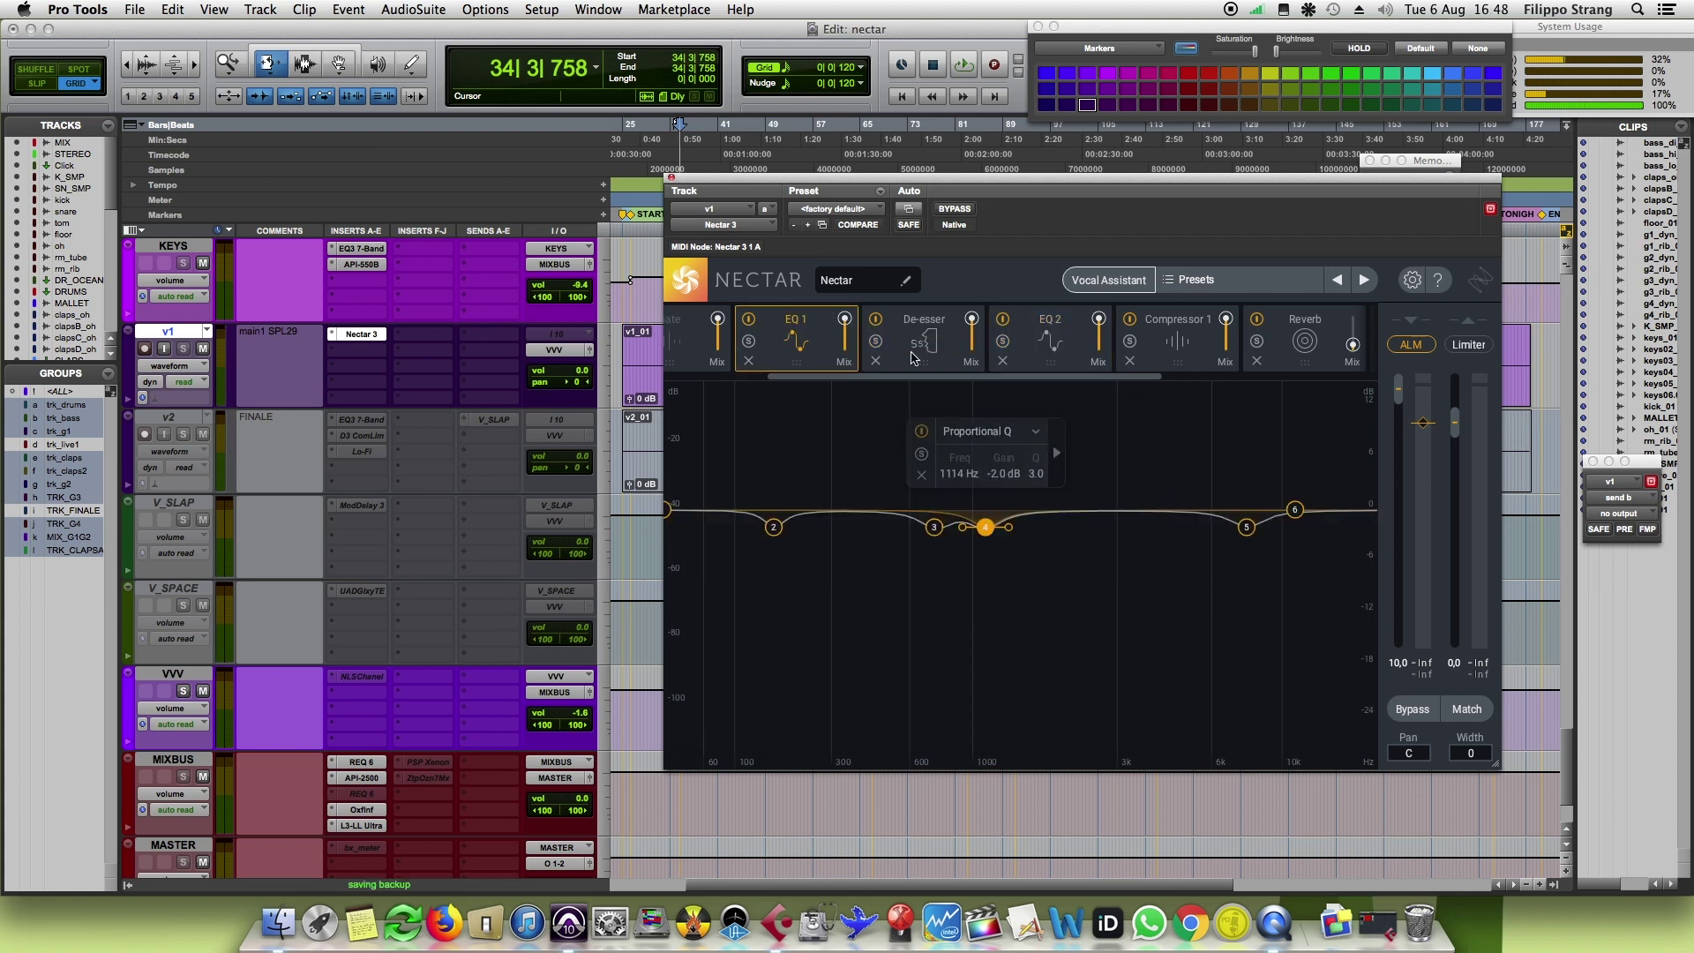
pyautogui.click(1044, 339)
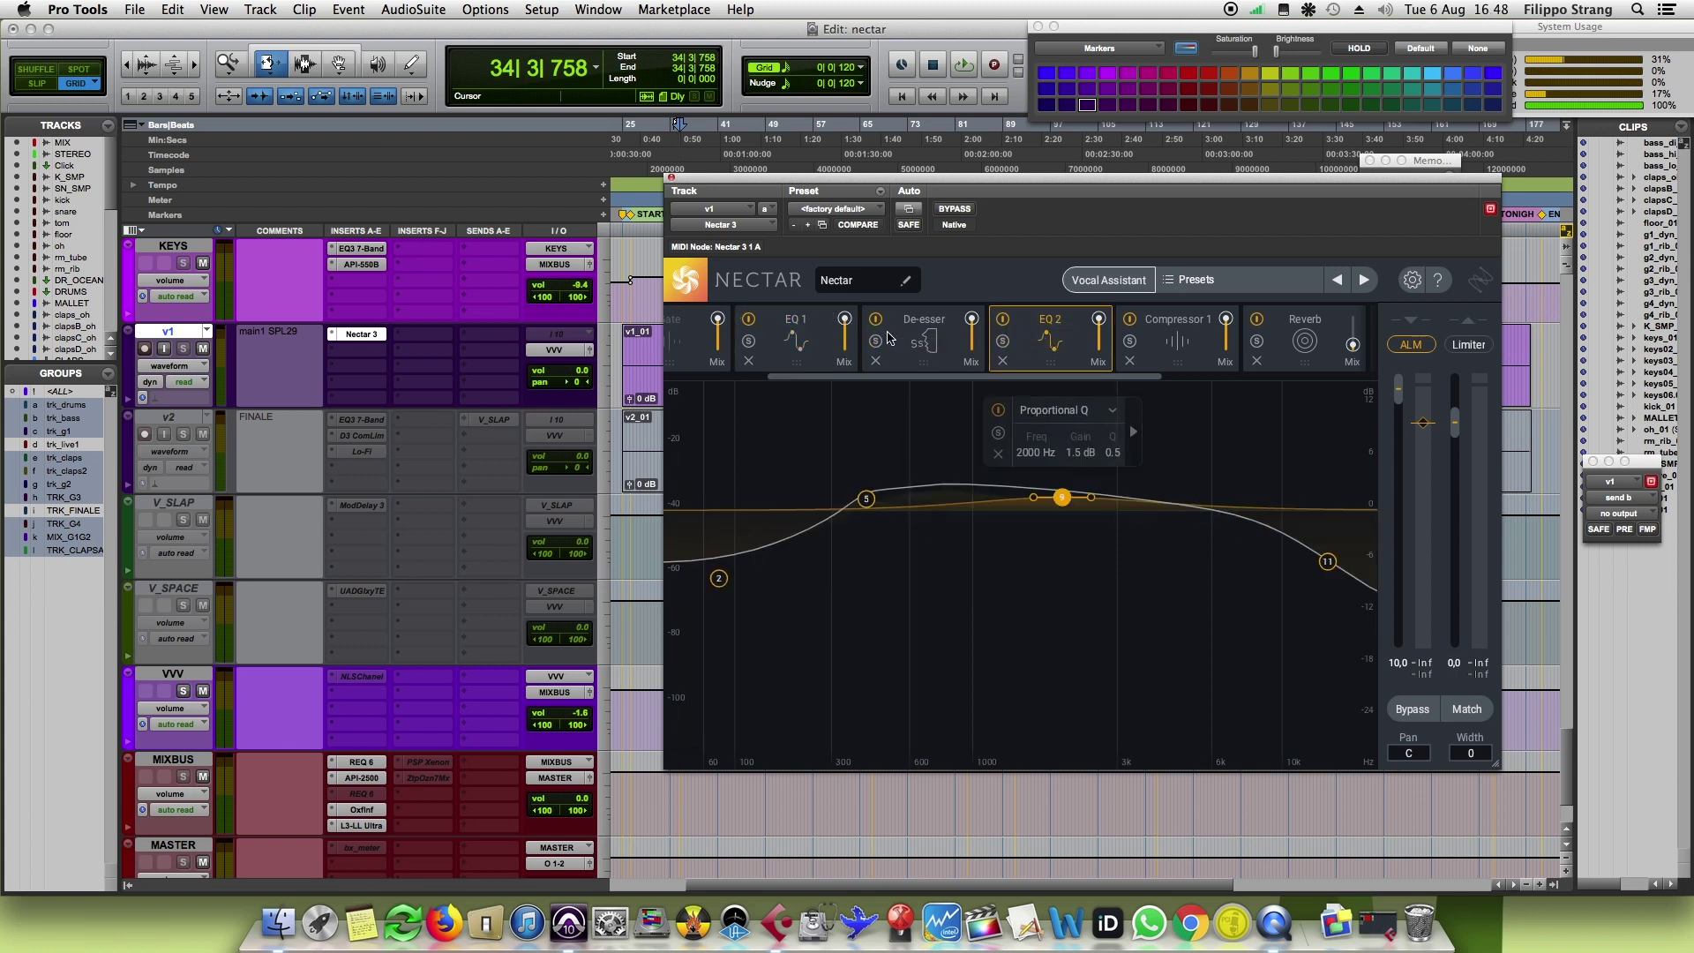
pyautogui.click(907, 333)
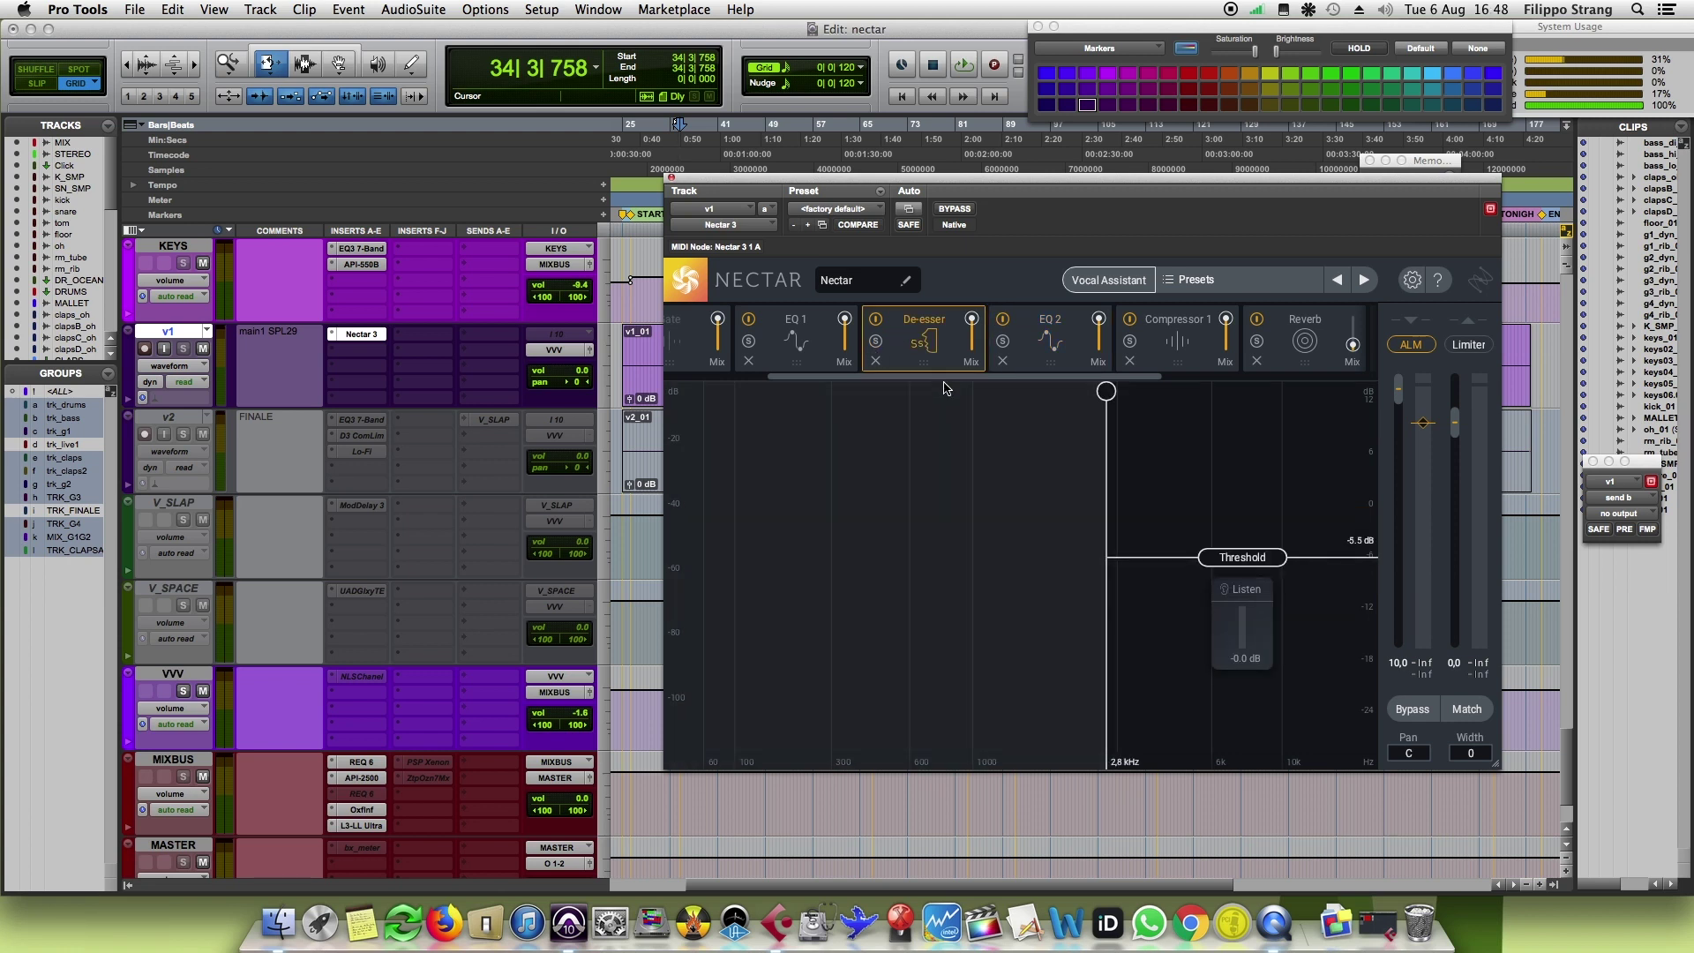
pyautogui.moveTo(946, 388); pyautogui.dragTo(1073, 382)
# Step: Review the Reverb and Tape Saturation settings and look over Nectar's whole module chain
pyautogui.click(1091, 341)
pyautogui.click(1051, 327)
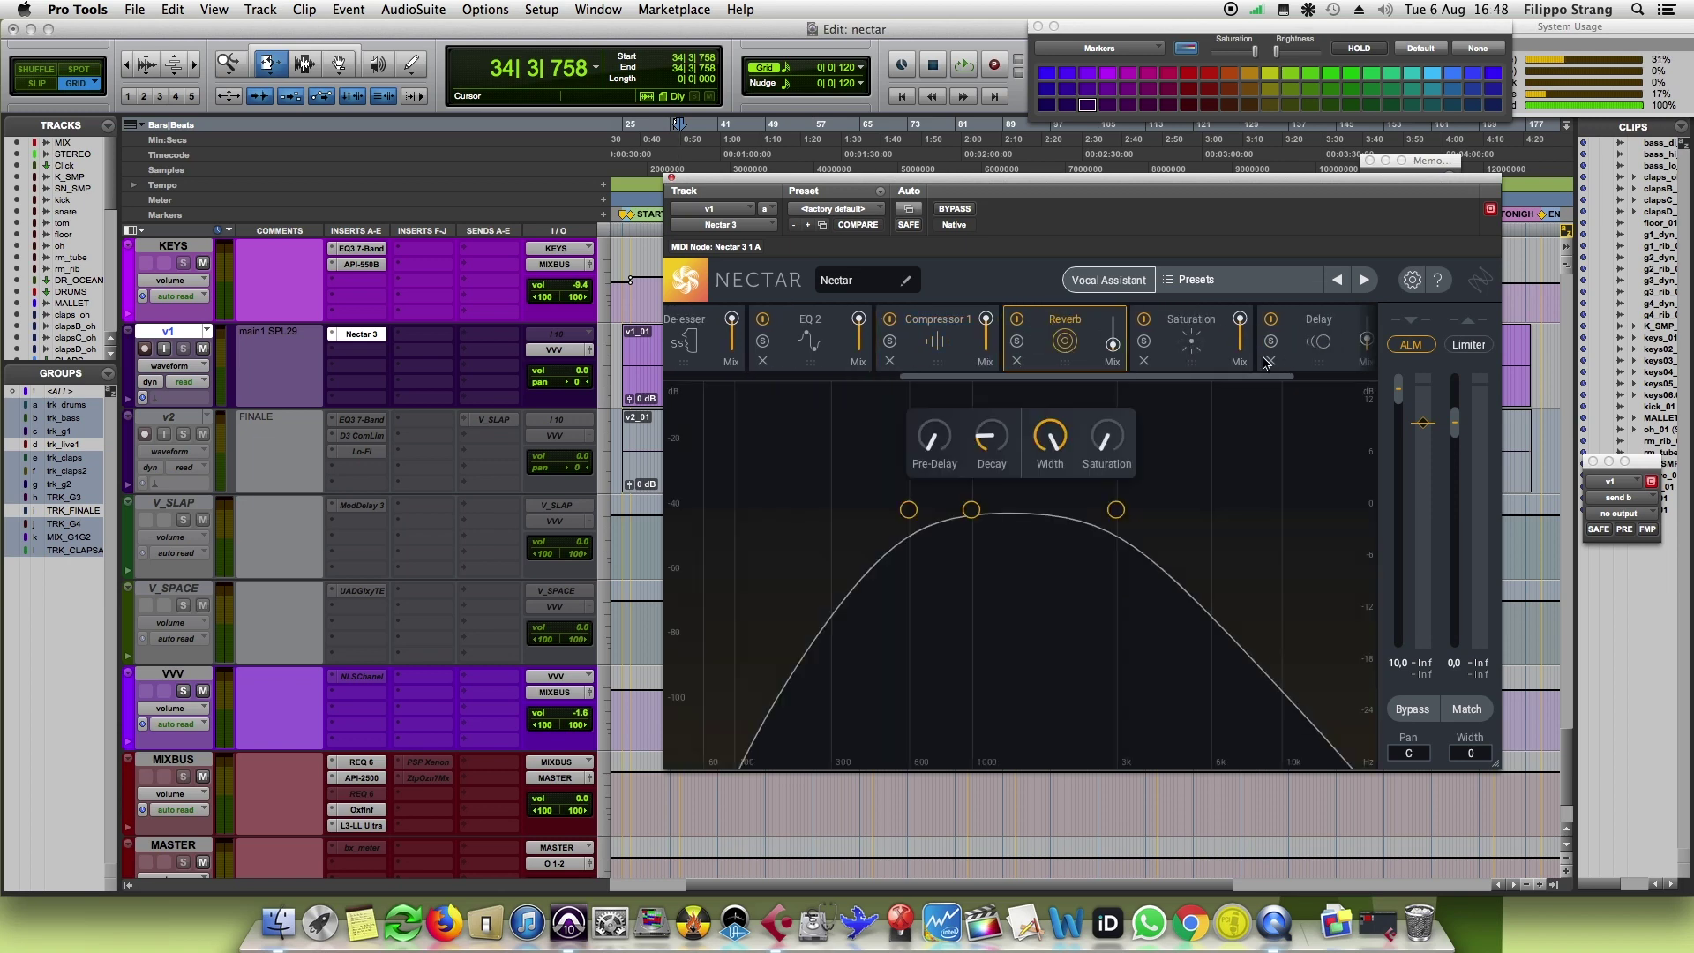
pyautogui.click(1319, 329)
pyautogui.click(1083, 328)
pyautogui.moveTo(1070, 381); pyautogui.dragTo(1158, 383)
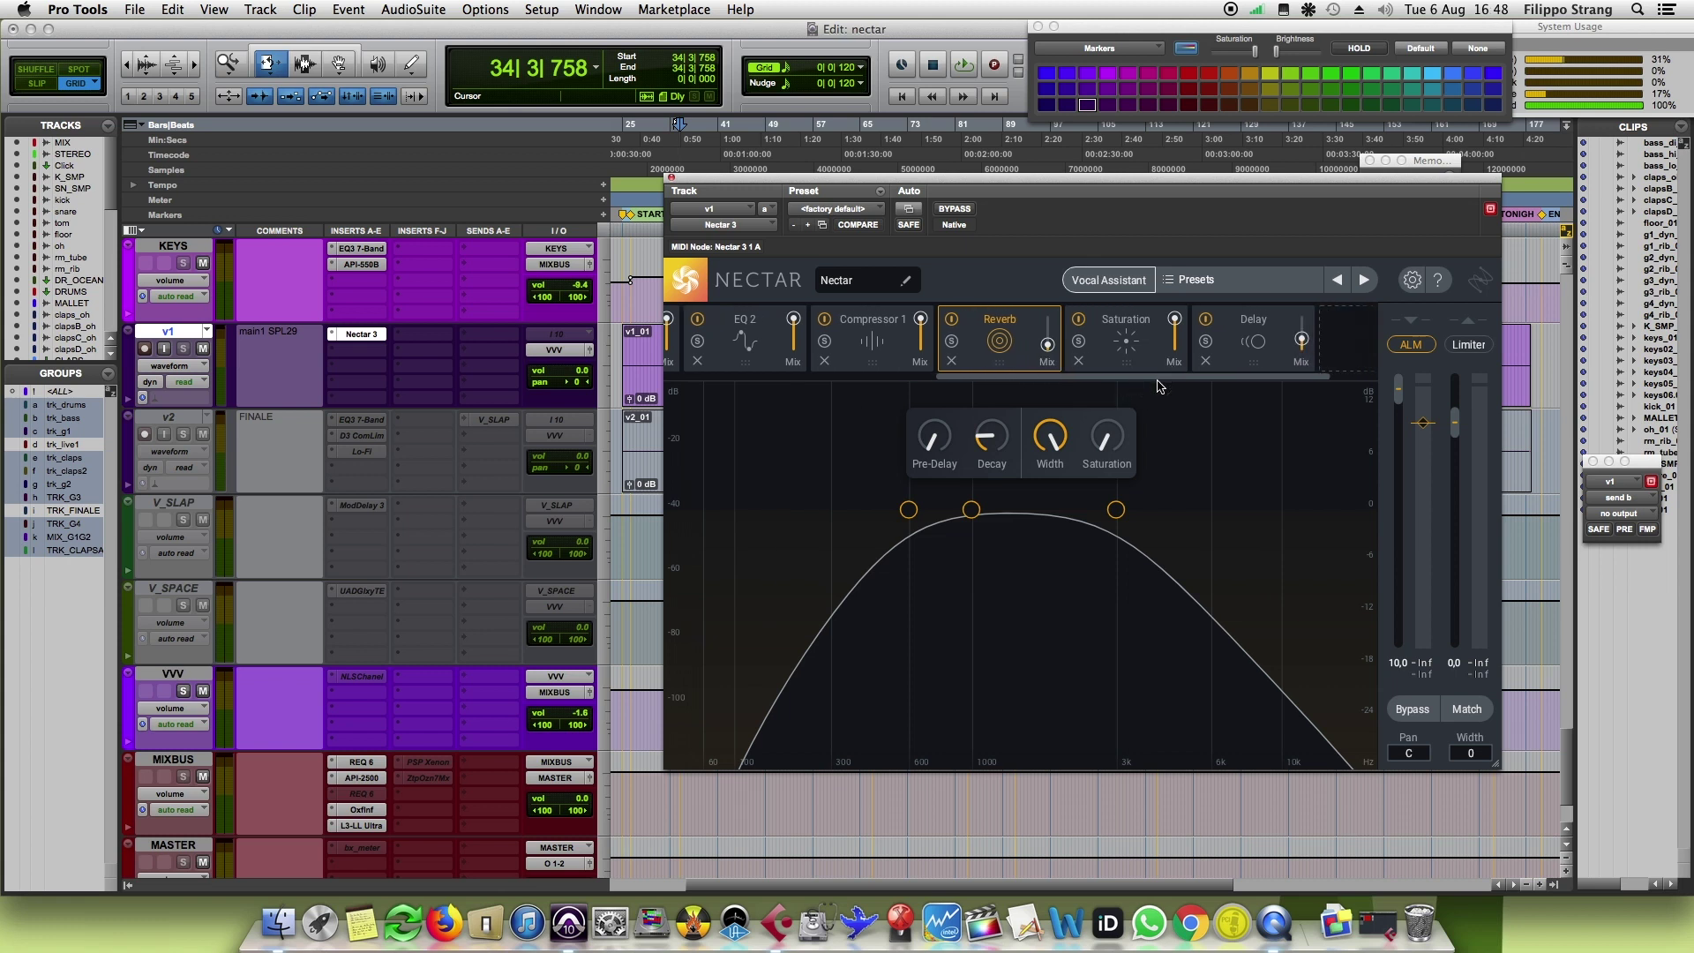
pyautogui.click(1125, 324)
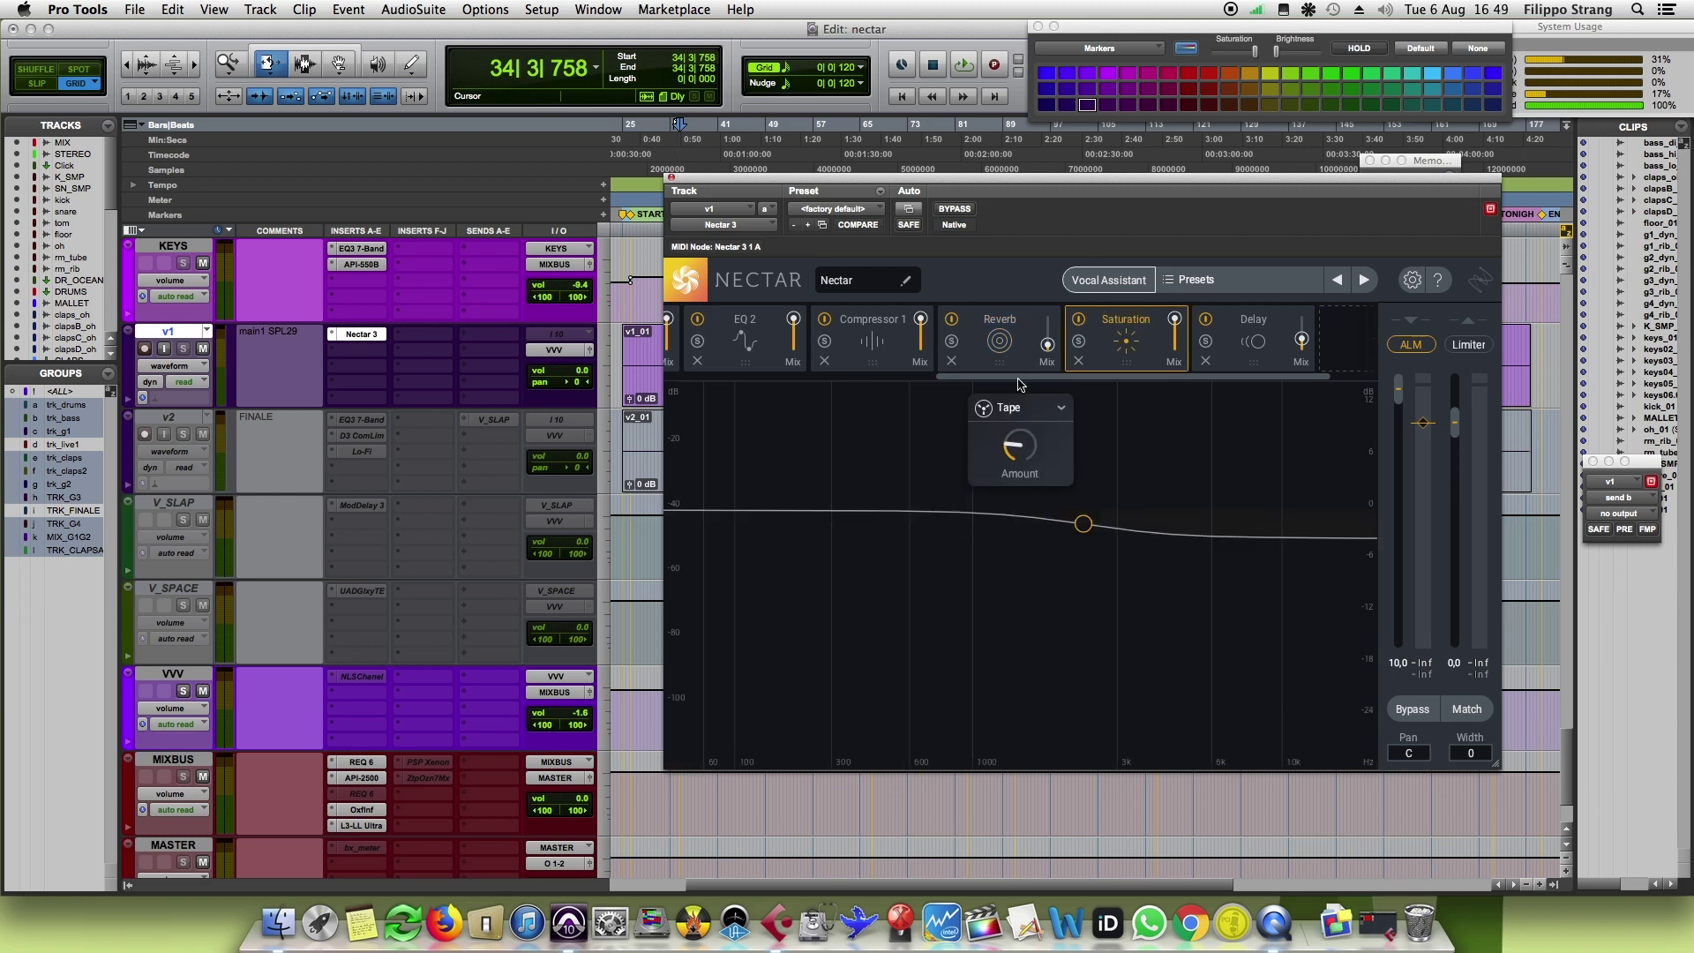
pyautogui.moveTo(1021, 378); pyautogui.dragTo(684, 369)
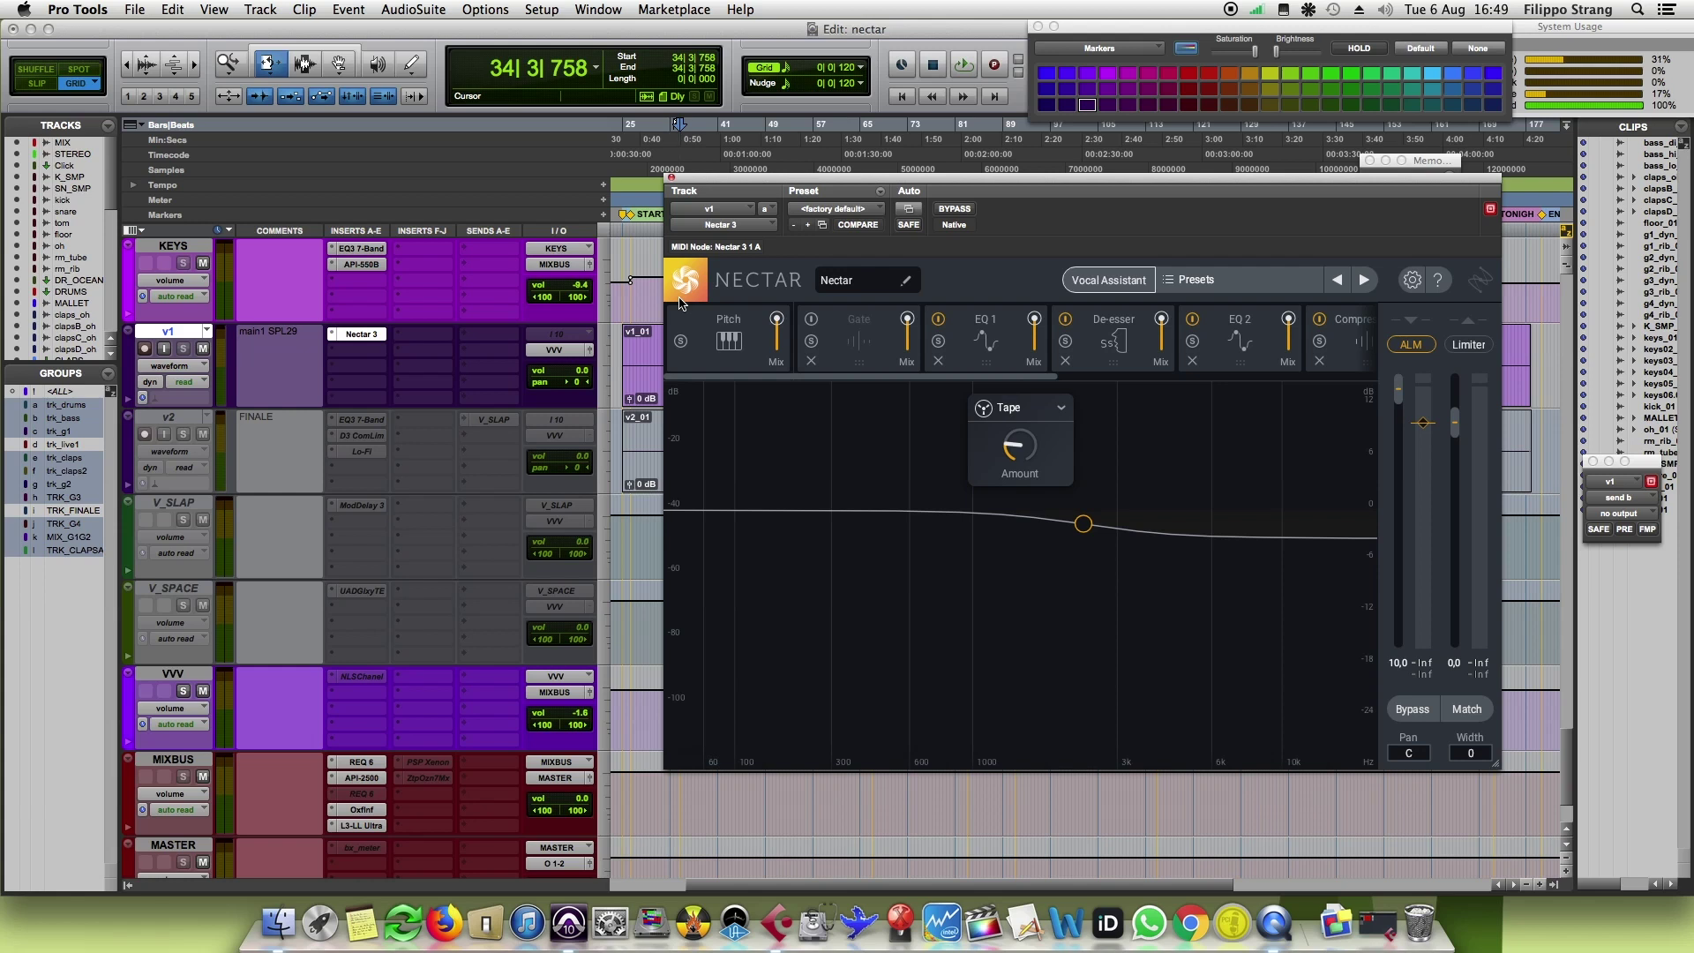
pyautogui.moveTo(858, 378); pyautogui.dragTo(1210, 394)
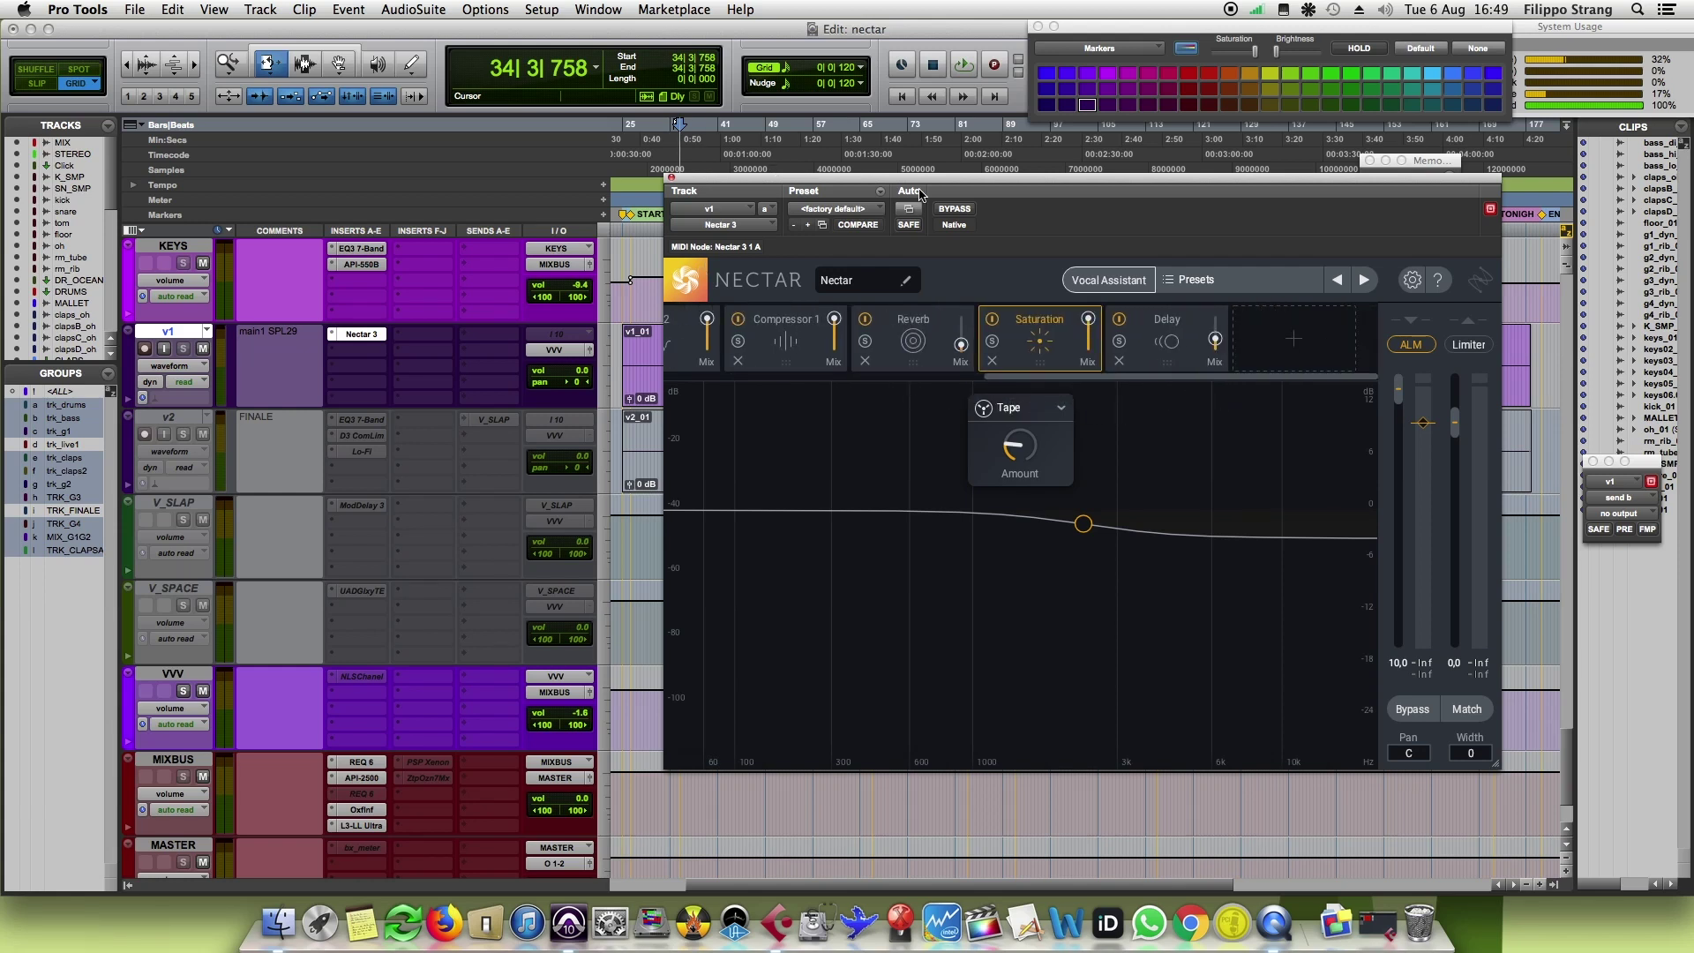
# Step: Open Nectar's Vocal Assistant and look through the session's instrument tracks and vocal bus
pyautogui.click(1109, 281)
pyautogui.scroll(5, 221, 456)
pyautogui.scroll(-3, 221, 456)
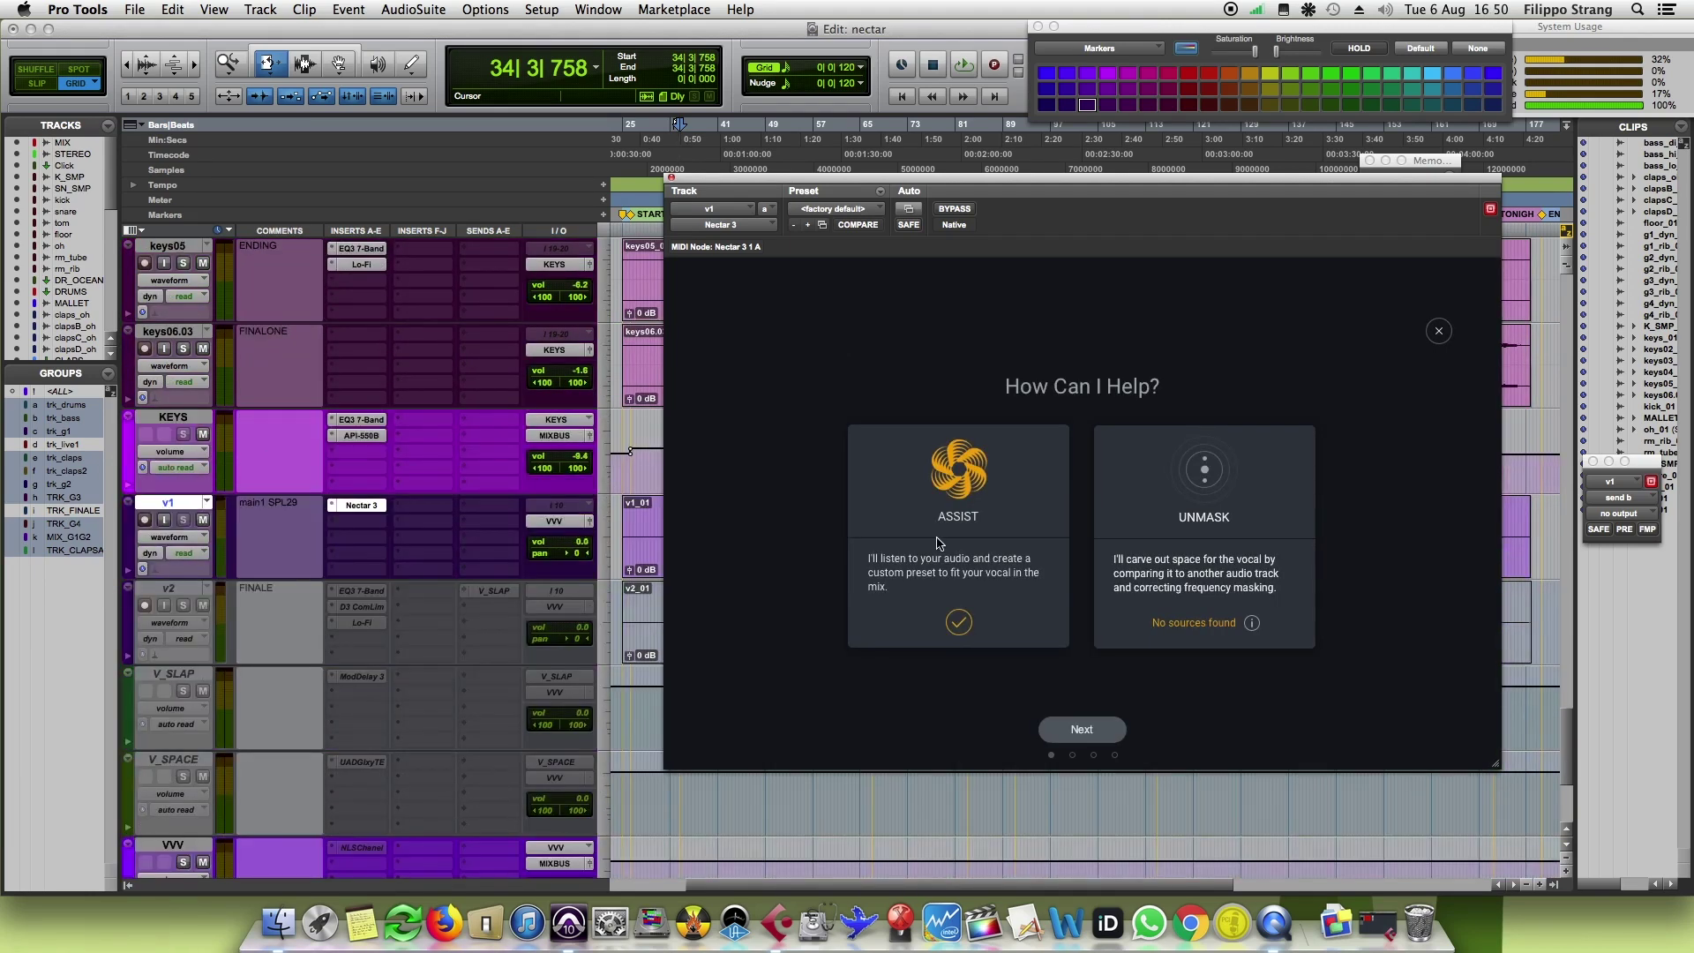
pyautogui.scroll(4, 221, 436)
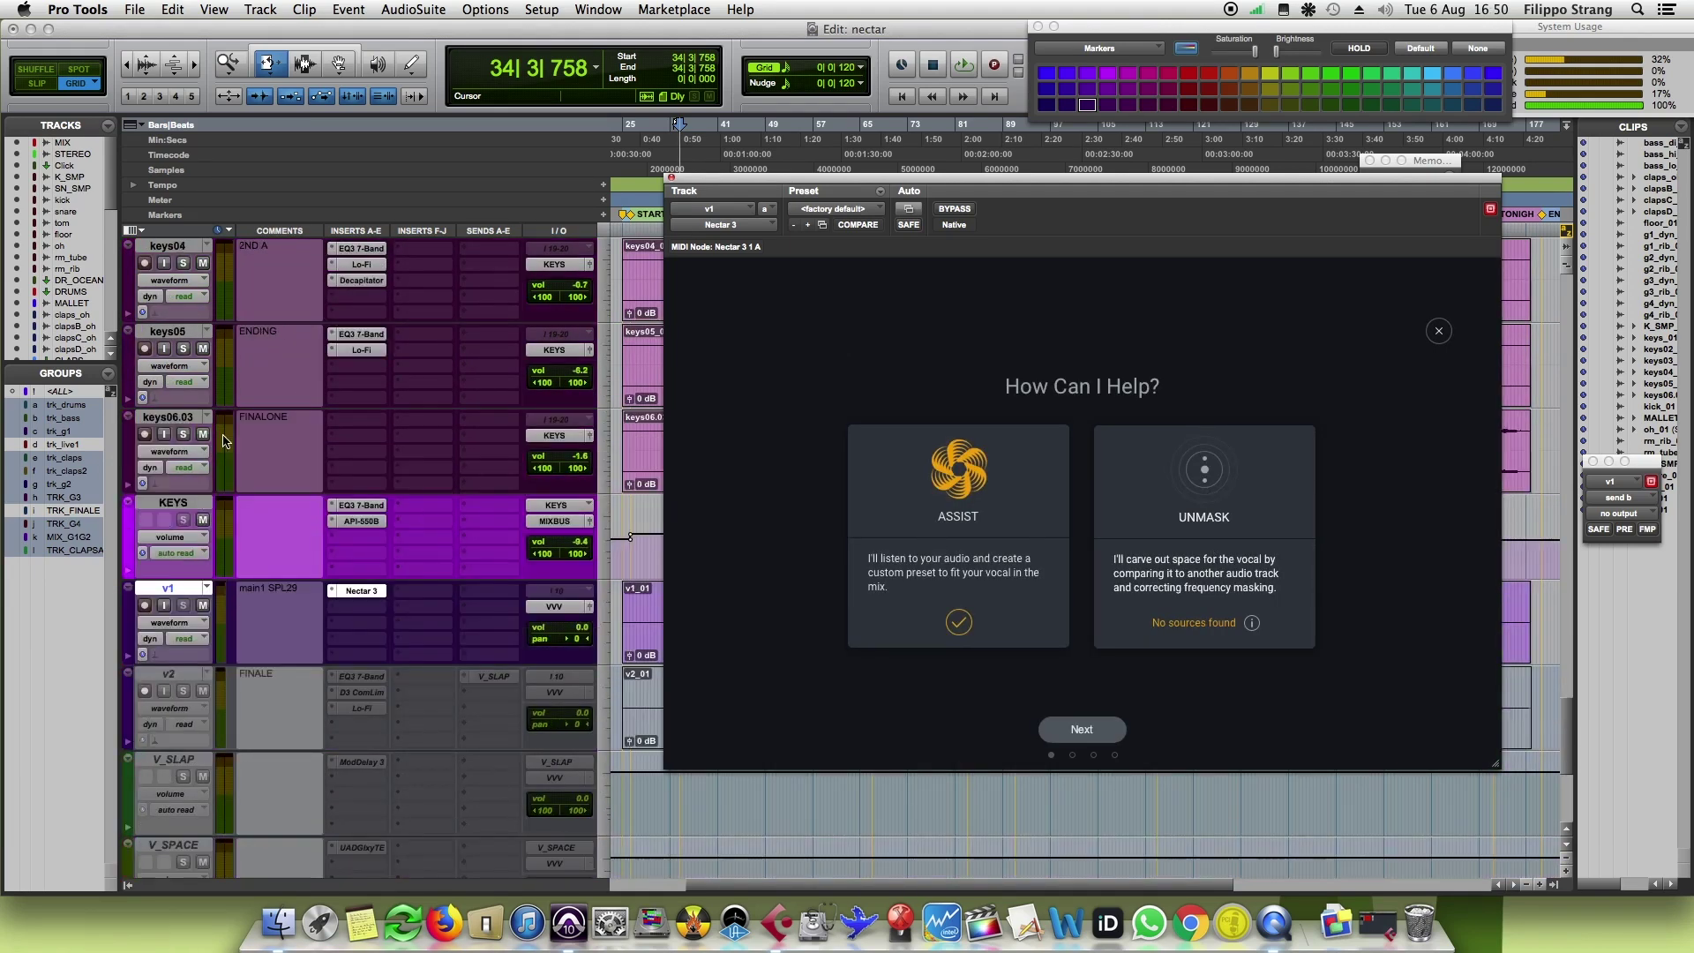
pyautogui.scroll(-3, 374, 480)
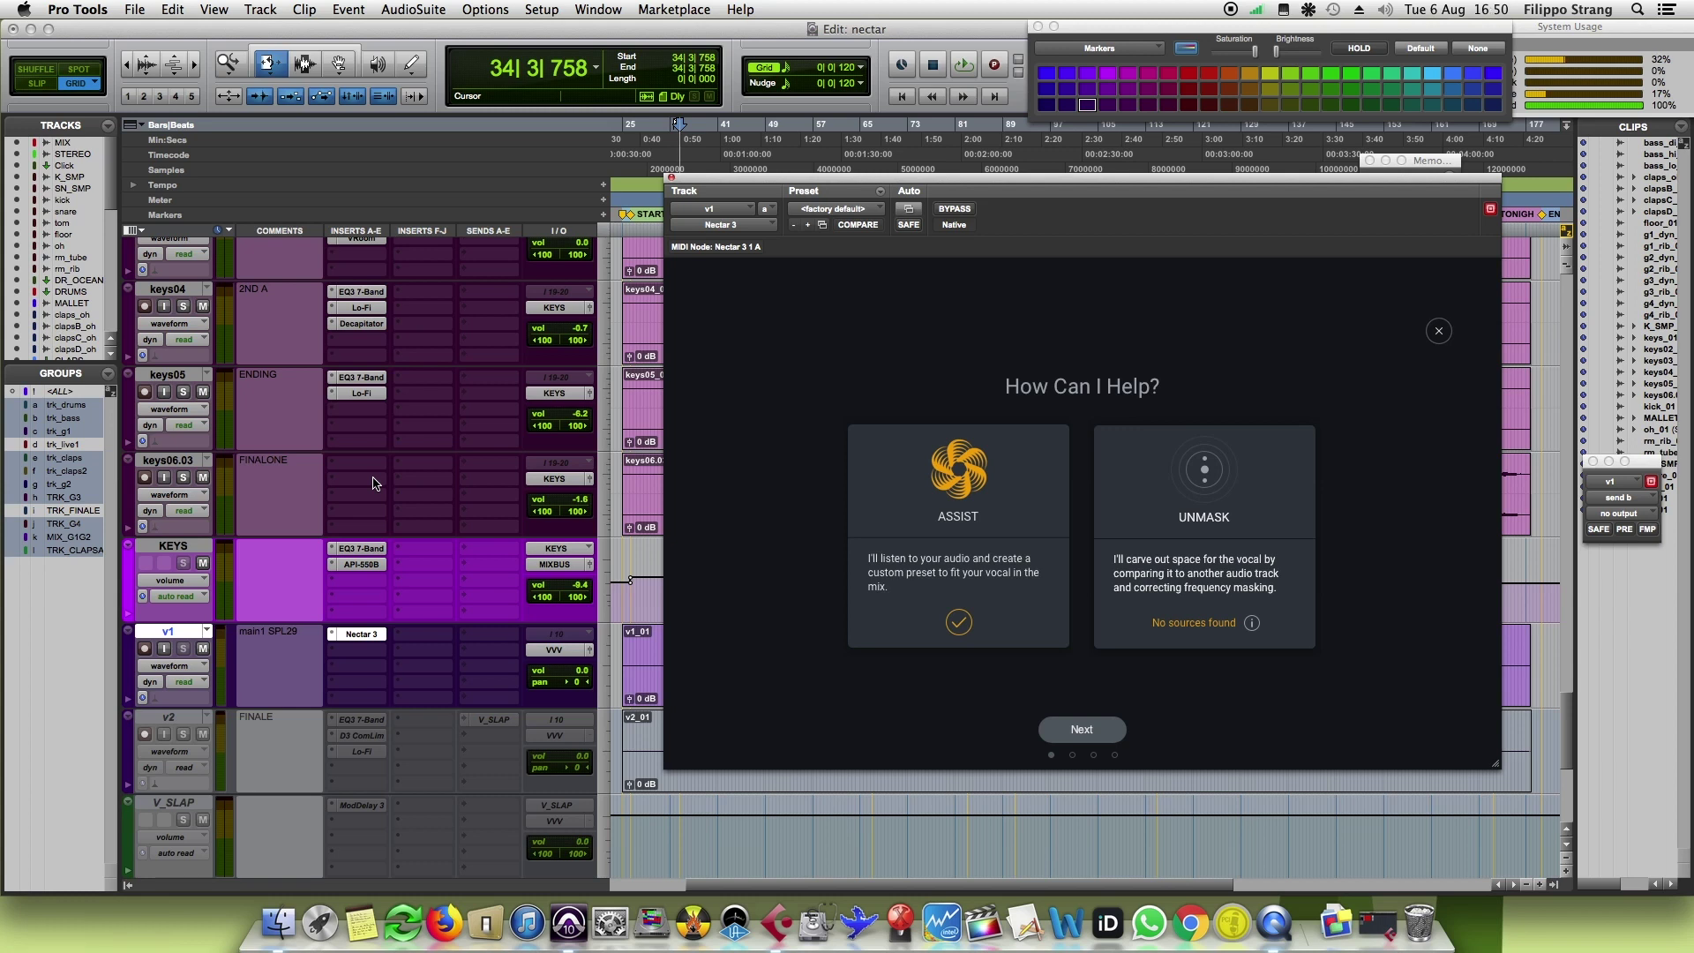
pyautogui.scroll(10, 277, 503)
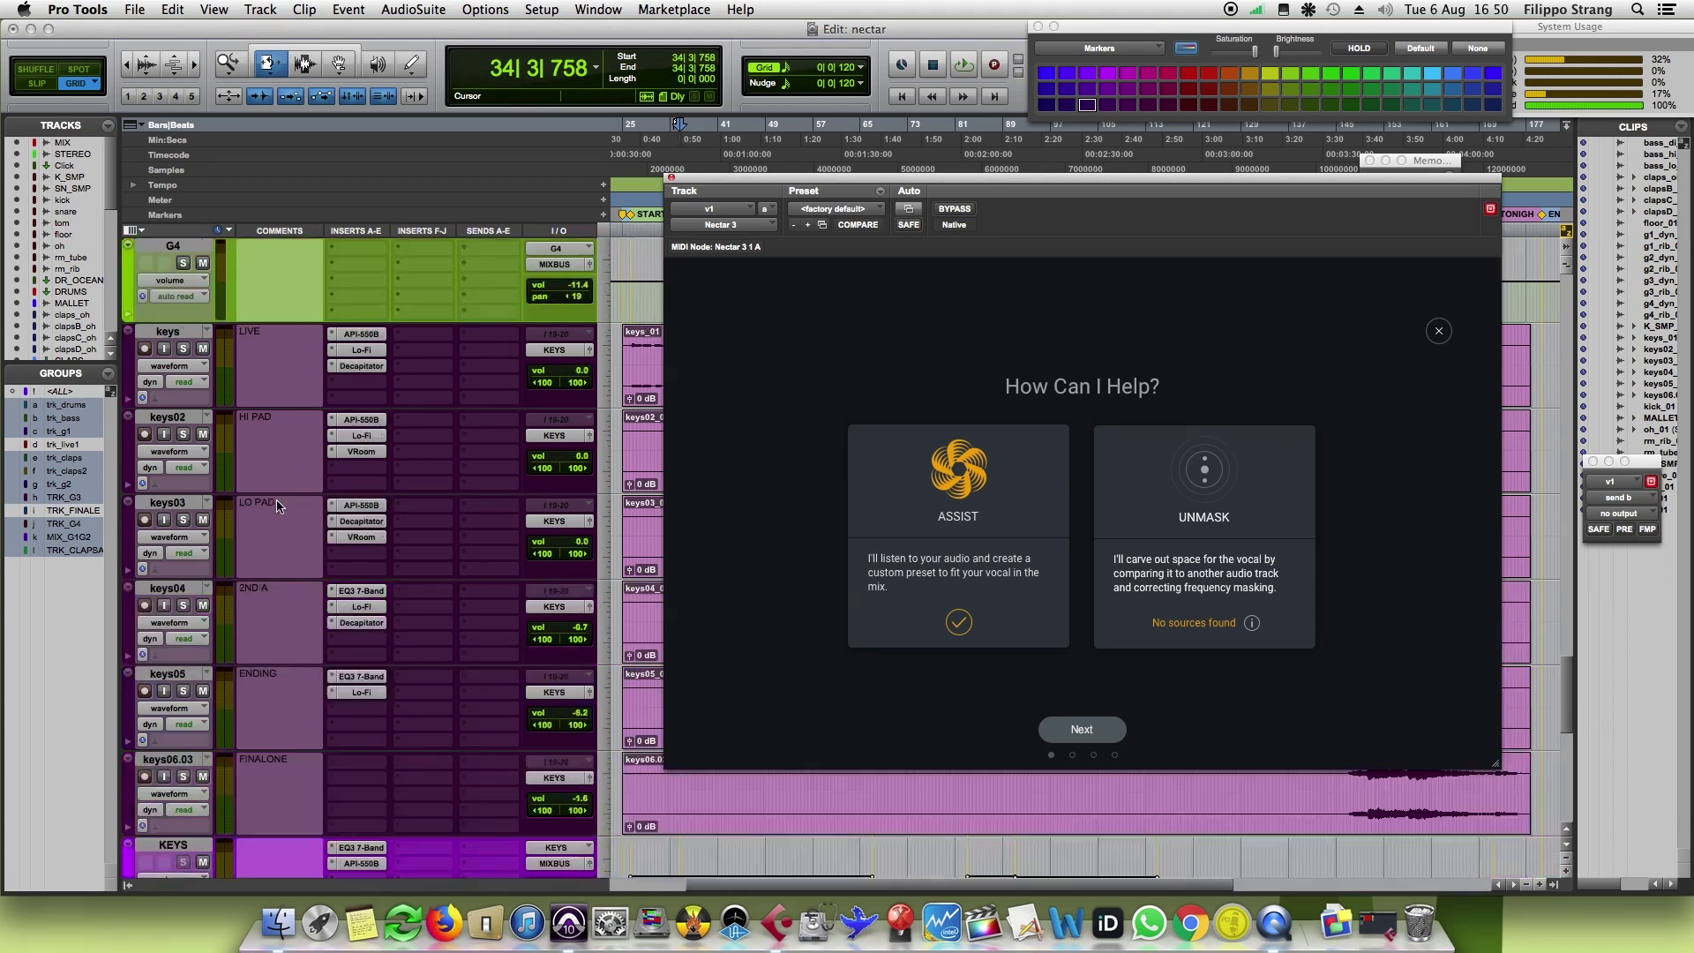
pyautogui.scroll(-10, 277, 506)
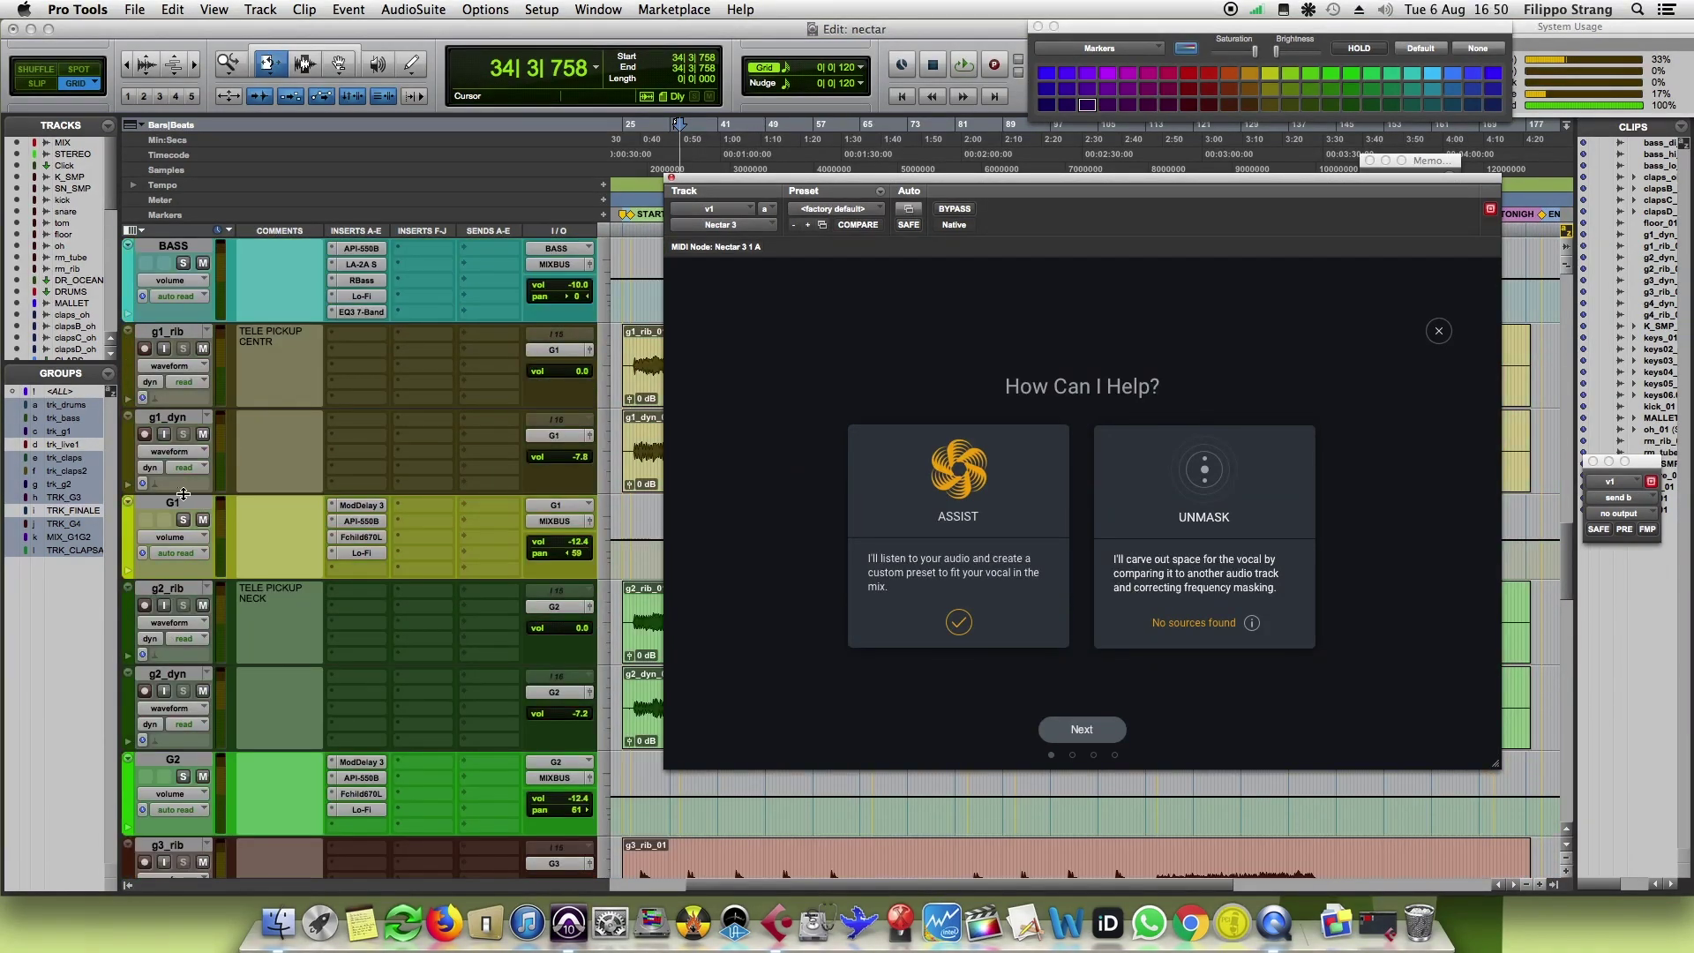
pyautogui.scroll(-6, 199, 534)
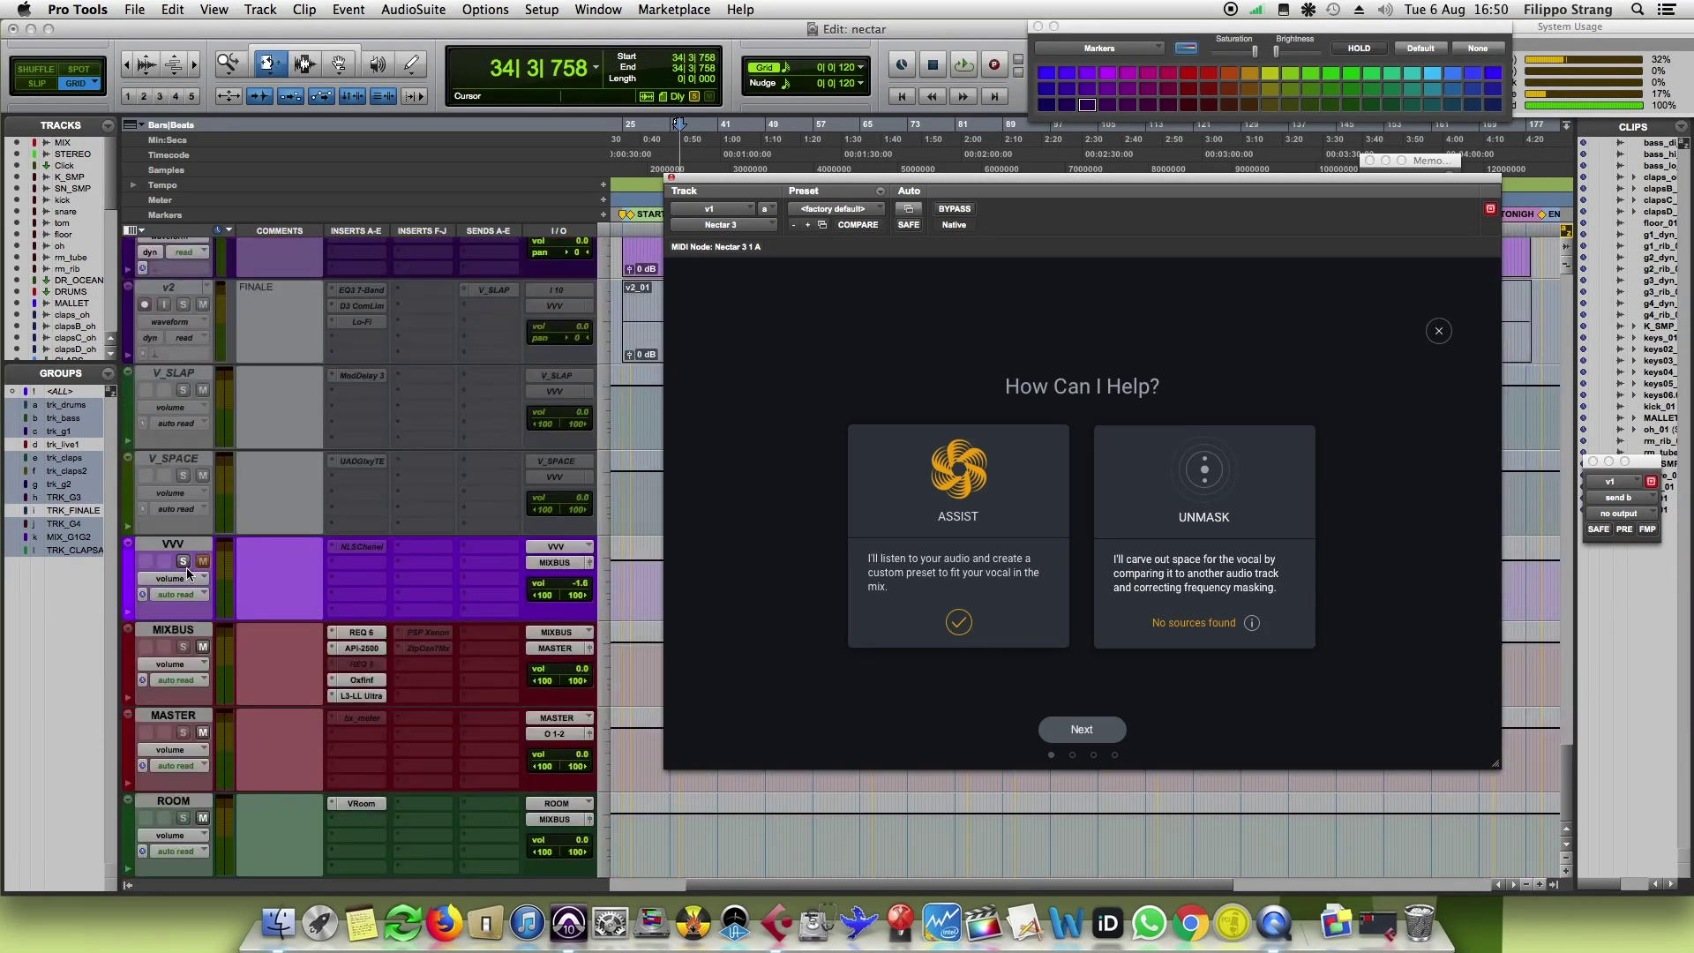
# Step: Play the soloed VVV bus and lower its volume to about -4.2 dB
pyautogui.press('space')
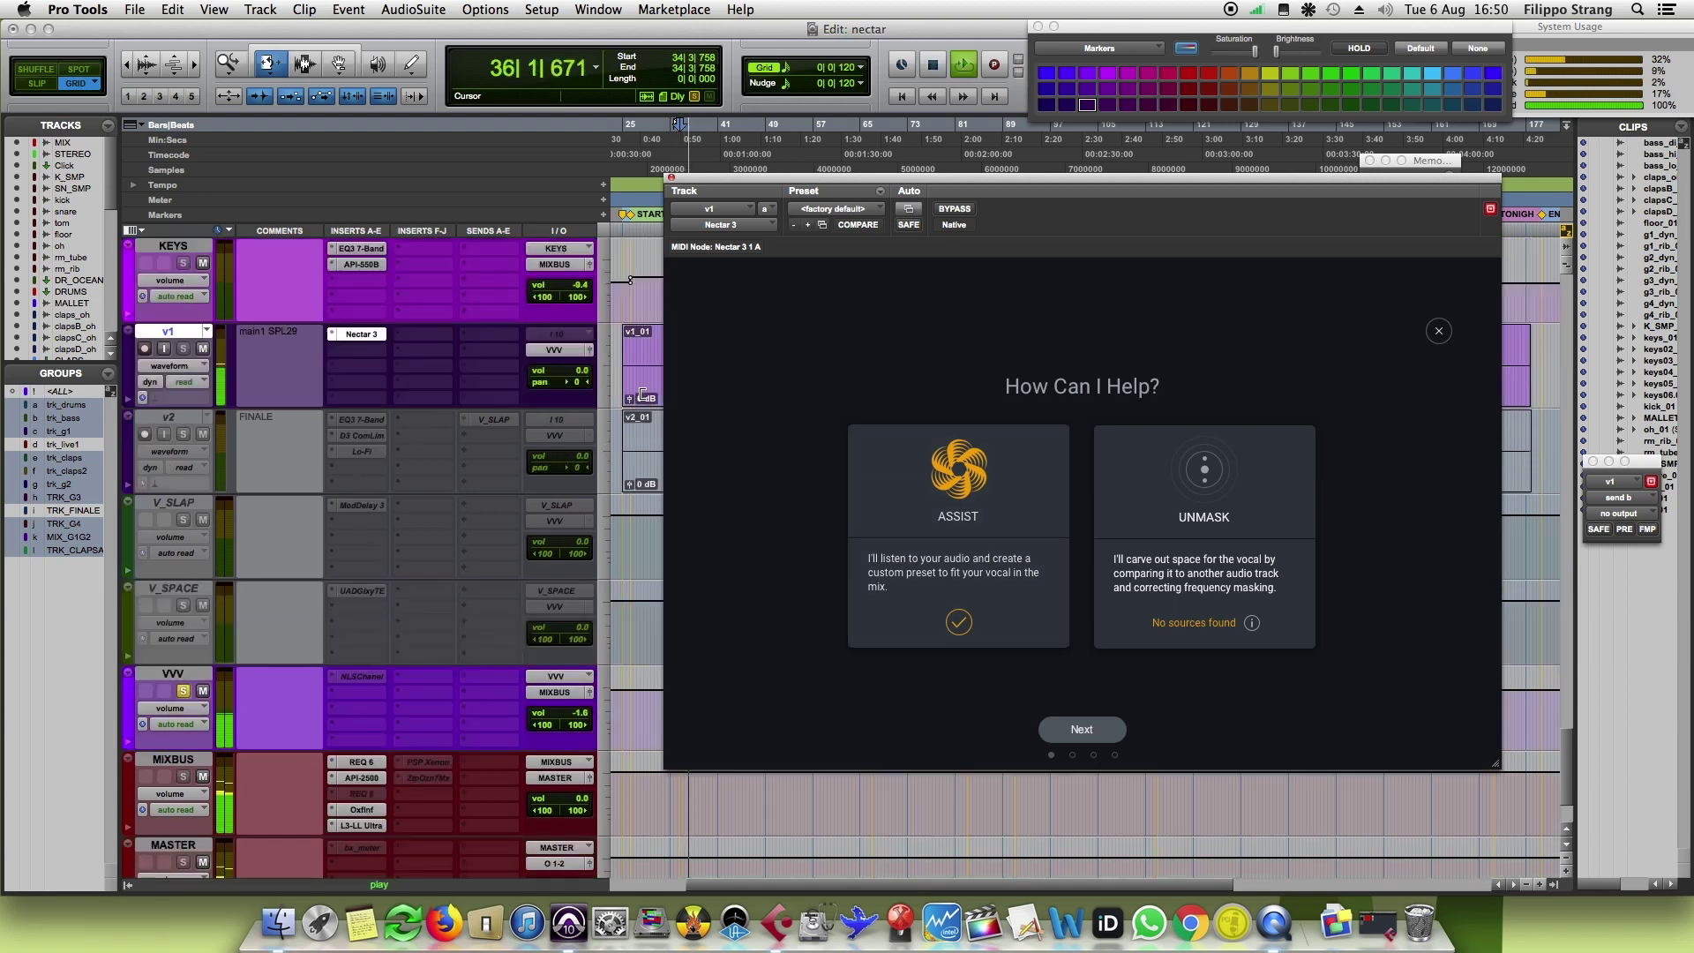
pyautogui.moveTo(581, 585); pyautogui.dragTo(585, 589)
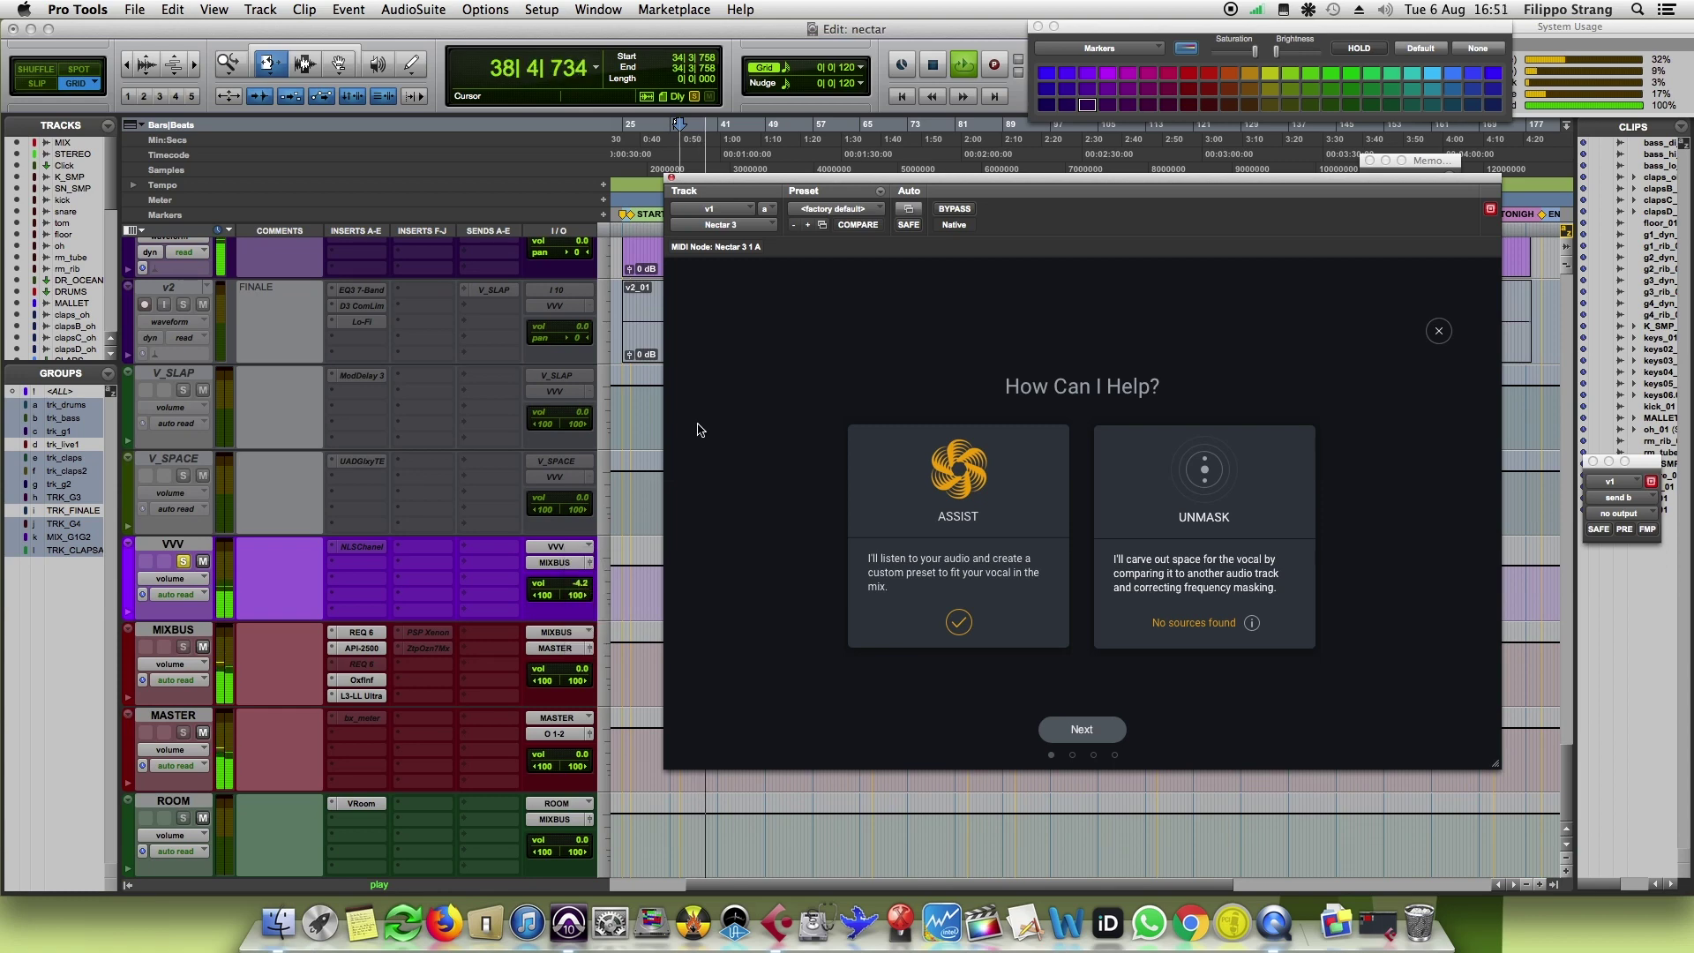
pyautogui.scroll(5, 541, 425)
pyautogui.scroll(3, 541, 425)
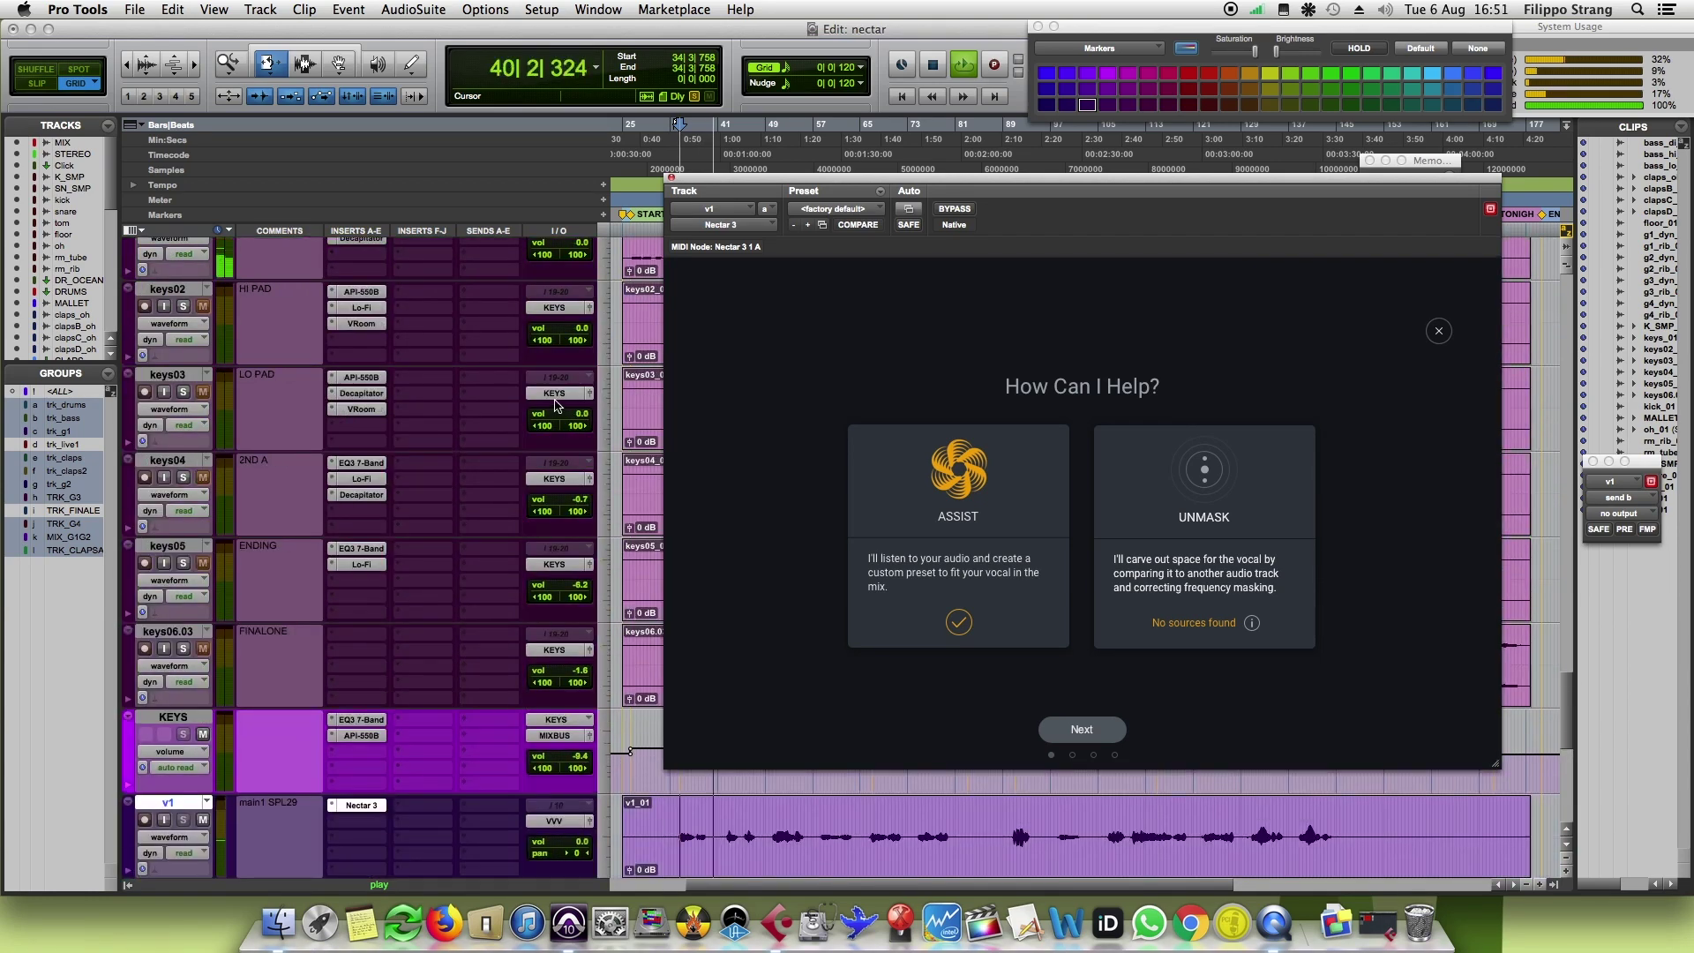
pyautogui.press('space')
# Step: Solo the G1 guitar bus and insert iZotope's Relay plug-in in its free slot after Lo-Fi
pyautogui.scroll(10, 397, 408)
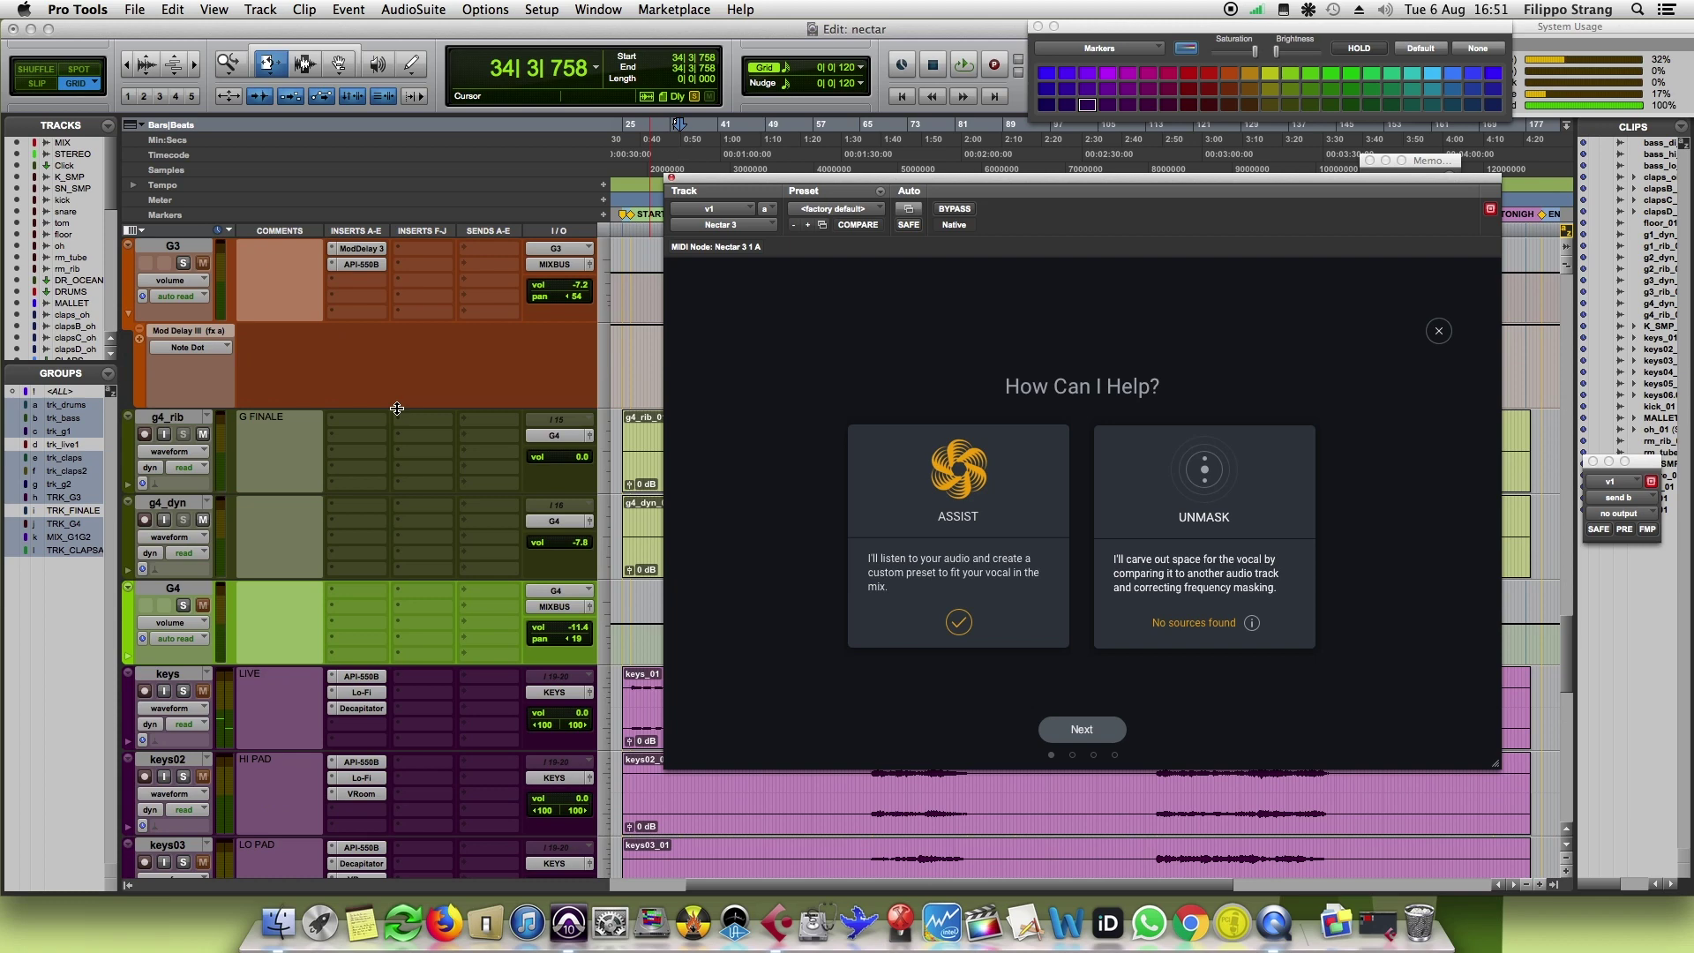
pyautogui.scroll(15, 397, 409)
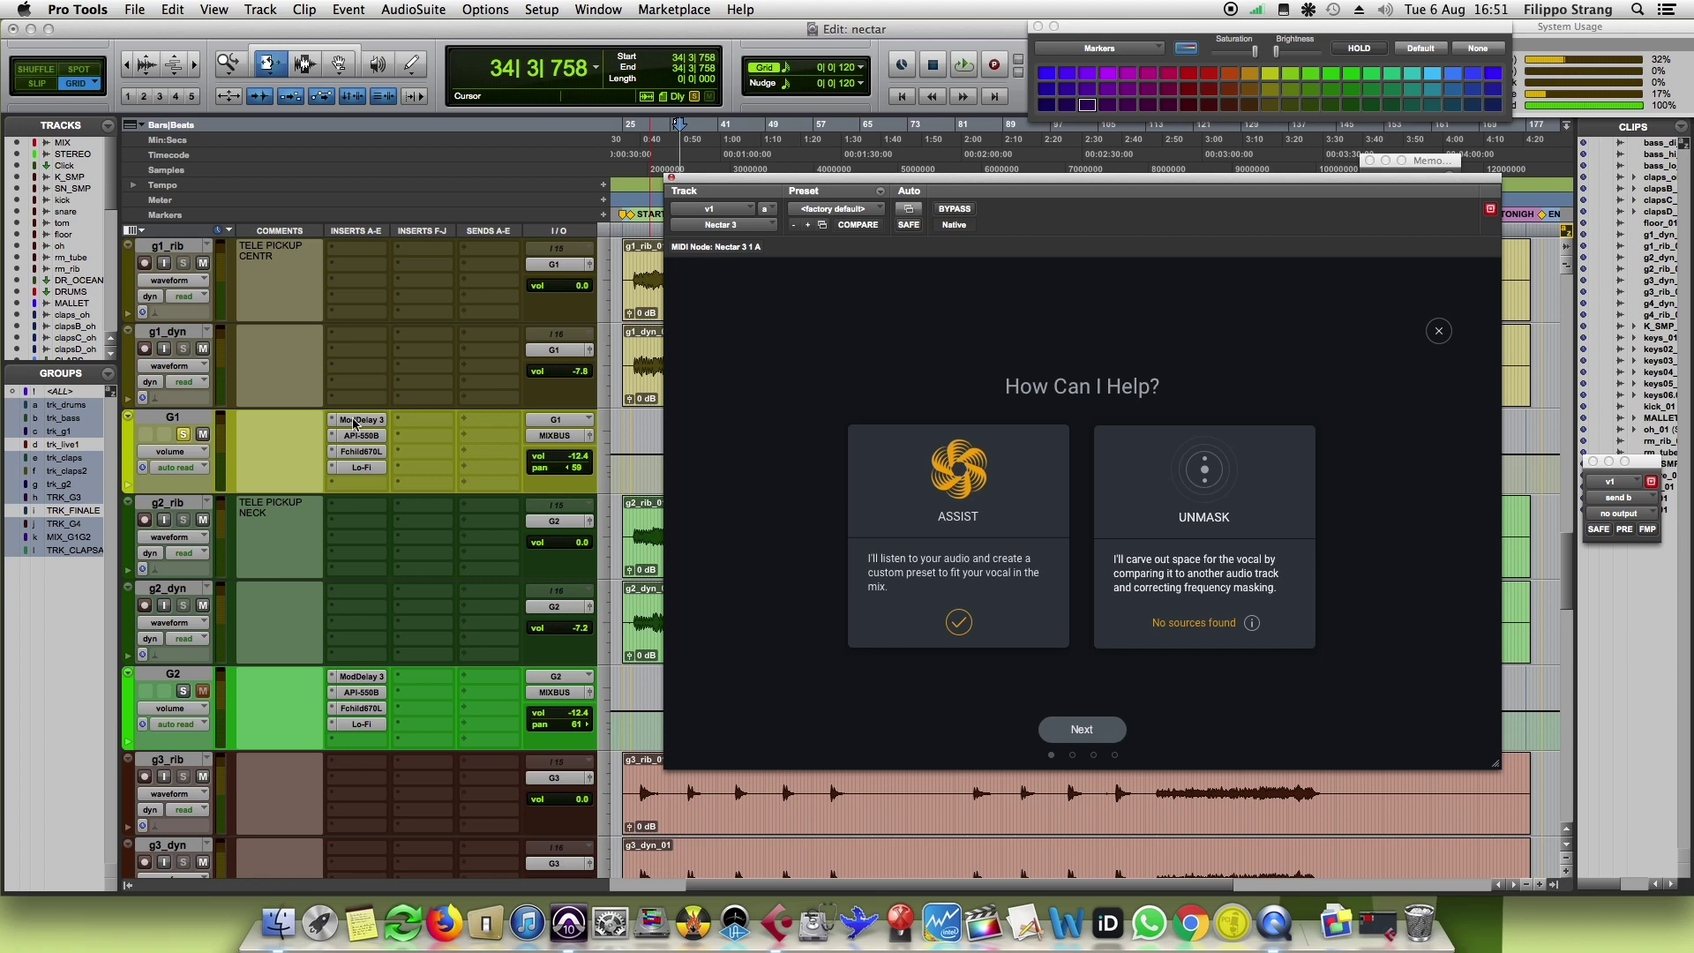
pyautogui.click(354, 482)
pyautogui.moveTo(393, 514)
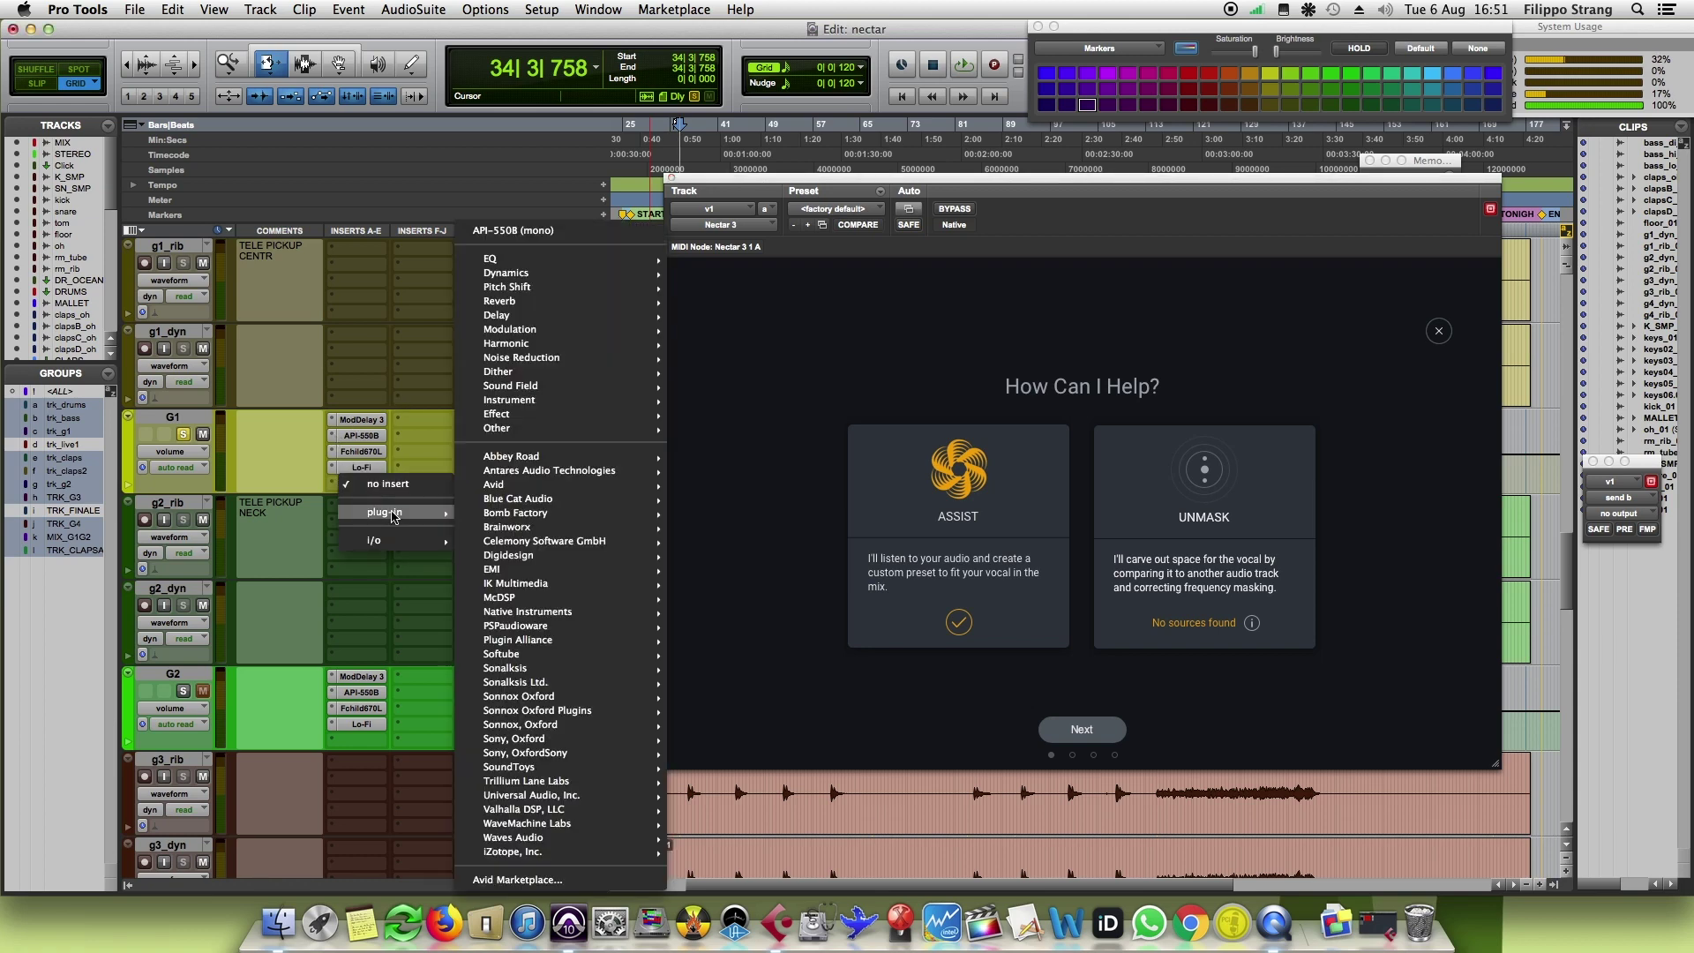
pyautogui.moveTo(608, 852)
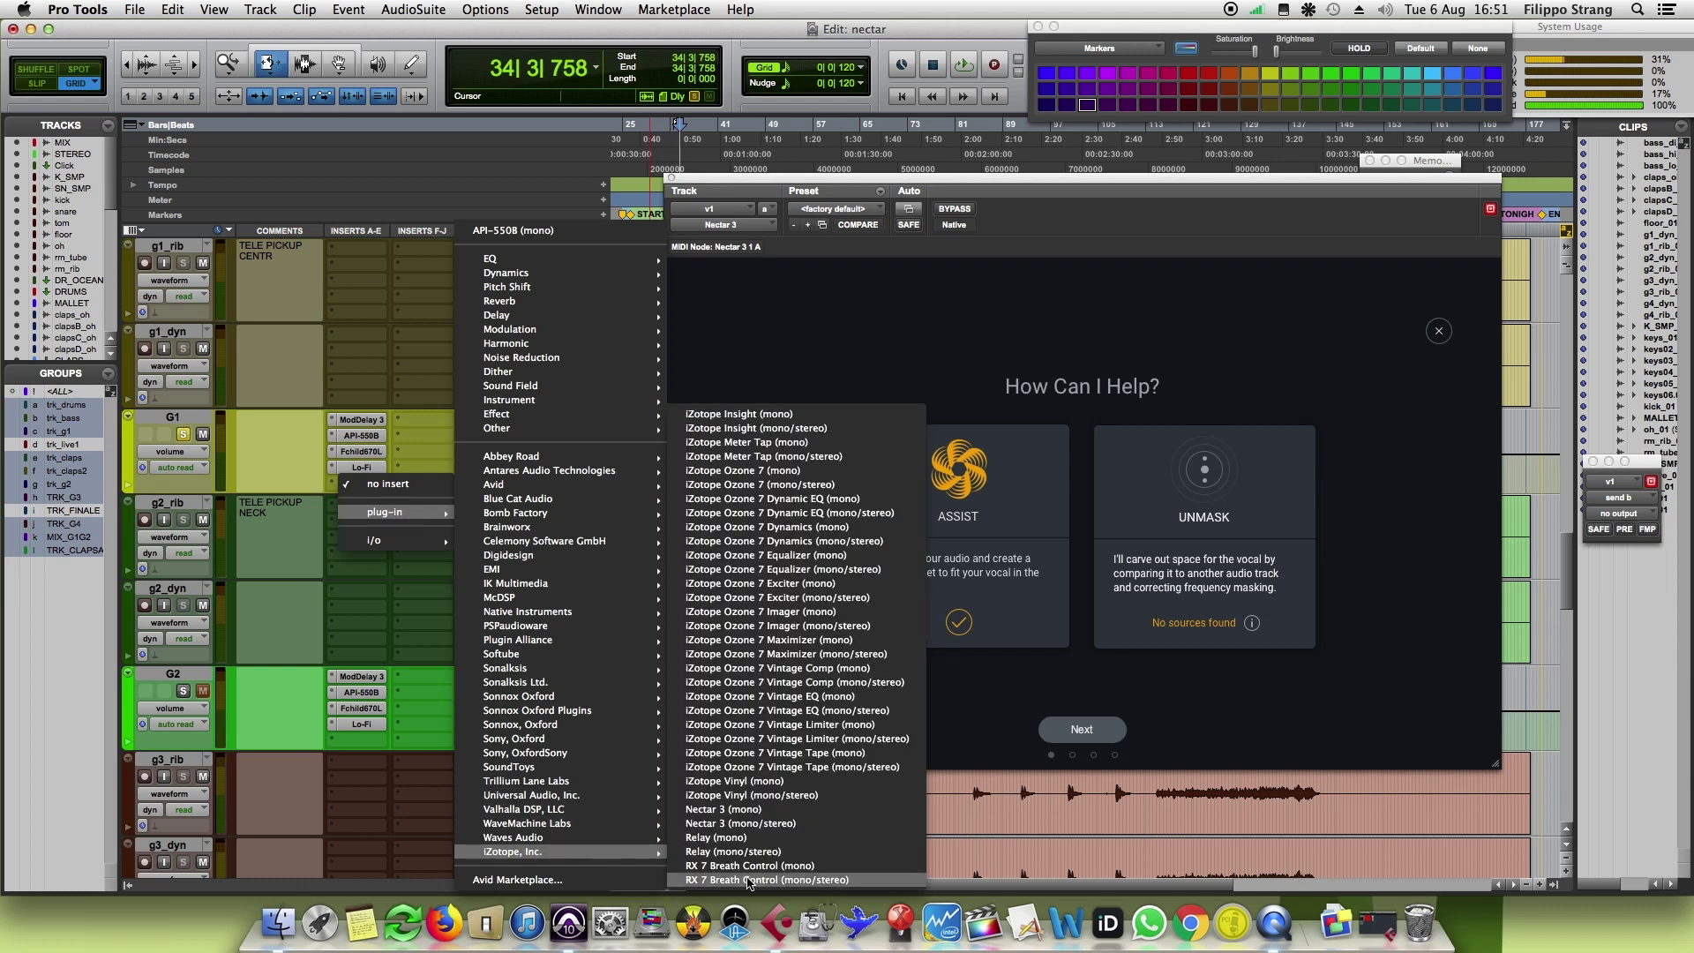
pyautogui.click(733, 852)
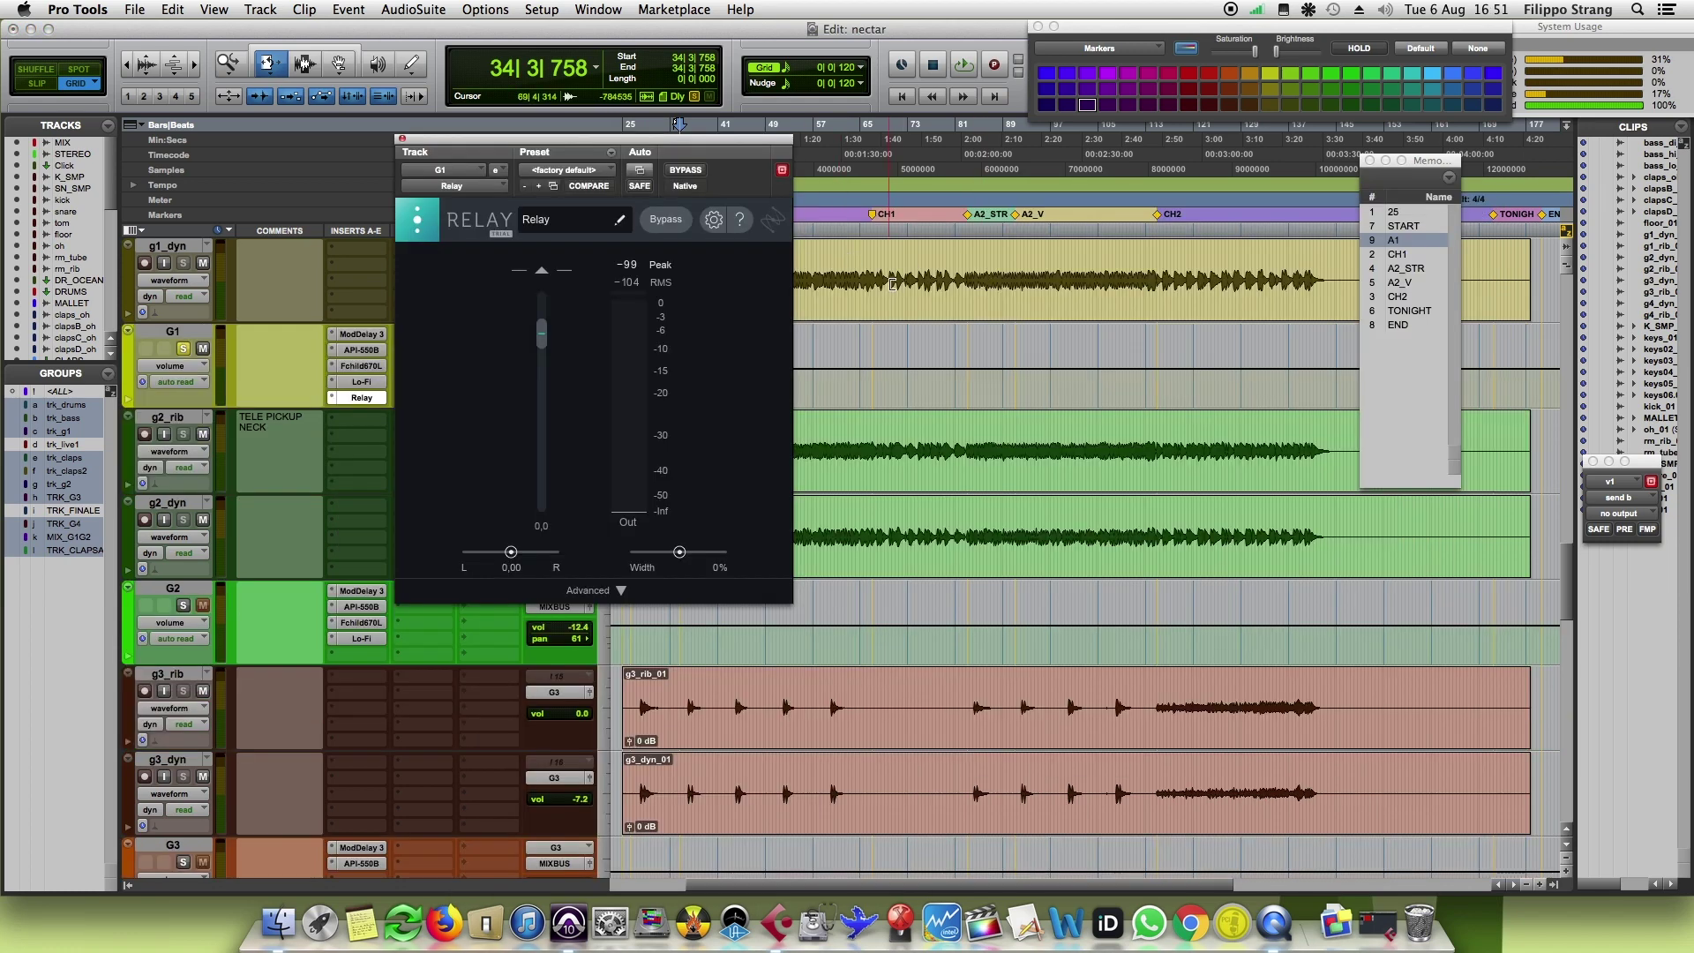
# Step: Reopen Nectar 3 on v1, move its window off the track controls and limit the assistant to Unmask only
pyautogui.scroll(-10, 529, 486)
pyautogui.click(357, 591)
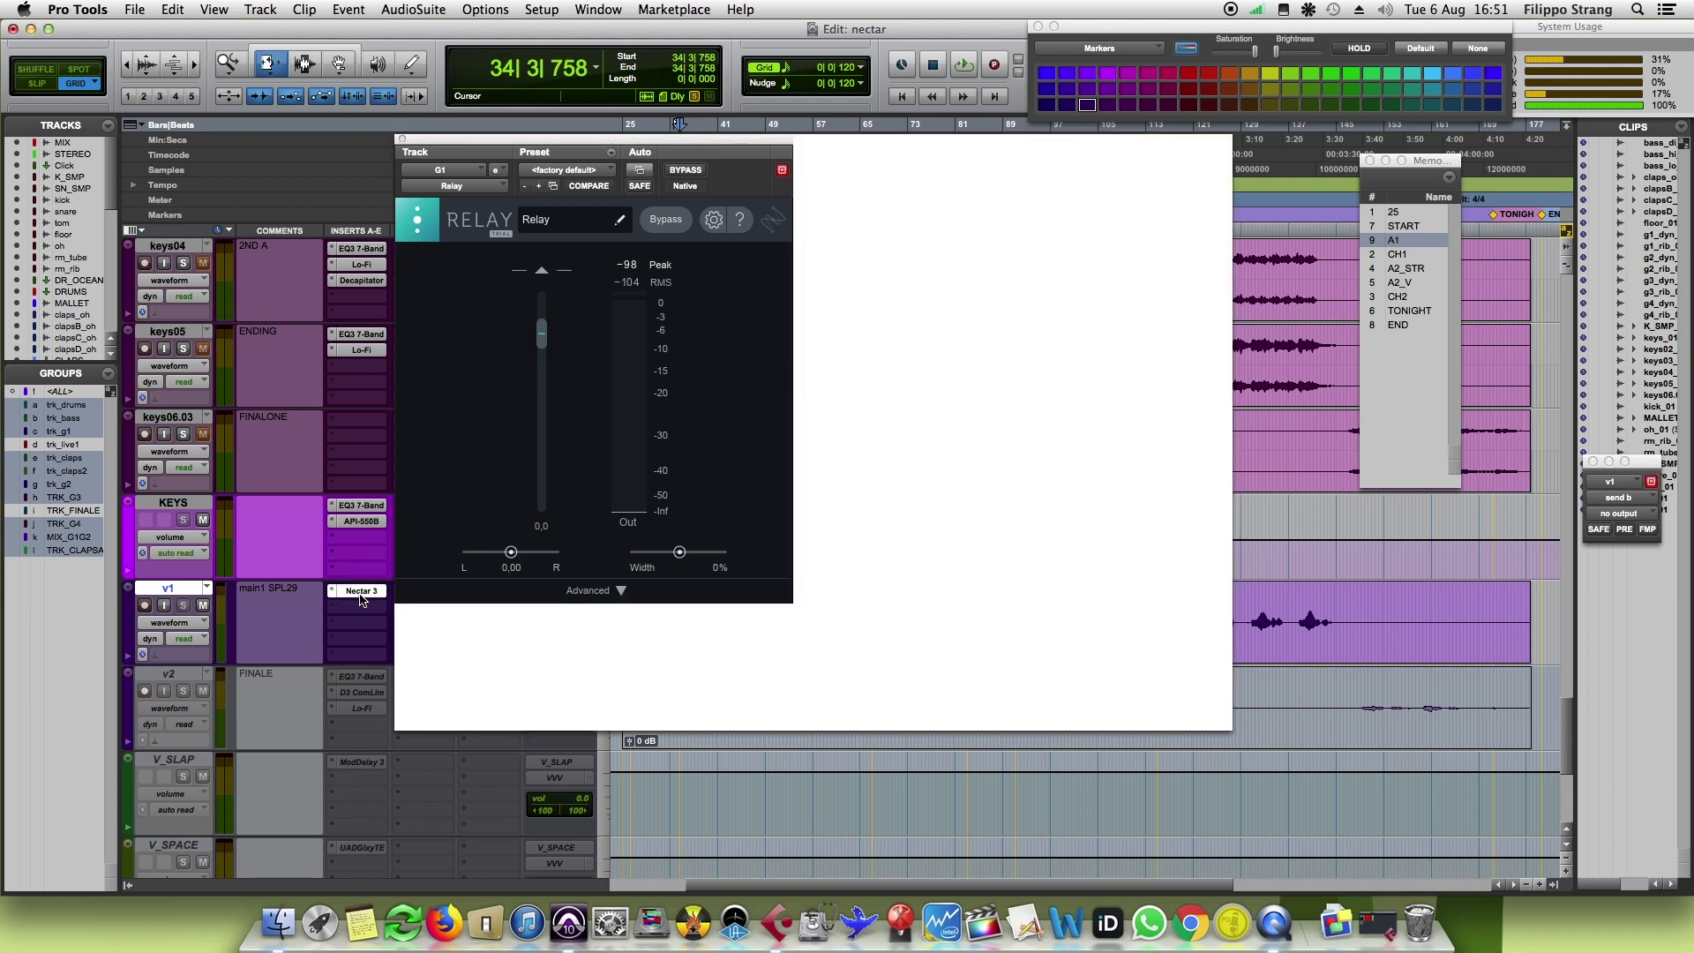
pyautogui.moveTo(888, 151); pyautogui.dragTo(1245, 164)
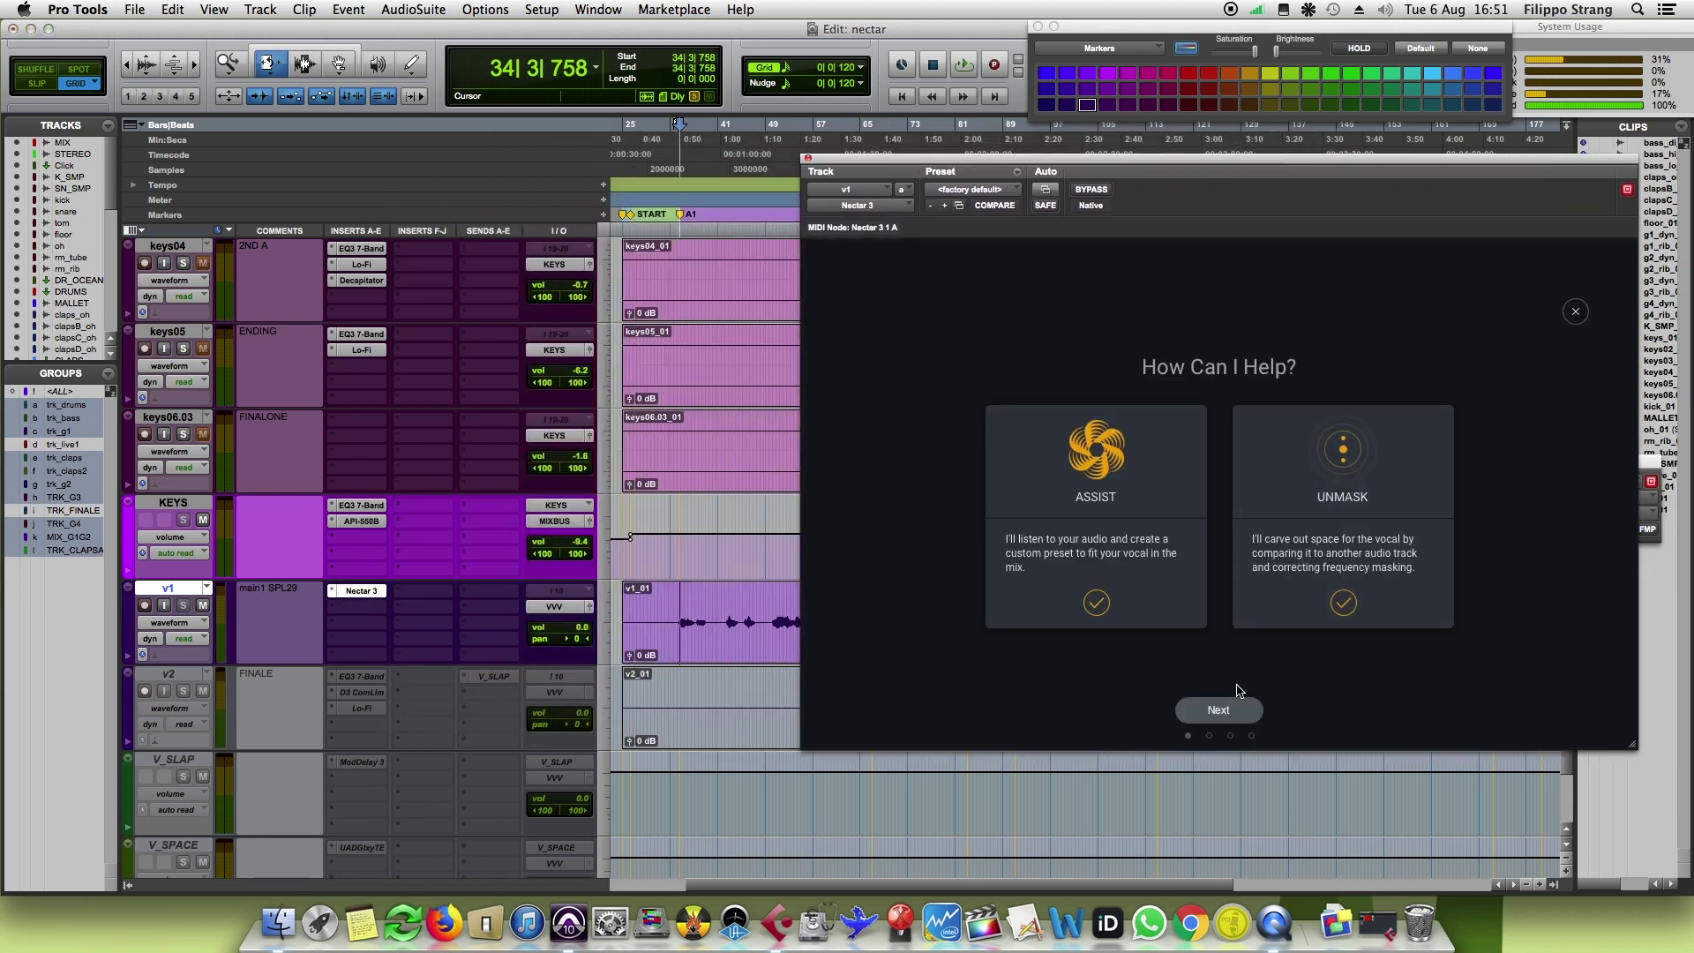
pyautogui.click(1218, 711)
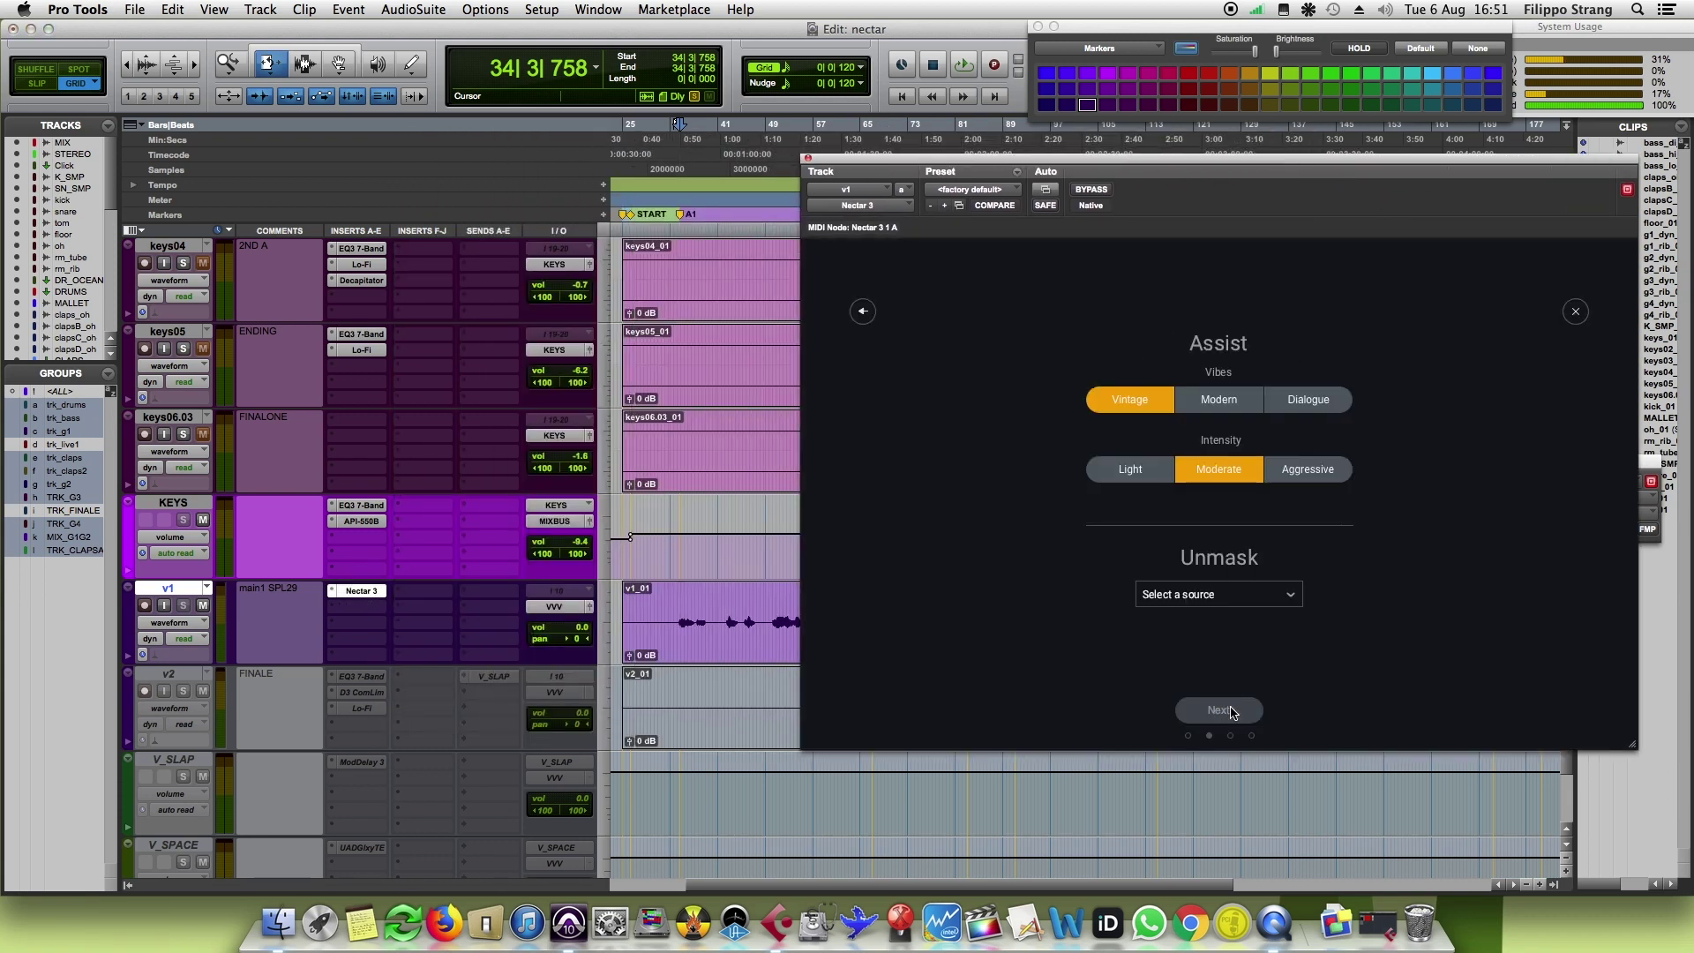
pyautogui.click(862, 311)
pyautogui.click(1104, 606)
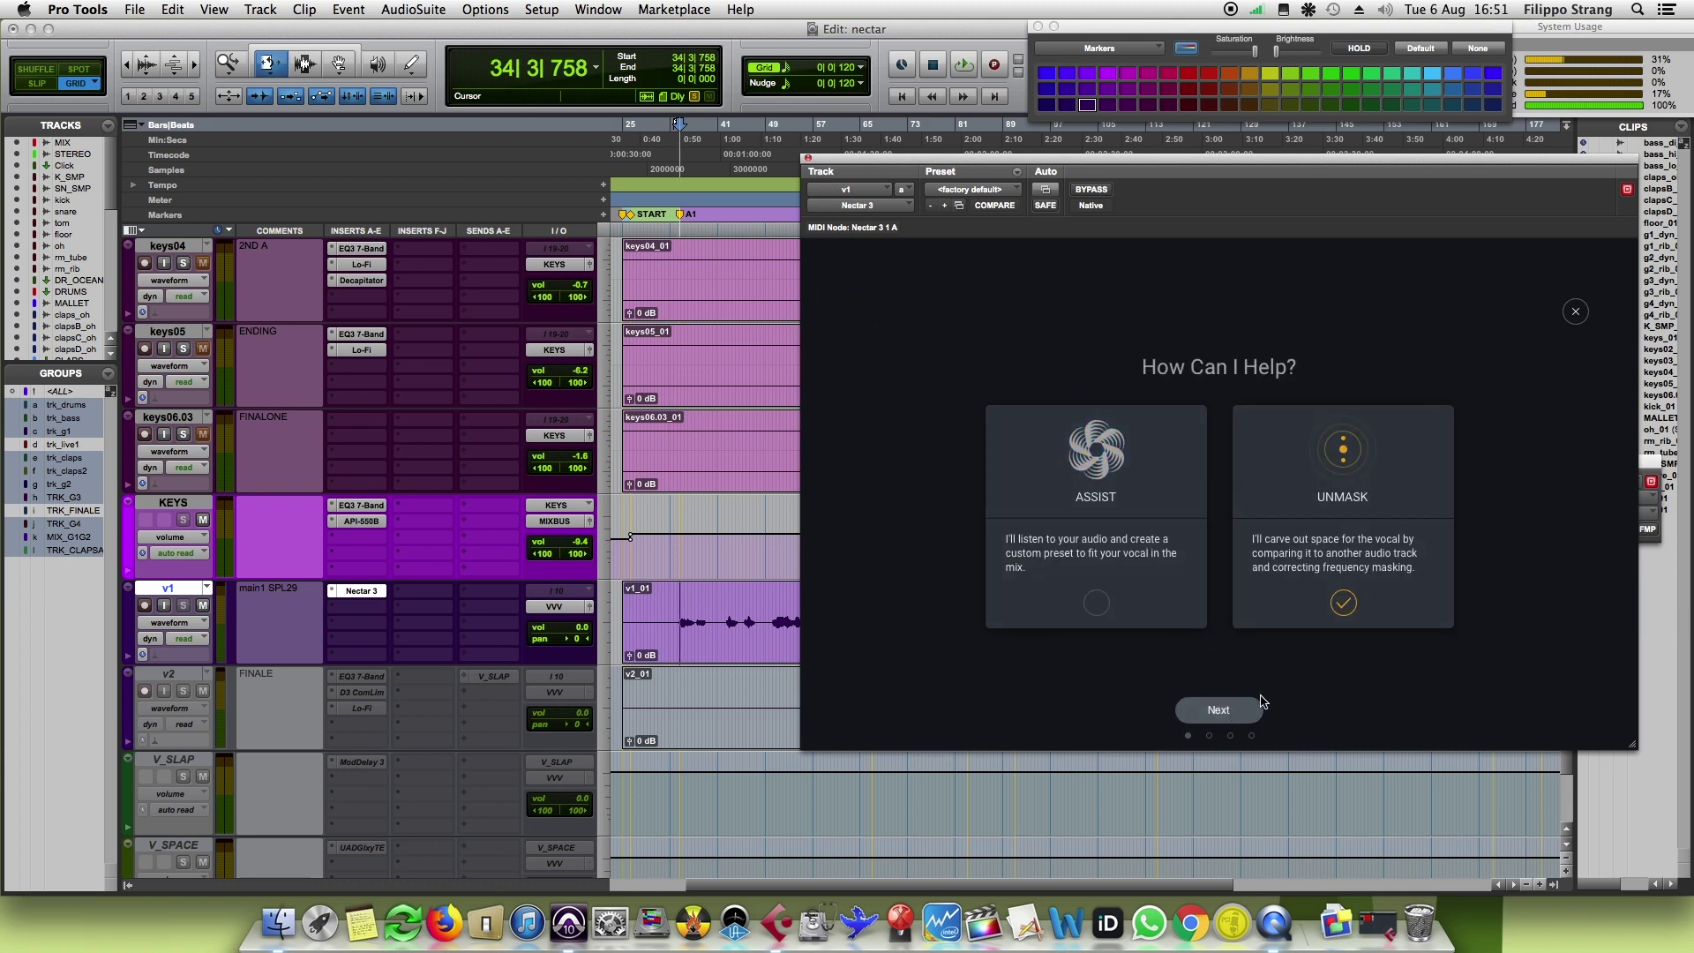
# Step: Choose Relay as the Unmask source and start the assistant's analysis
pyautogui.click(1227, 709)
pyautogui.click(1233, 503)
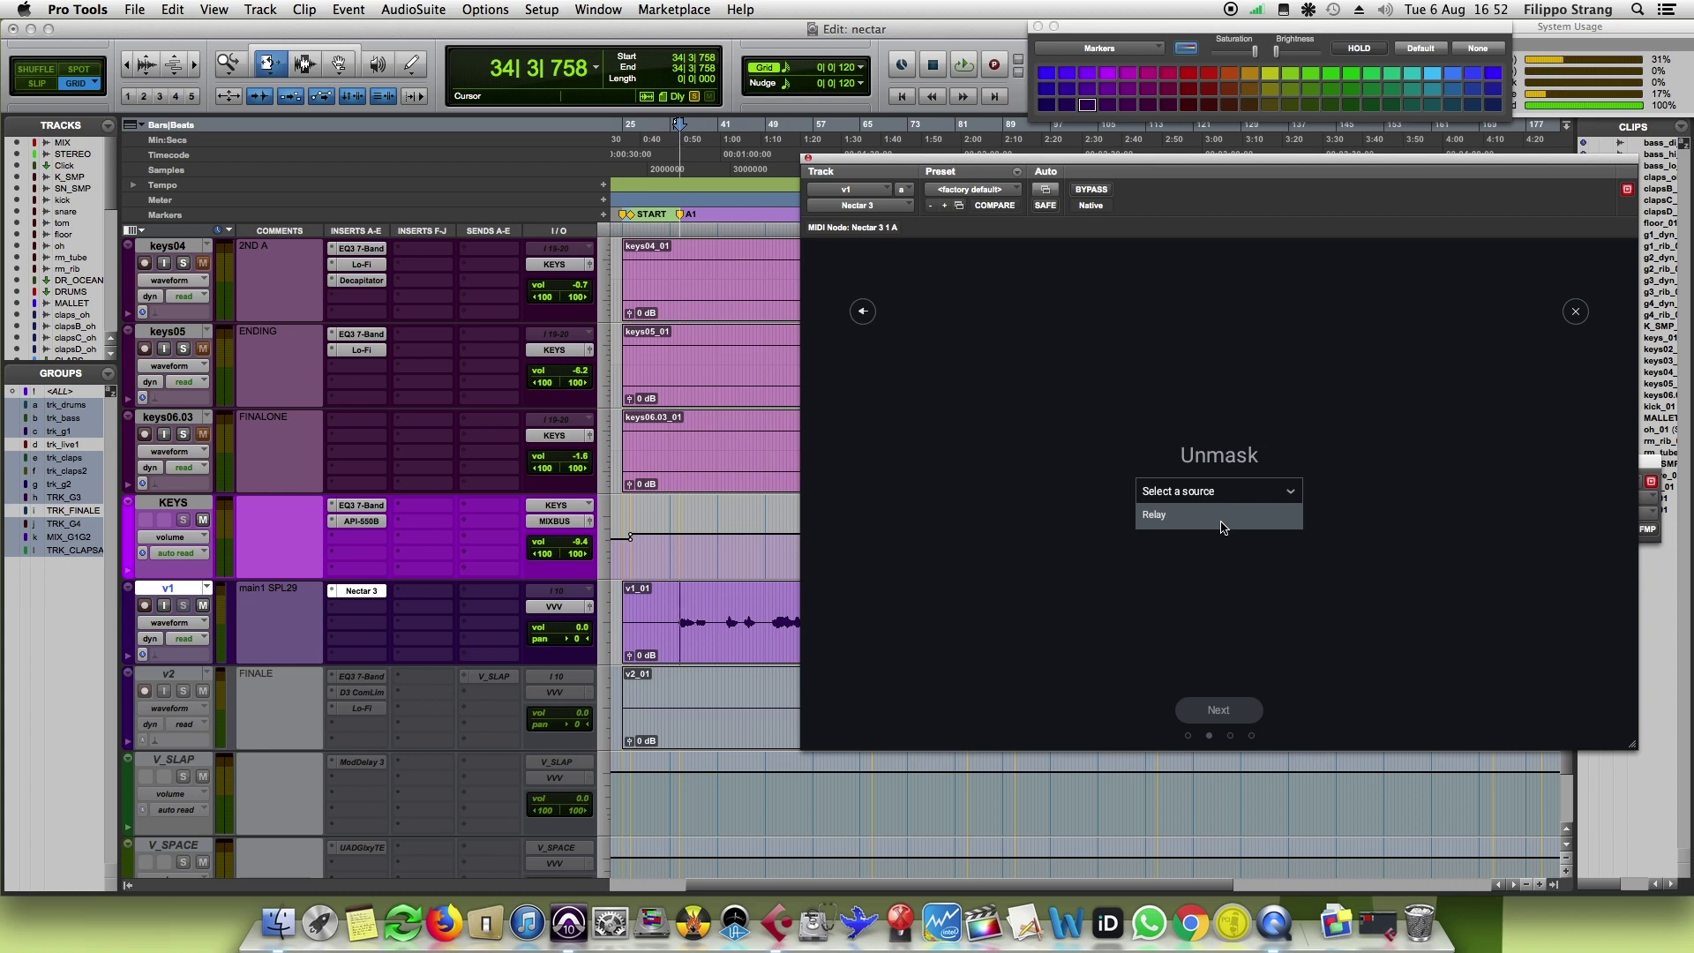
pyautogui.click(1221, 527)
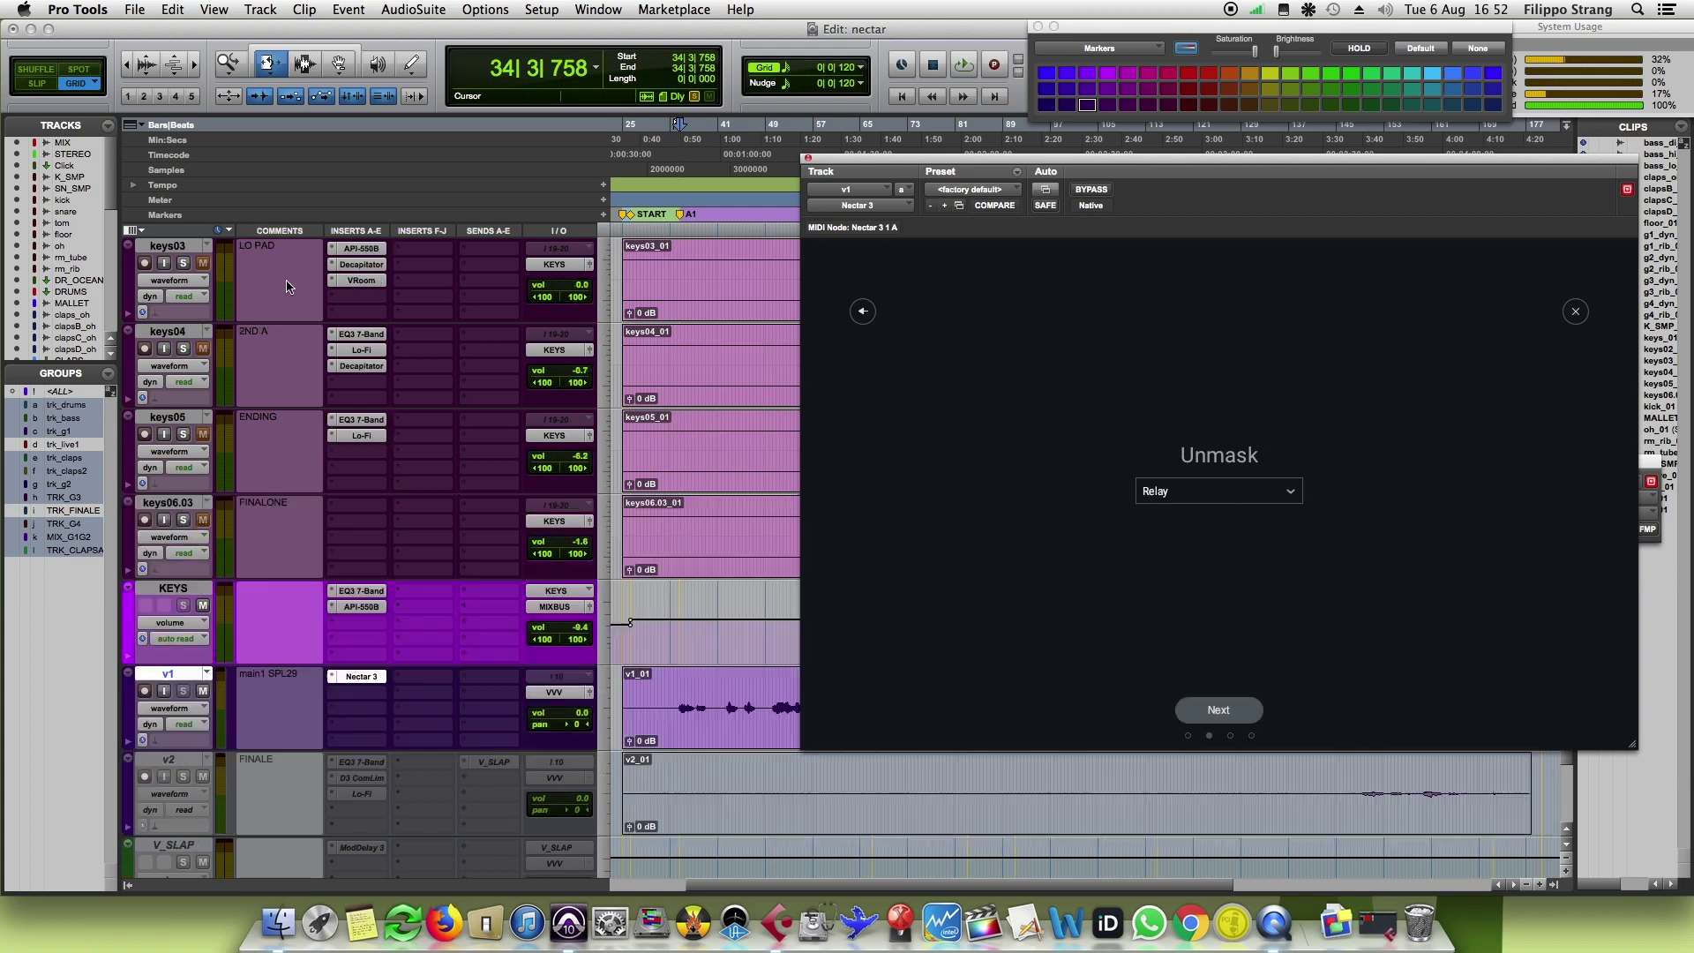
pyautogui.scroll(5, 284, 283)
pyautogui.click(1246, 712)
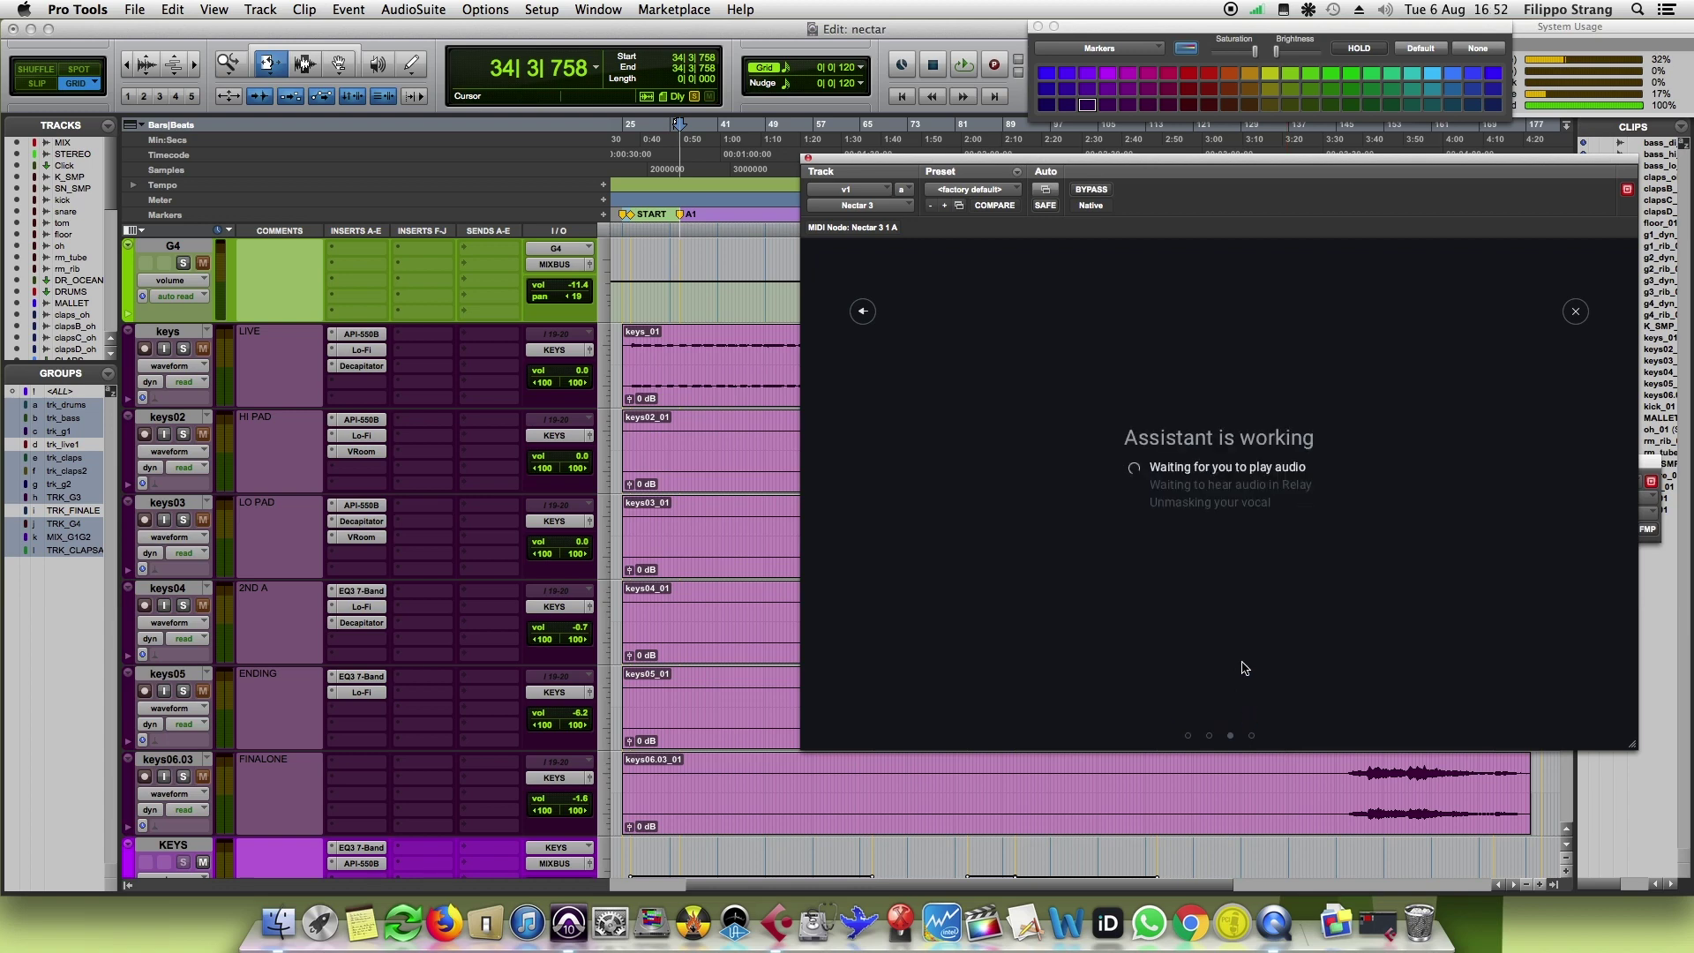
# Step: Move the Nectar window aside, play the song for the assistant to analyze and accept its unmasking suggestion
pyautogui.moveTo(1574, 176); pyautogui.dragTo(1263, 180)
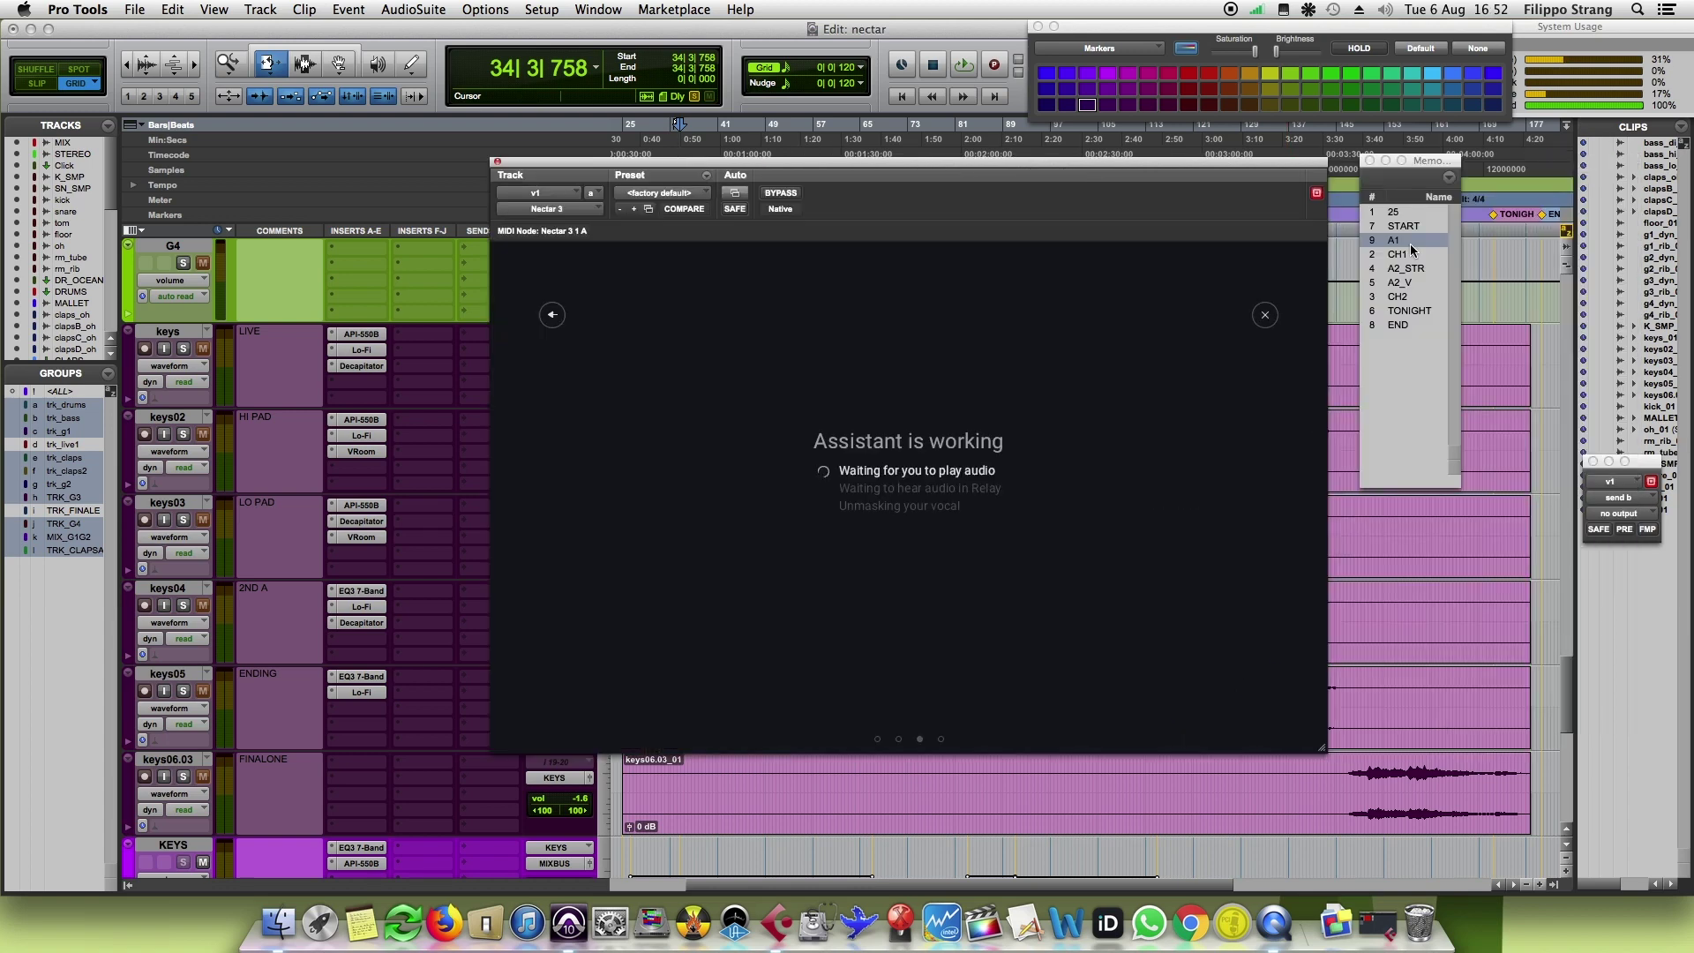
pyautogui.press('space')
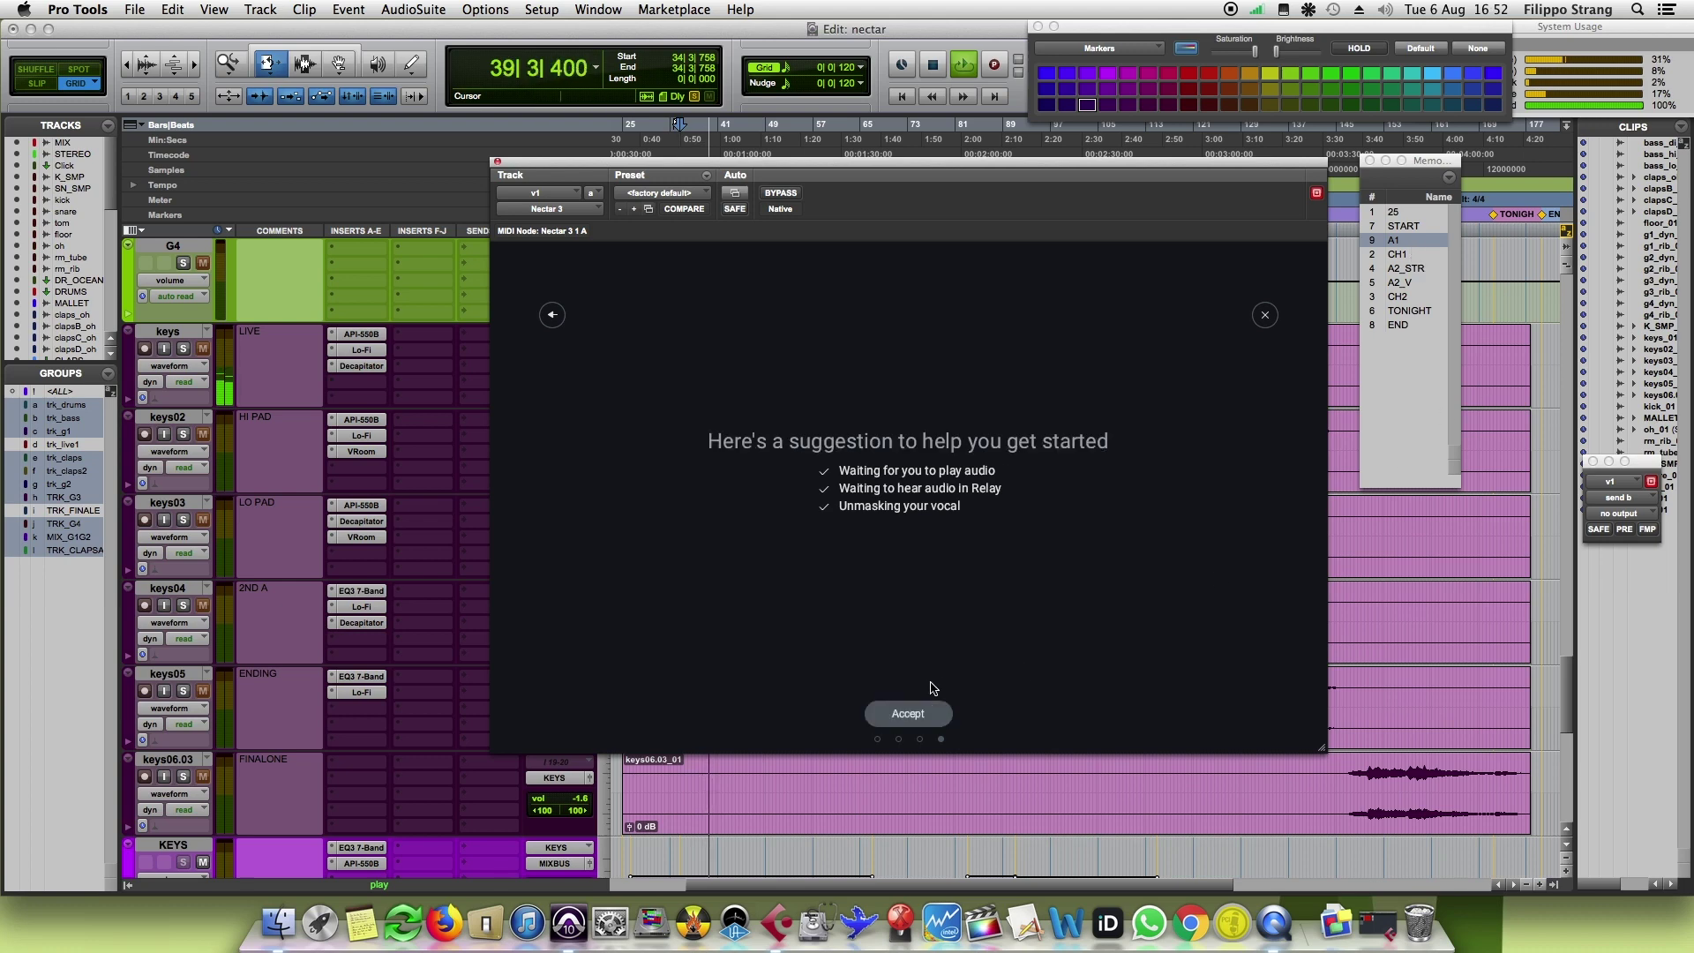
pyautogui.click(913, 713)
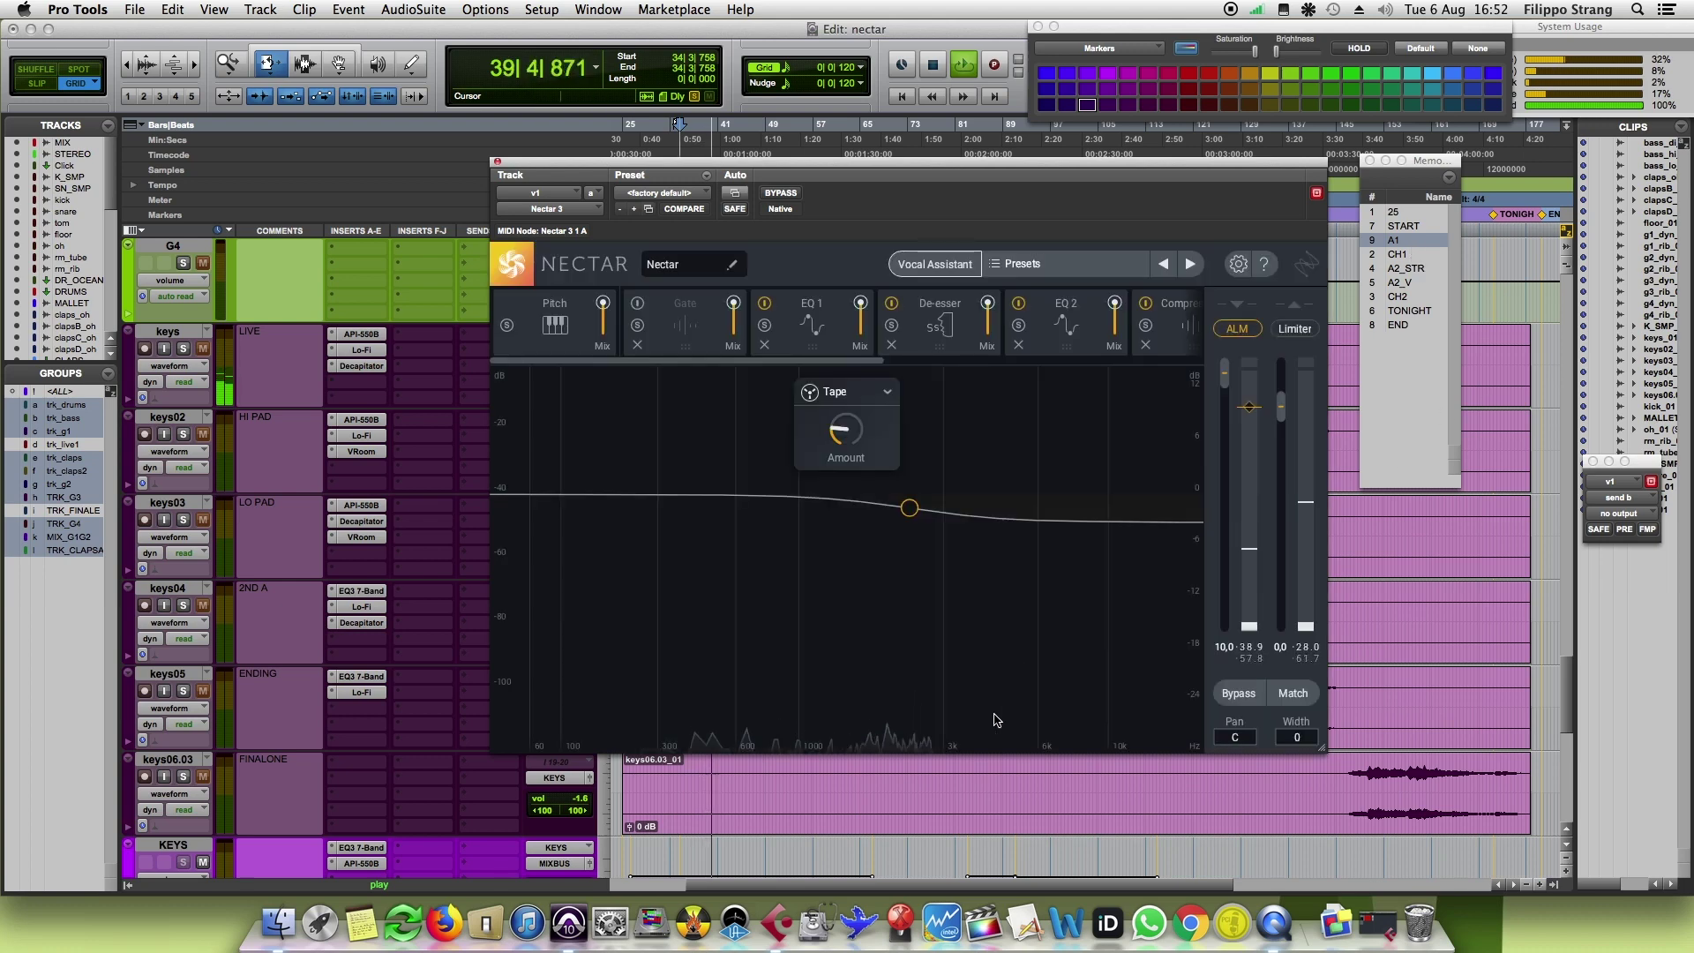
# Step: Stop playback, close Nectar, open Relay on the G1 guitar bus and move its window clear of the track controls
pyautogui.press('space')
pyautogui.click(496, 162)
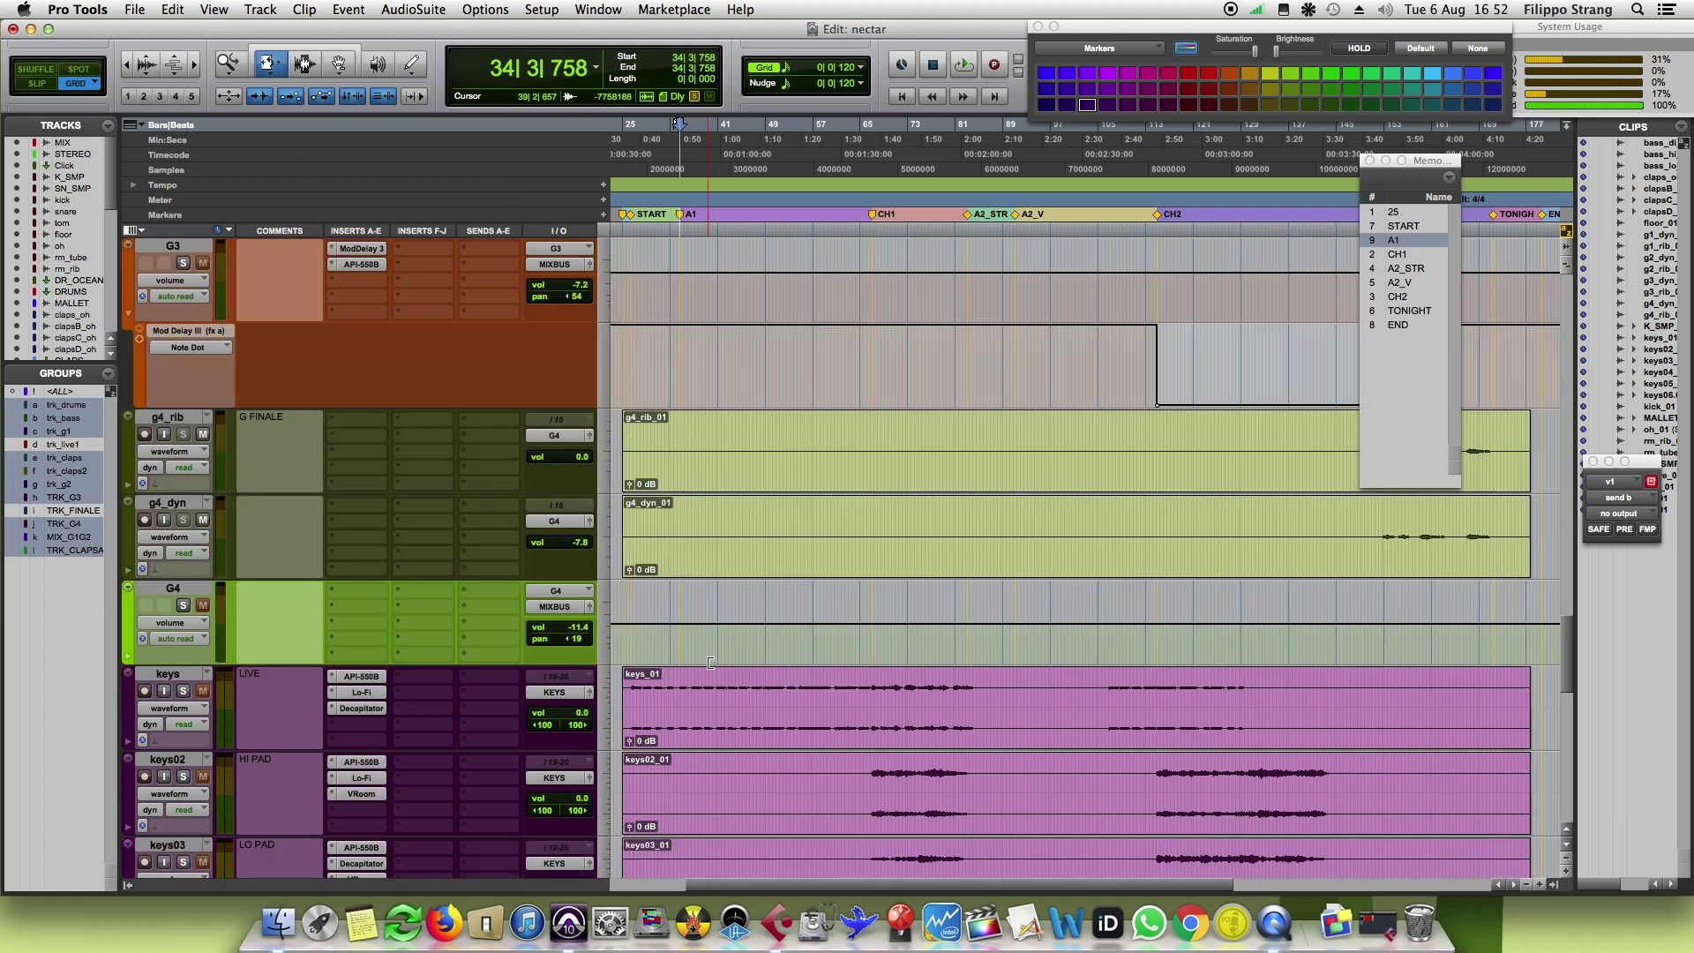
pyautogui.scroll(4, 709, 669)
pyautogui.scroll(8, 708, 669)
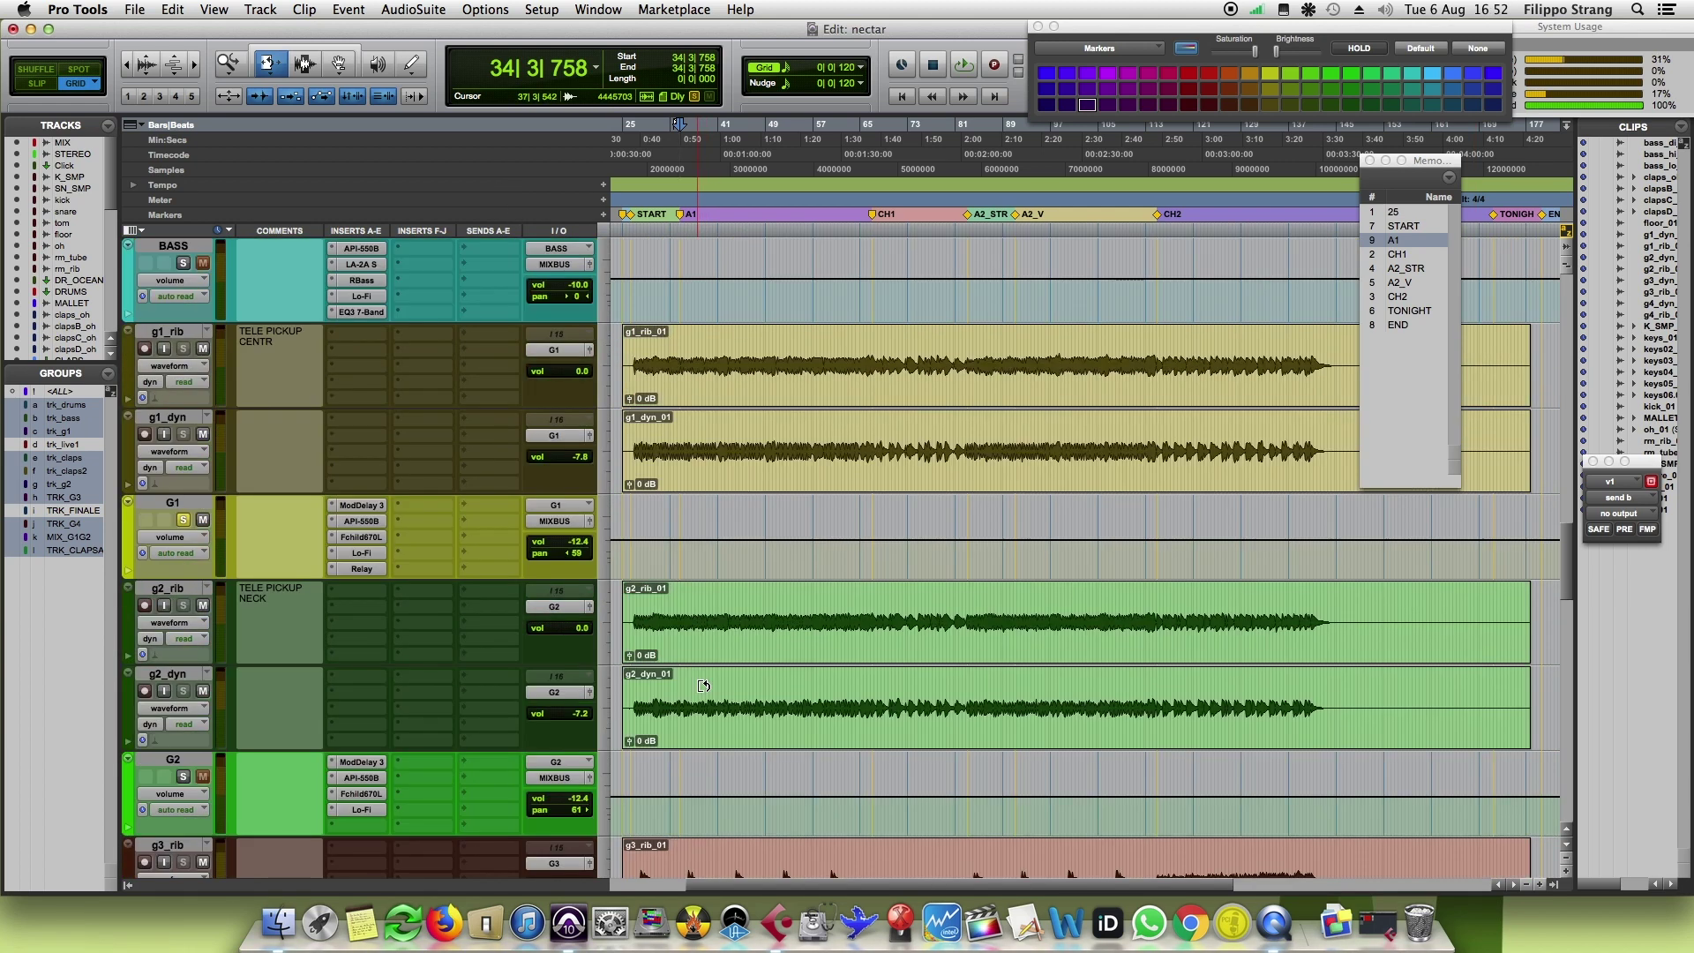
pyautogui.click(362, 569)
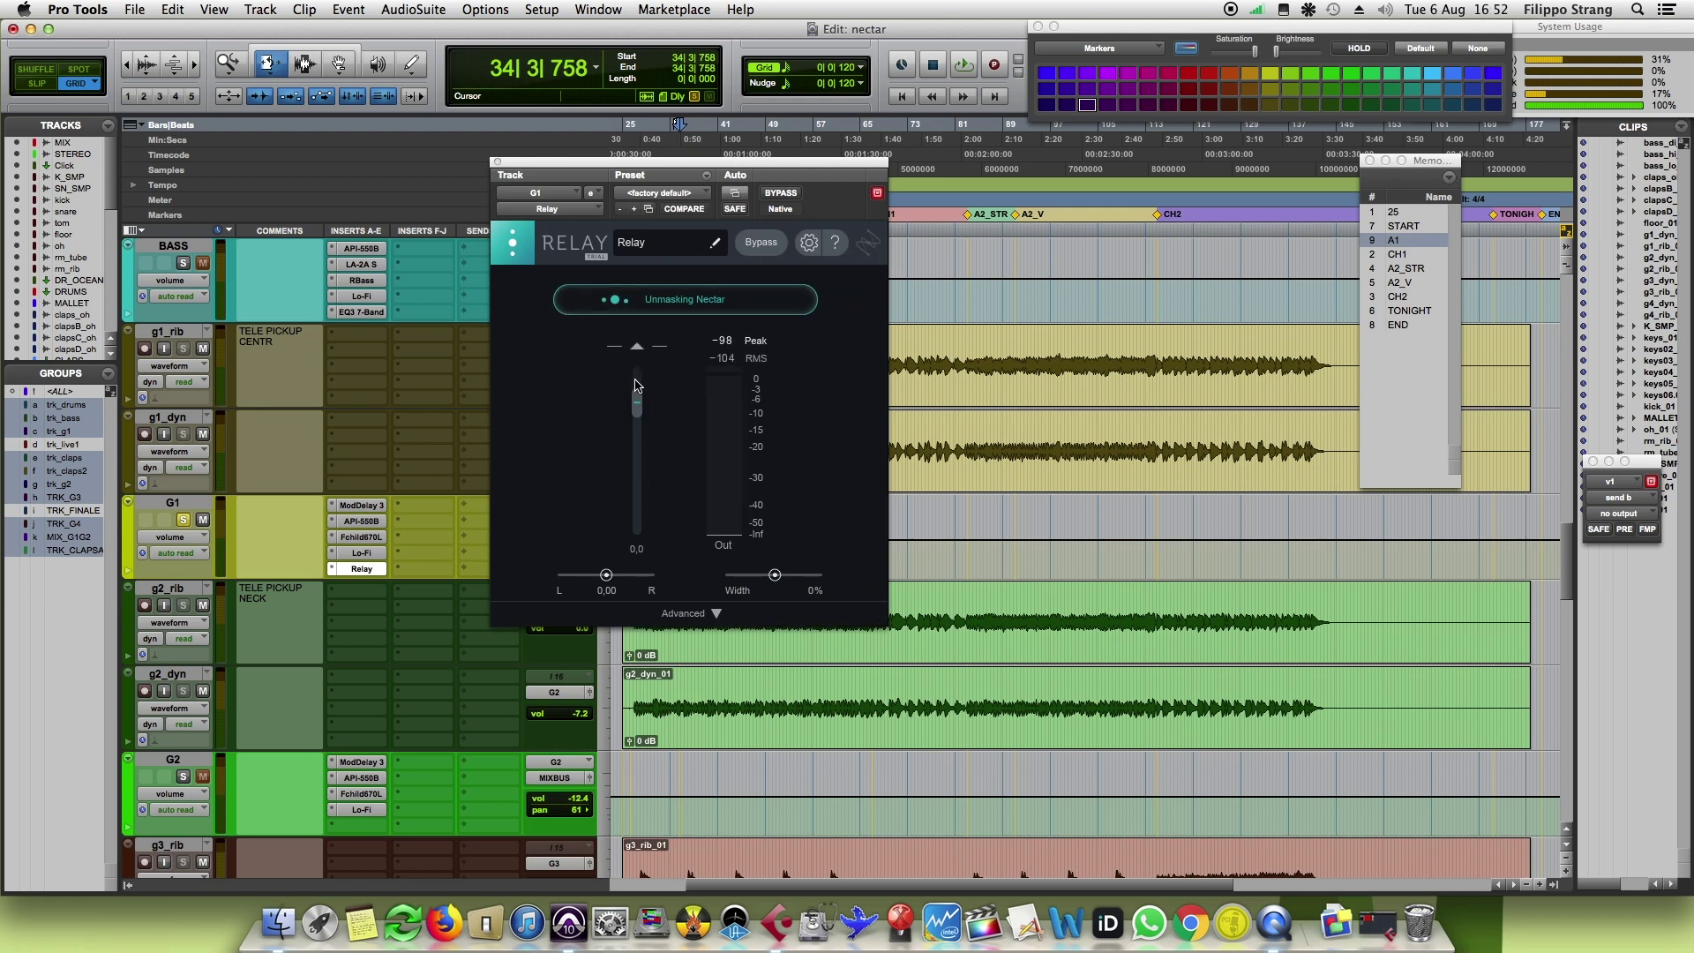
pyautogui.moveTo(745, 162); pyautogui.dragTo(1075, 162)
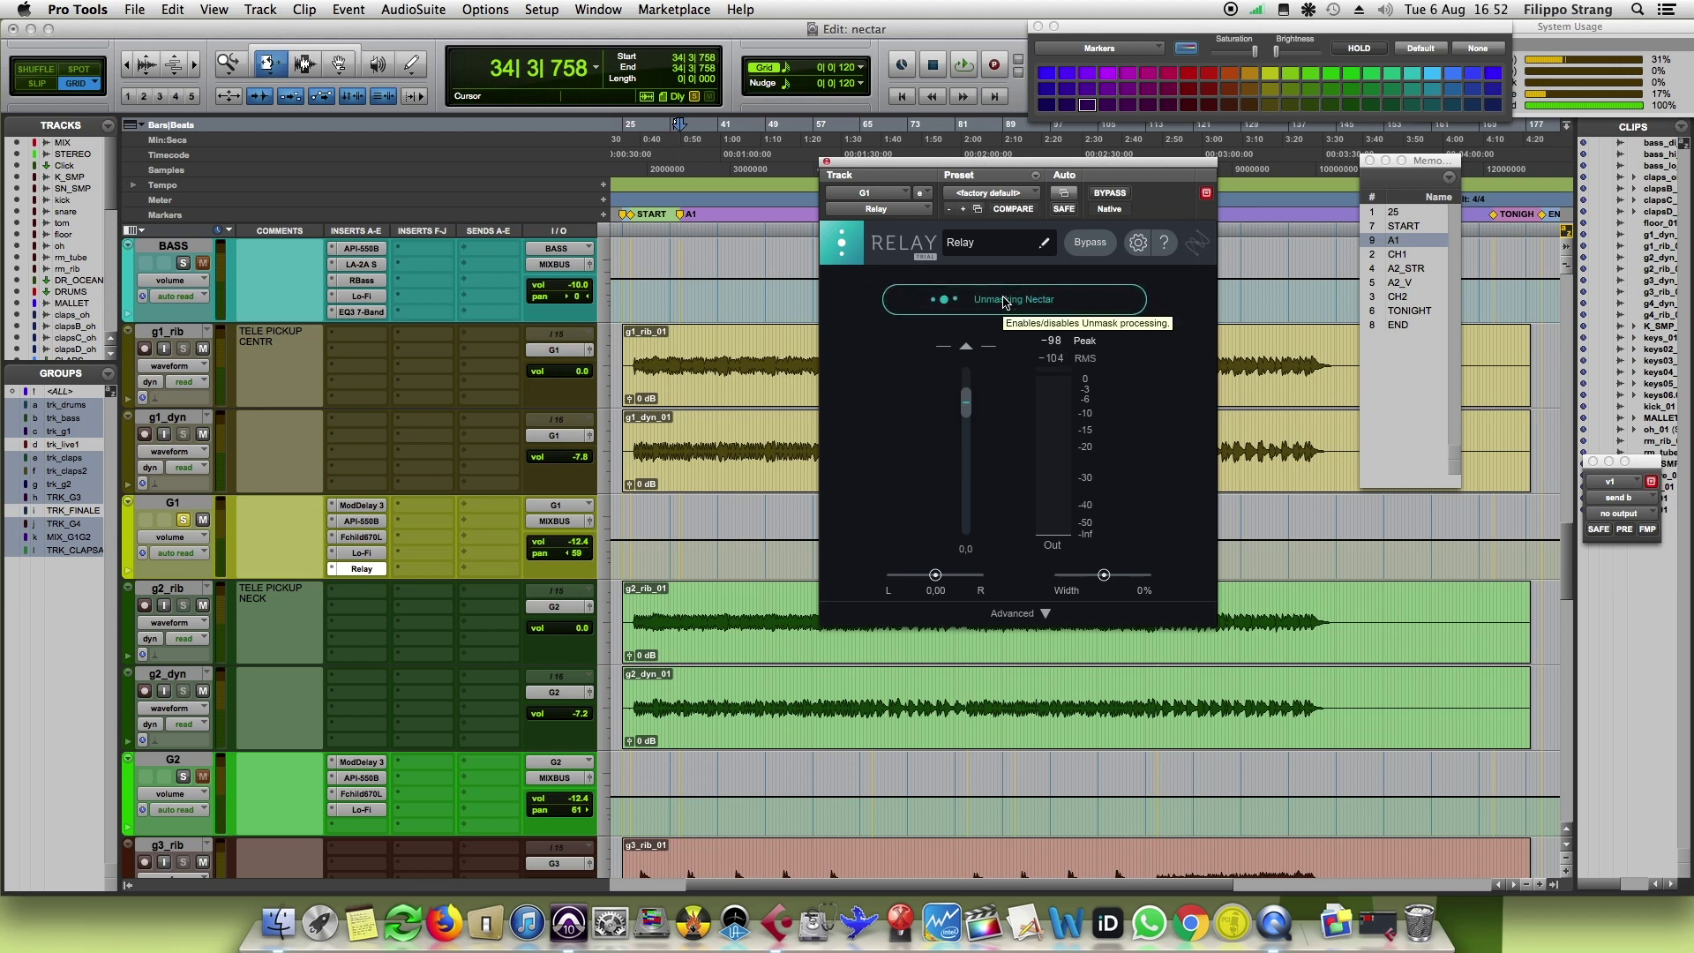
# Step: Play the song, switch off Relay's unmask processing and raise the G1 bus volume to -5.7 dB before stopping playback
pyautogui.press('space')
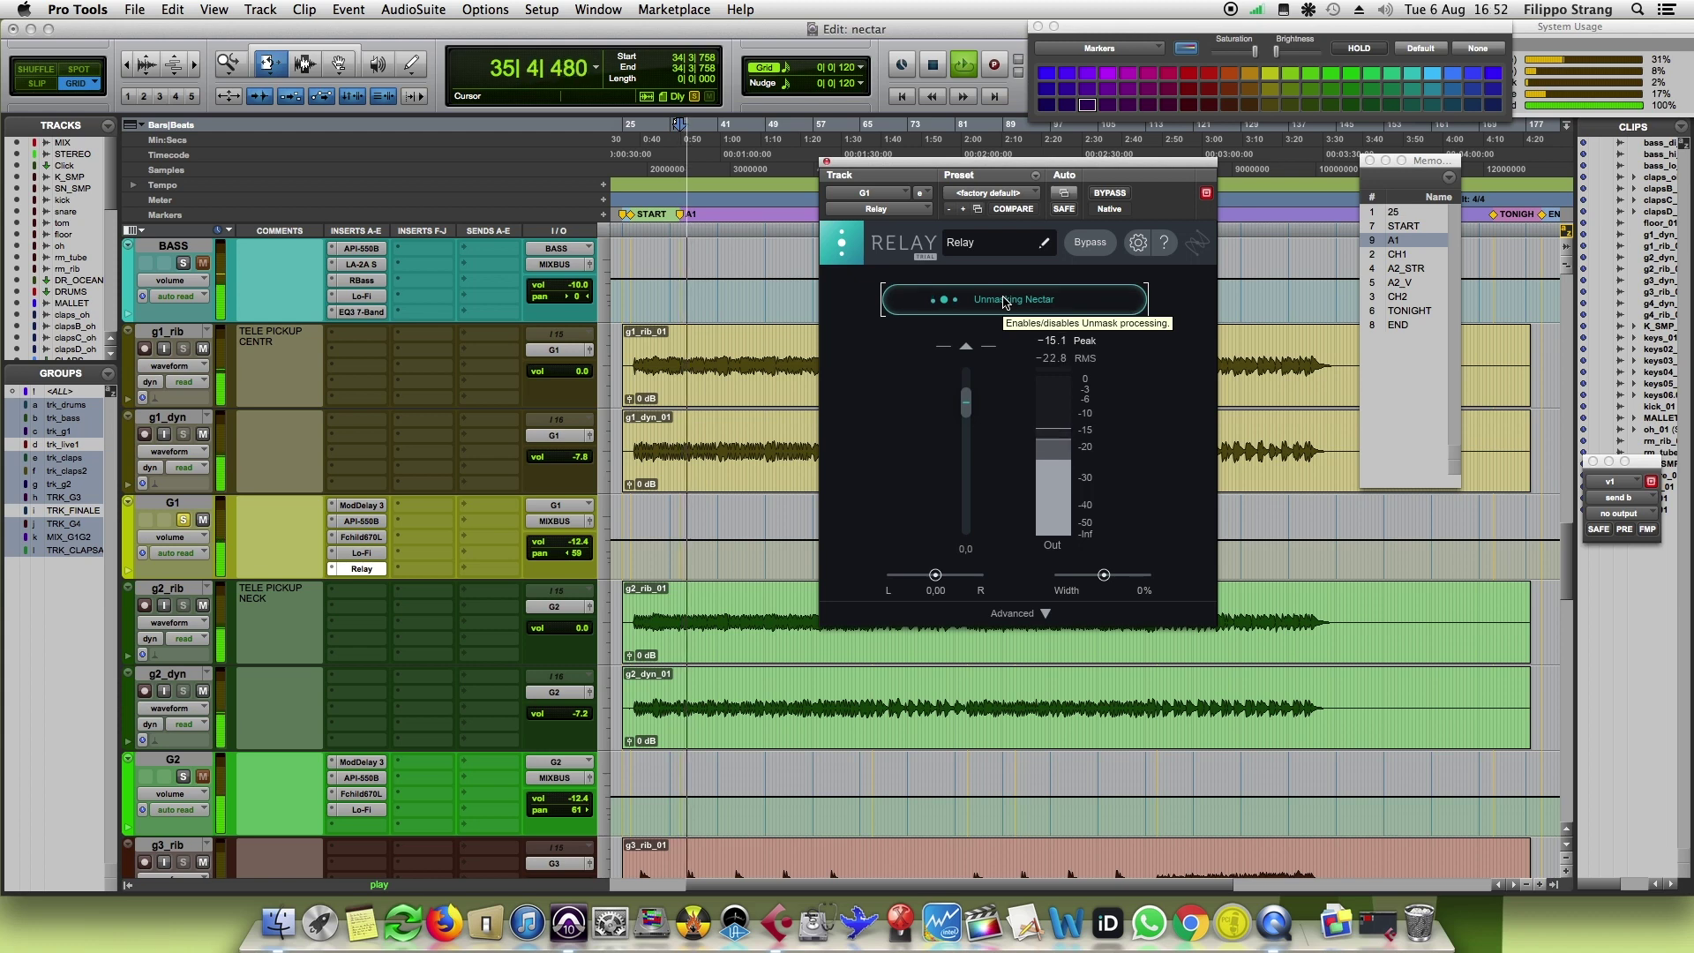
pyautogui.click(1004, 302)
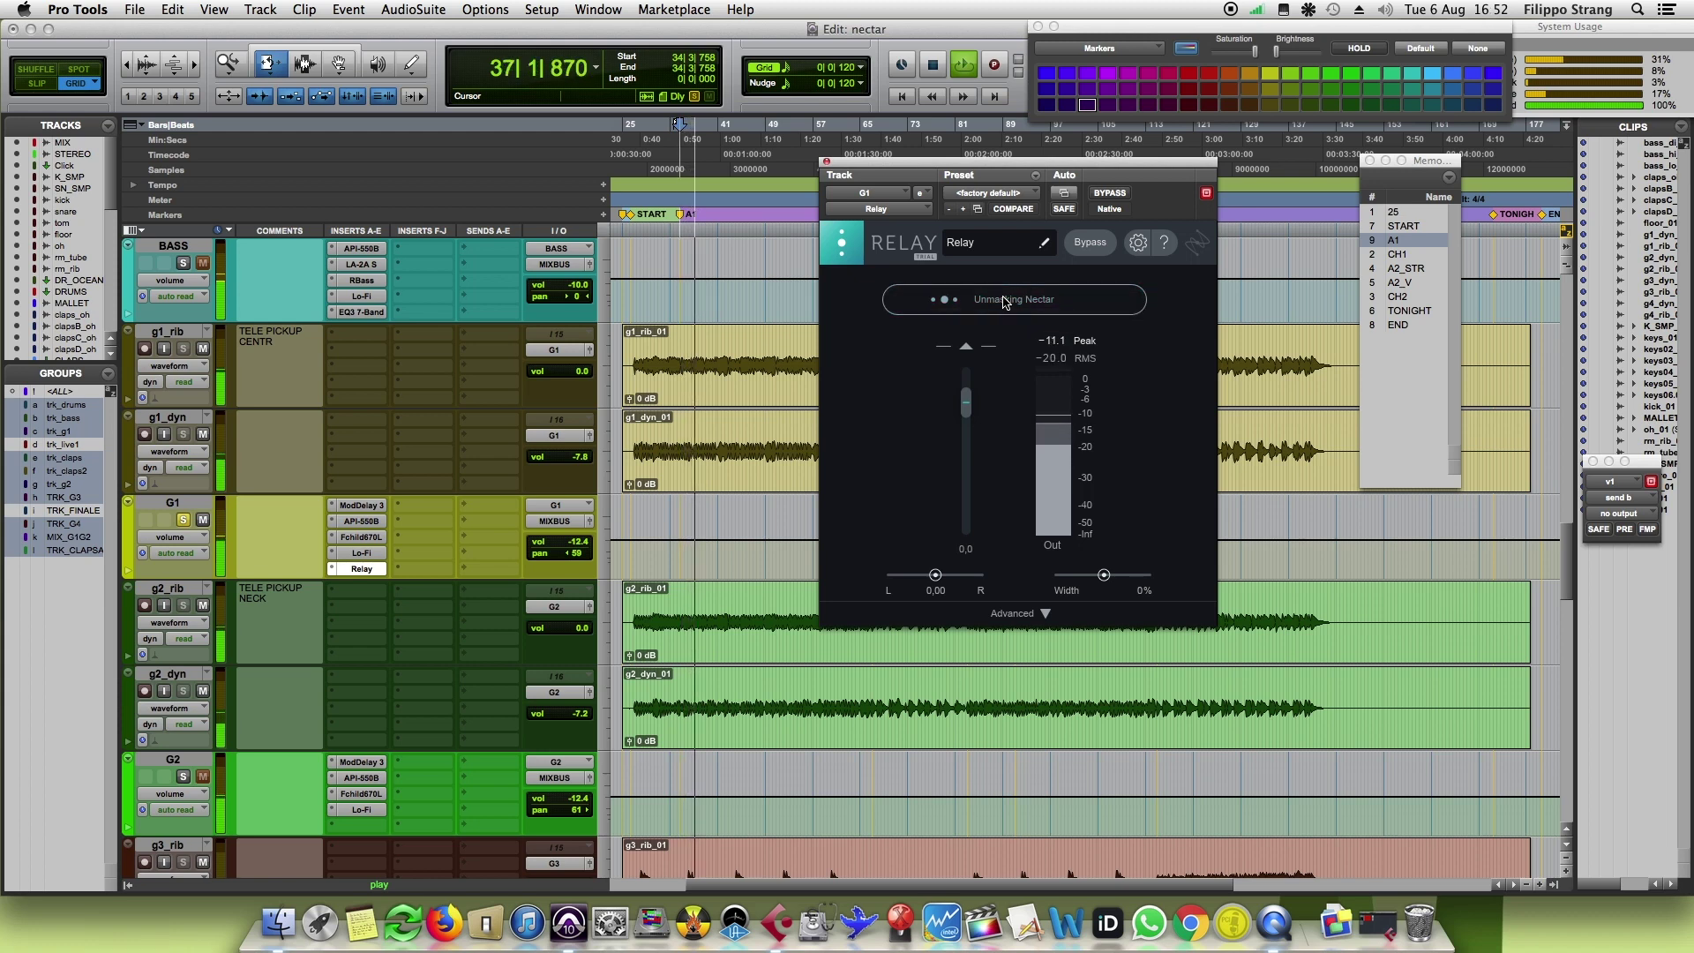
pyautogui.moveTo(578, 542); pyautogui.dragTo(576, 532)
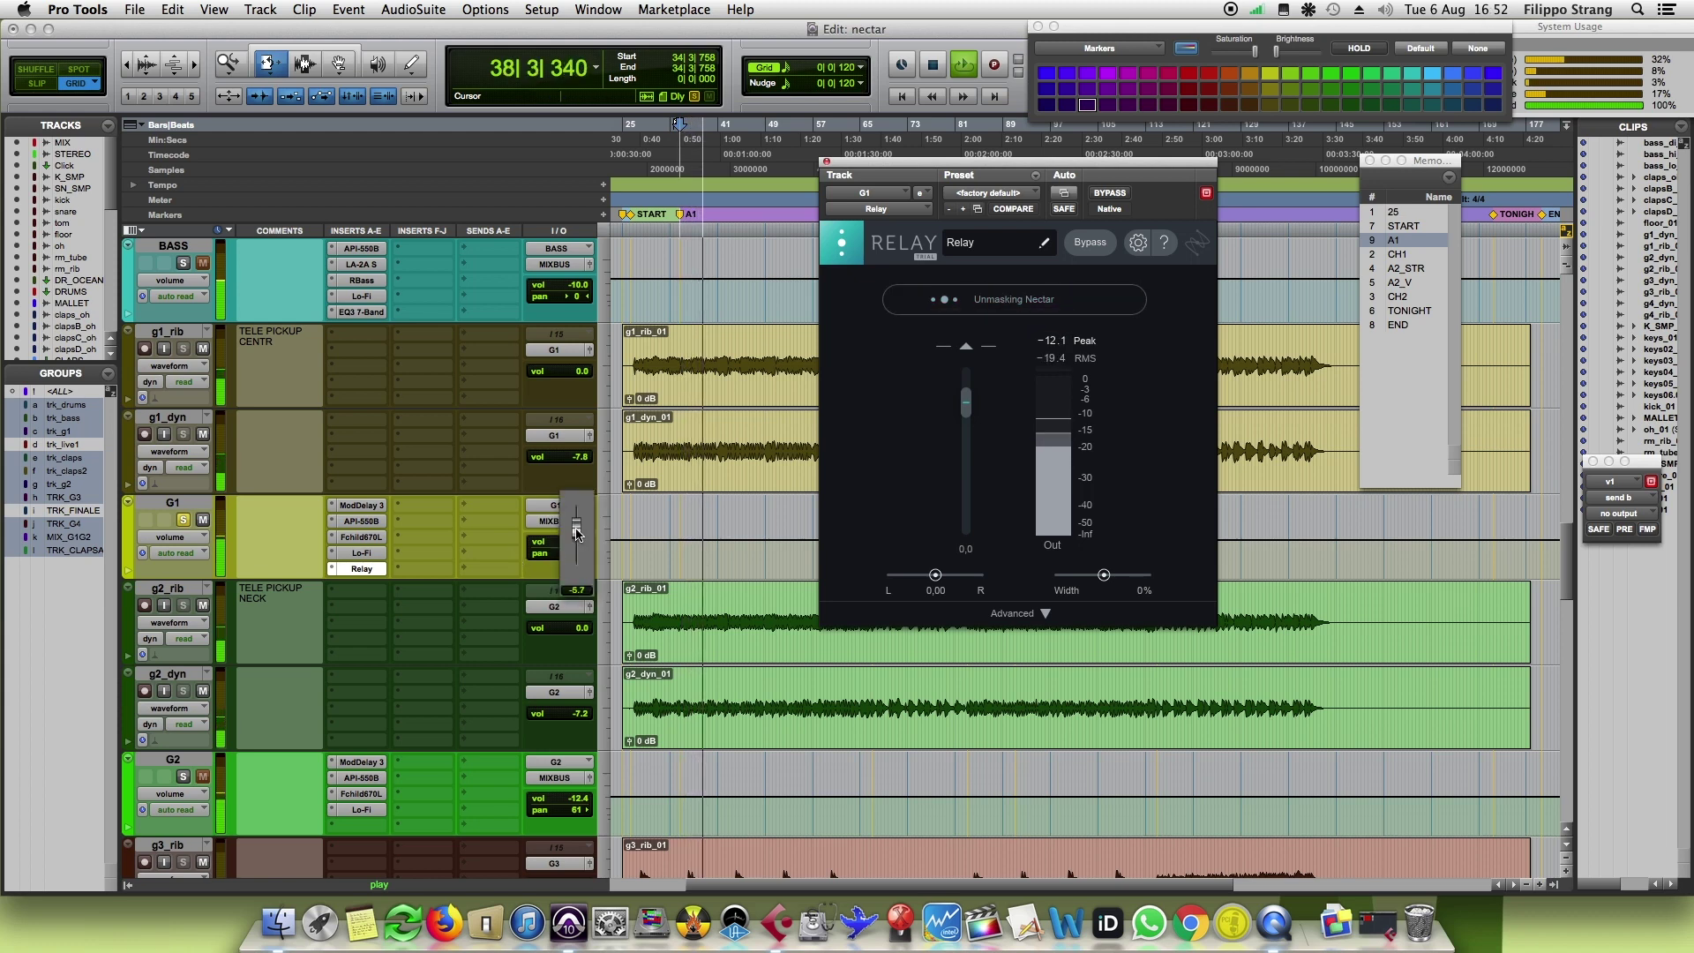
pyautogui.press('space')
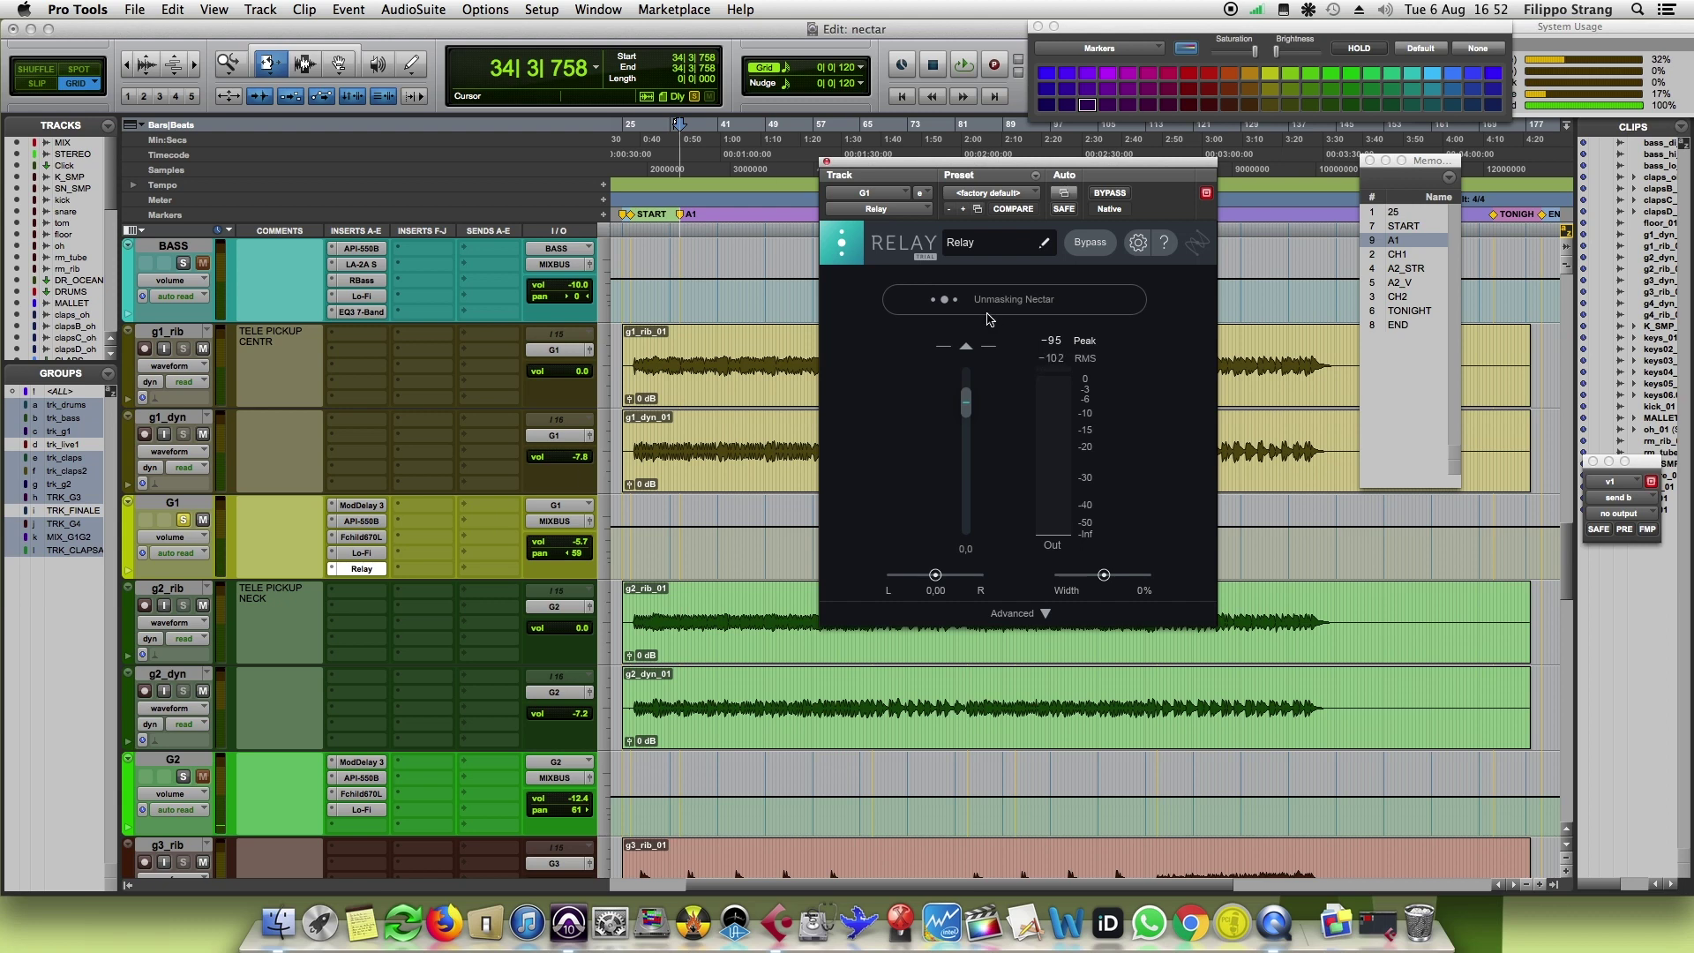
# Step: Play the song again and toggle Relay's unmask processing to compare the G1 guitar with and without it, leaving it enabled
pyautogui.press('space')
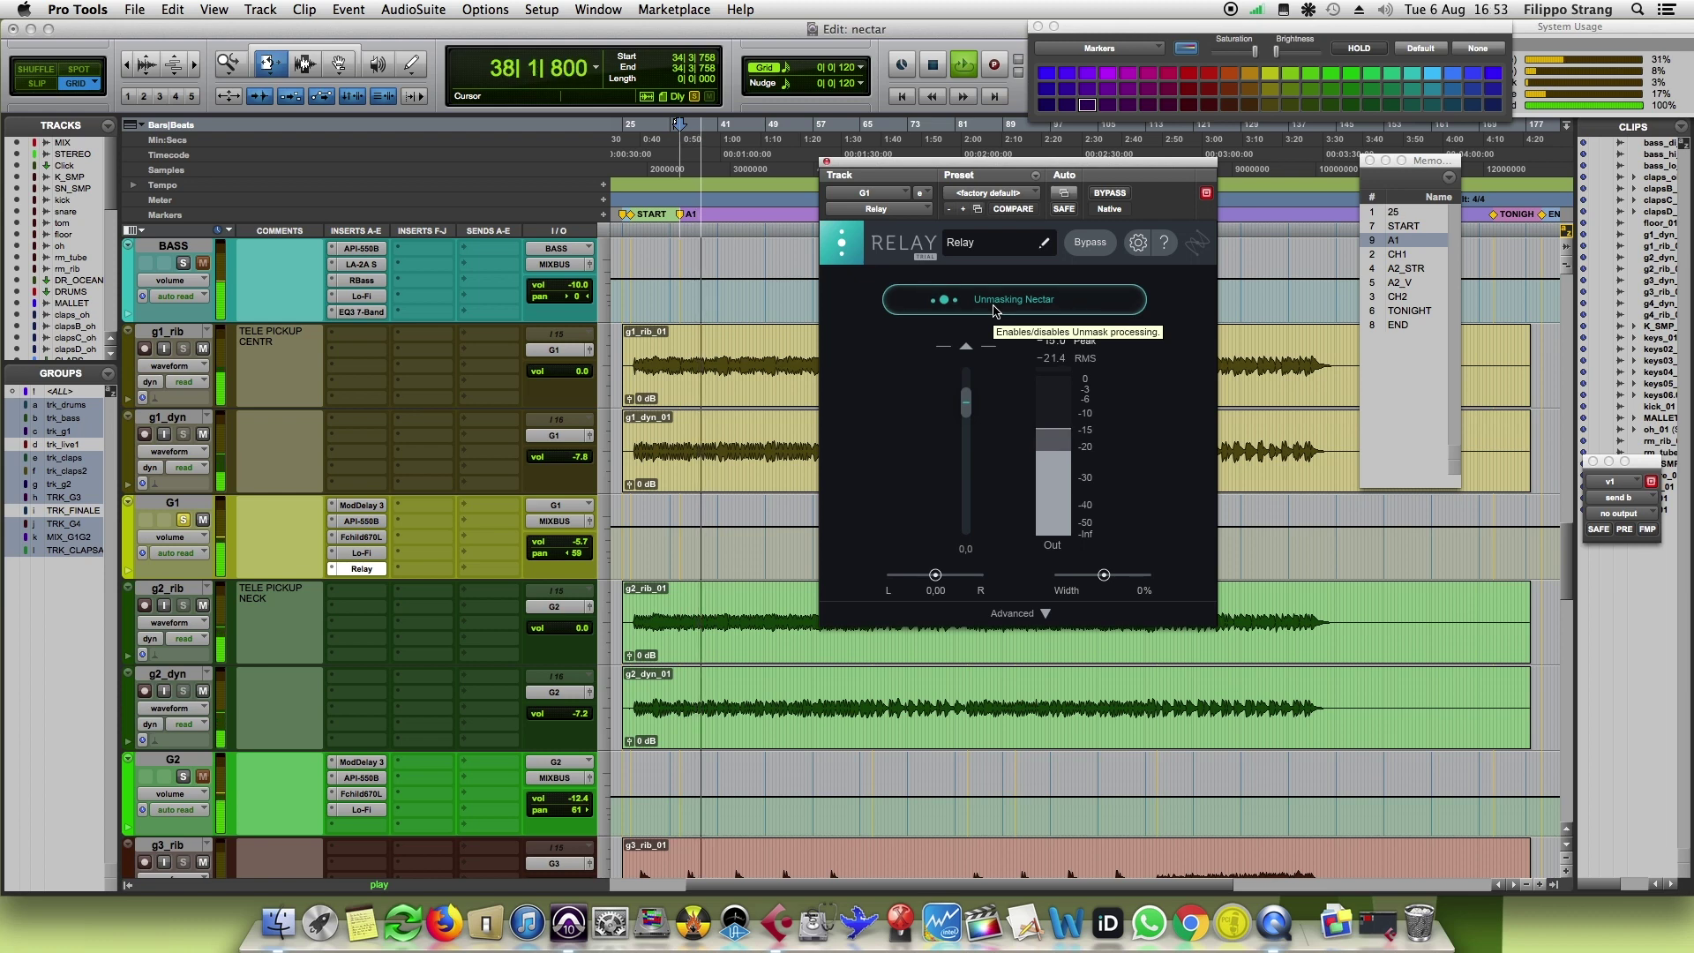
pyautogui.click(995, 309)
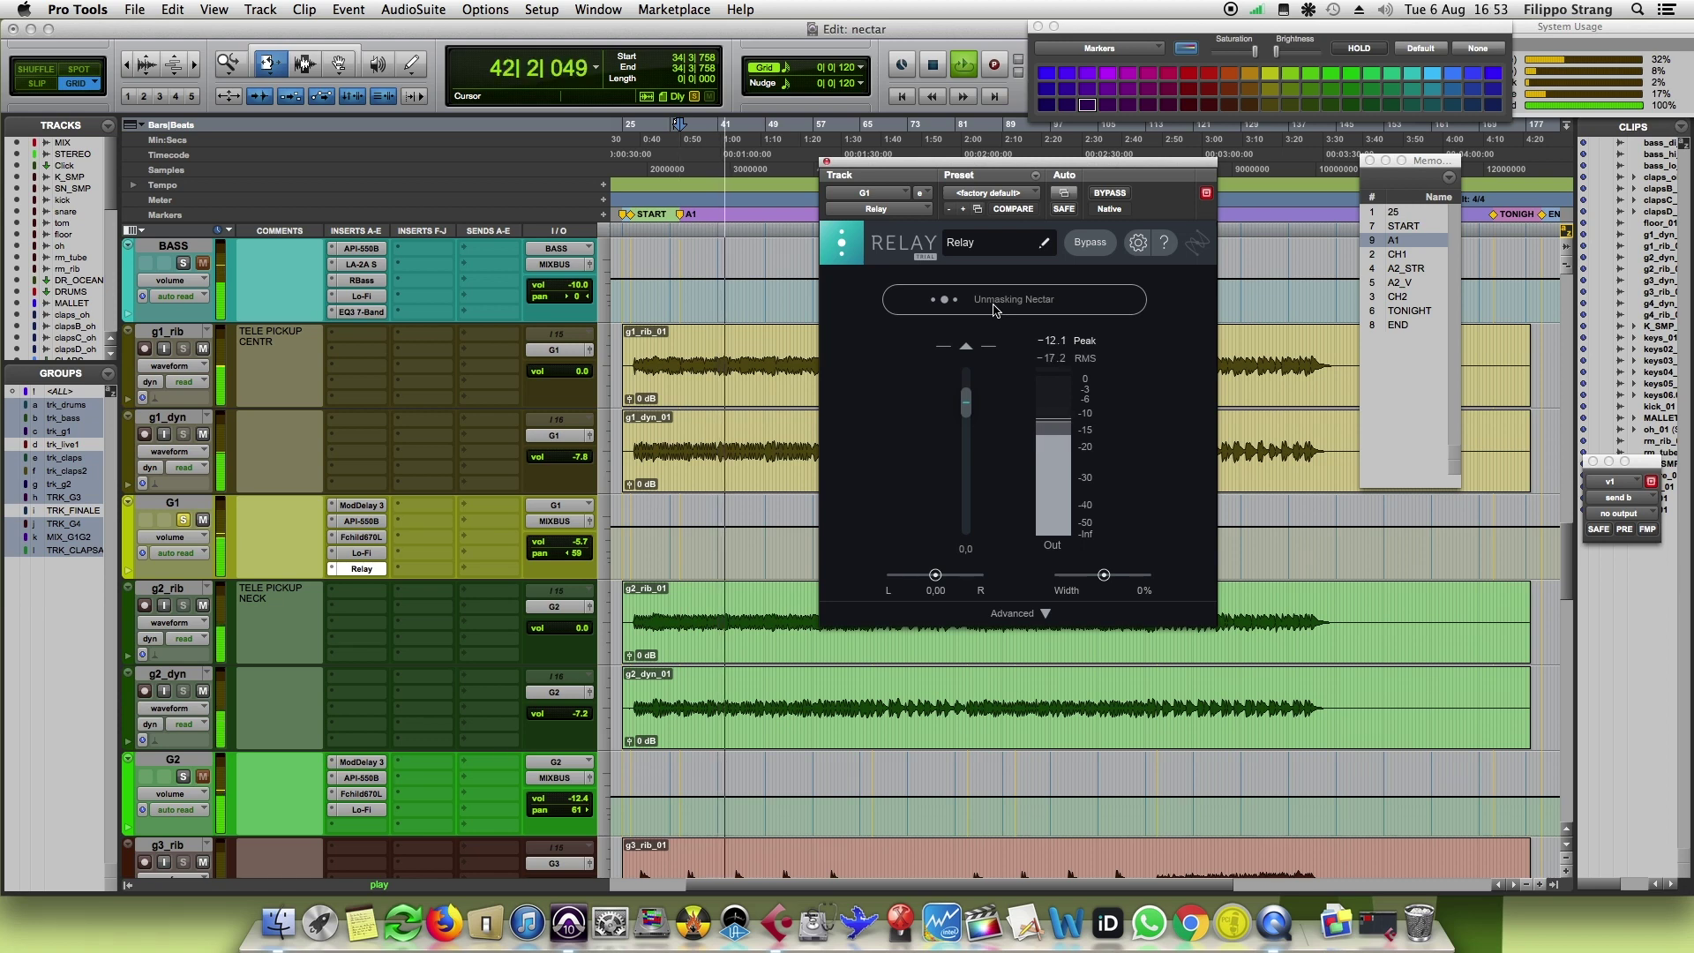
pyautogui.click(994, 308)
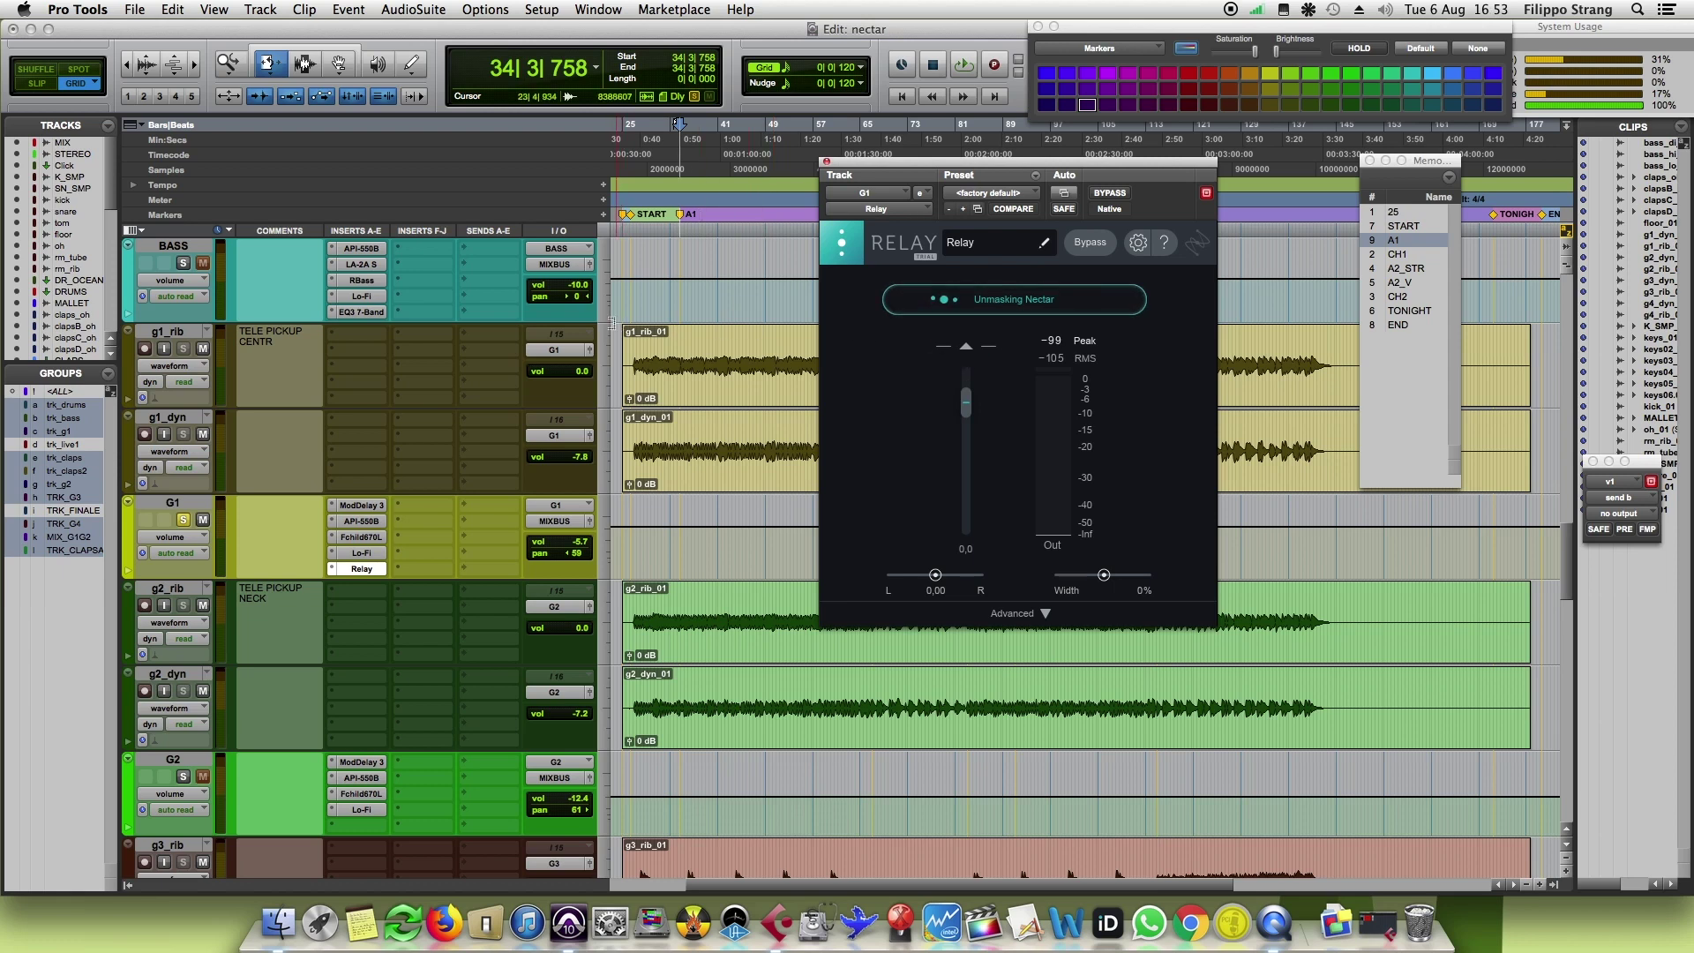
# Step: Remove the Relay insert from the G1 guitar bus and turn off the bus's solo
pyautogui.scroll(-3, 282, 448)
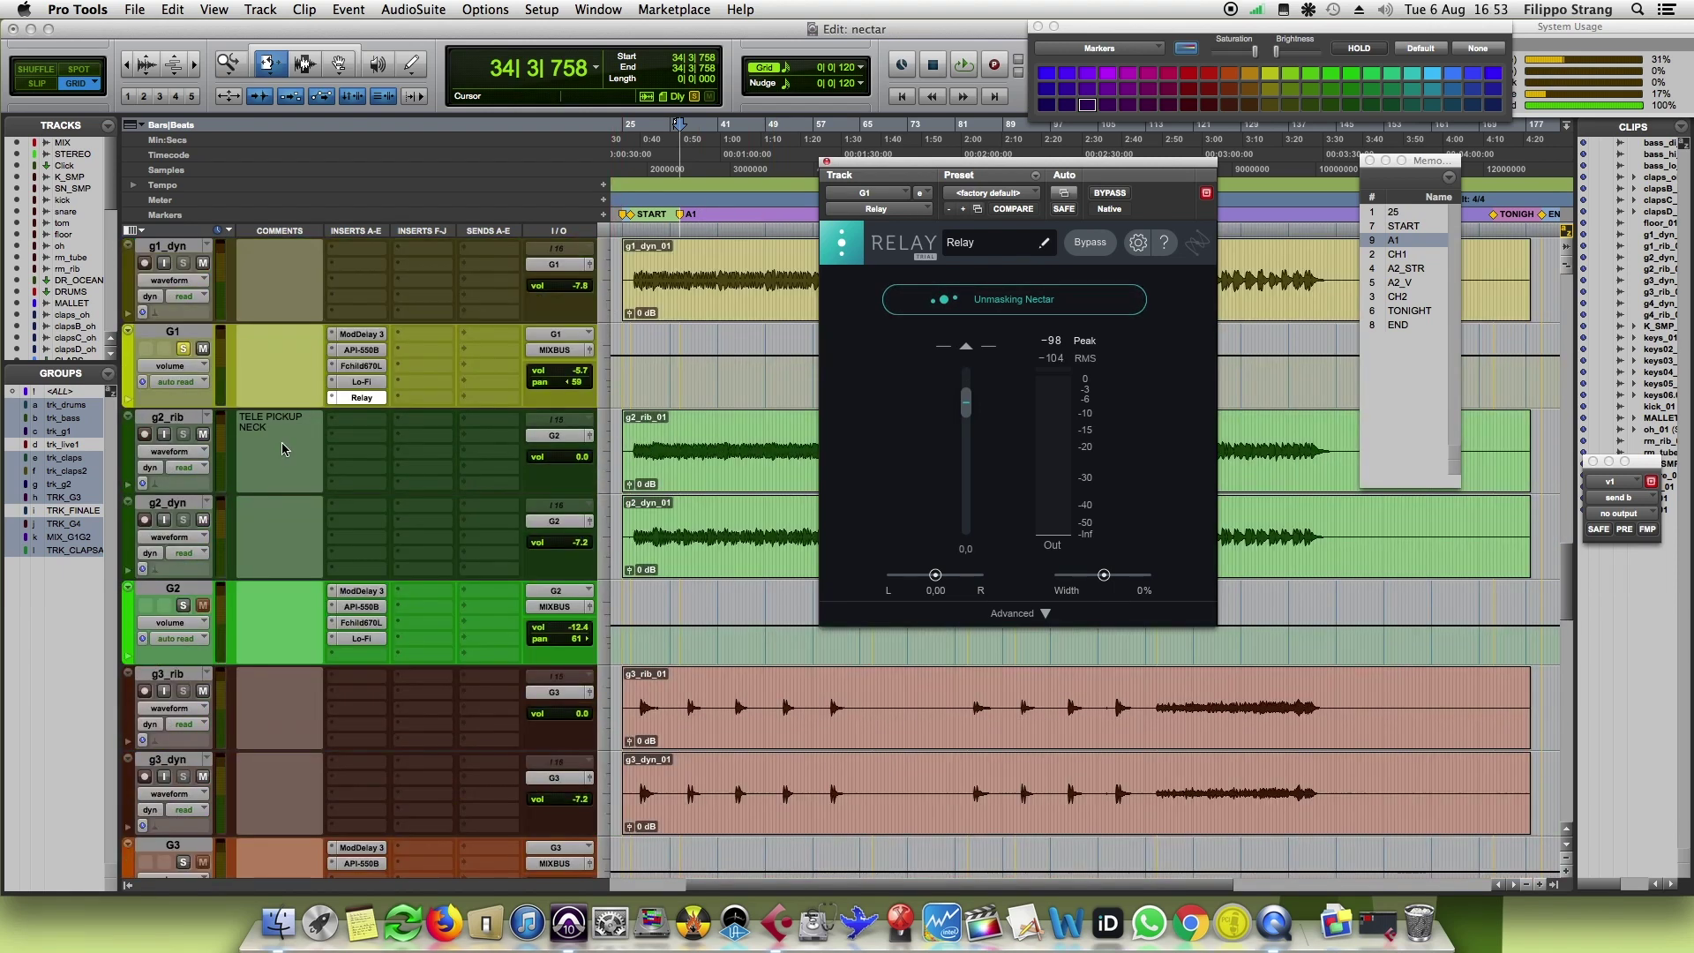
pyautogui.click(333, 402)
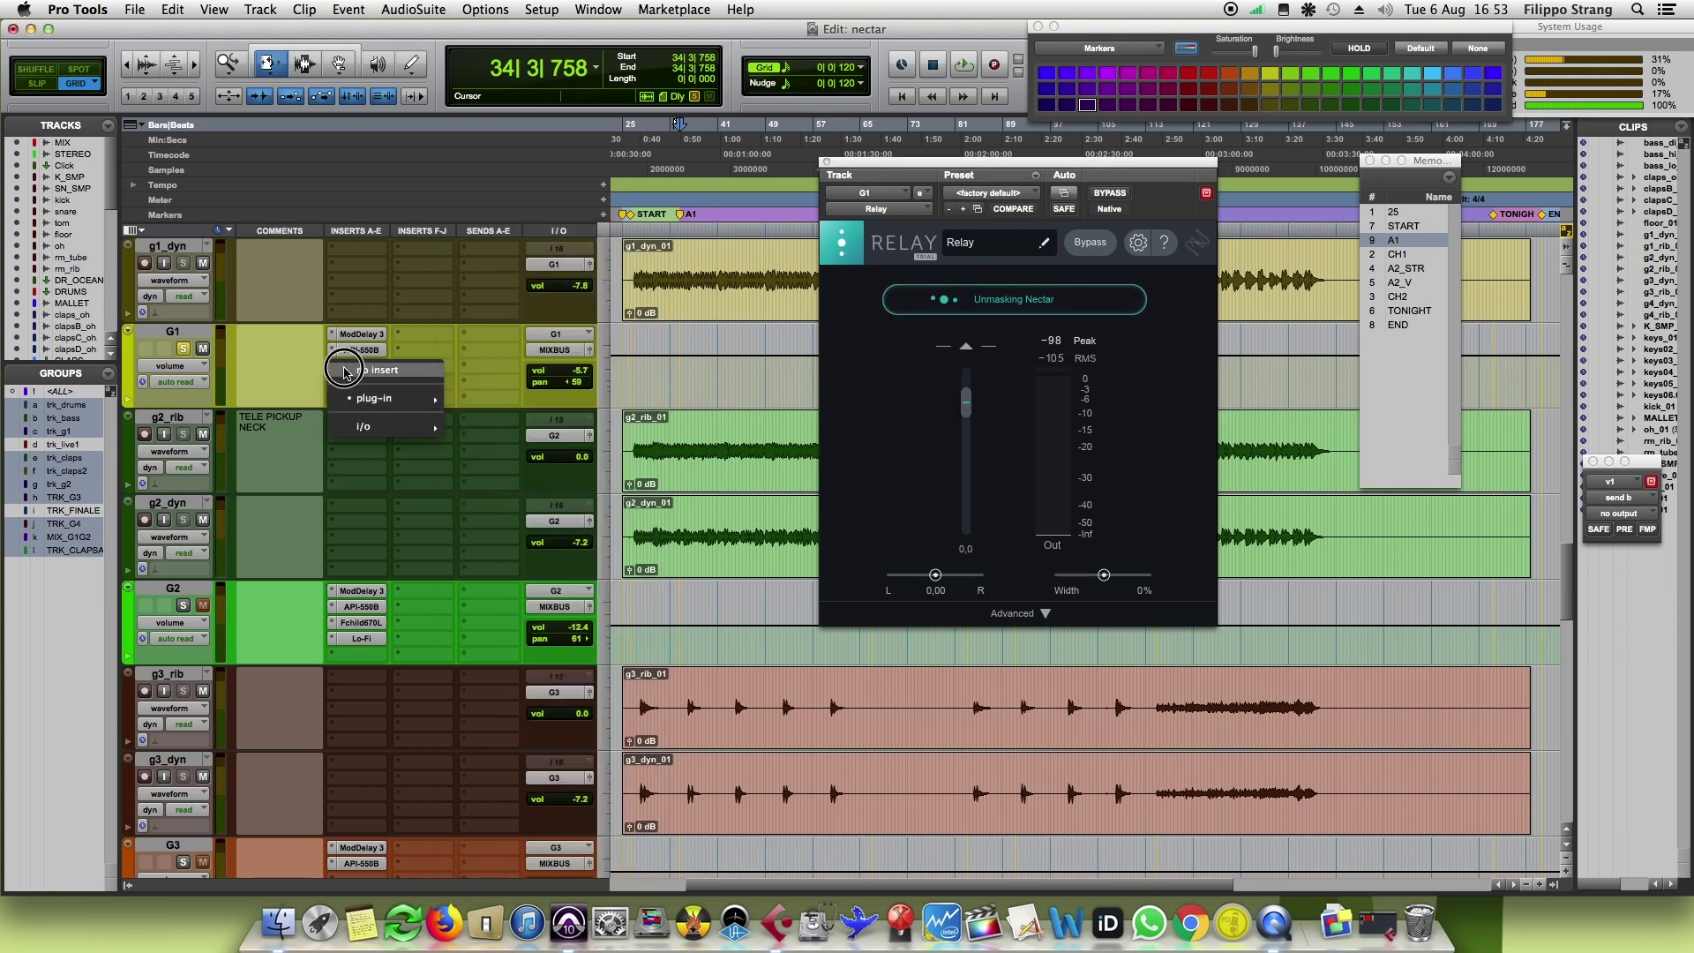
pyautogui.click(348, 370)
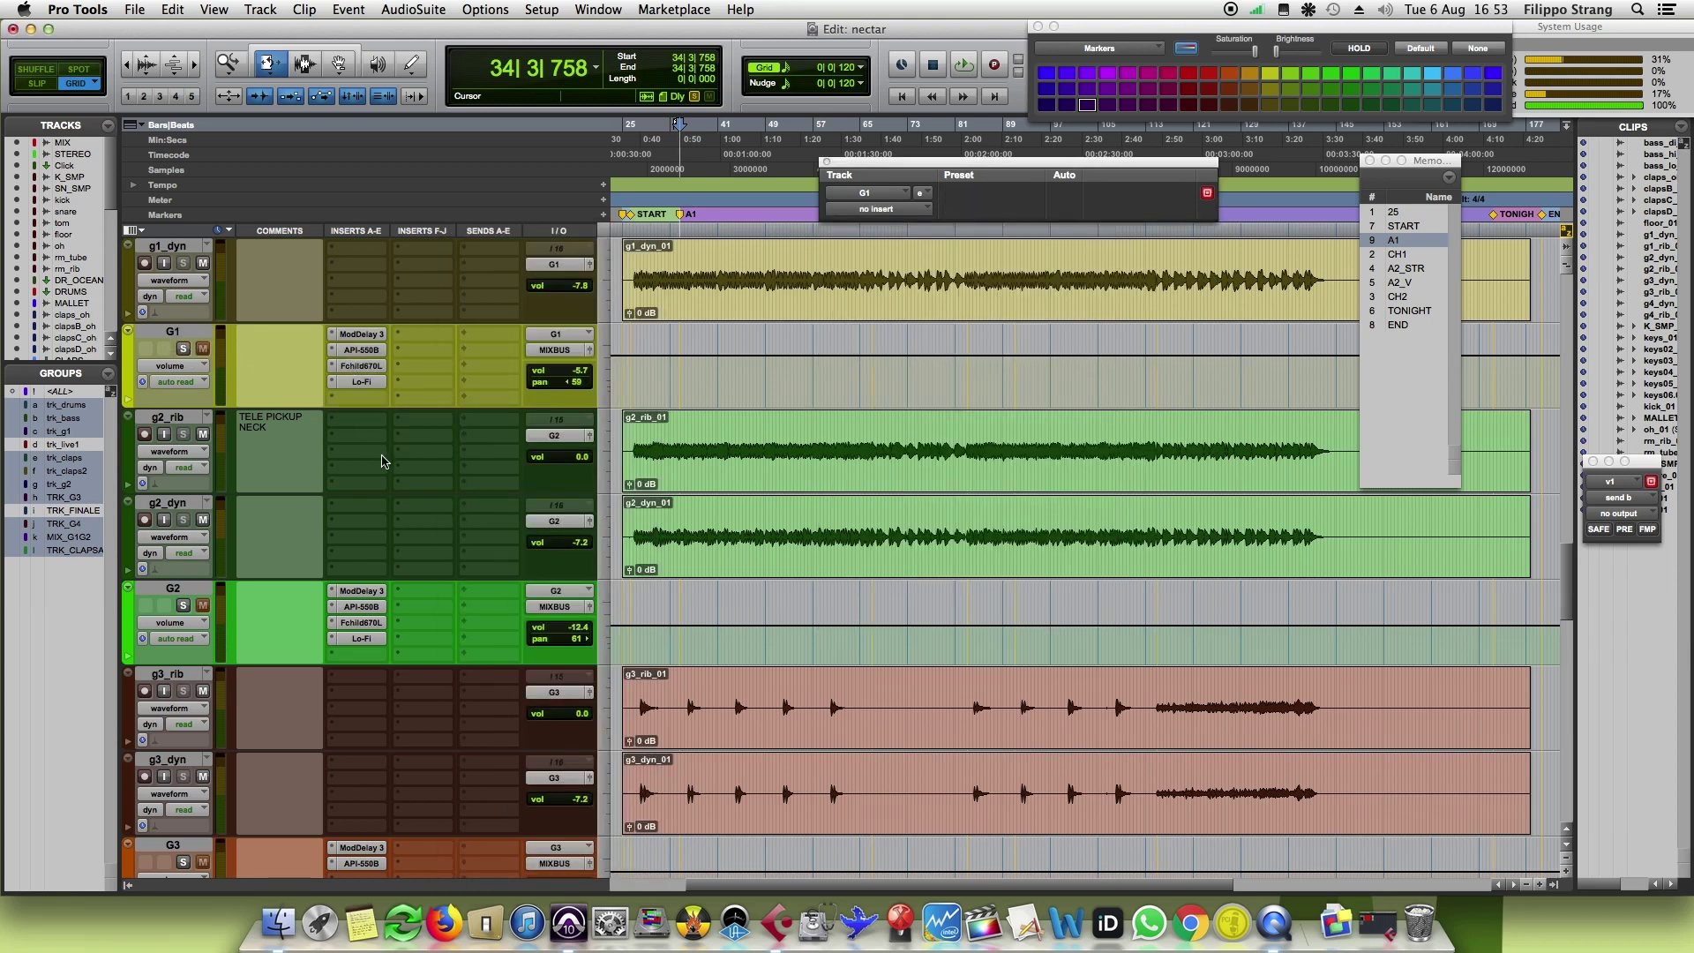
# Step: Reopen Nectar 3 on the v1 vocal track and reposition its window with the whole plug-in in view
pyautogui.scroll(-3, 394, 461)
pyautogui.scroll(-15, 394, 460)
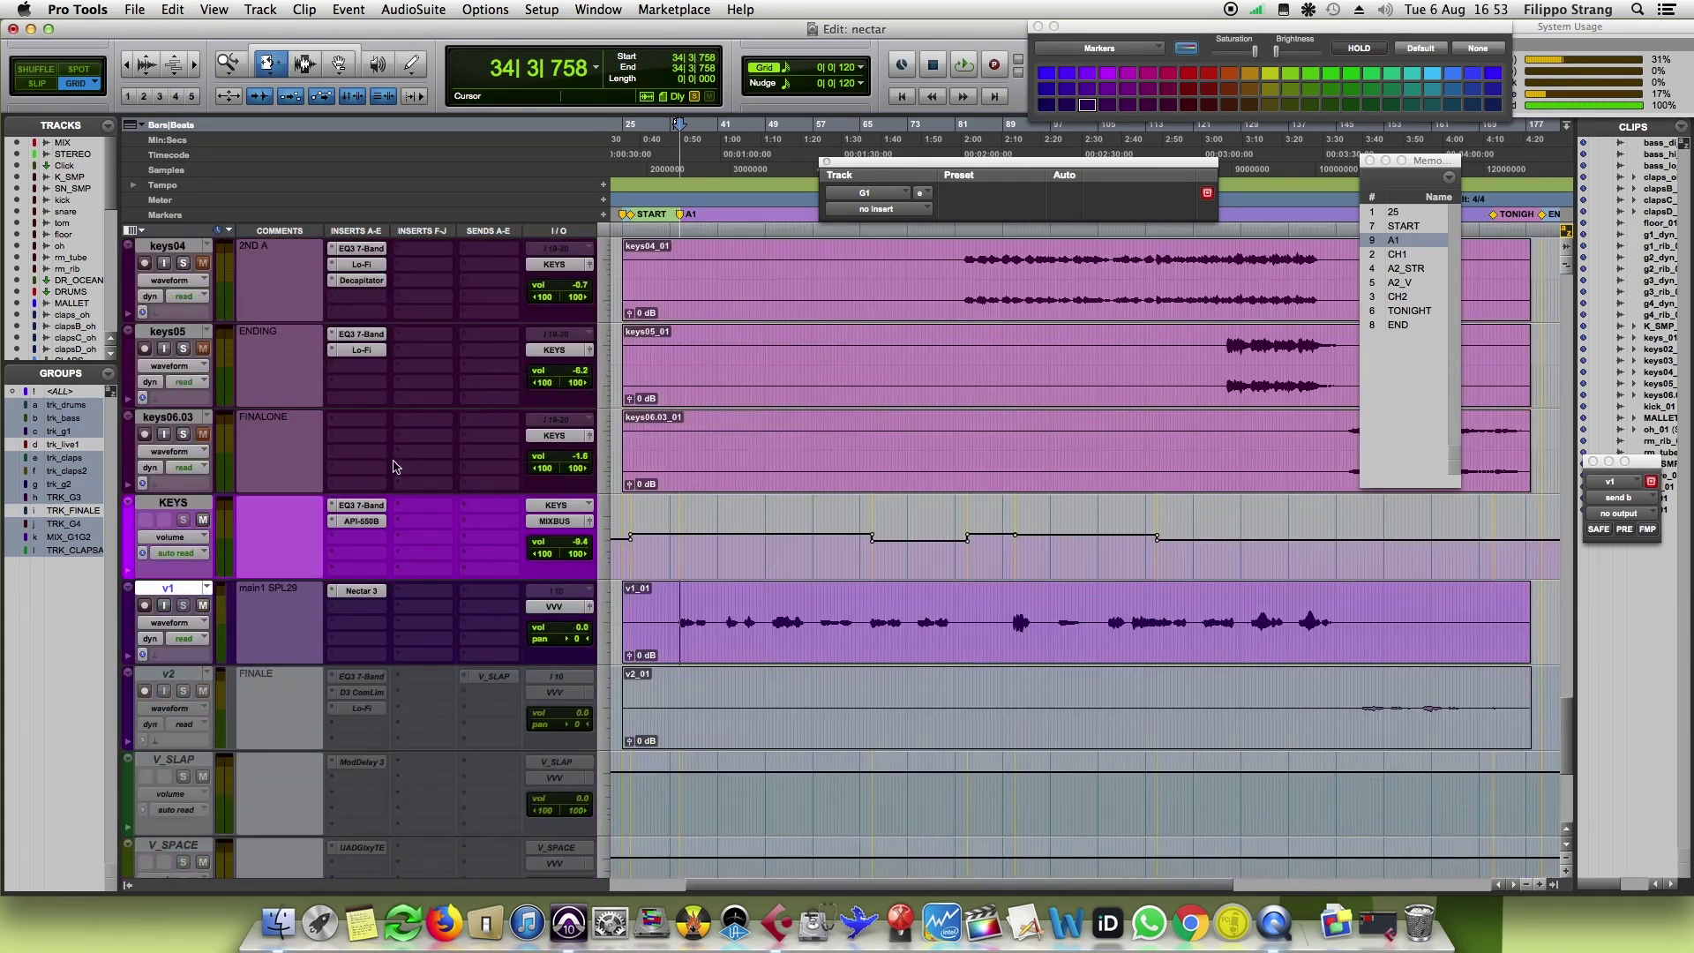
pyautogui.click(360, 504)
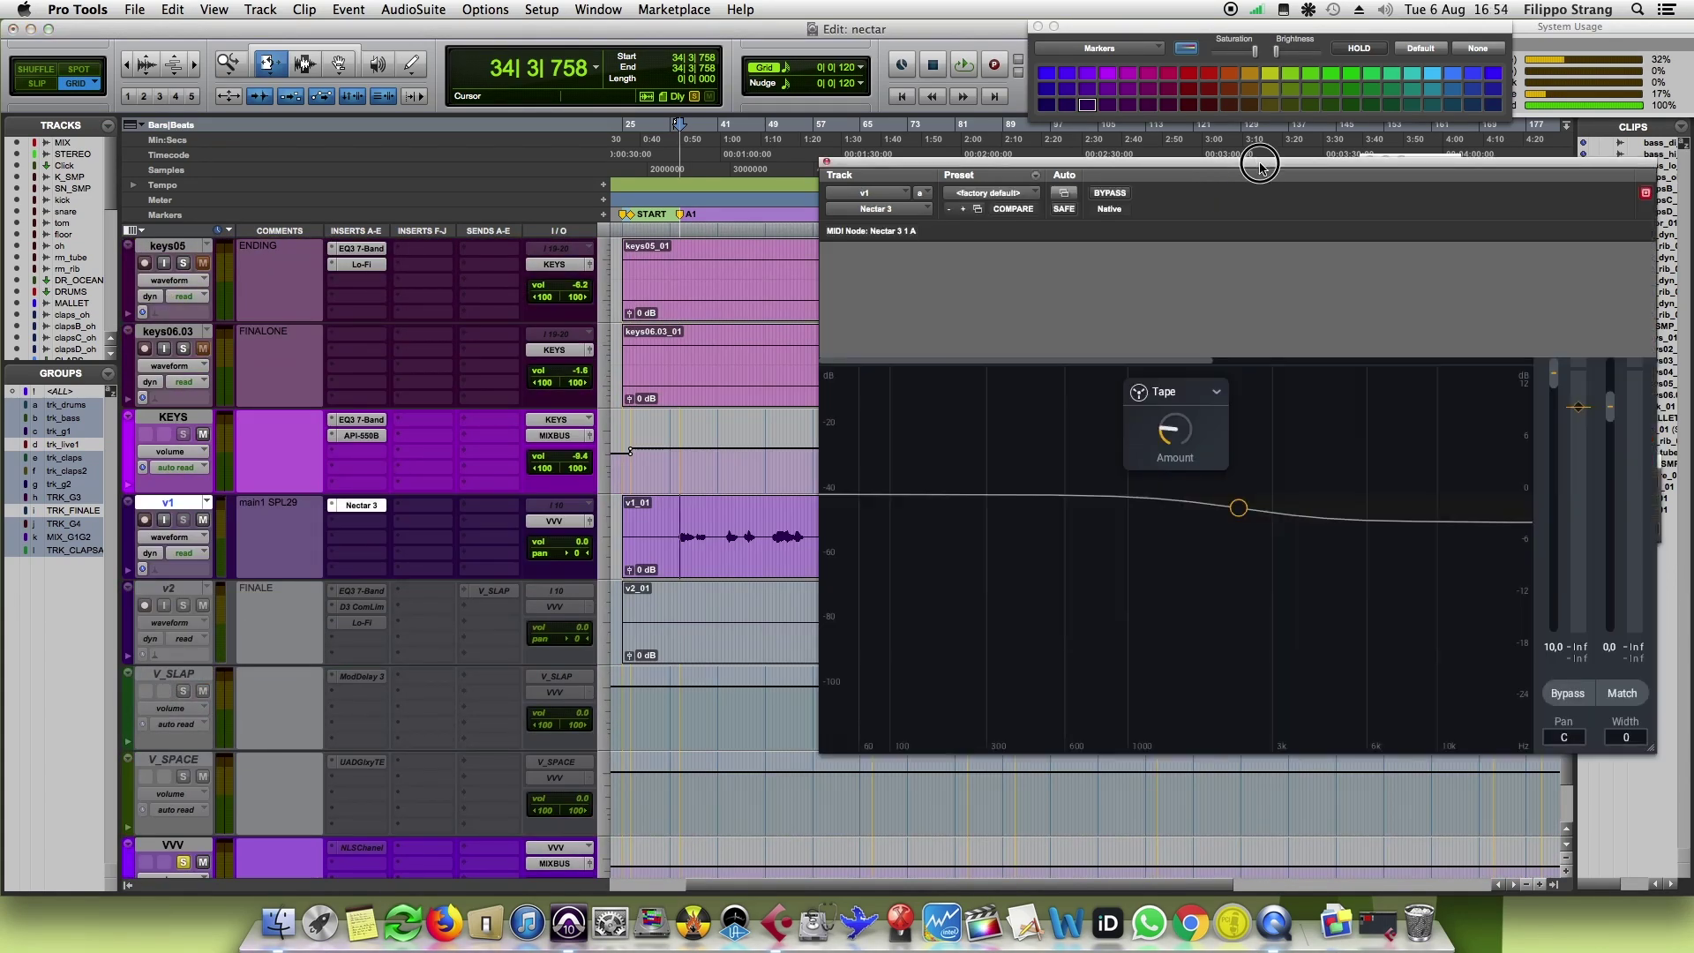
pyautogui.moveTo(1263, 167)
pyautogui.mouseDown()
pyautogui.moveTo(774, 121)
pyautogui.moveTo(768, 159)
pyautogui.mouseUp()
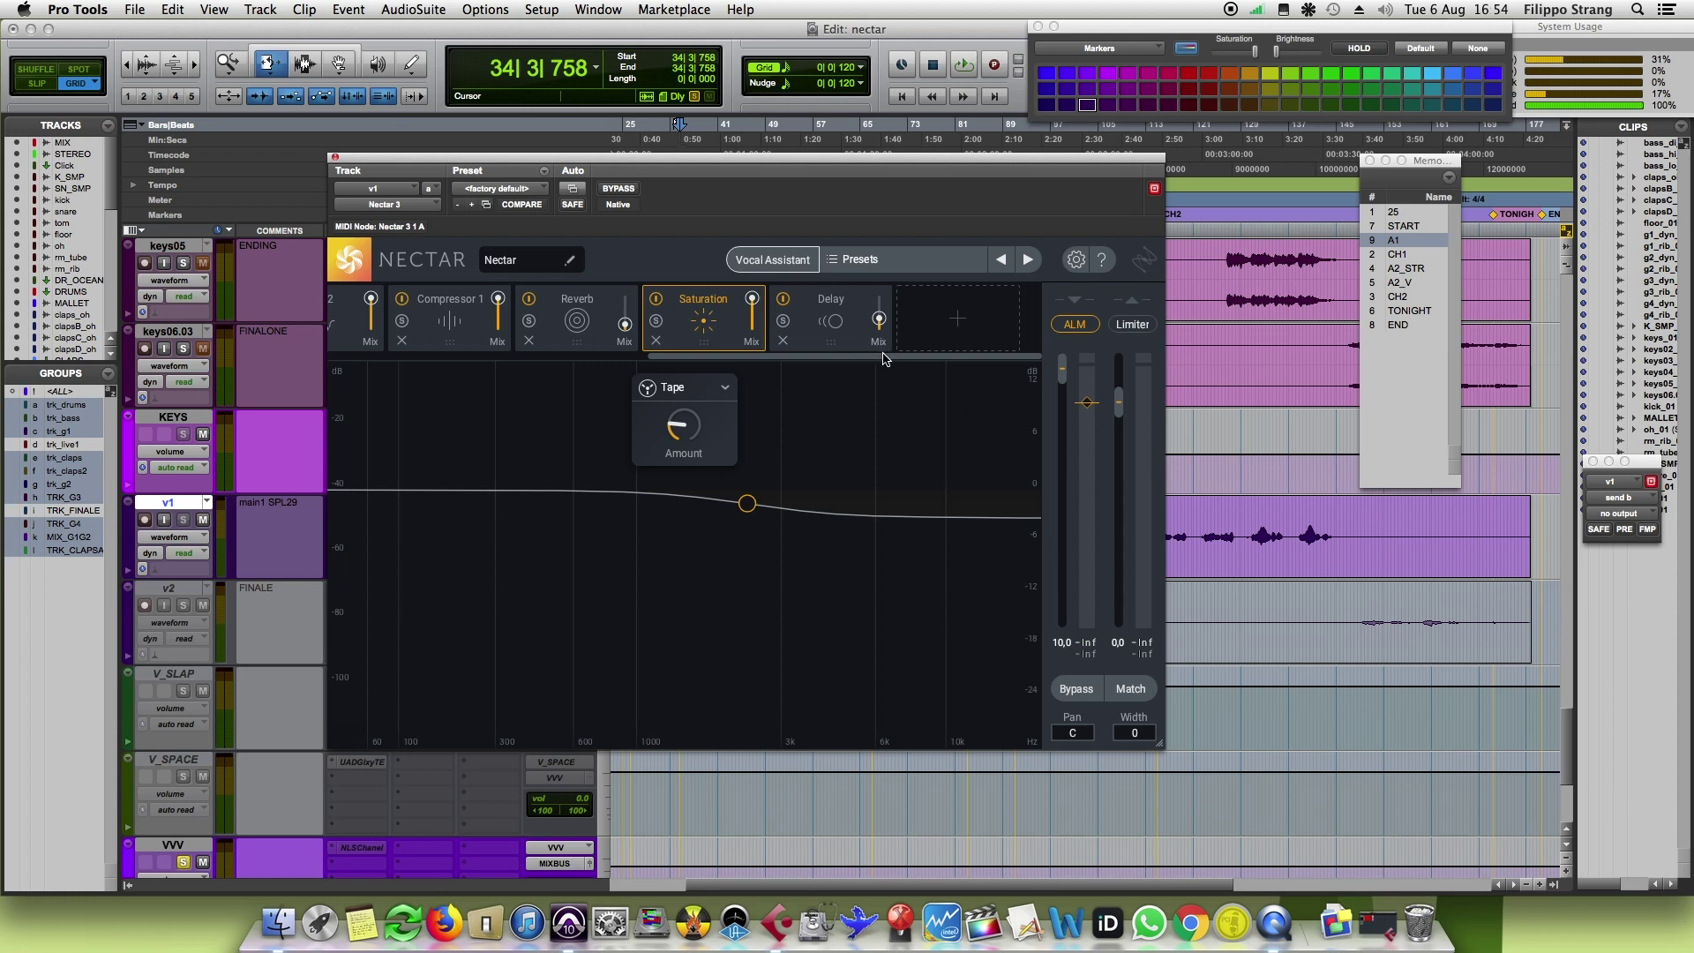
pyautogui.moveTo(882, 356); pyautogui.dragTo(897, 417)
pyautogui.moveTo(758, 177)
pyautogui.mouseDown()
pyautogui.moveTo(1121, 281)
pyautogui.moveTo(1044, 230)
pyautogui.moveTo(817, 170)
pyautogui.mouseUp()
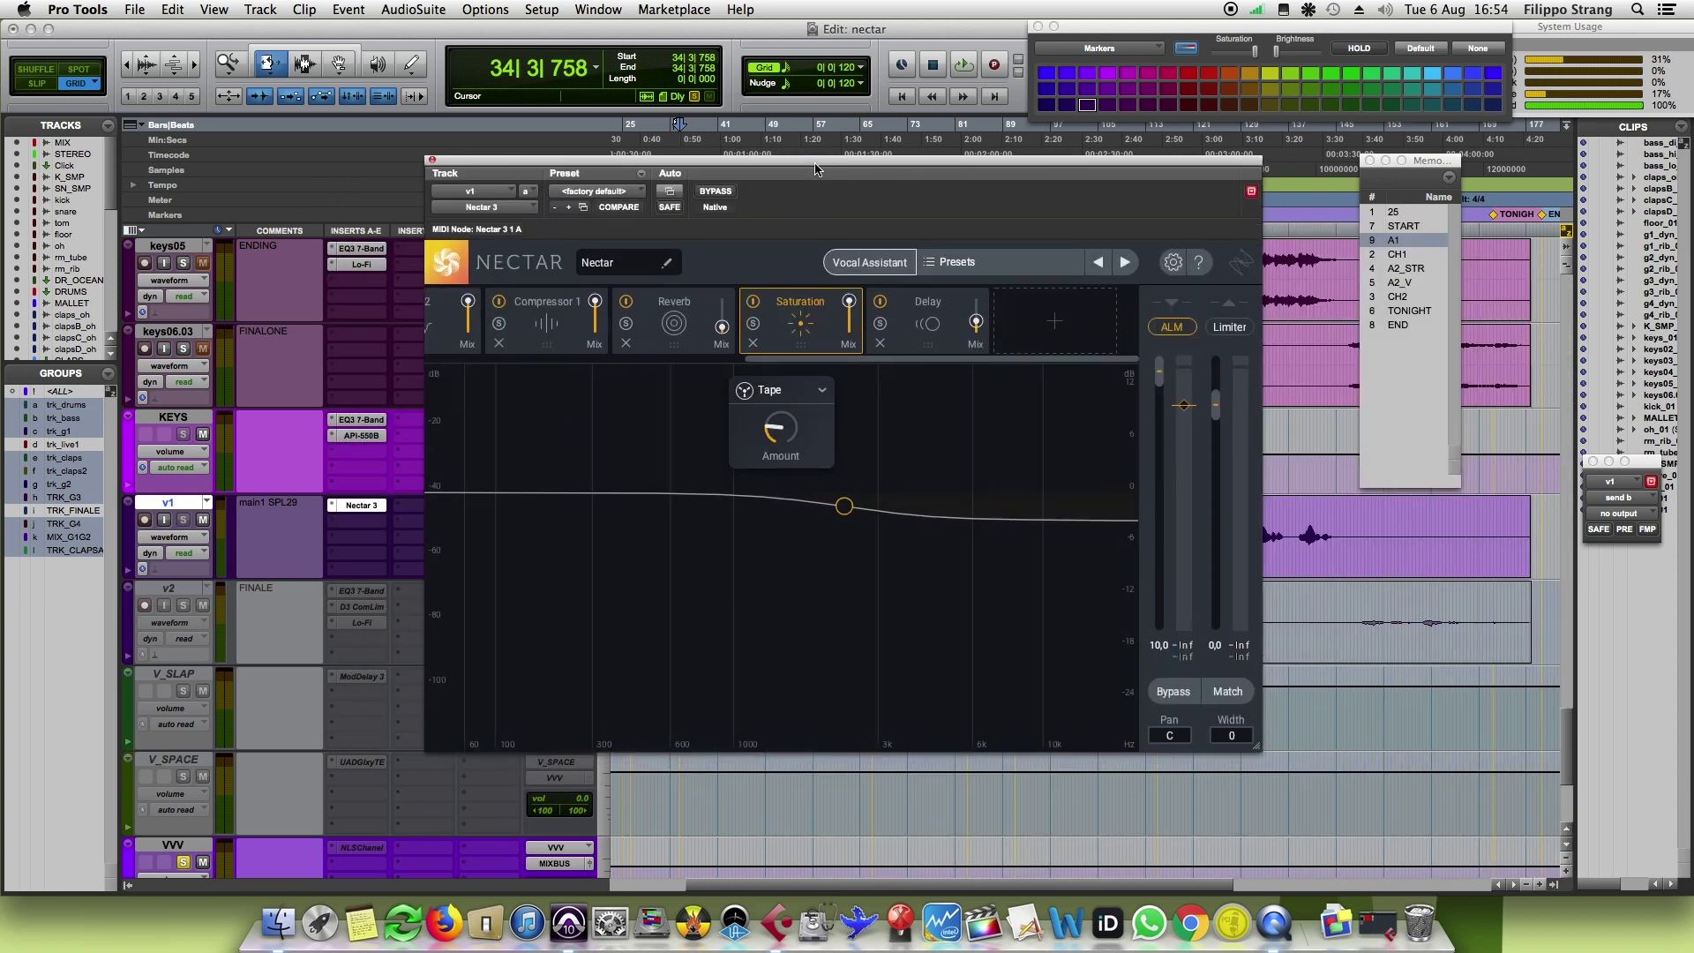